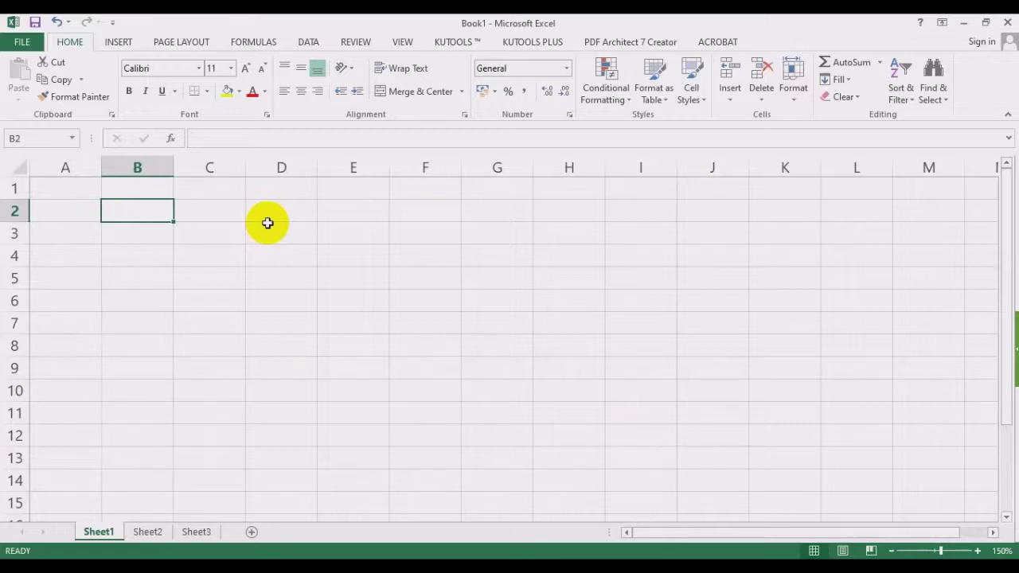
type("Madiun")
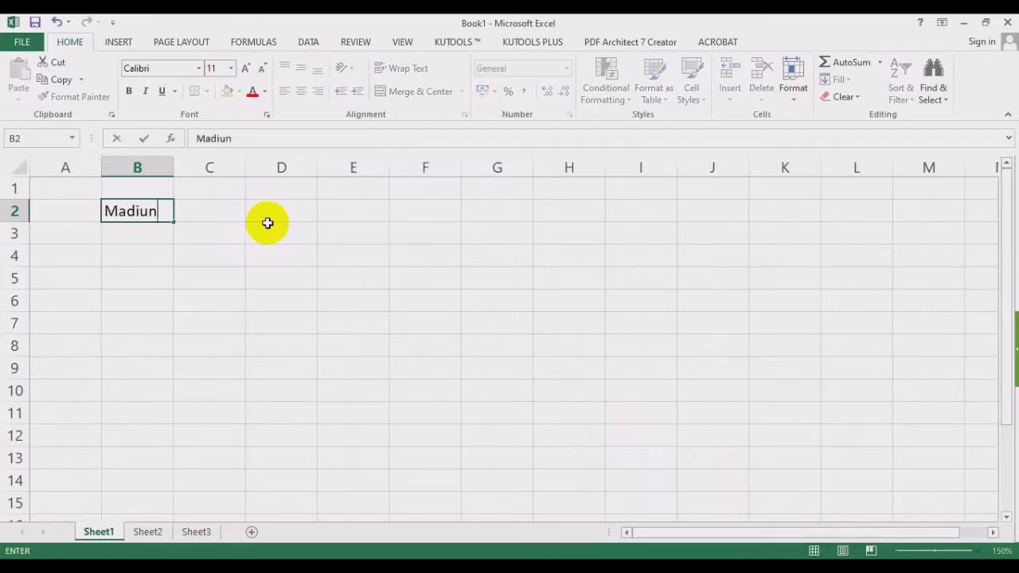
key("Return")
key("Up")
key("Down")
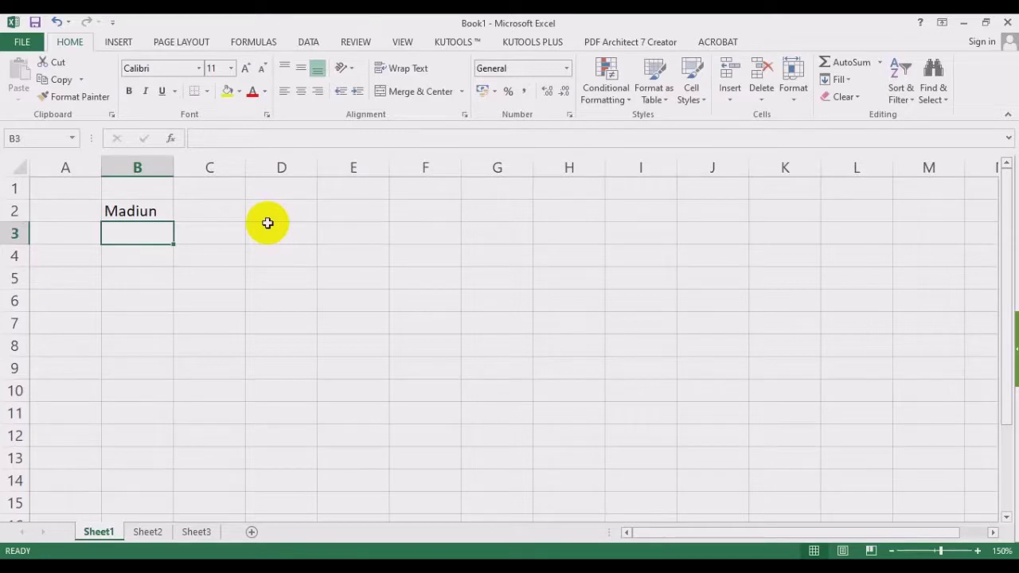
type("Ja")
key("BackSpace")
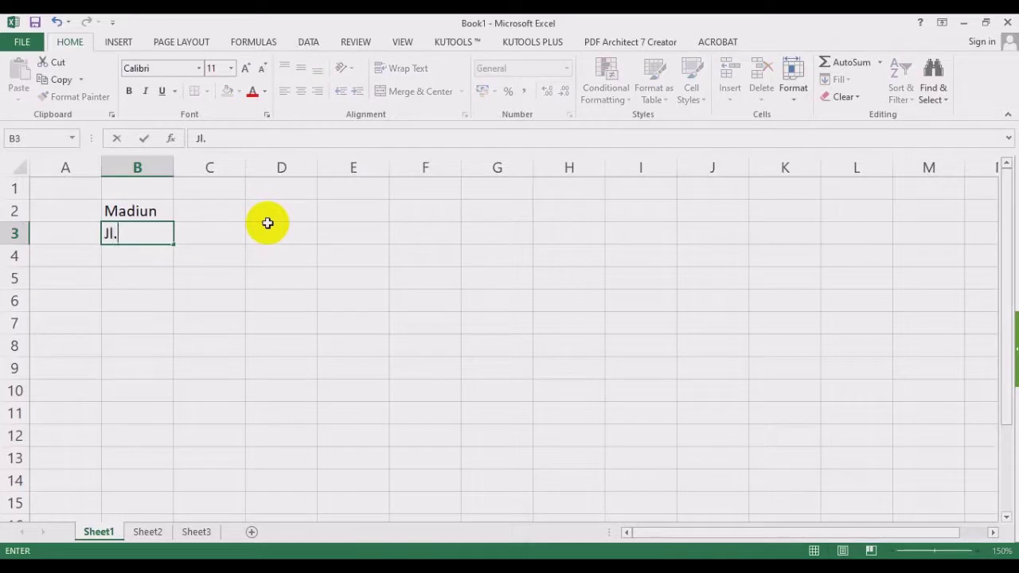
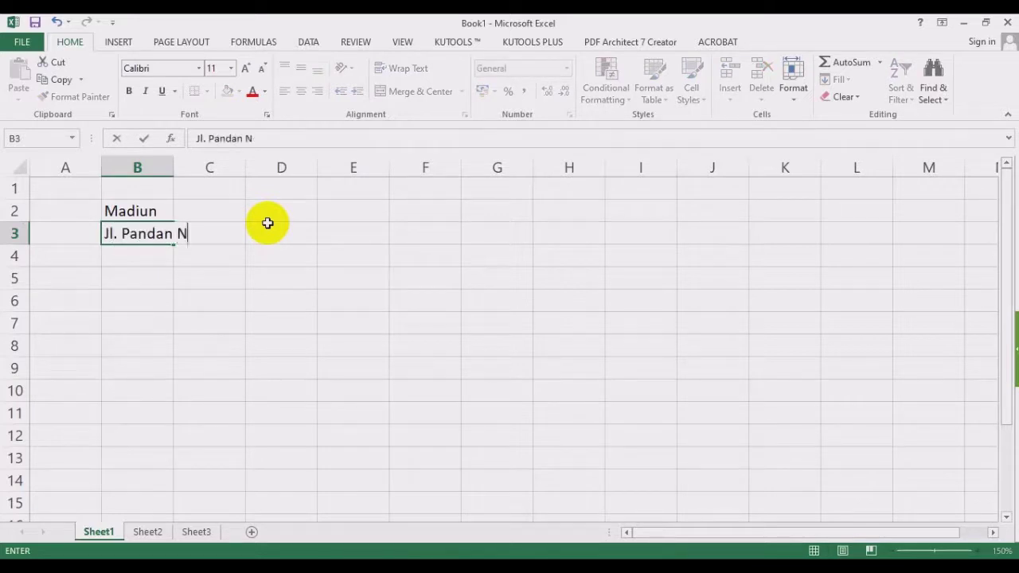
key("Return")
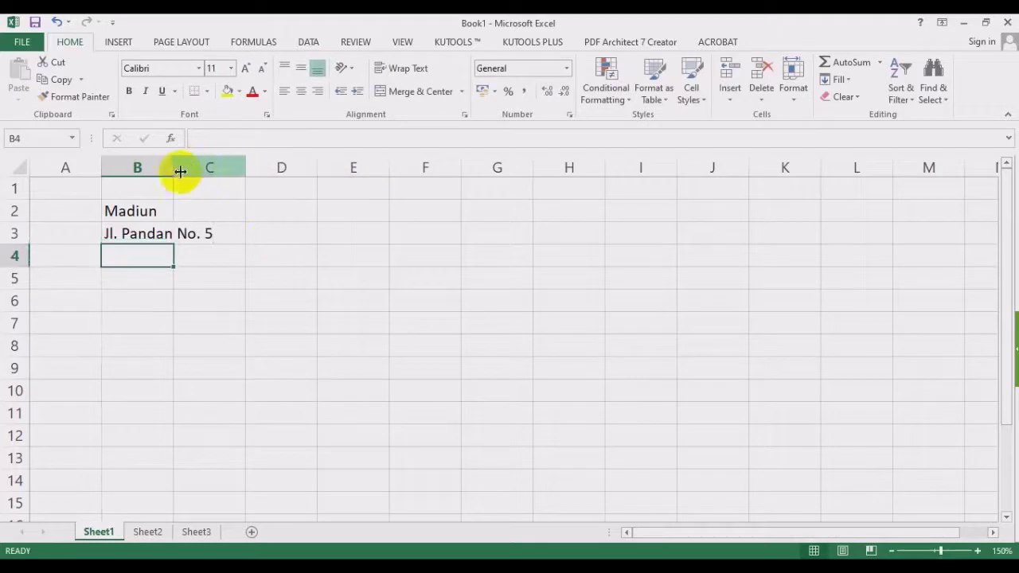
left_click_drag(174, 167, 235, 168)
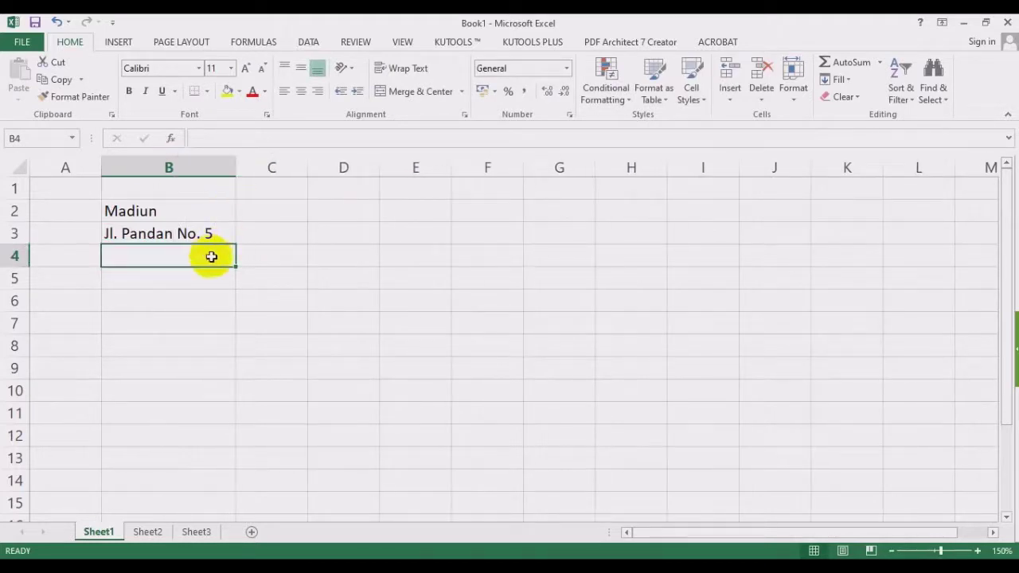
left_click_drag(307, 167, 370, 168)
Enter 5000 in C2 and 100 in C3.
left_click(266, 204)
type("5000")
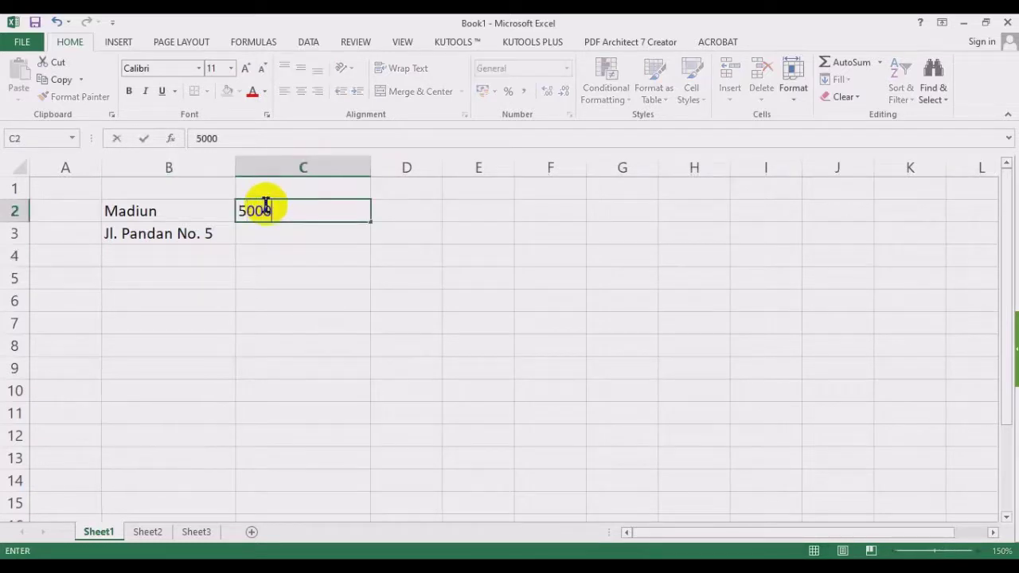
key("Return")
type("100")
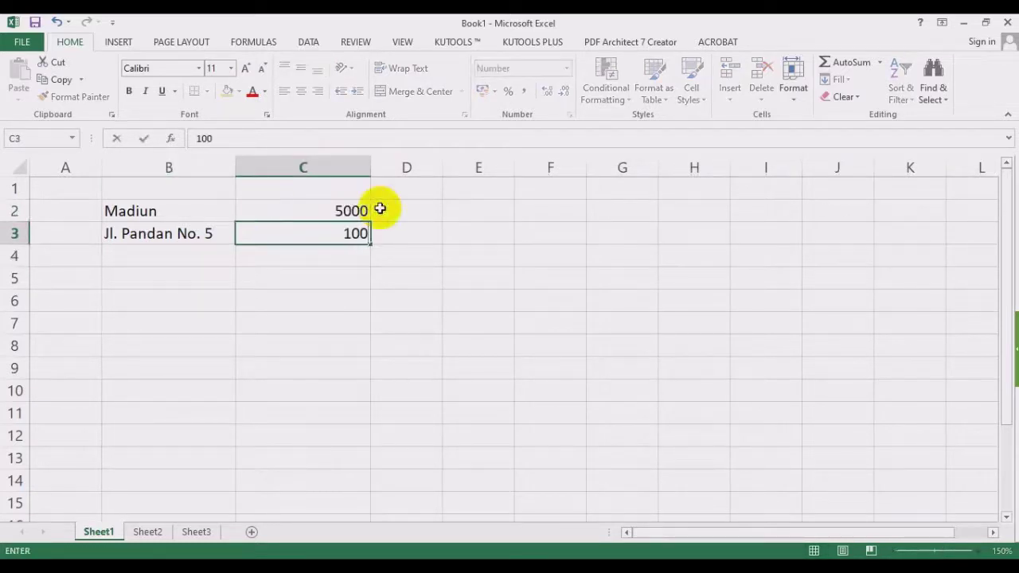
key("Return")
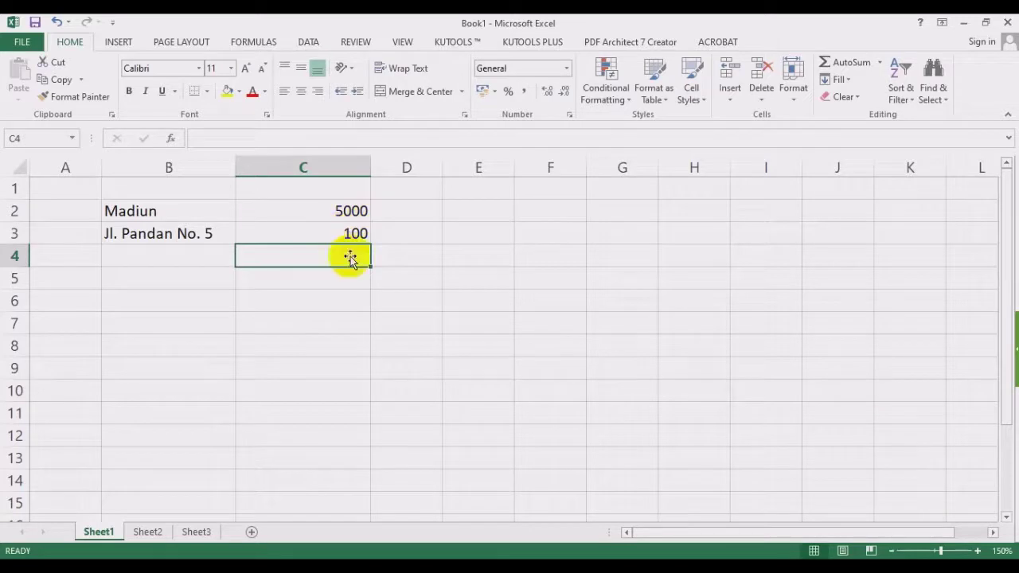
Enter '100 as text in C5 and clear the stray character from C6.
left_click(337, 285)
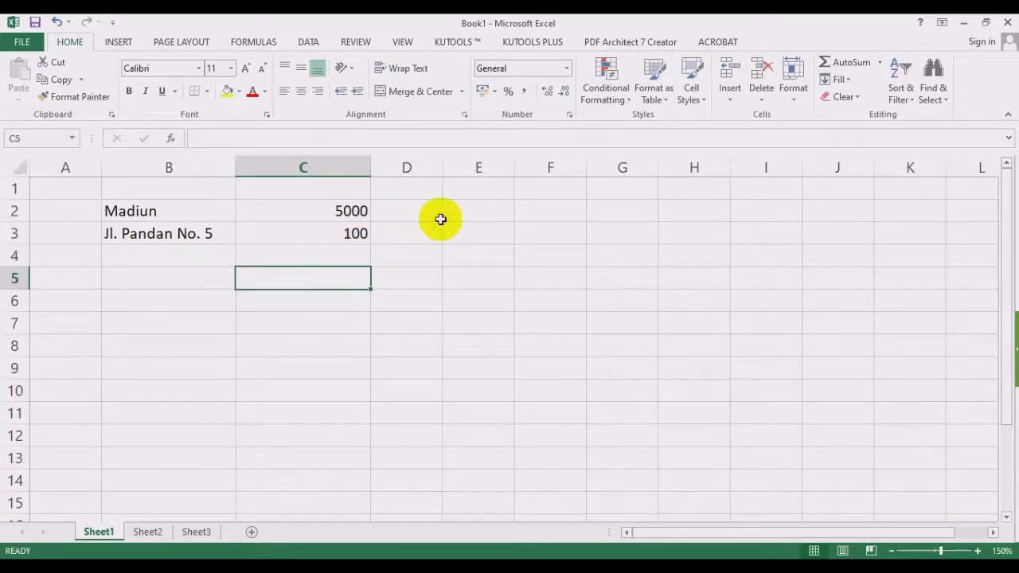
type("'100")
key("Return")
type("`")
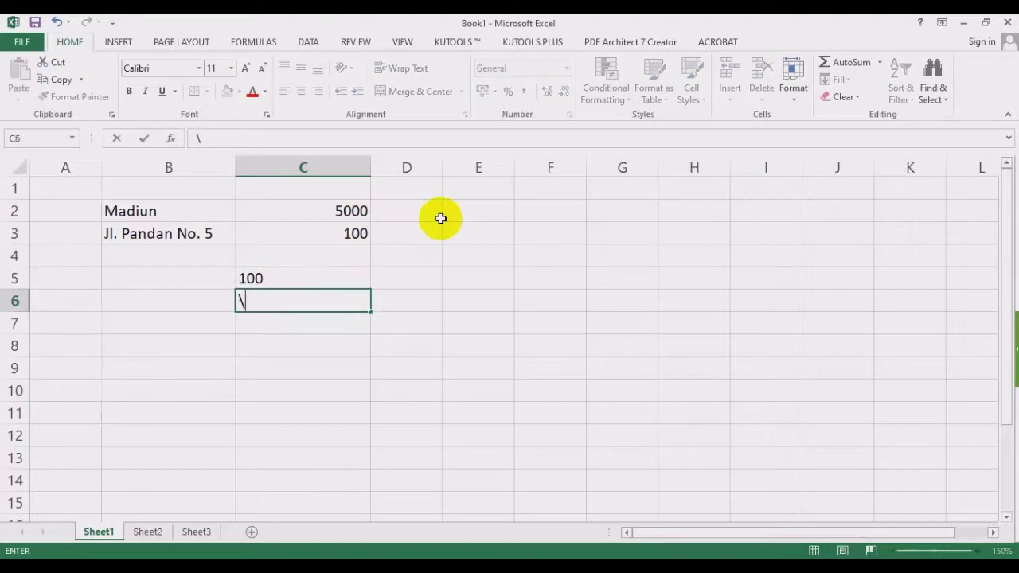
key("Up")
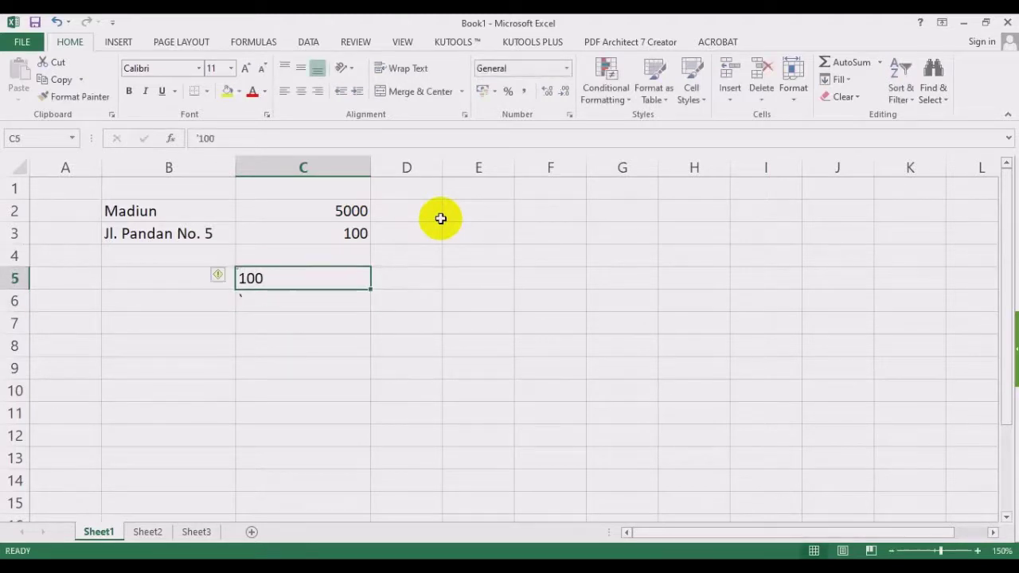
key("Down")
key("Delete")
key("Up")
Clear the text 100 from C5.
left_click_drag(132, 209, 136, 234)
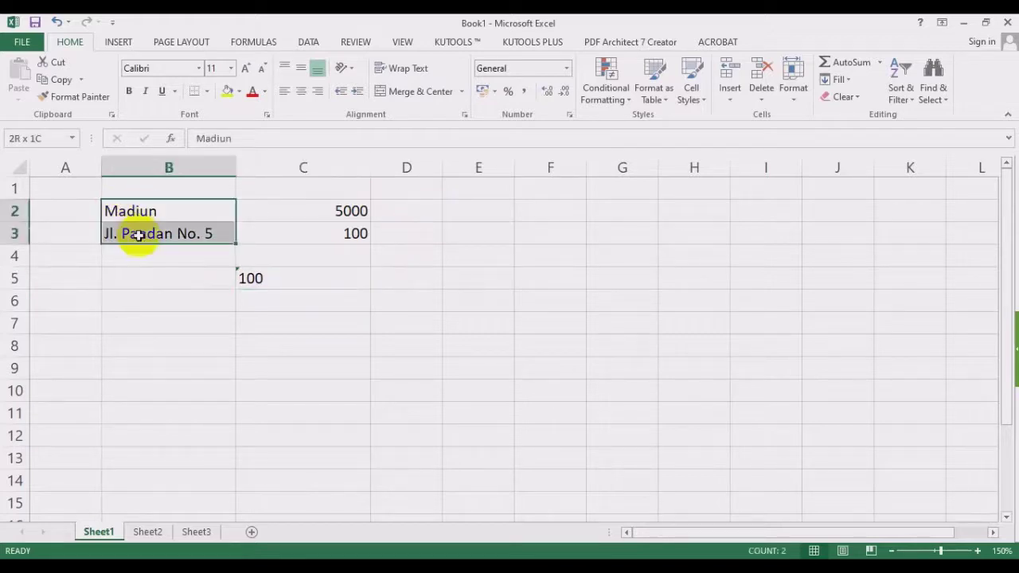
left_click(303, 276)
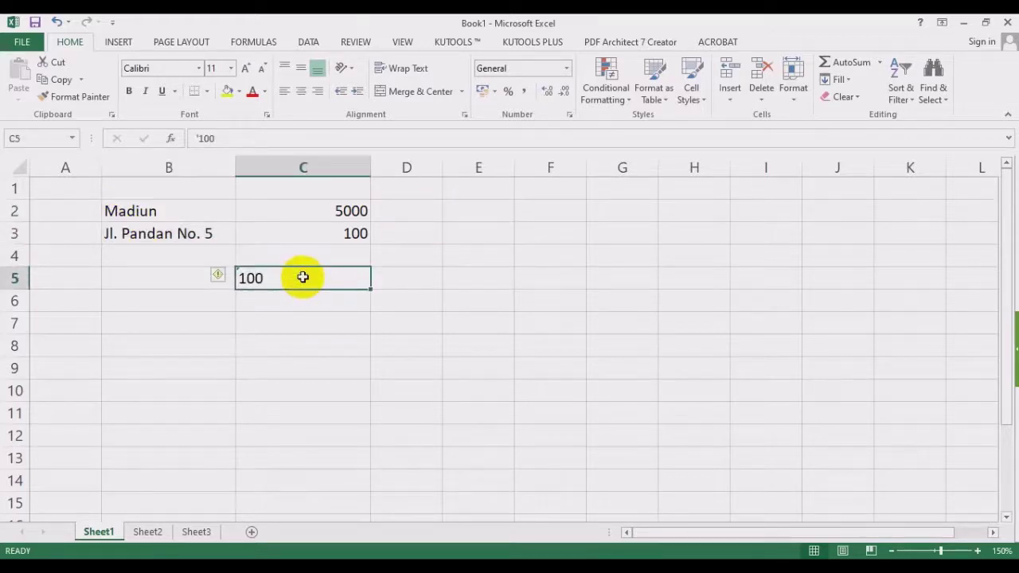
key("Delete")
Replace the value in C3 with 67,5.
left_click_drag(326, 210, 328, 233)
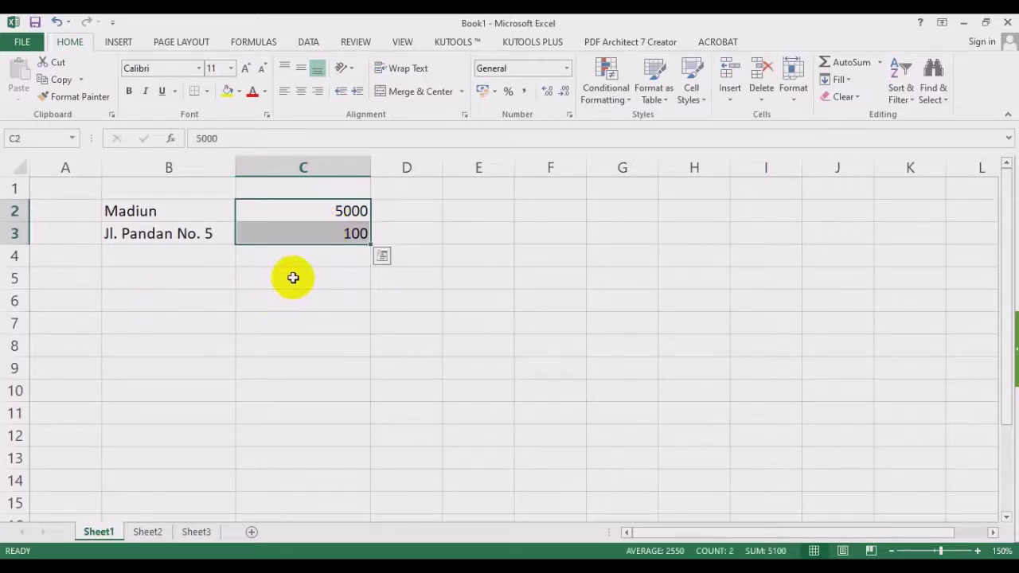
left_click(330, 232)
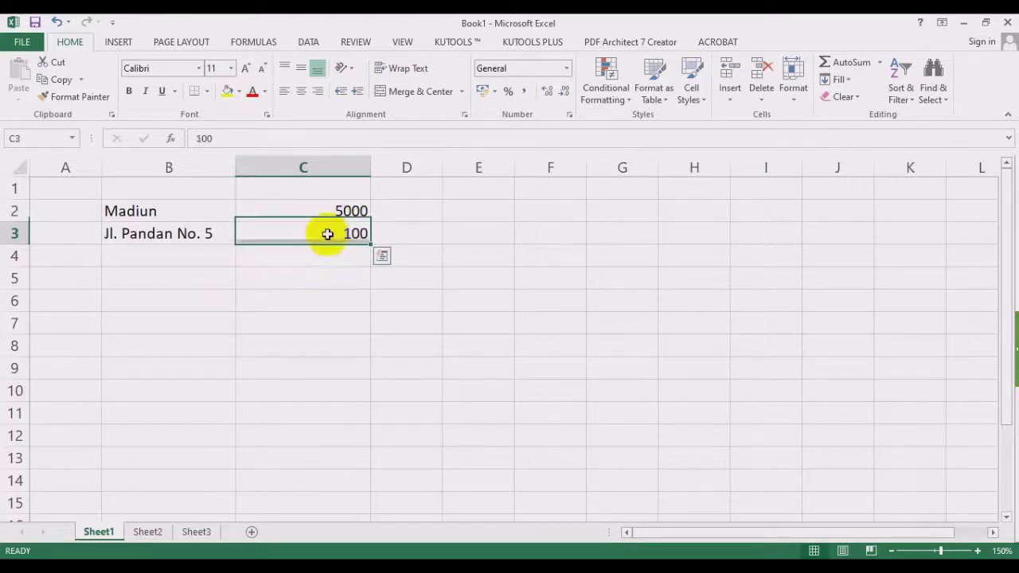
type("67,5")
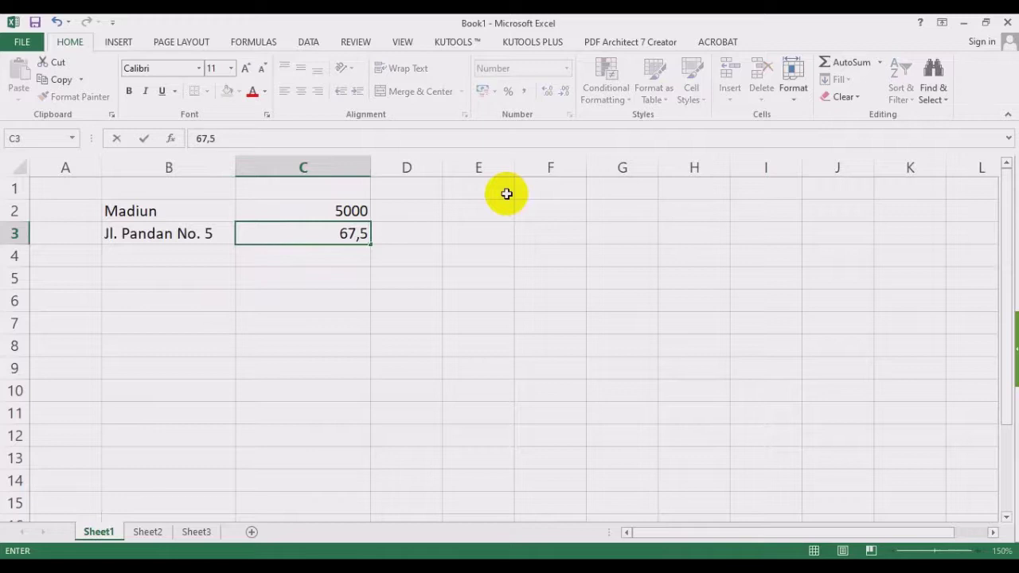
key("Return")
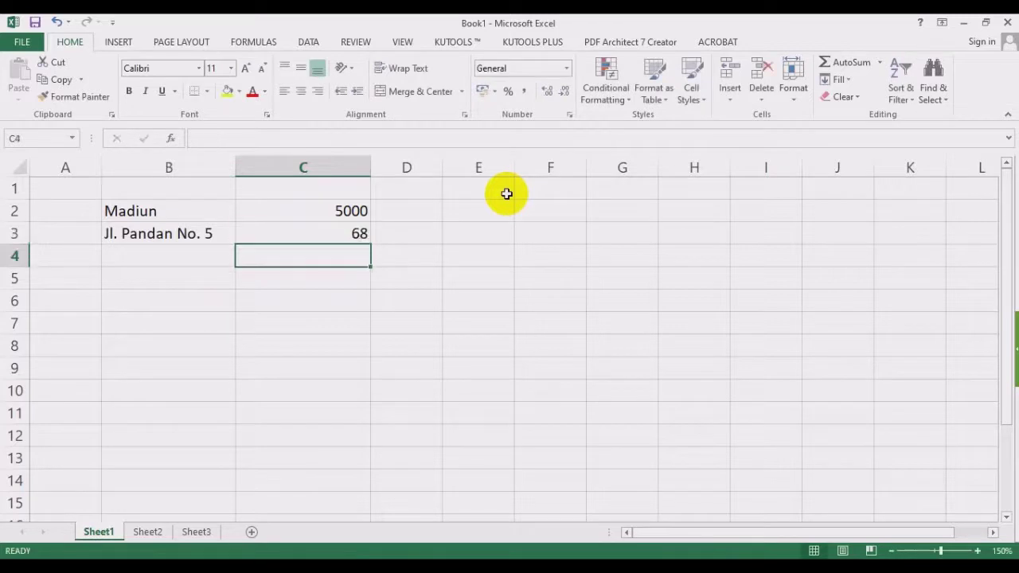
Apply Comma Style to C3 so it shows 67,50, and compare it with nearby cells.
left_click(333, 233)
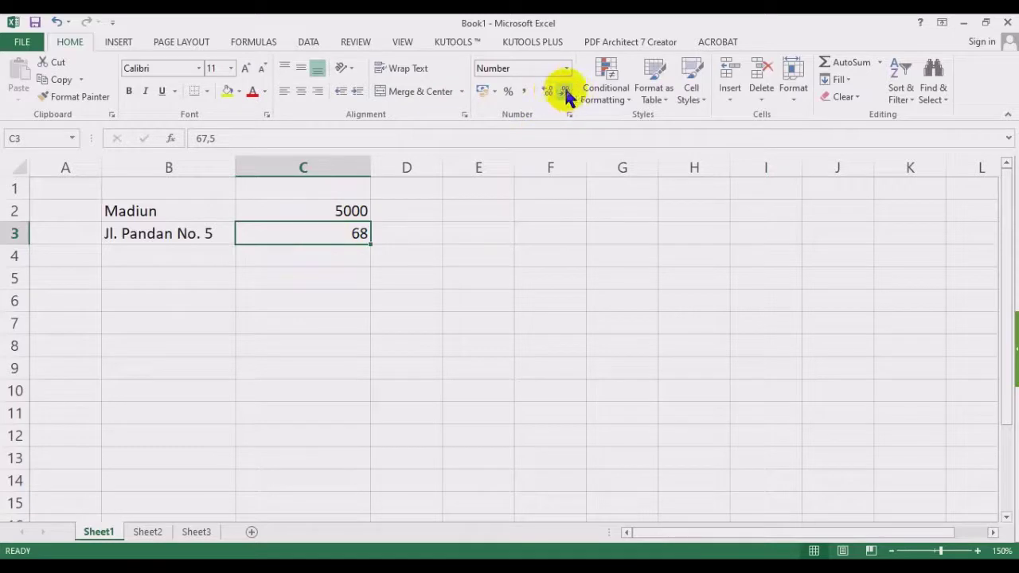
left_click(525, 92)
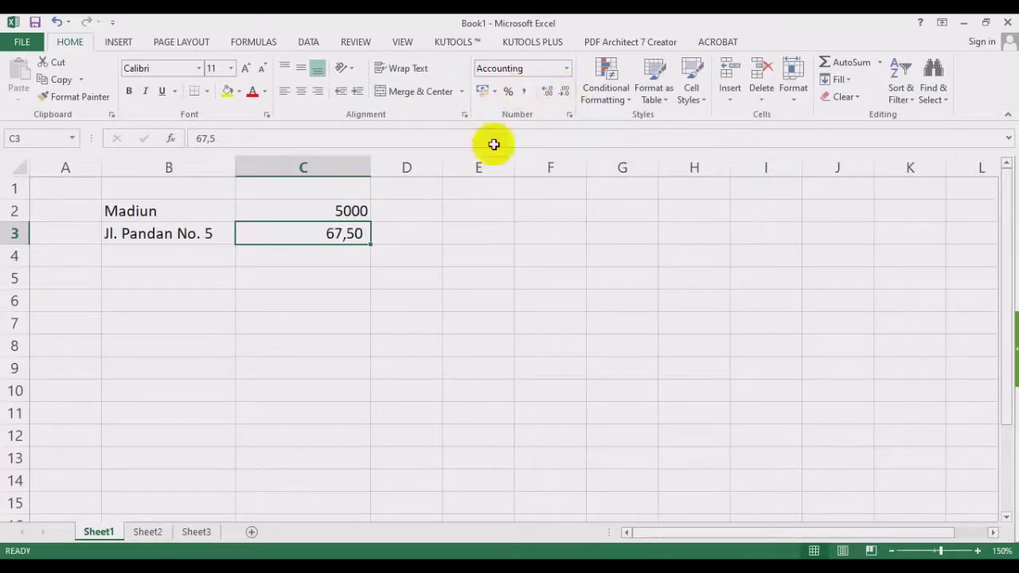
left_click(338, 252)
left_click(336, 234)
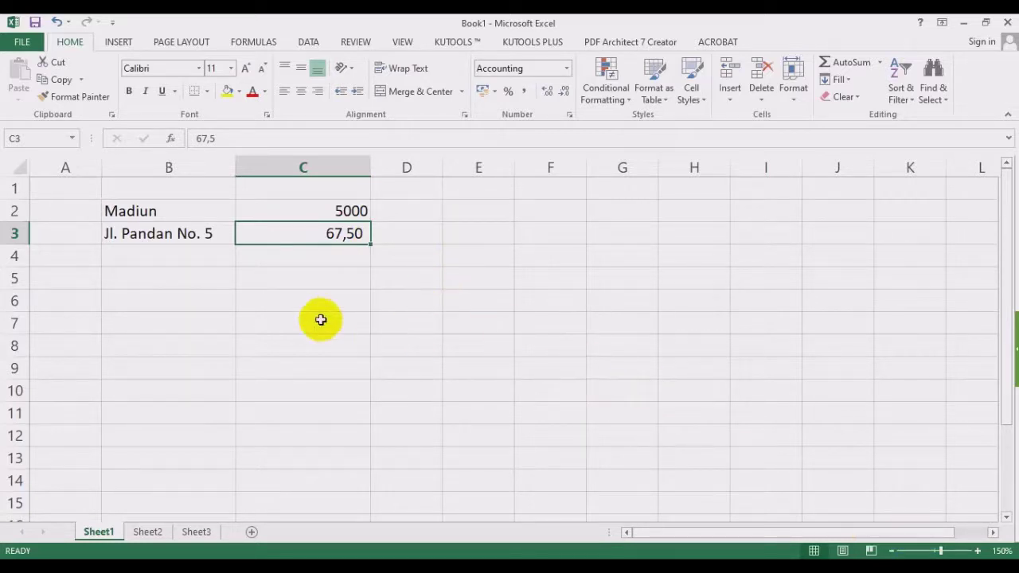
left_click(312, 268)
left_click(314, 233)
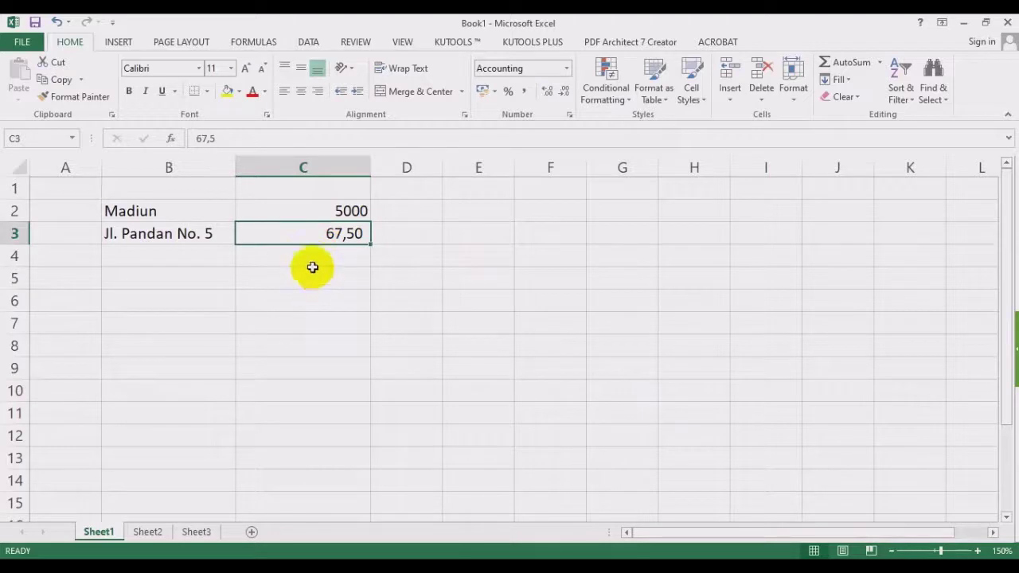
left_click(311, 268)
left_click(315, 233)
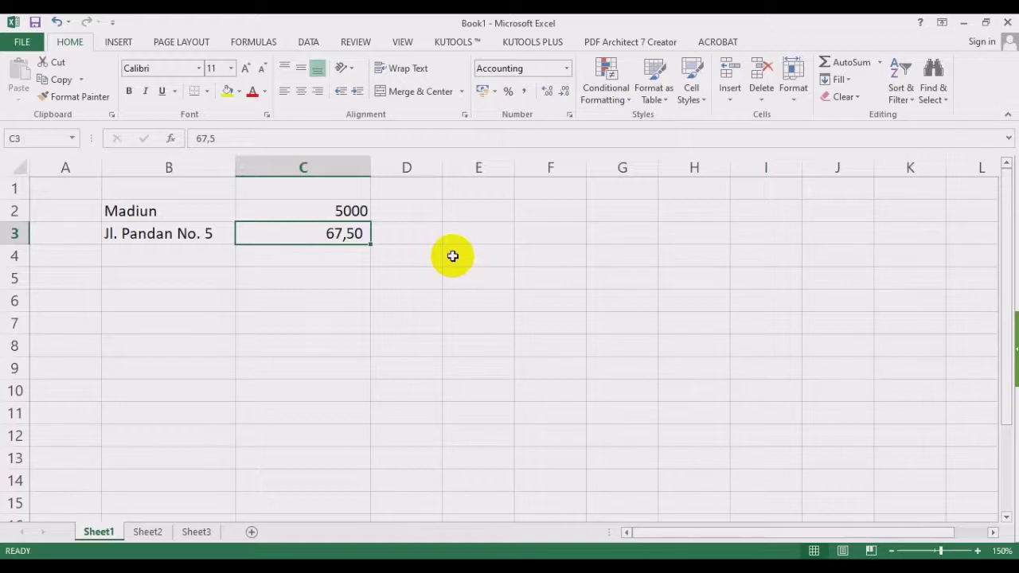
Change C3 to 70,70 and widen column D.
type("70,7")
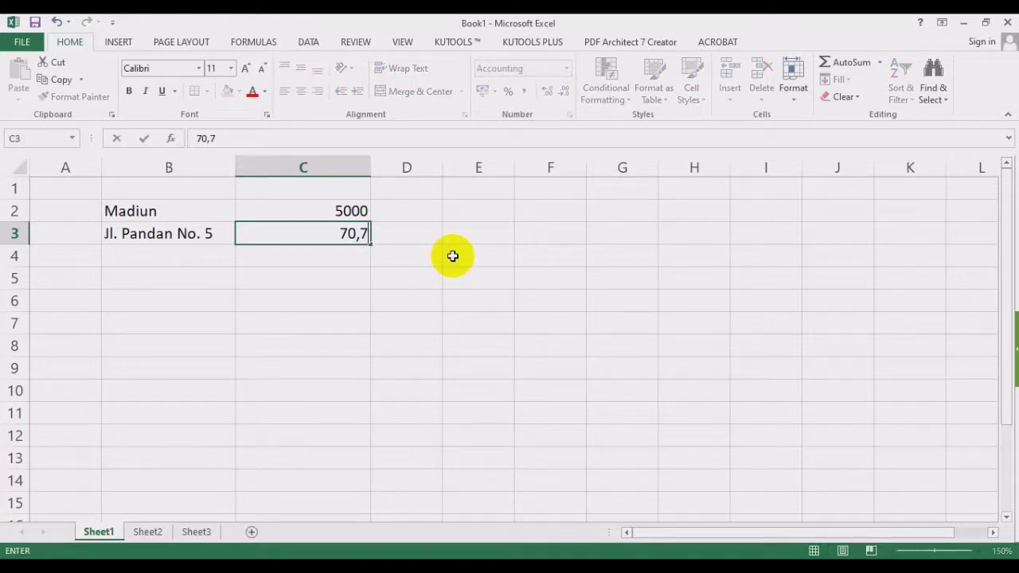
type("0")
key("Return")
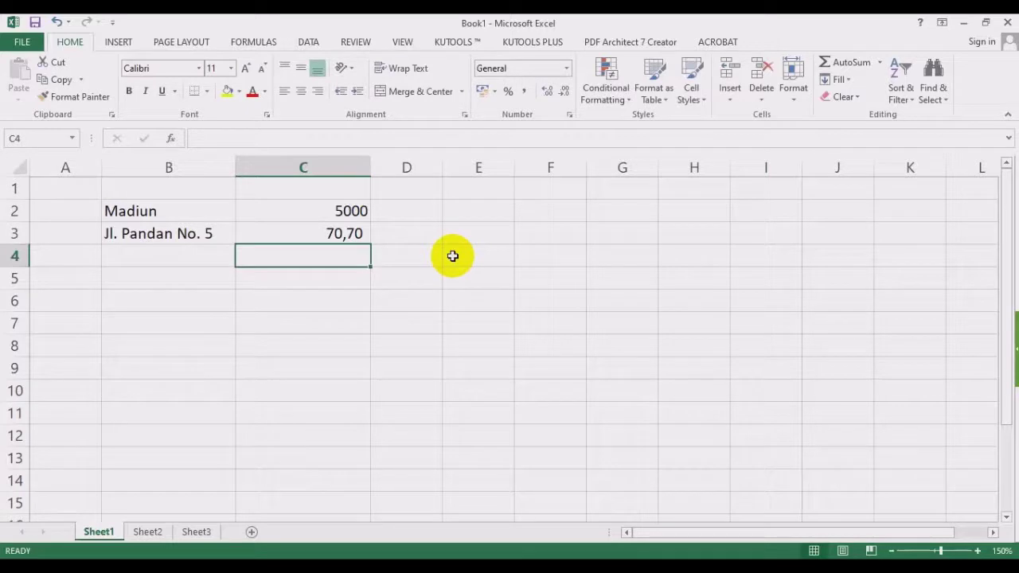
key("Up")
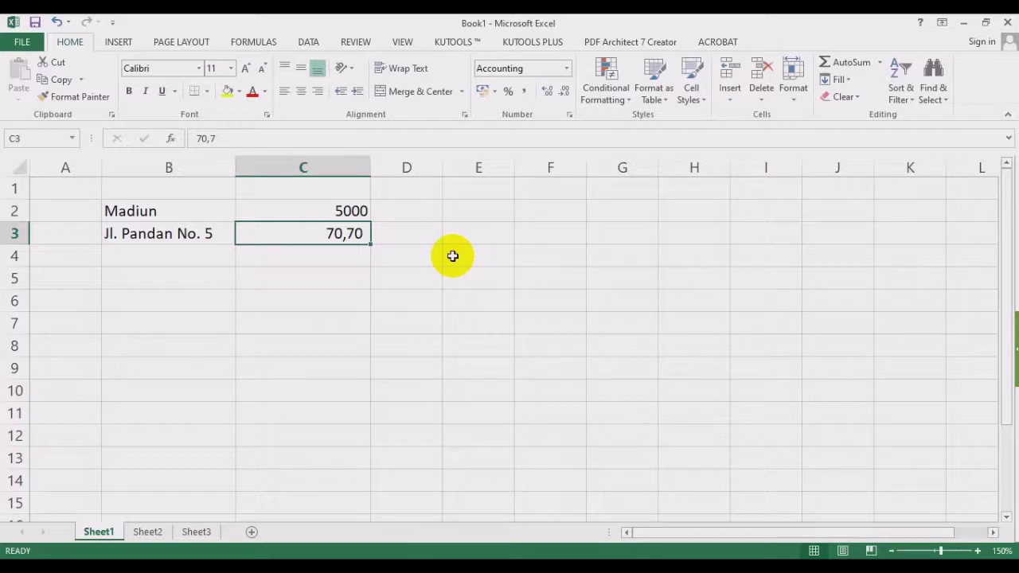
left_click_drag(443, 168, 501, 168)
left_click(416, 209)
left_click_drag(348, 212, 350, 231)
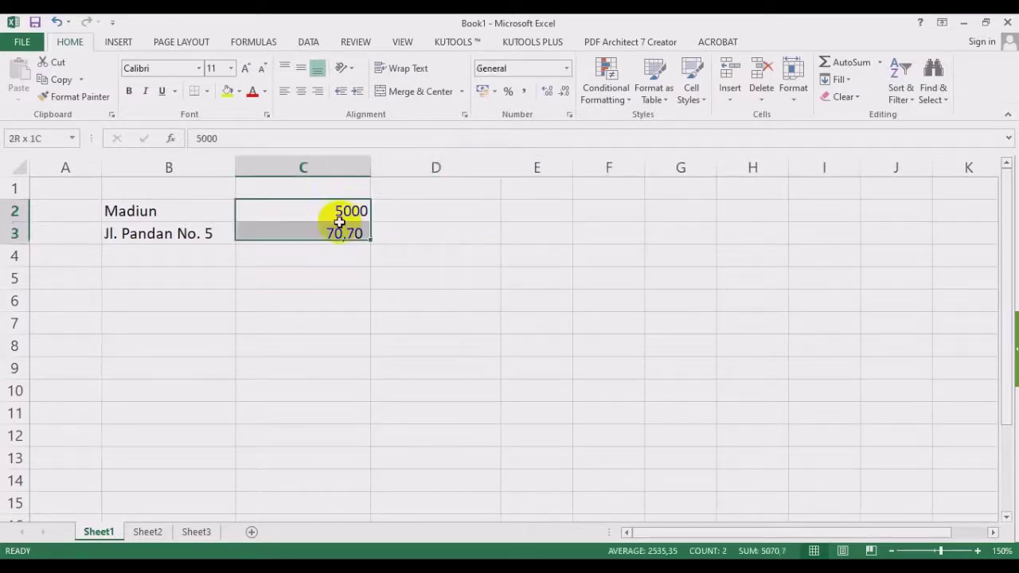
left_click(393, 211)
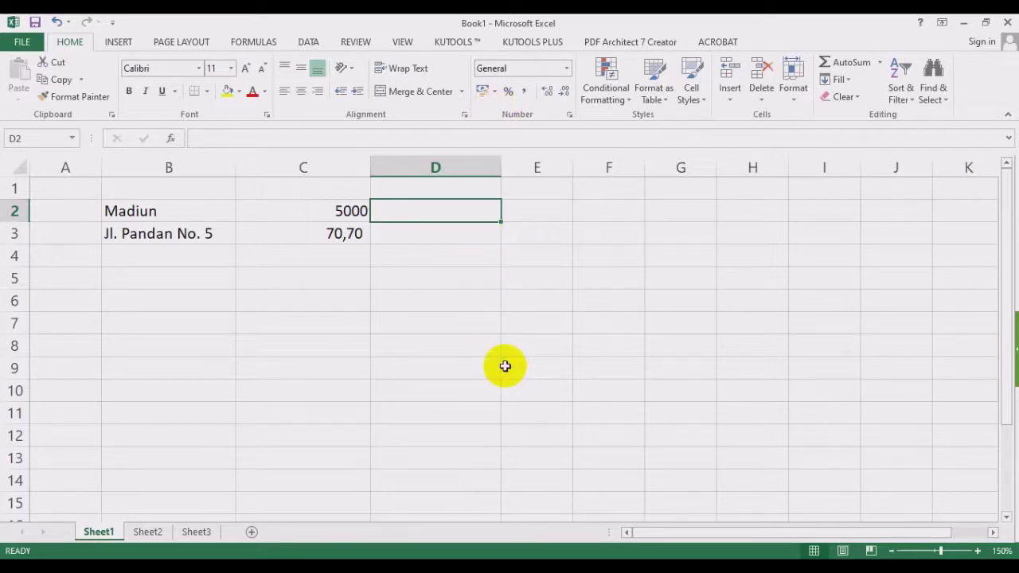
Enter the date 23/12/2020 in D2 and 10/30/2020 in D3.
type("23/12")
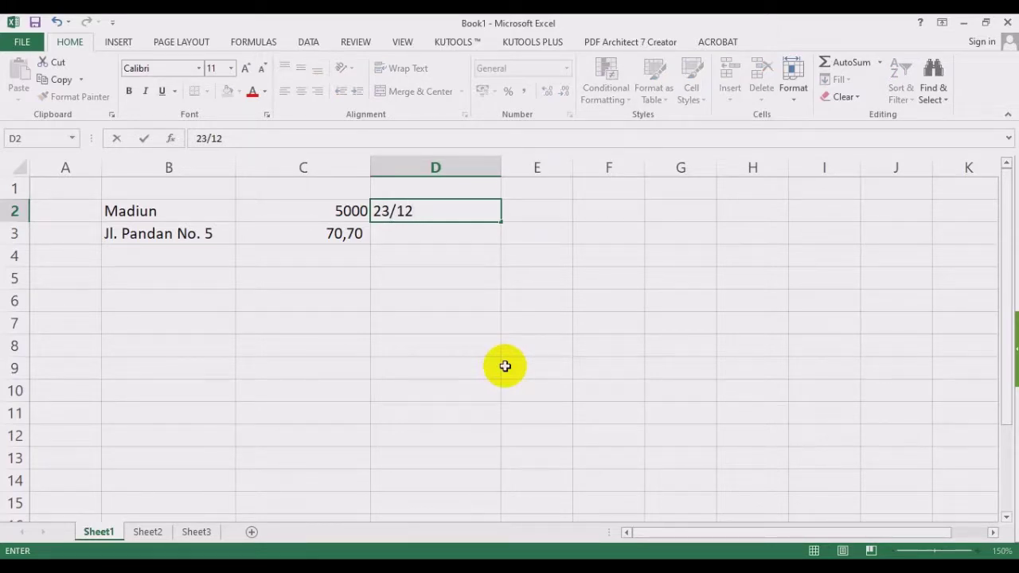
type("/2020")
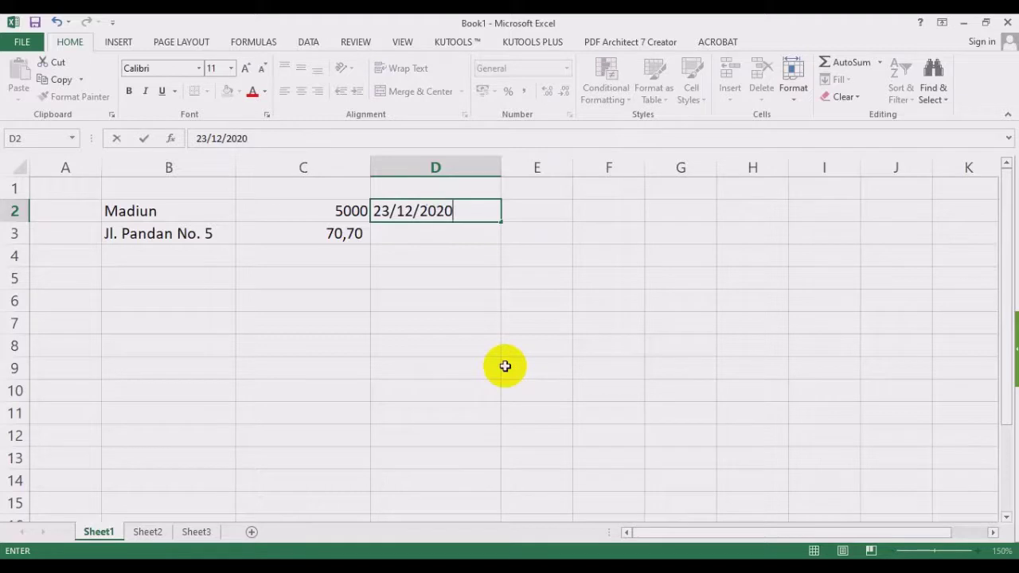
key("Return")
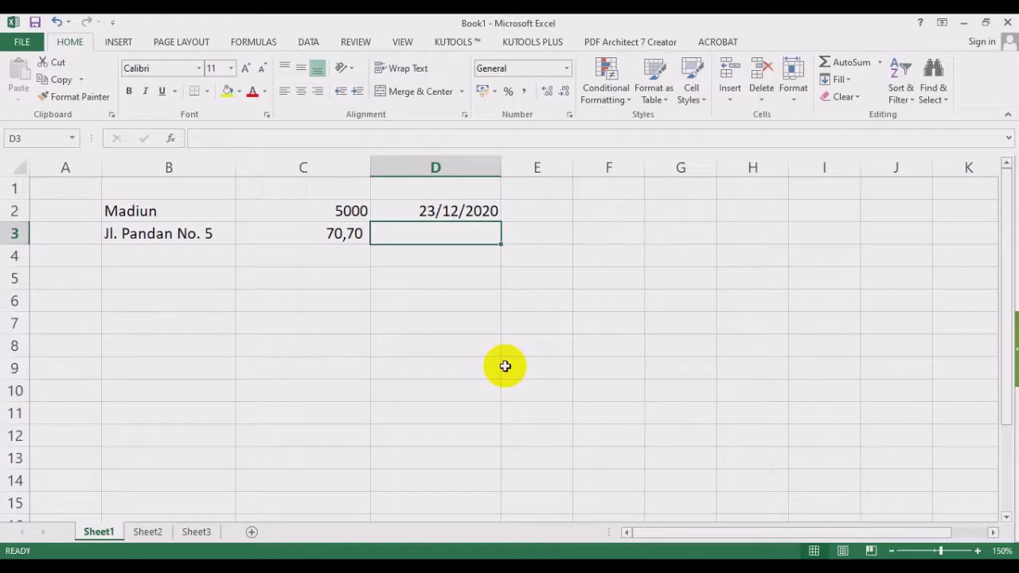
type("10/")
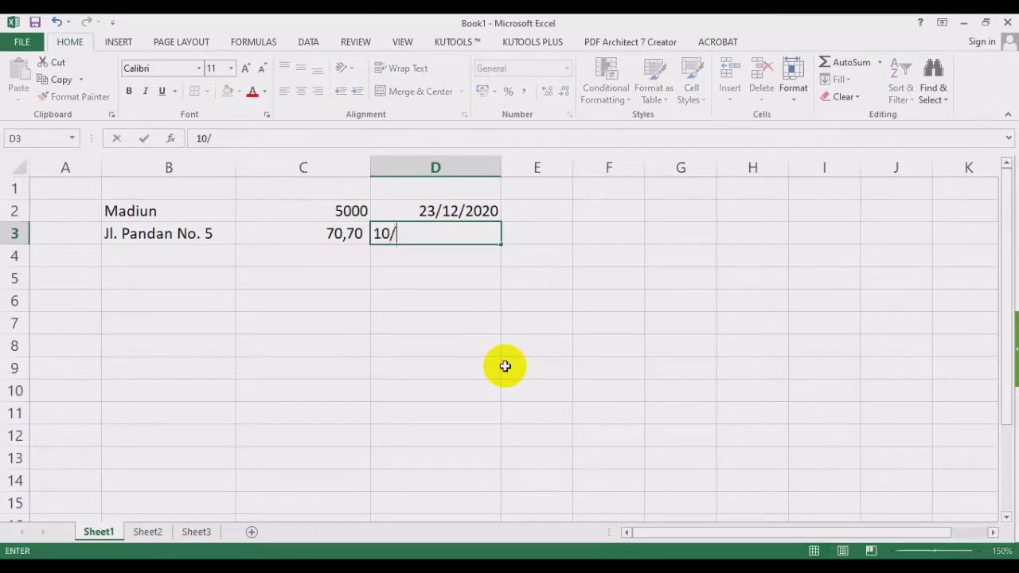
type("30/2020")
key("Return")
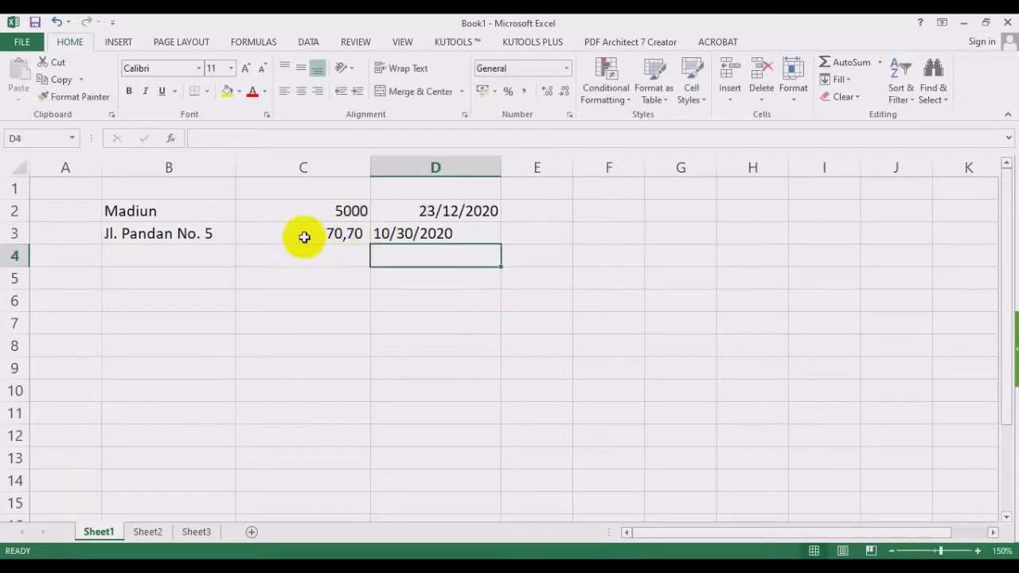
Inspect the entries in B2:D3 to compare how the D2 and D3 dates are formatted.
left_click(187, 217)
left_click_drag(188, 218, 187, 230)
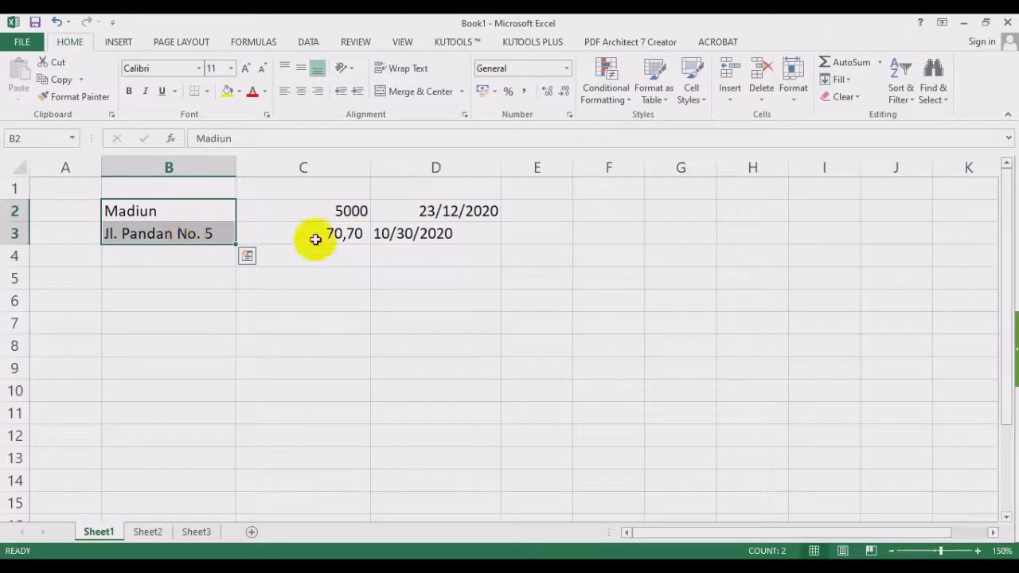
left_click(434, 254)
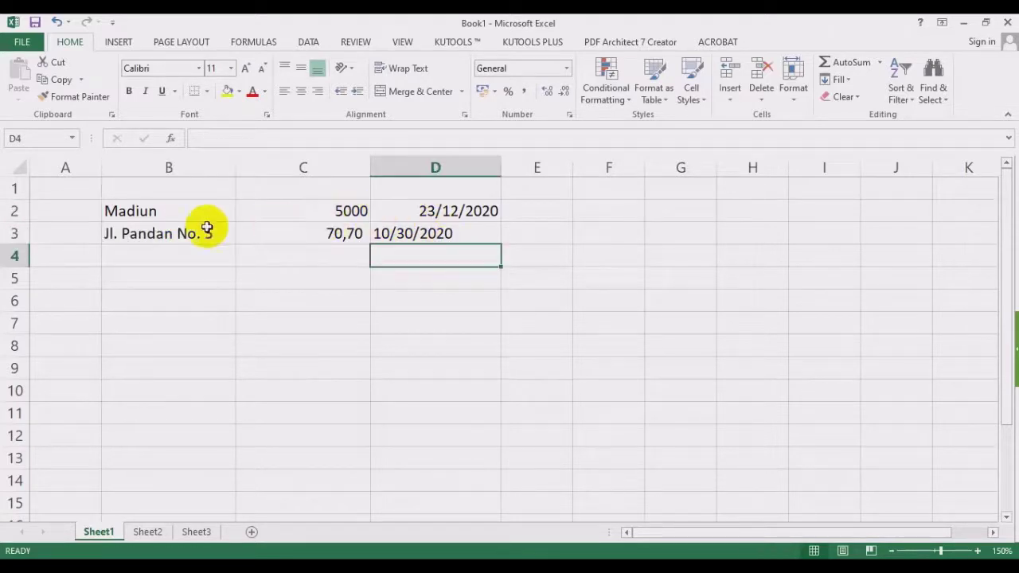
left_click_drag(179, 215, 162, 236)
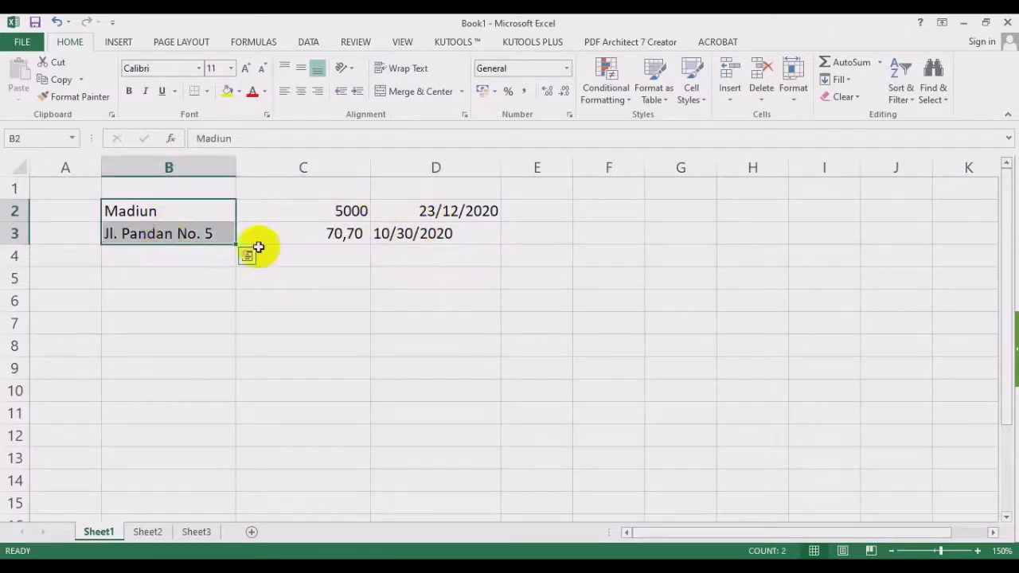
left_click_drag(318, 216, 325, 252)
left_click(477, 210)
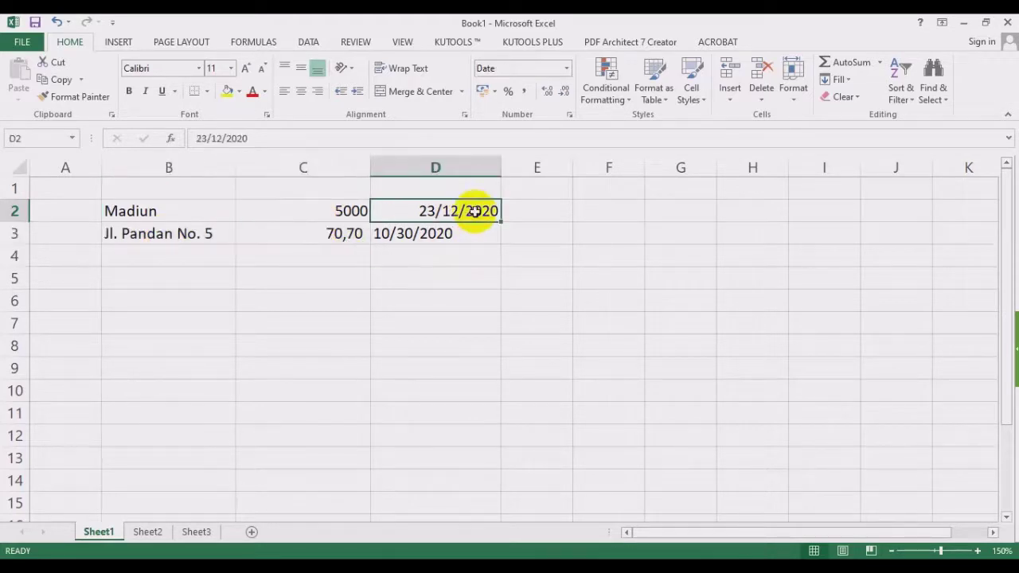
left_click(459, 230)
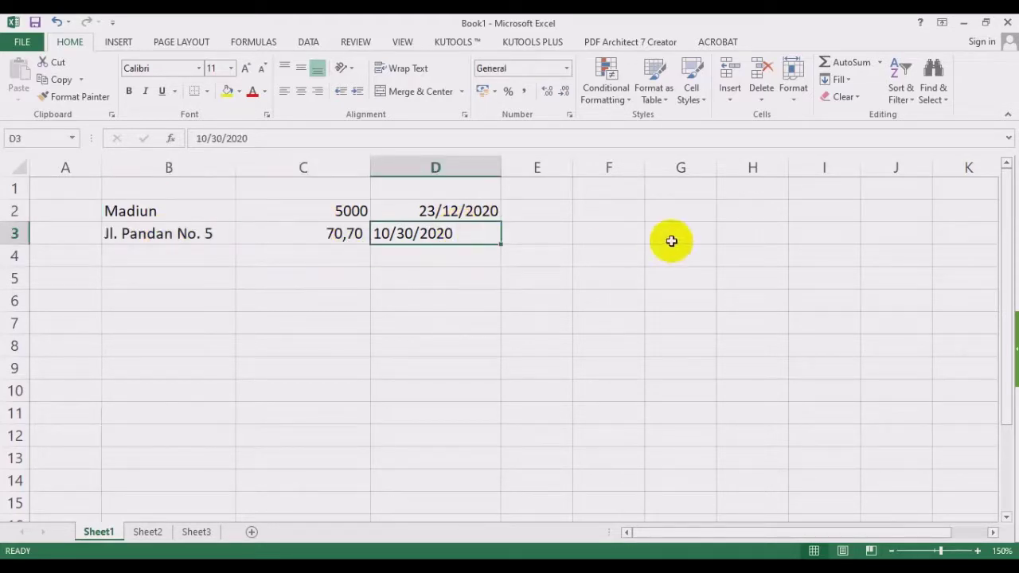
left_click(485, 269)
left_click(454, 229)
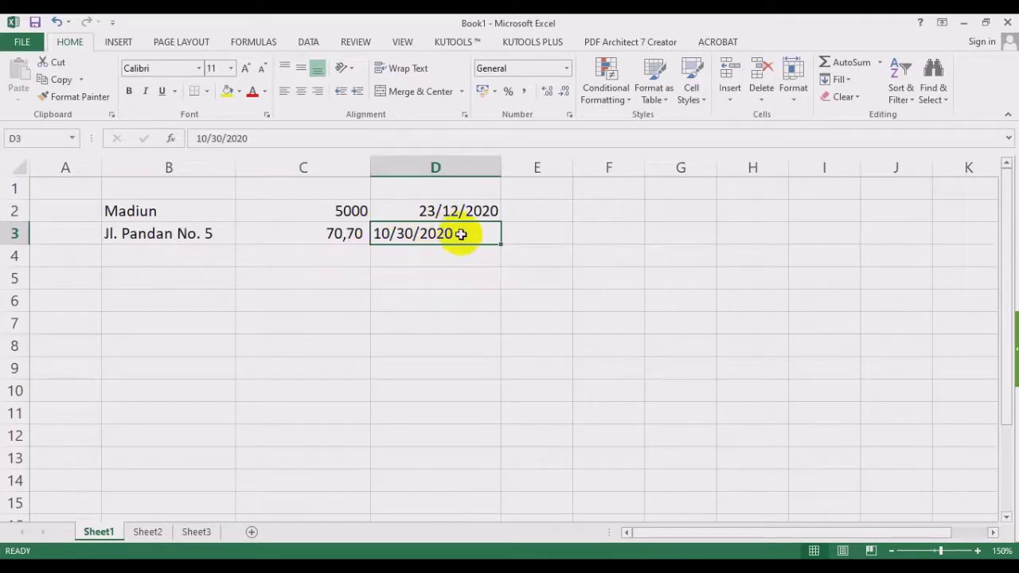
left_click(463, 278)
left_click(439, 231)
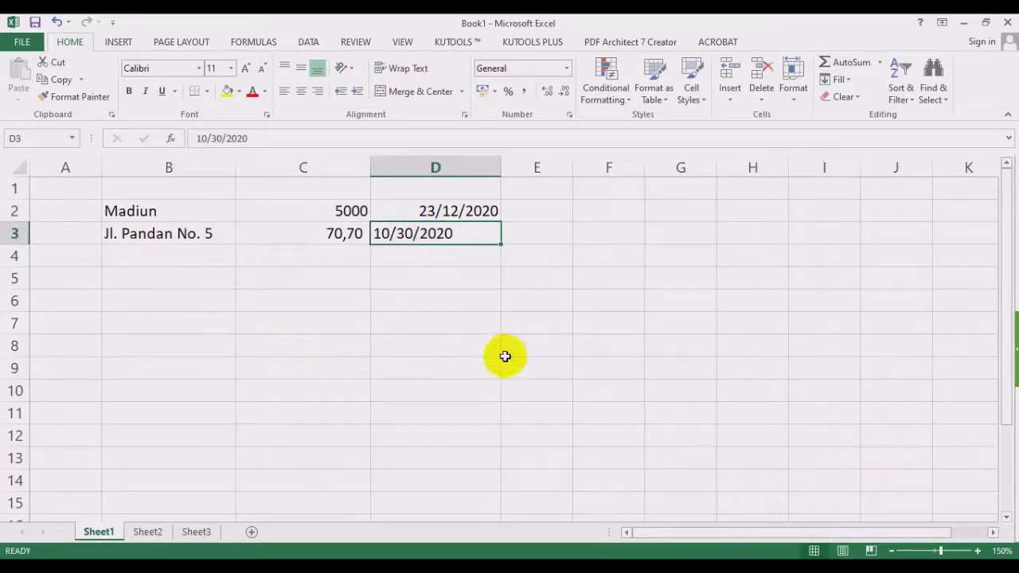
left_click(447, 279)
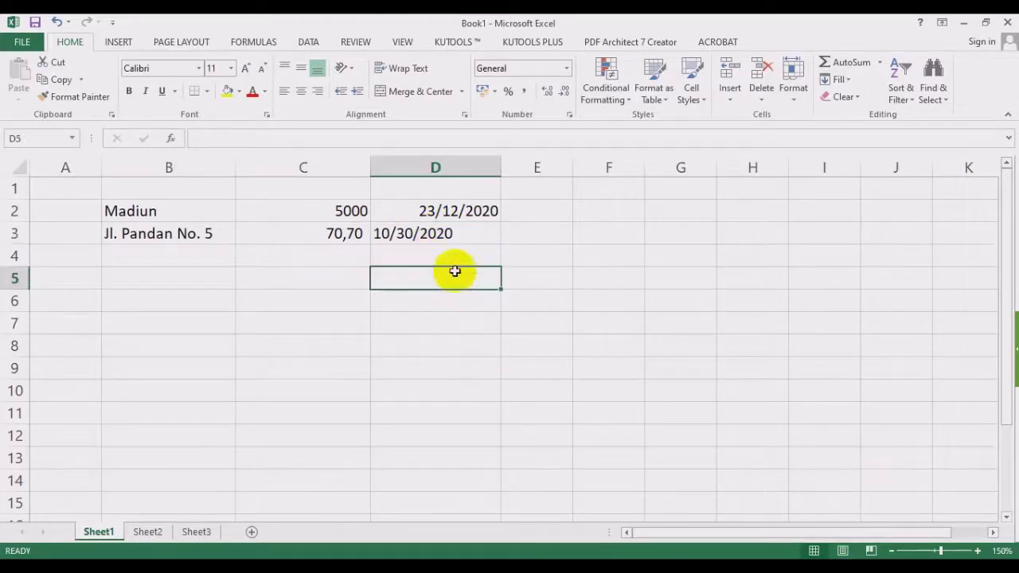
left_click(434, 235)
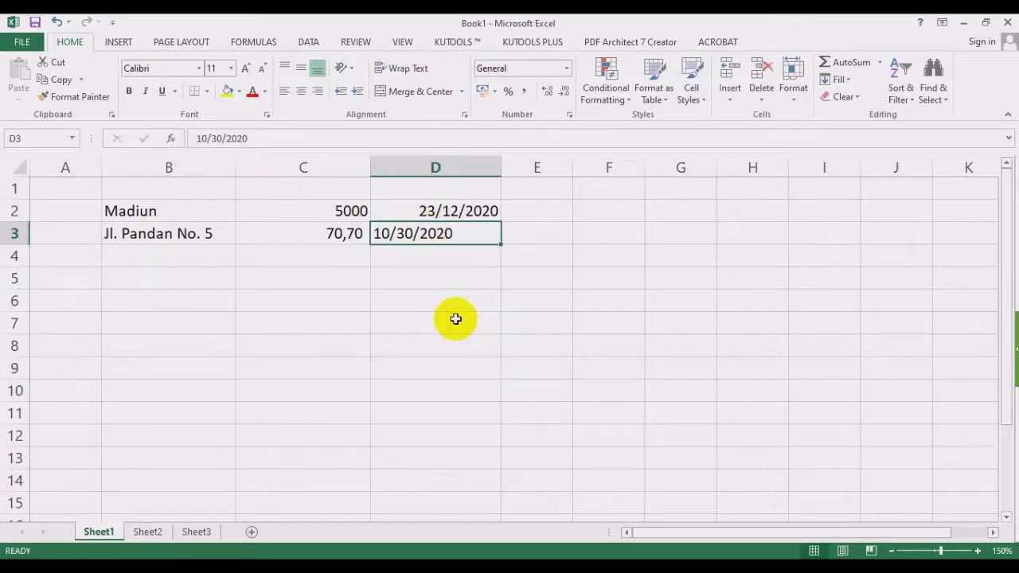
left_click(455, 212)
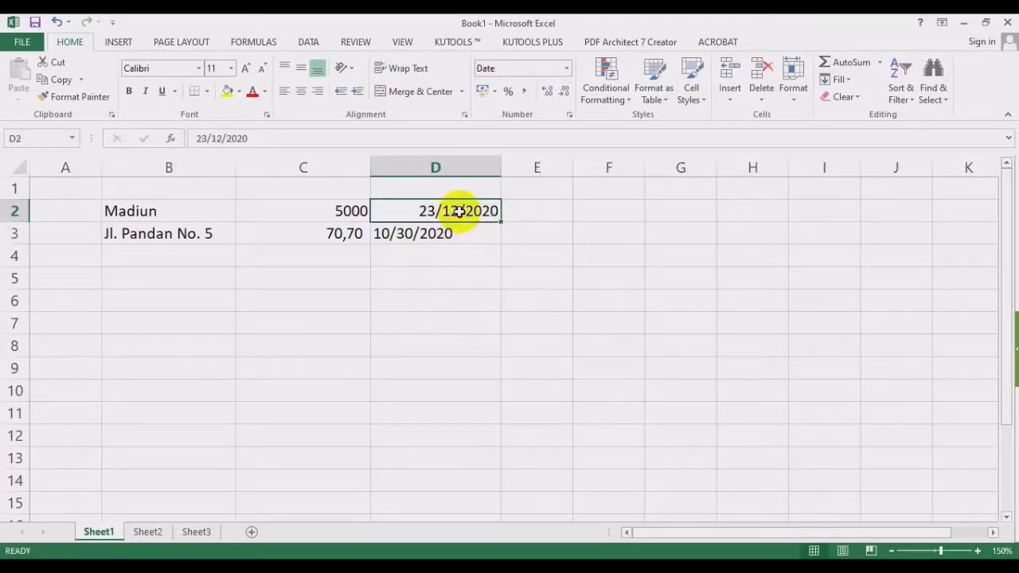
left_click(446, 234)
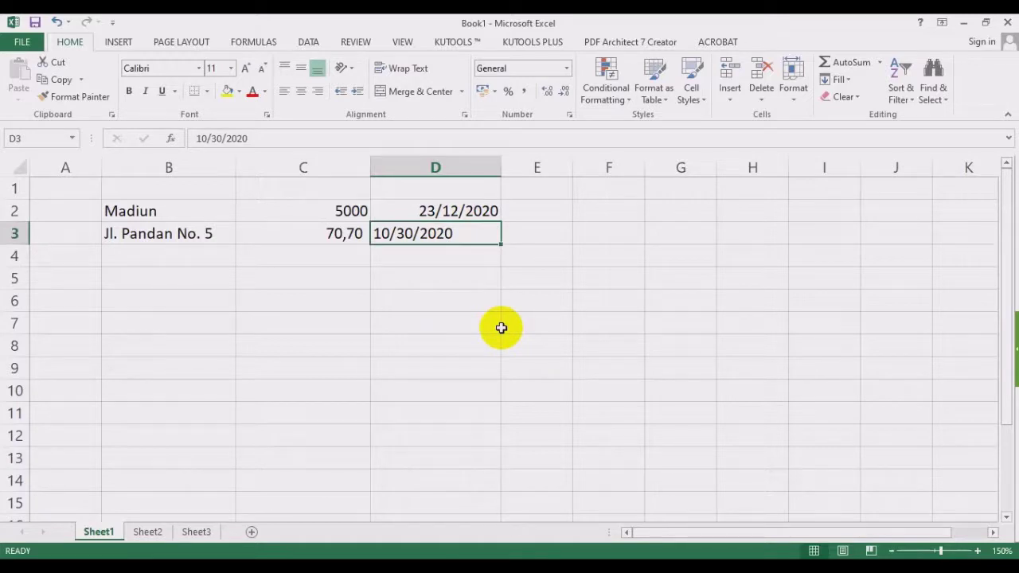
Clear the wrong 10/30/2020 entry from D3 and widen column E.
key("Delete")
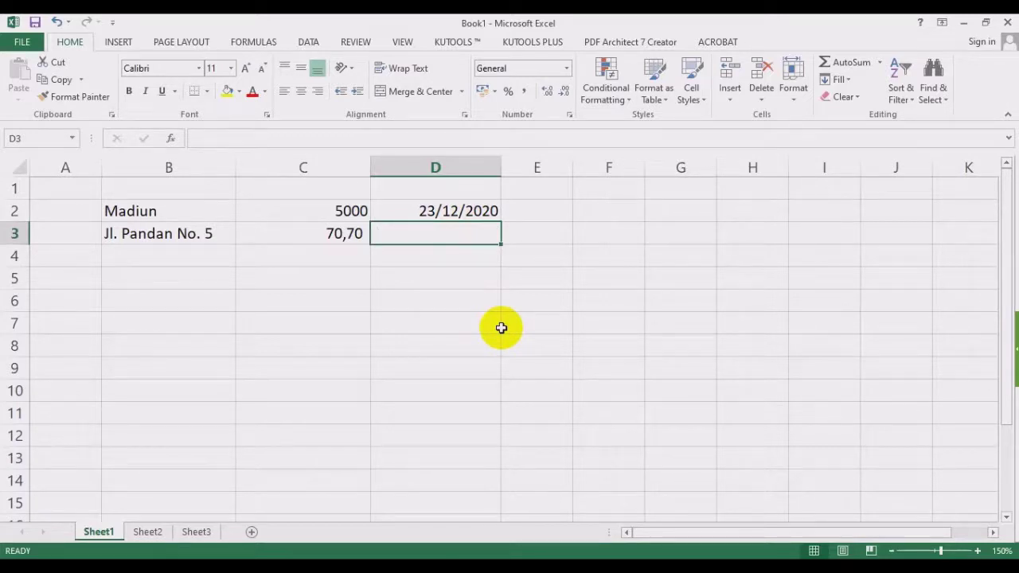
key("Right")
key("Up")
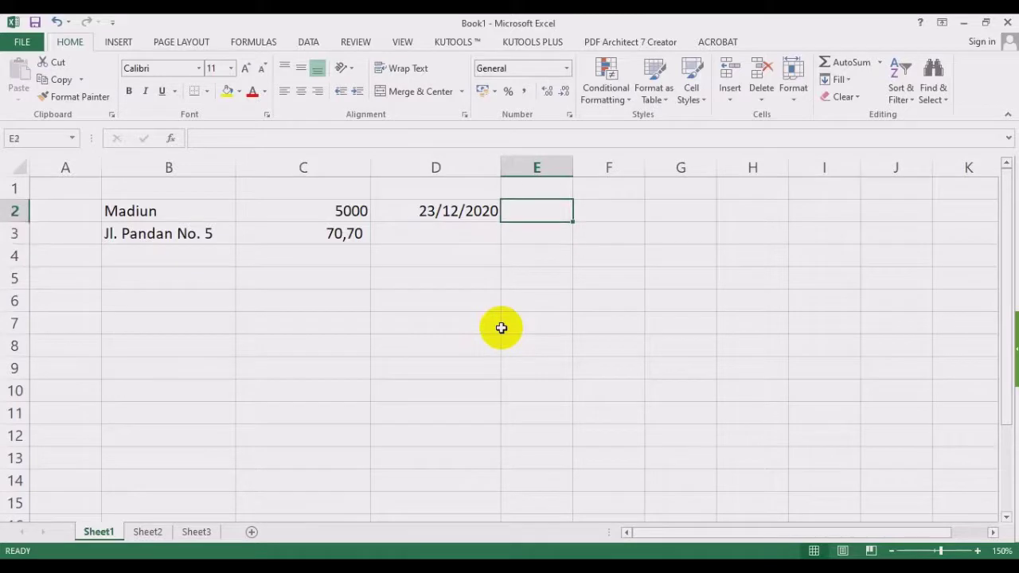
left_click_drag(575, 168, 615, 170)
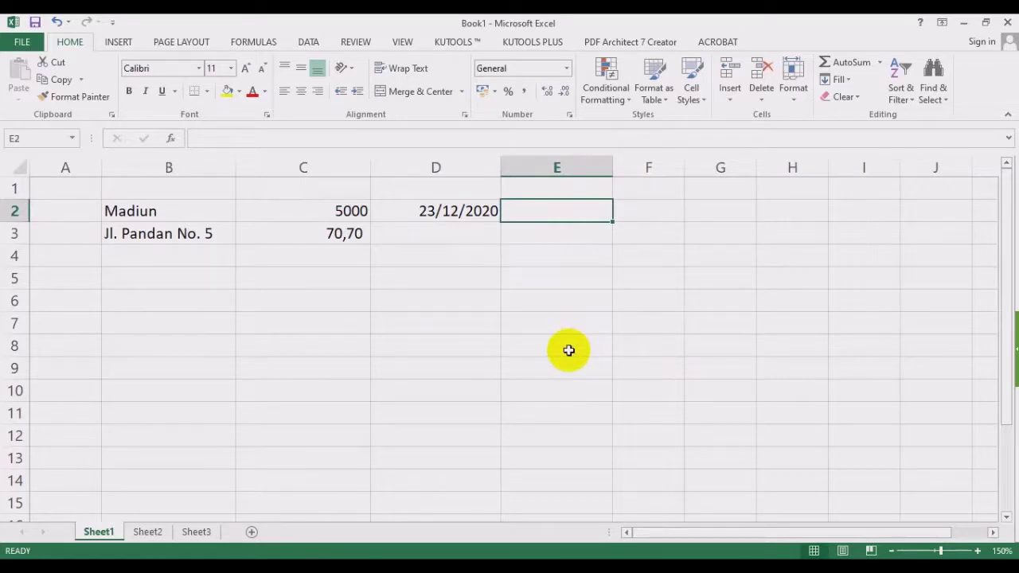
Enter 13-08-2021 in D3 so it shows as the date 13/08/2021.
left_click(462, 211)
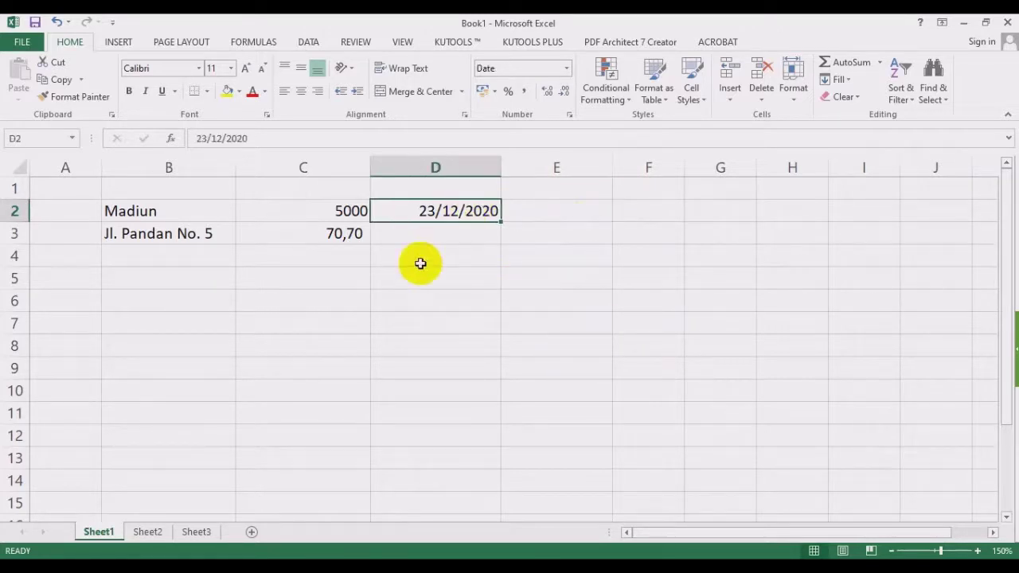
left_click(464, 233)
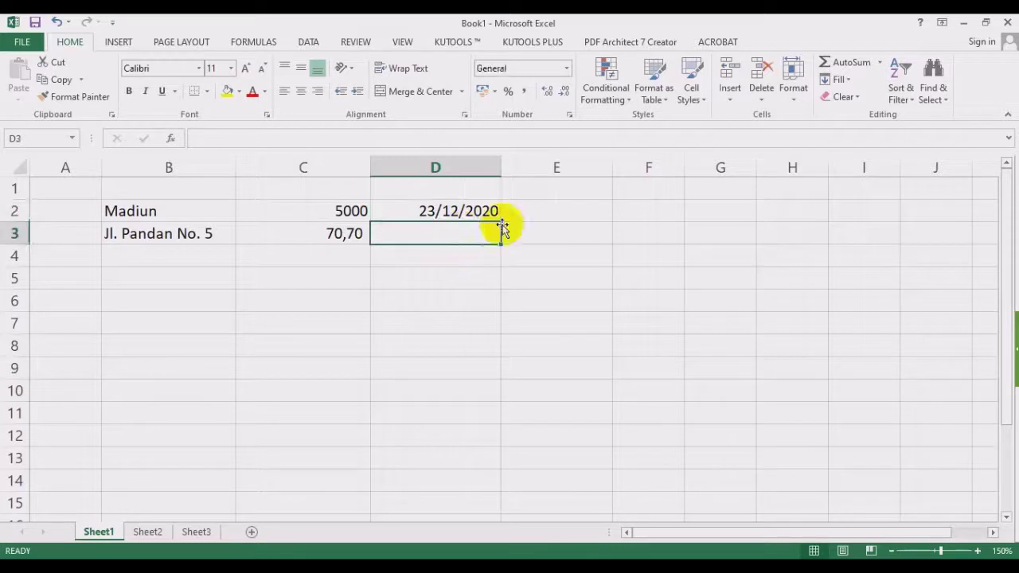
type("13")
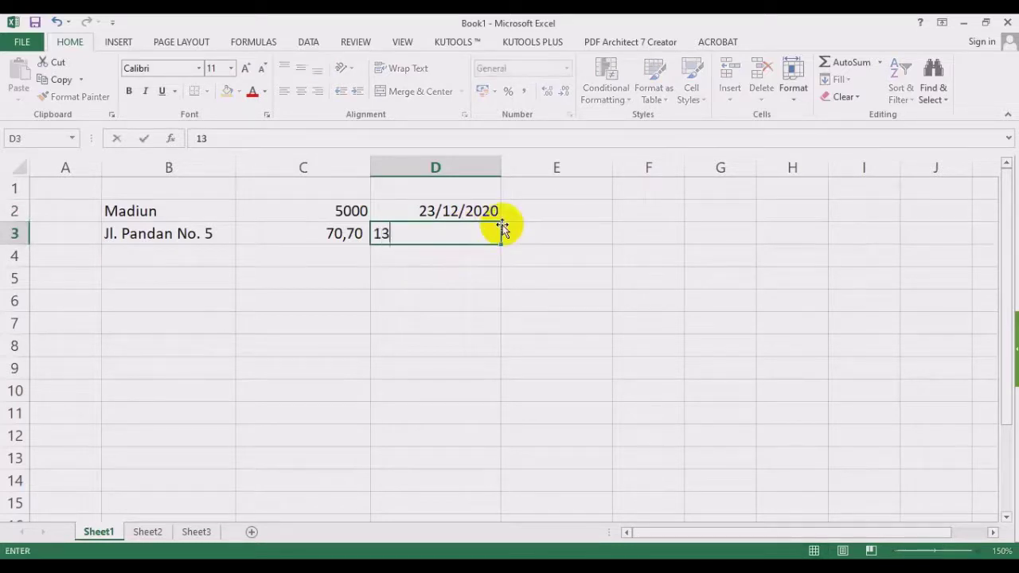
type("-08-20")
type("21")
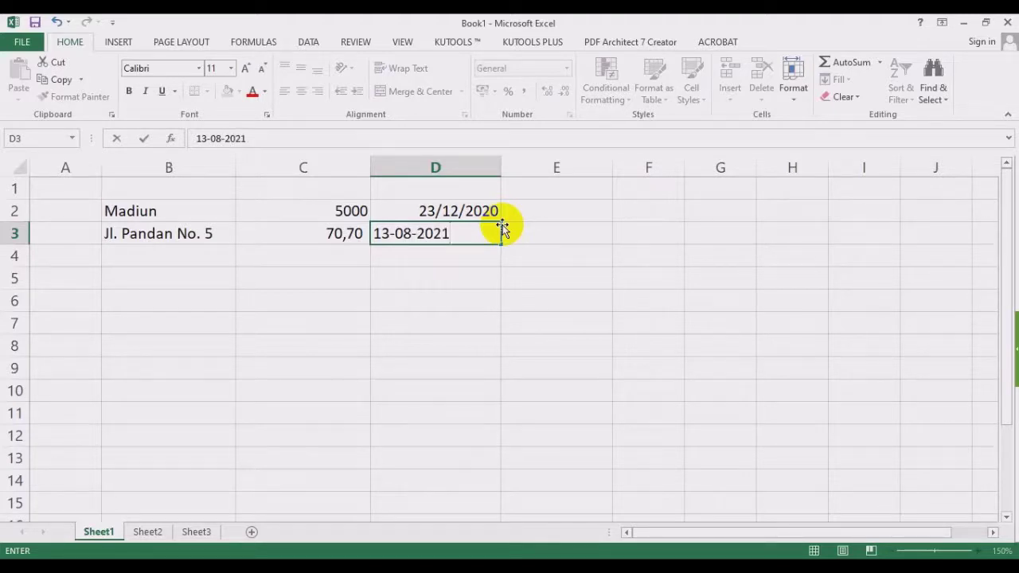
key("Return")
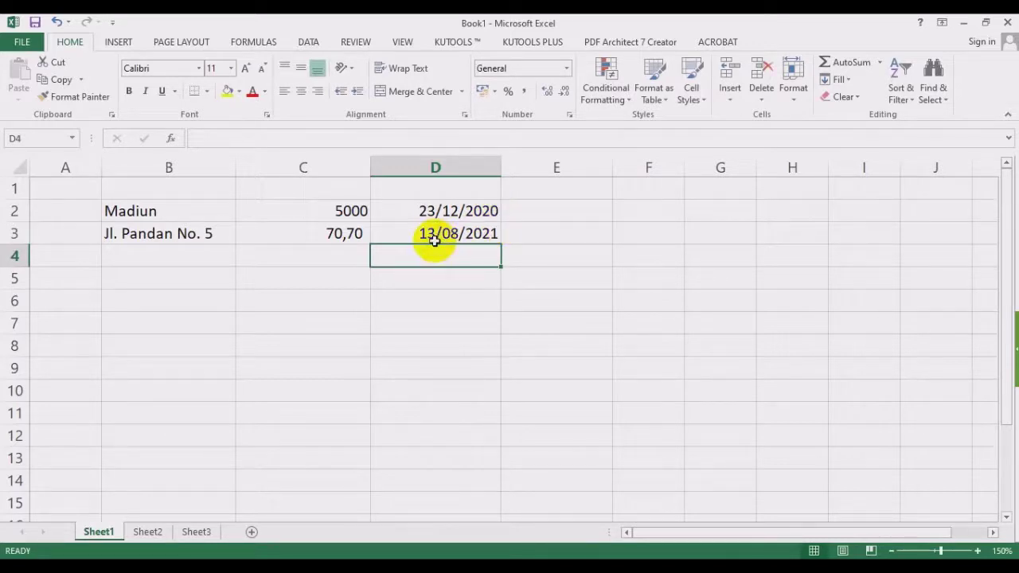
left_click(433, 237)
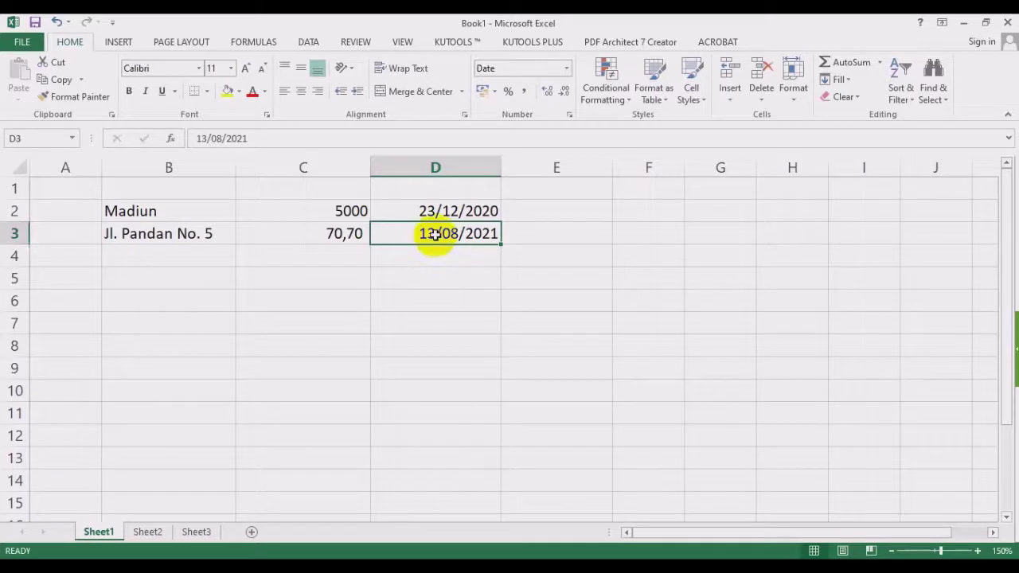
Enter the time 13:30:00 in E2.
left_click(569, 213)
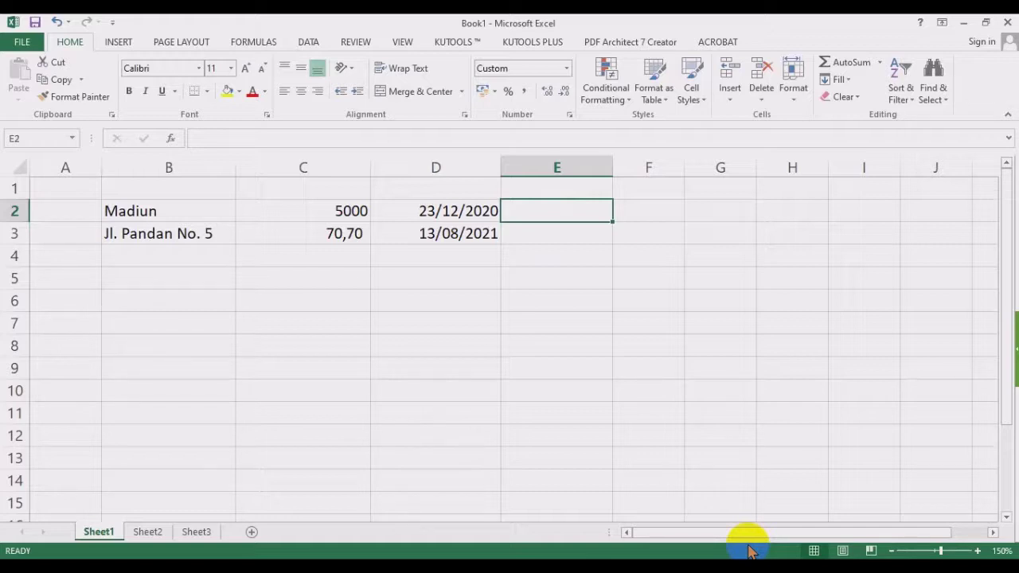
type("13")
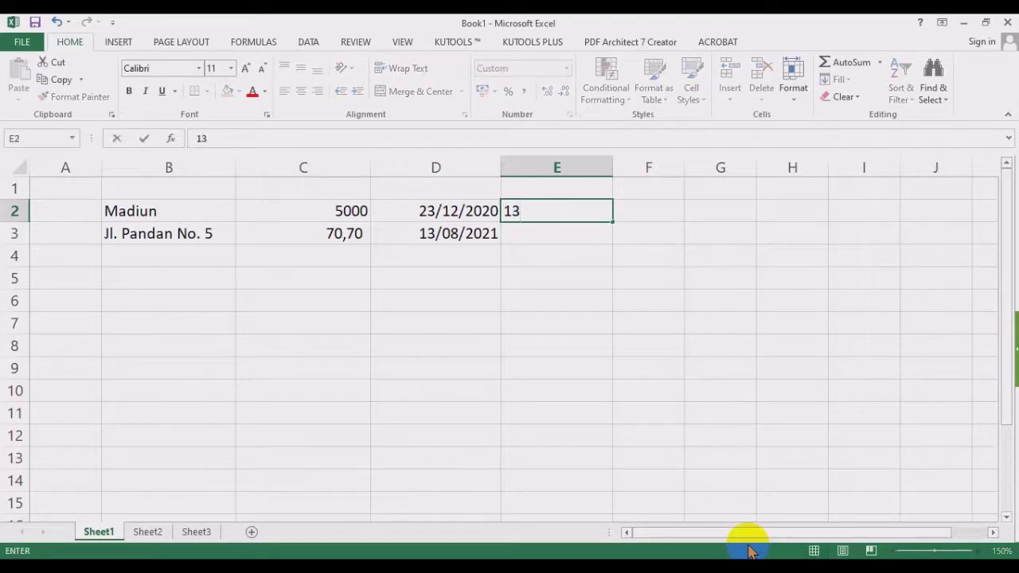
type(":30:00")
key("Return")
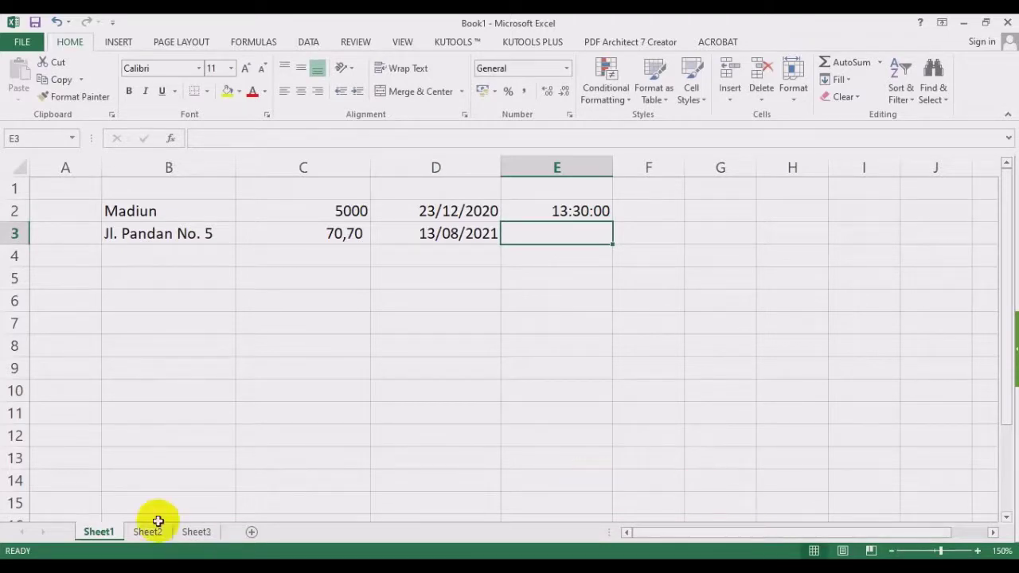
Clear all the old contents of B2:F4.
left_click_drag(143, 209, 222, 274)
left_click_drag(347, 210, 350, 257)
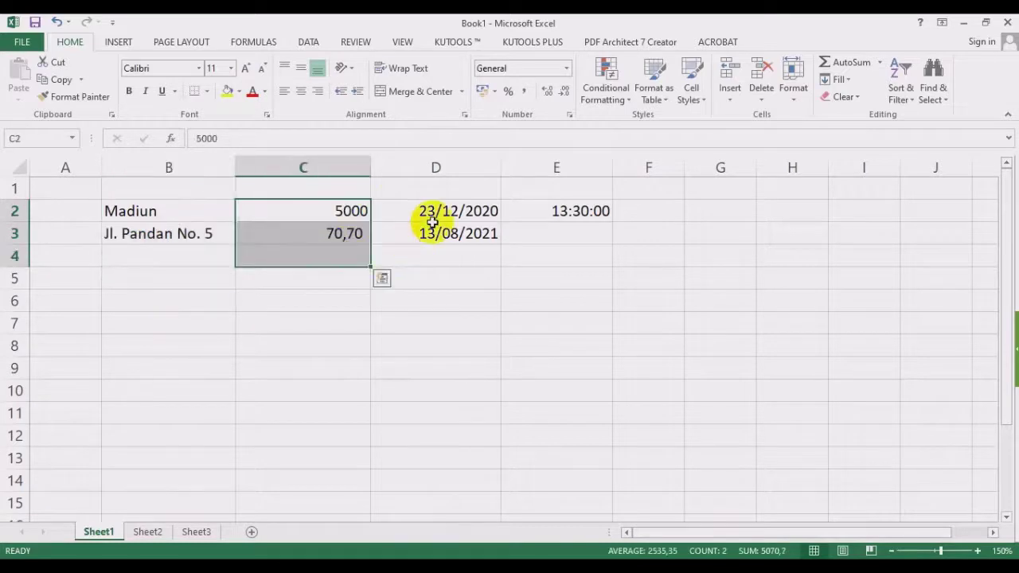
left_click_drag(432, 216, 436, 256)
left_click_drag(570, 210, 579, 233)
left_click_drag(144, 211, 618, 246)
key("Delete")
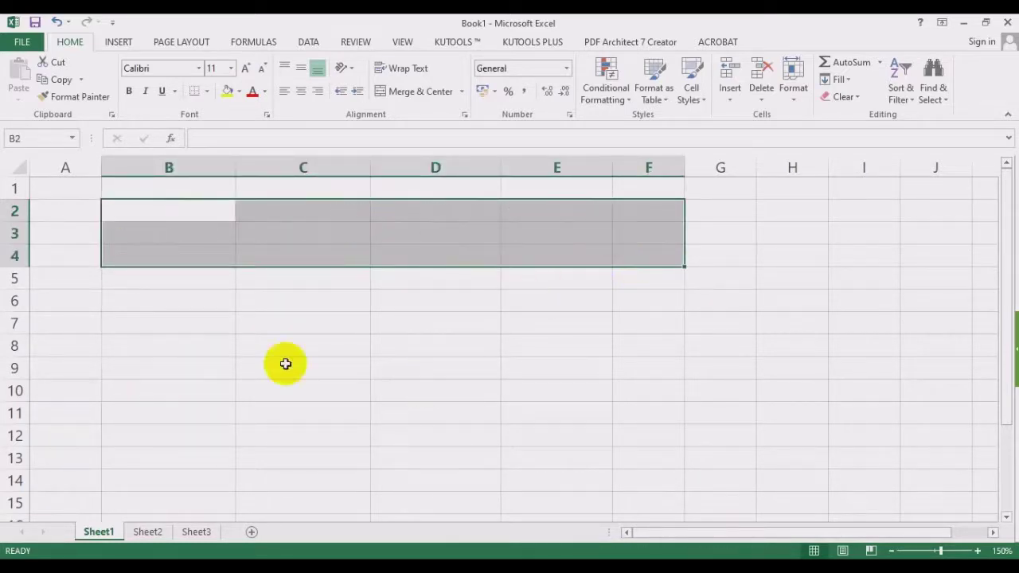
left_click(128, 436)
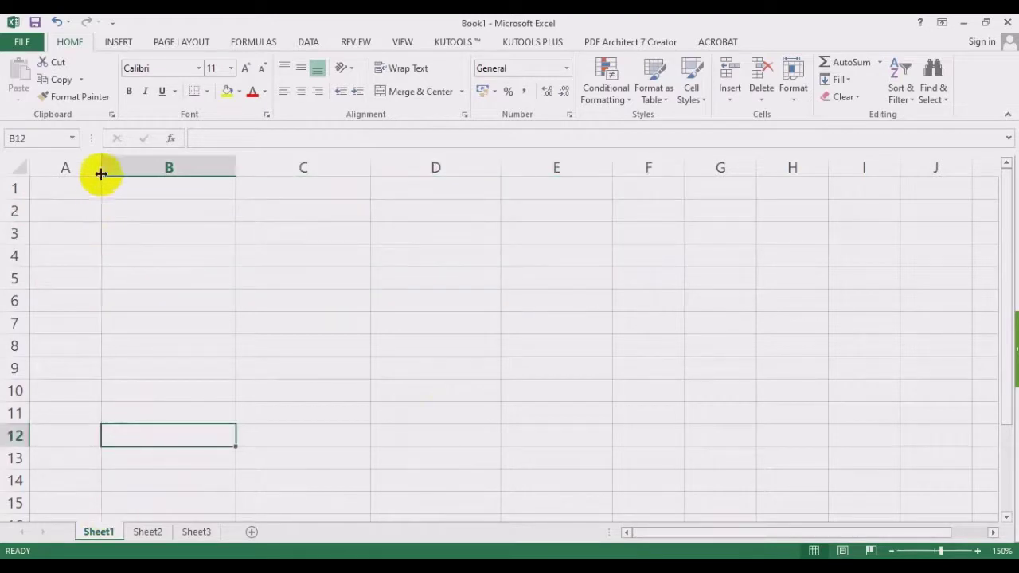
Narrow column A and type the heading Data Angka in B2.
left_click_drag(100, 173, 59, 178)
left_click(99, 208)
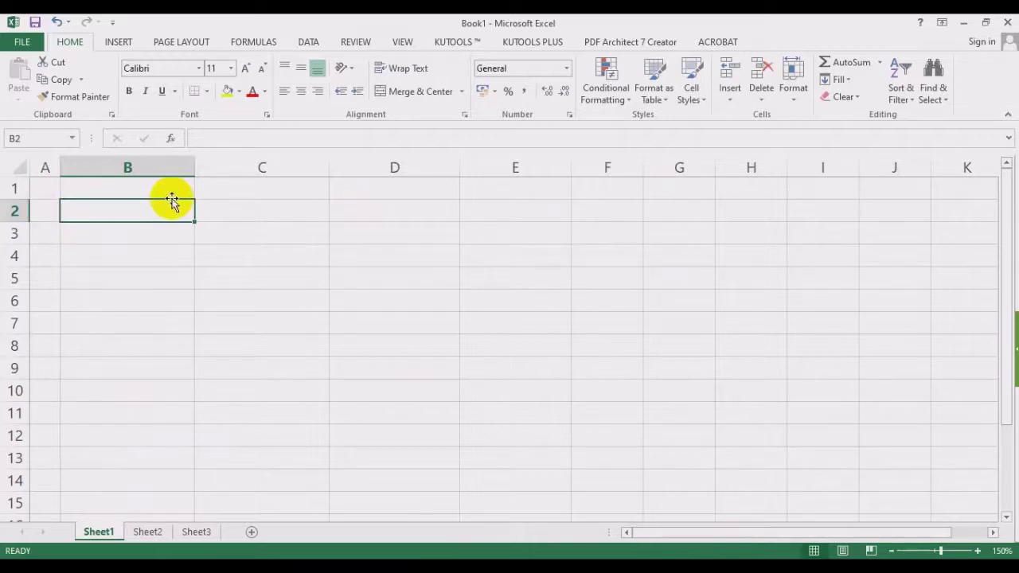
type("data")
key("BackSpace")
key("BackSpace")
key("BackSpace")
key("BackSpace")
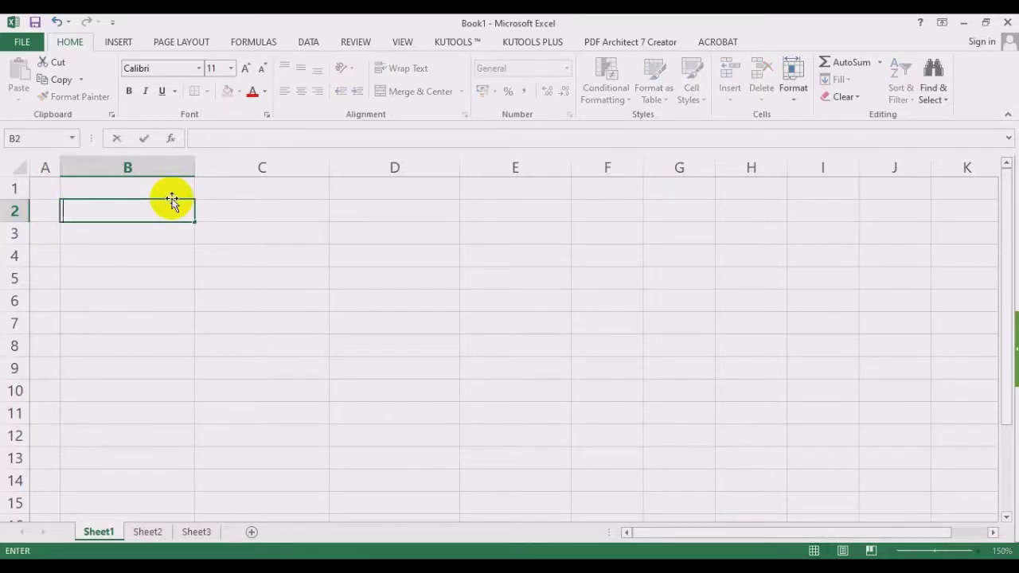
type("Data Angka")
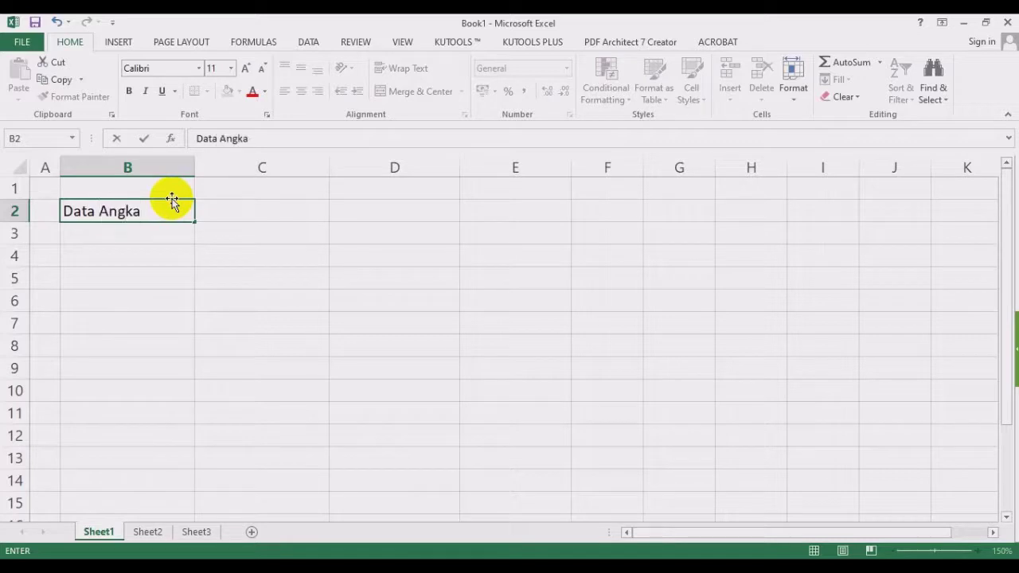
key("Return")
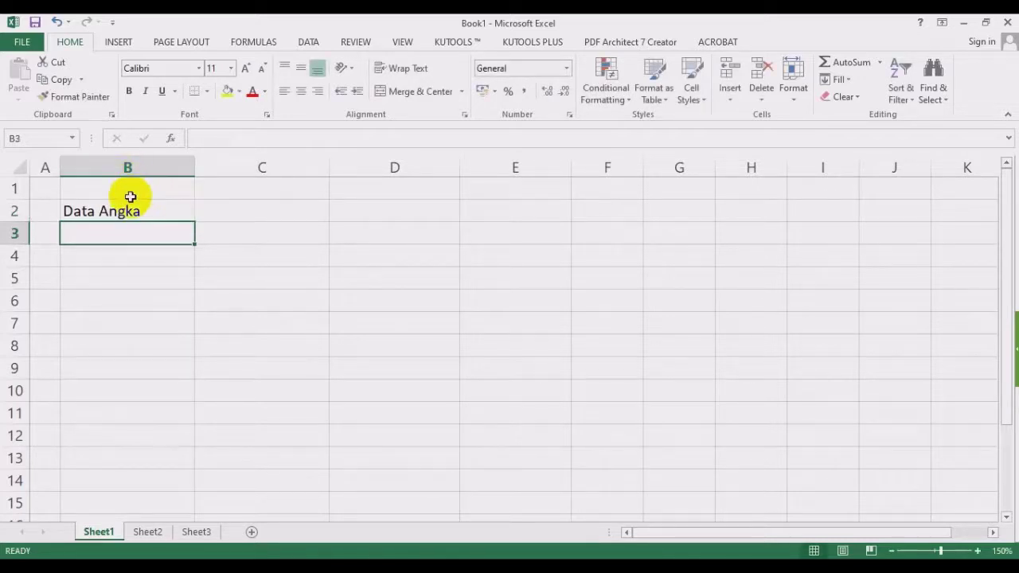
Enter 1200, 5000, -300 and 7000 in B3:B6.
type("1200")
key("Return")
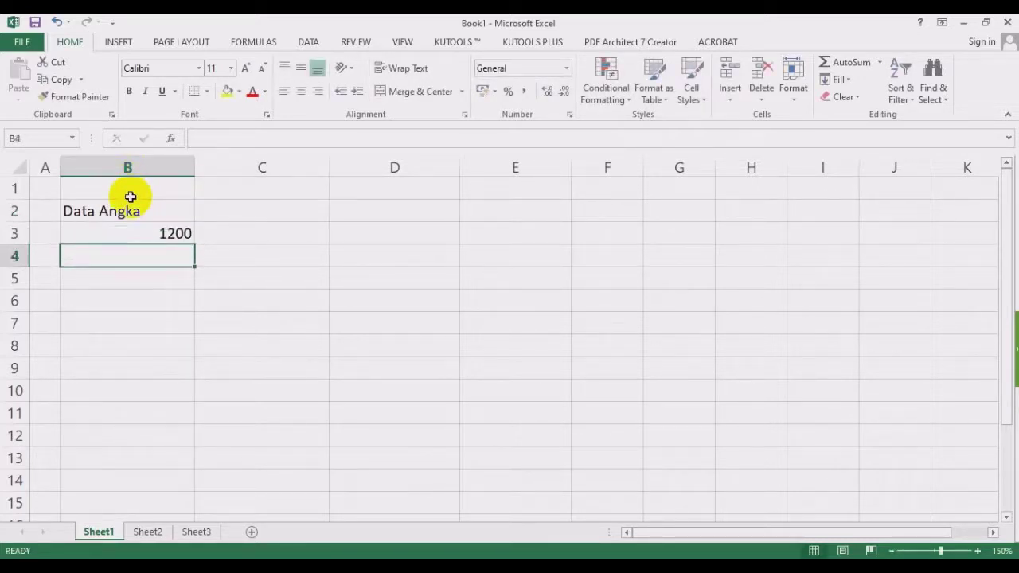
type("5000")
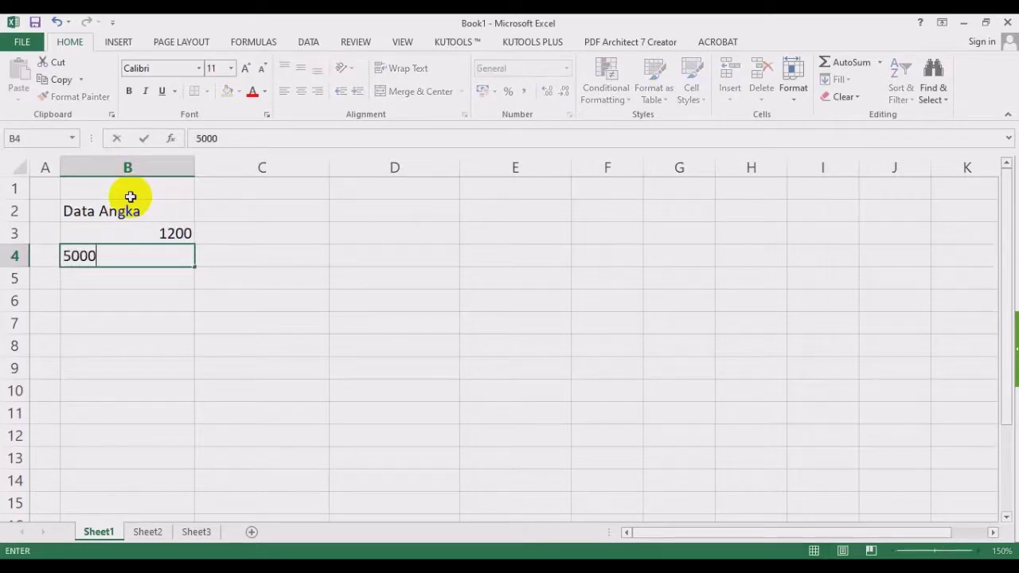
key("Return")
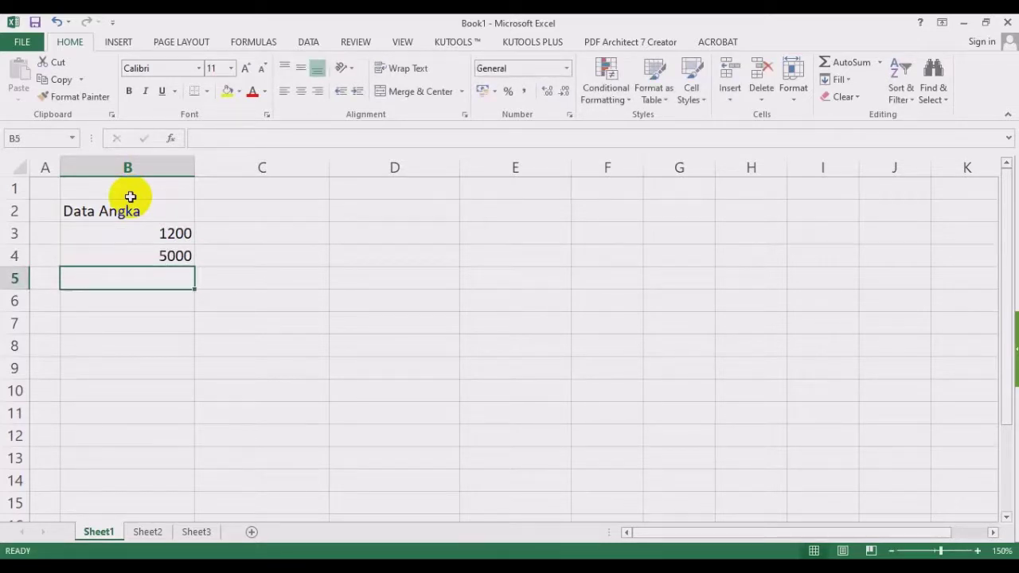
type("-300")
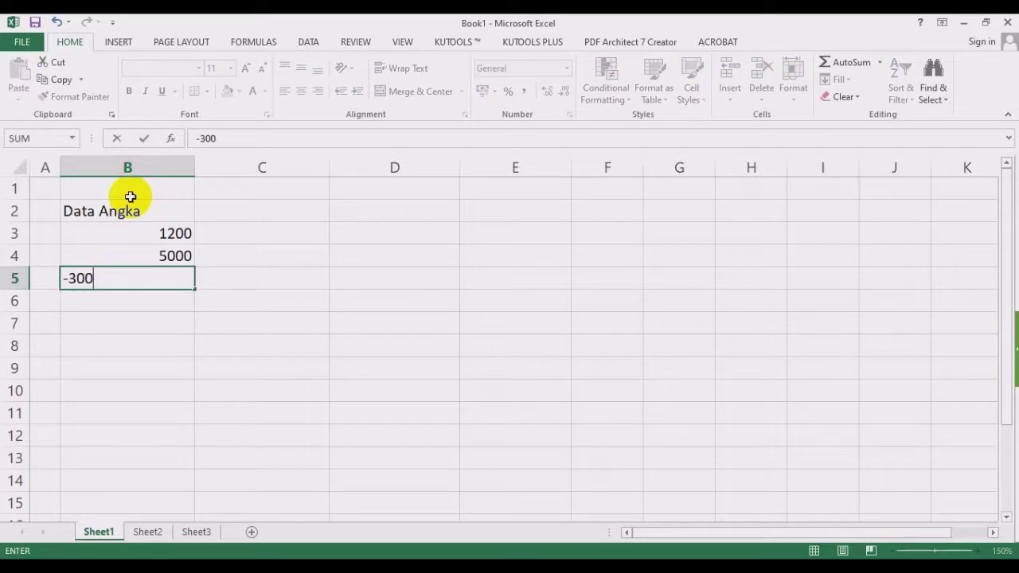
key("Return")
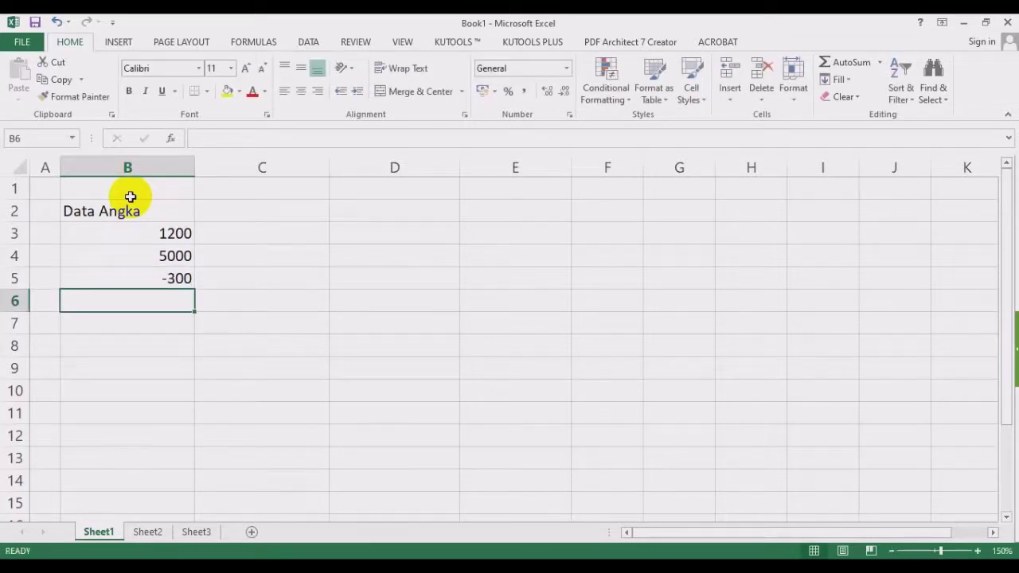
type("7000")
key("Return")
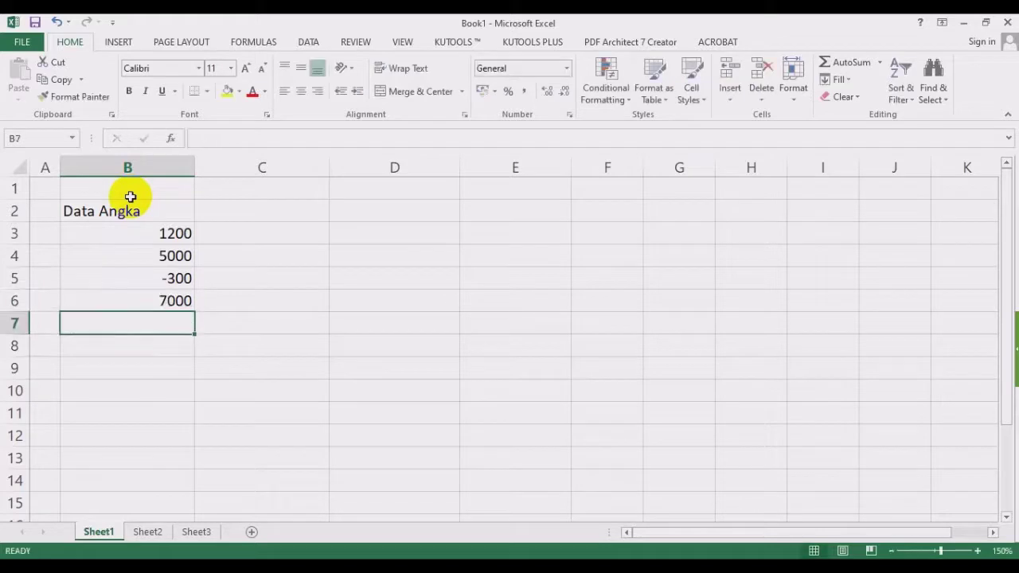
Hide the sheet gridlines and centre the Data Angka heading in B2.
left_click(402, 42)
left_click(181, 92)
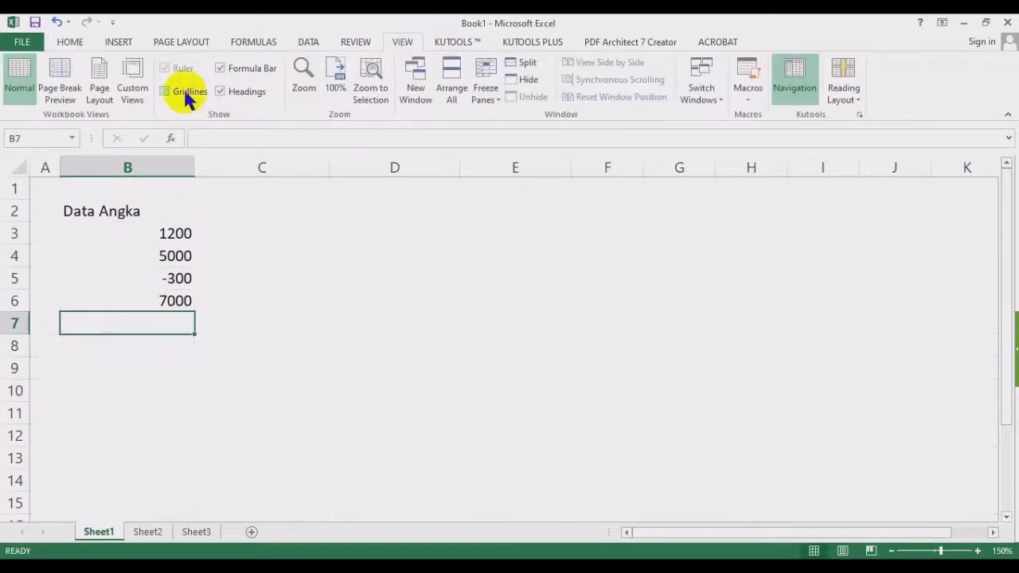
left_click(126, 211)
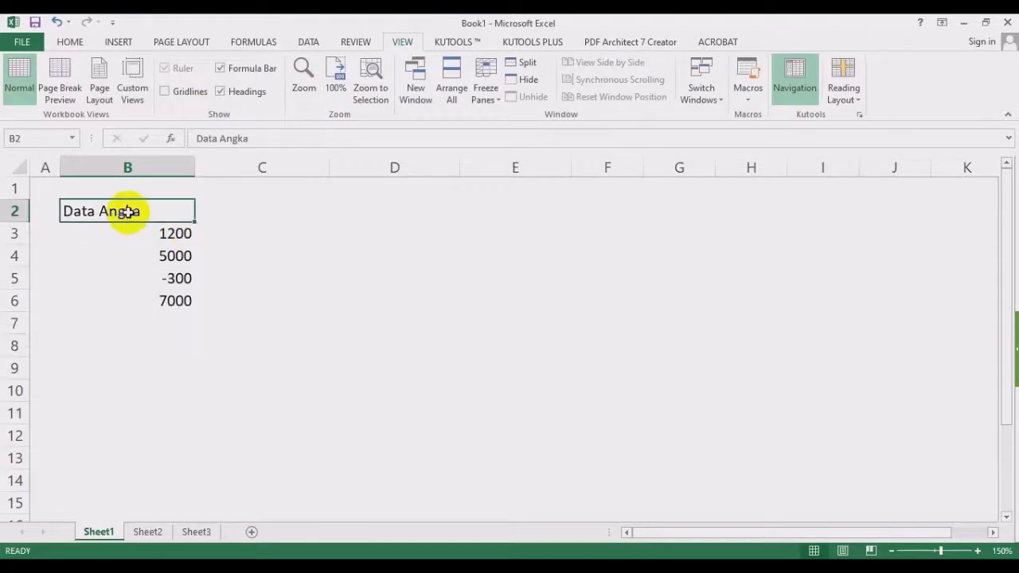
left_click(69, 42)
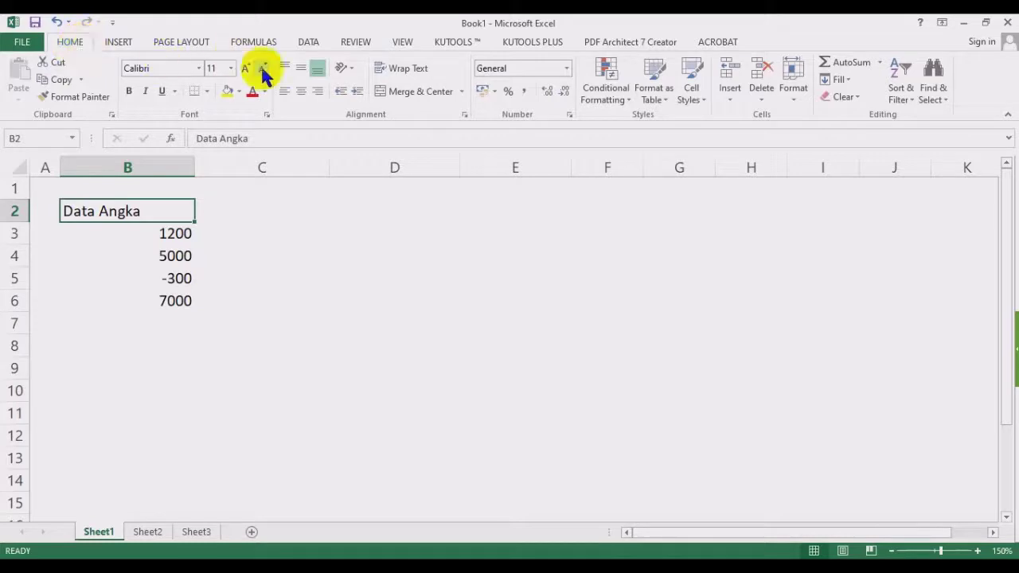
left_click(301, 91)
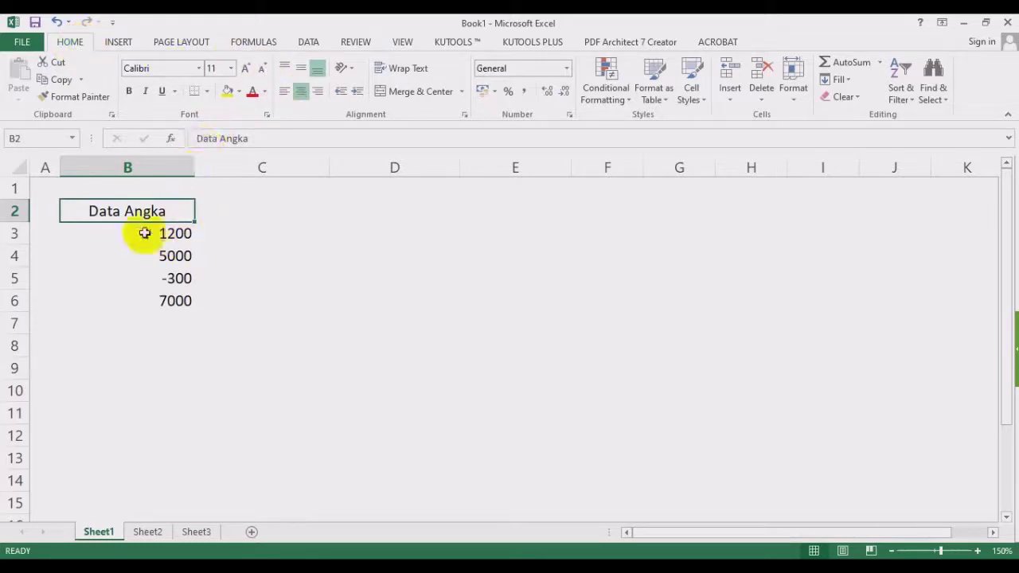
Apply All Borders to the table range B2:F6.
left_click_drag(159, 209, 641, 297)
left_click(209, 91)
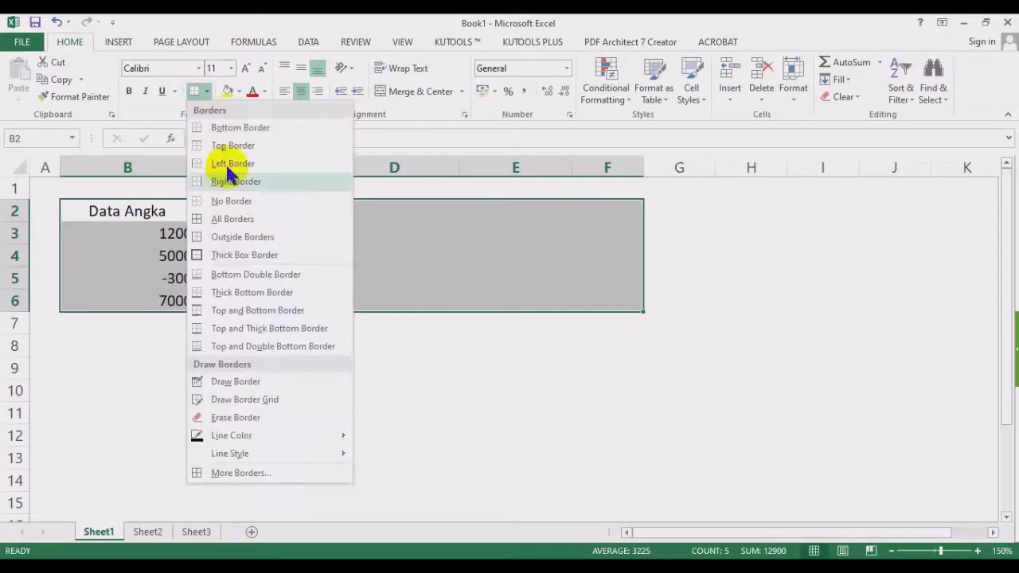
left_click(230, 219)
left_click(751, 256)
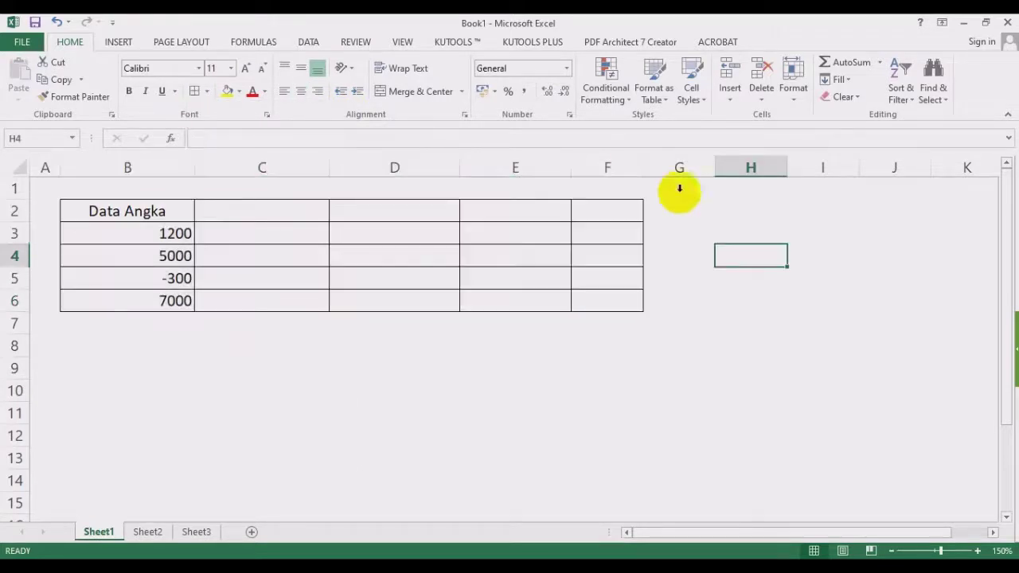
Widen column F and fill the B3:B6 numbers across to column F.
left_click_drag(640, 167, 712, 169)
left_click_drag(163, 241, 160, 300)
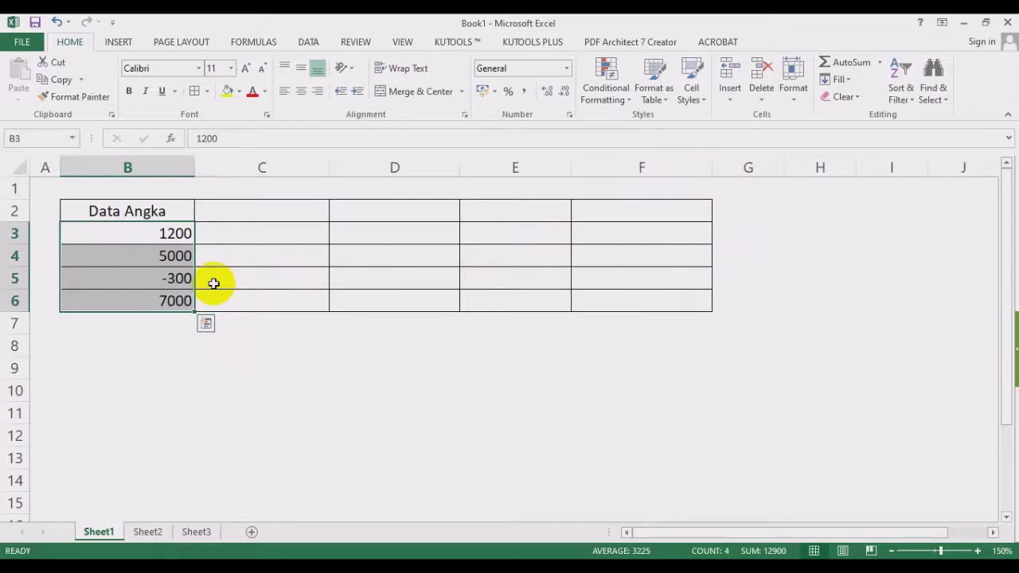
left_click(263, 249)
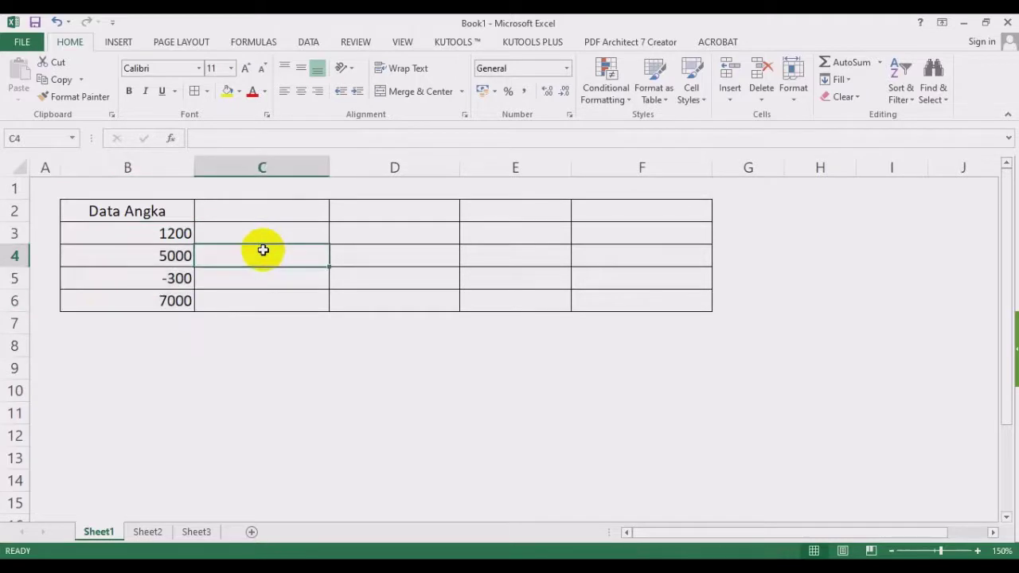
left_click_drag(153, 236, 160, 298)
left_click_drag(158, 232, 656, 302)
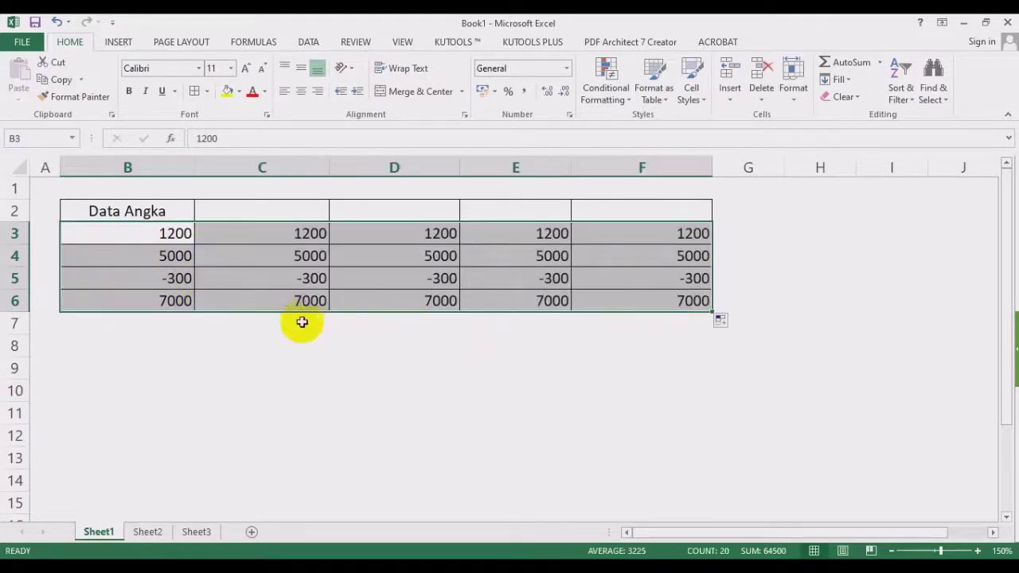
left_click(278, 365)
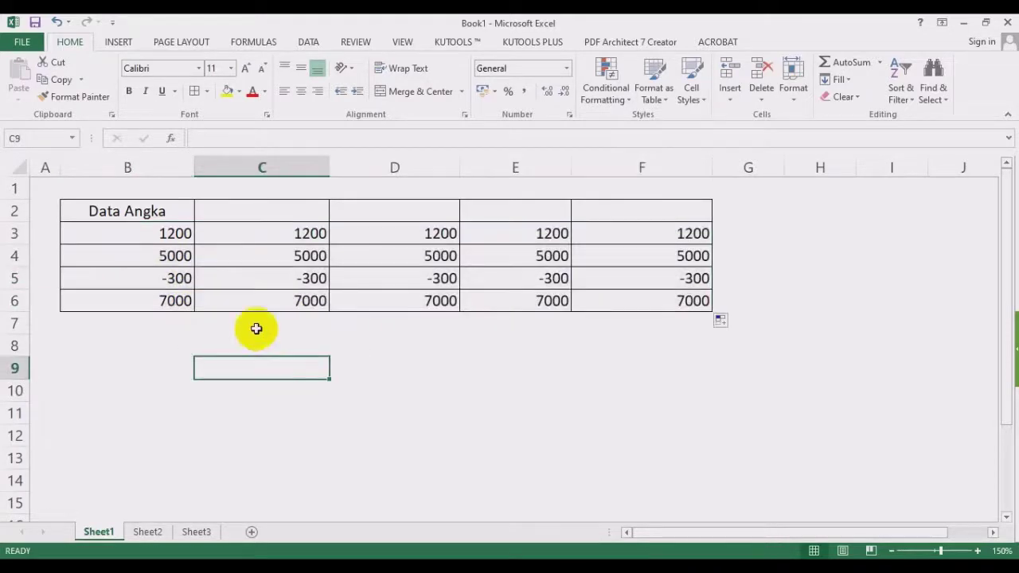
left_click(281, 215)
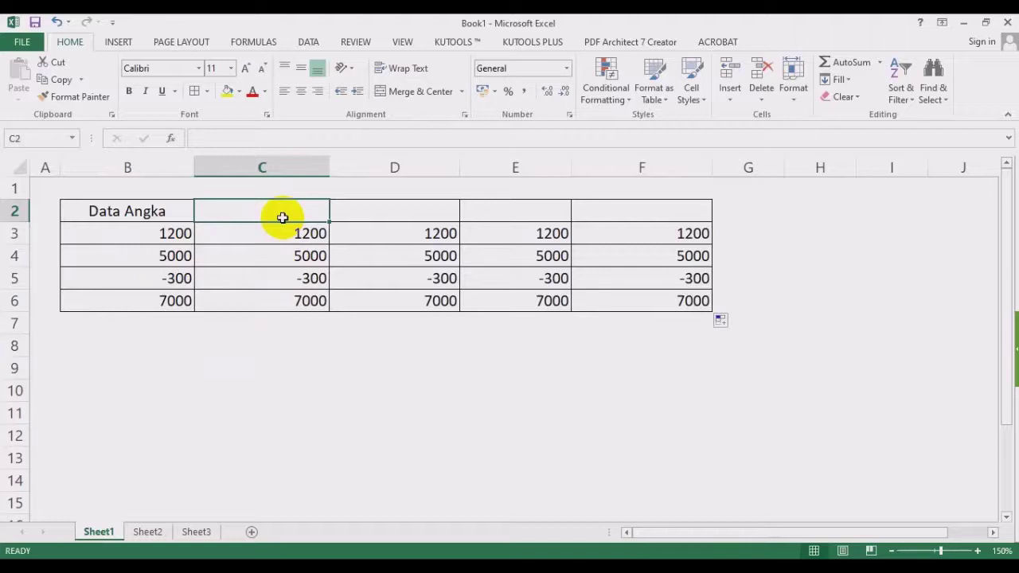
Label C2:F2 with the headings Number, Comma, Currency and Accounting.
type("Number")
key("Tab")
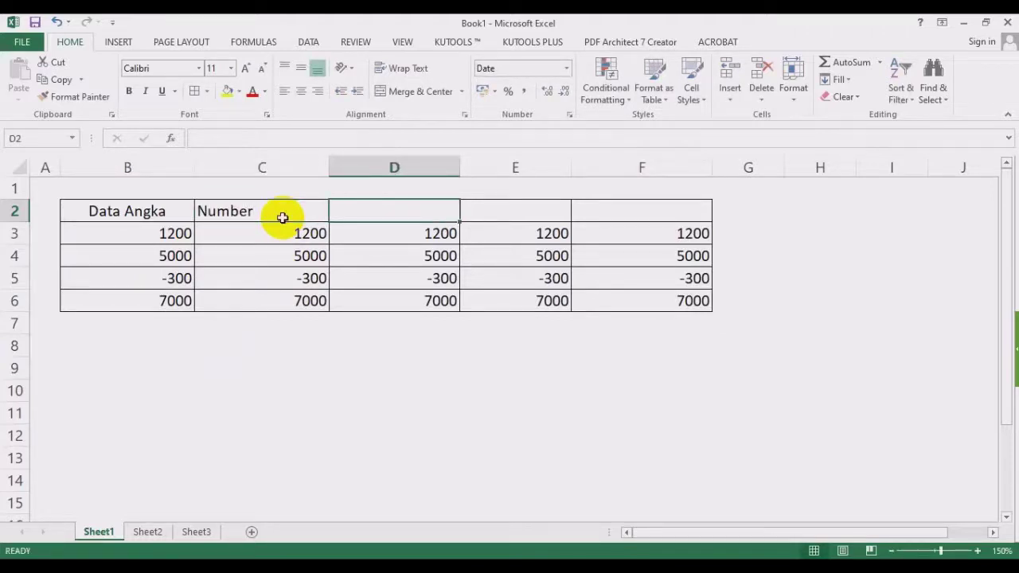
type("Coma")
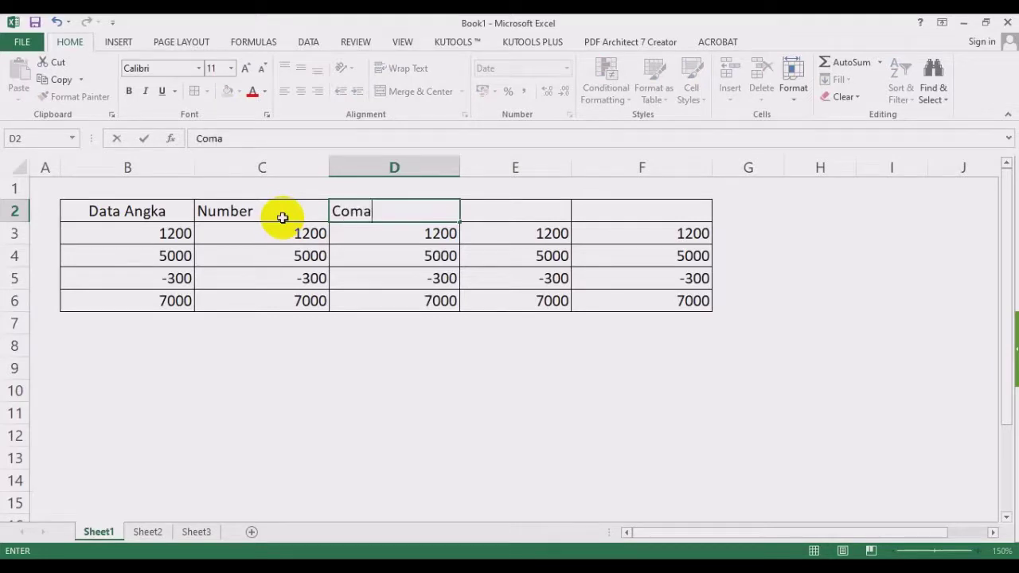
key("Tab")
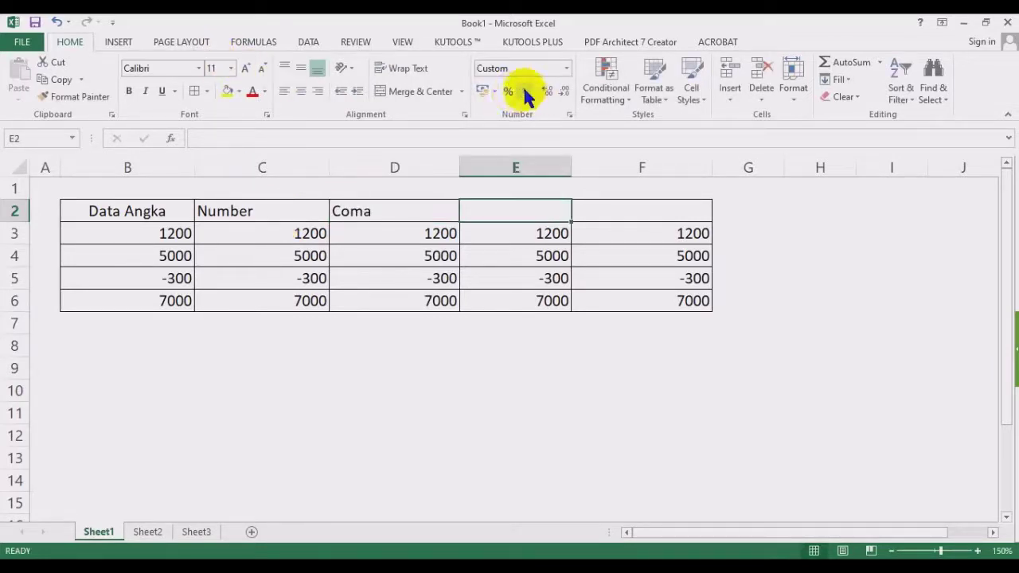
left_click(371, 205)
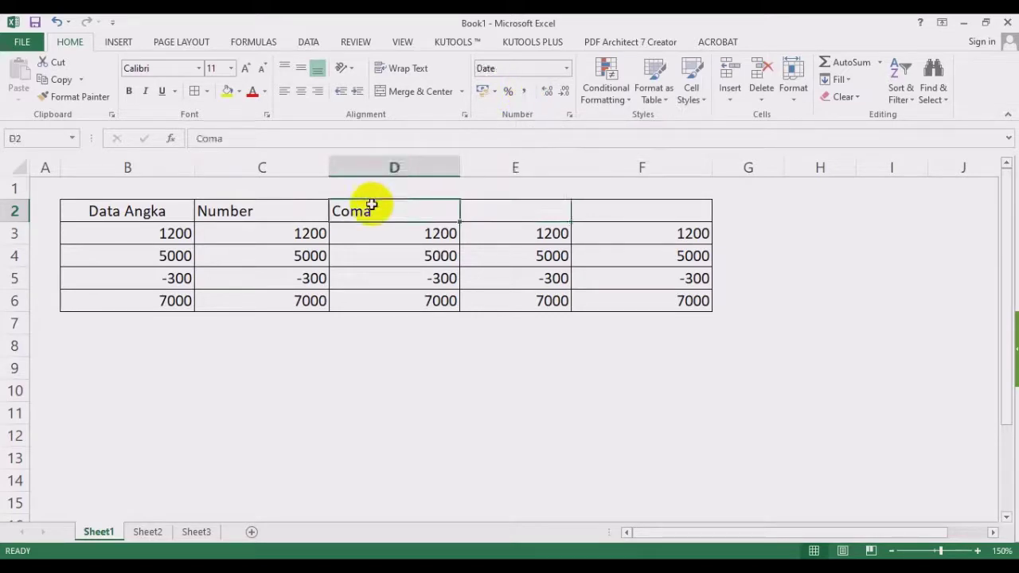
type("Comma")
key("Tab")
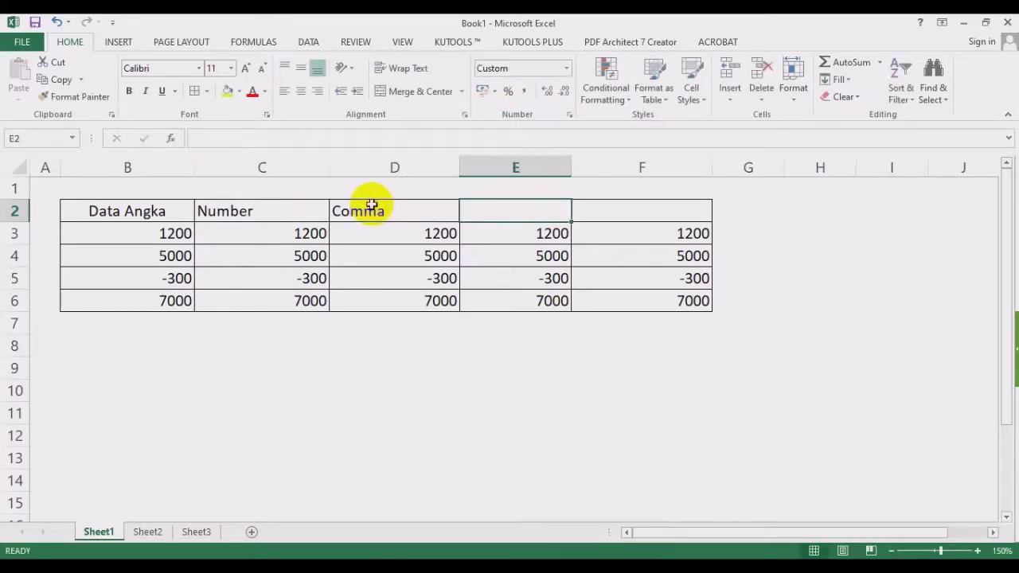
type("Curer")
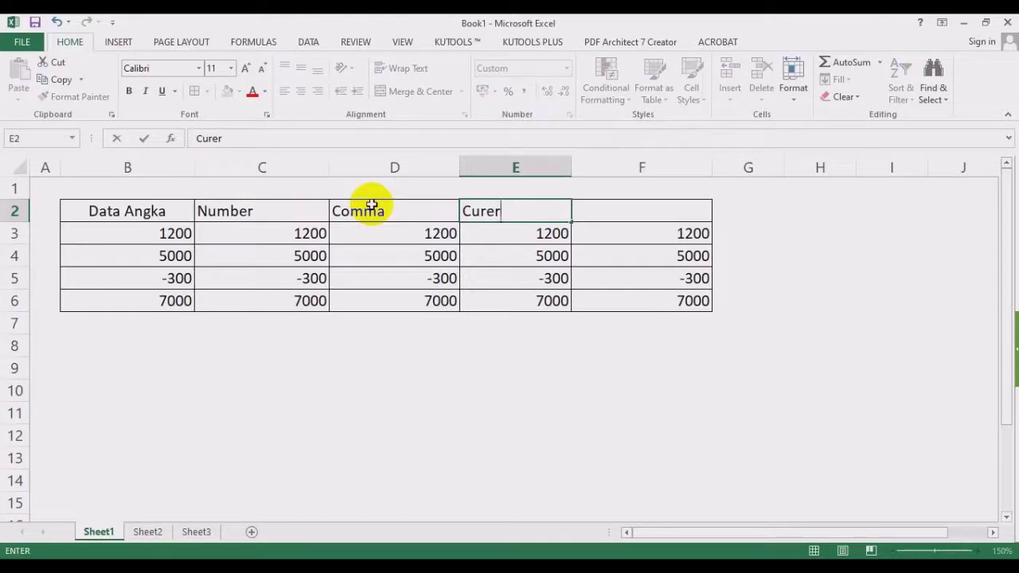
key("BackSpace")
key("BackSpace")
type("rency")
key("Tab")
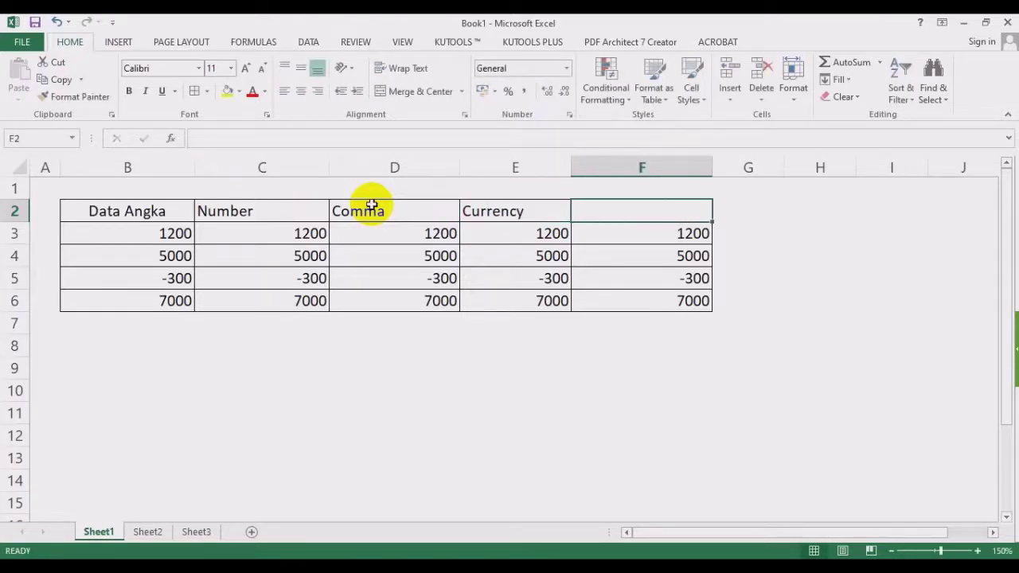
type("Accoun")
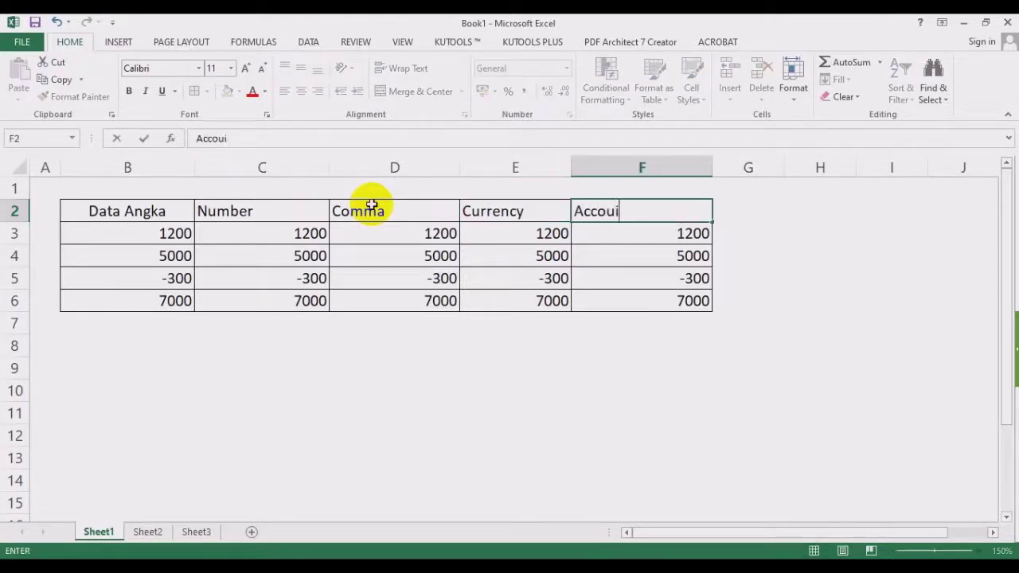
type("ting")
key("Return")
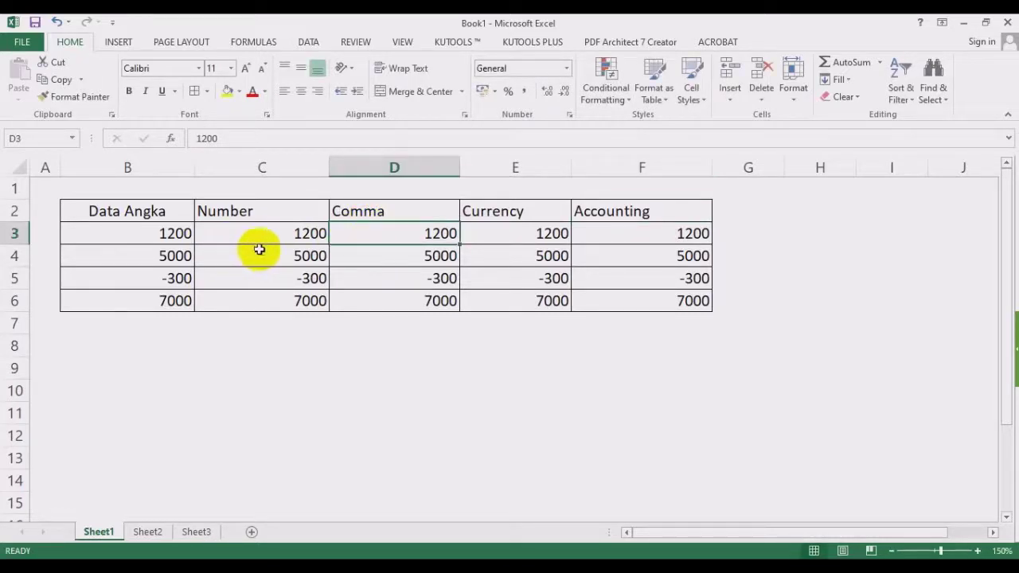
Select the Number column values C3:C6 and bring up the number format list.
left_click_drag(279, 231, 297, 295)
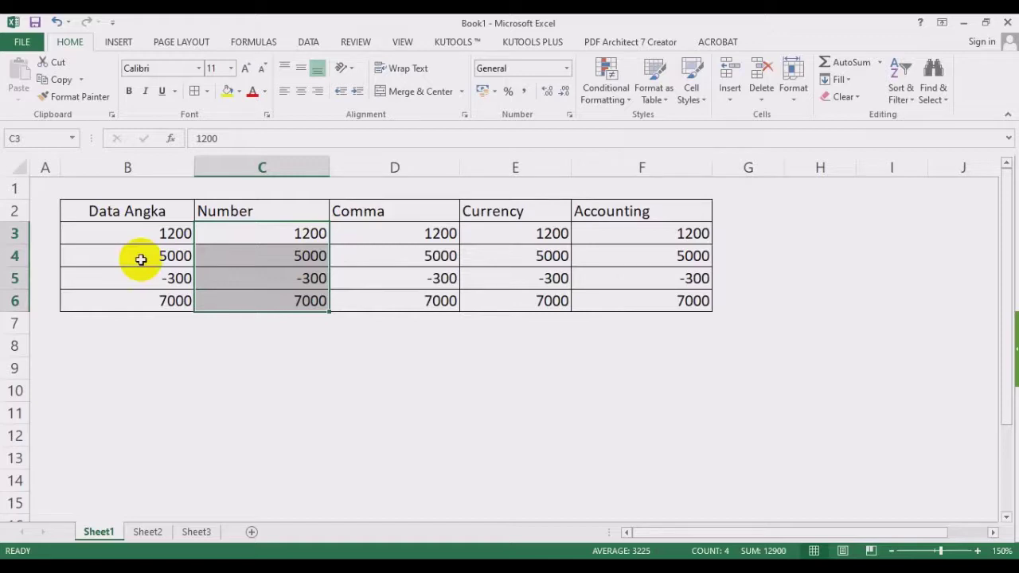
mouse_move(303, 251)
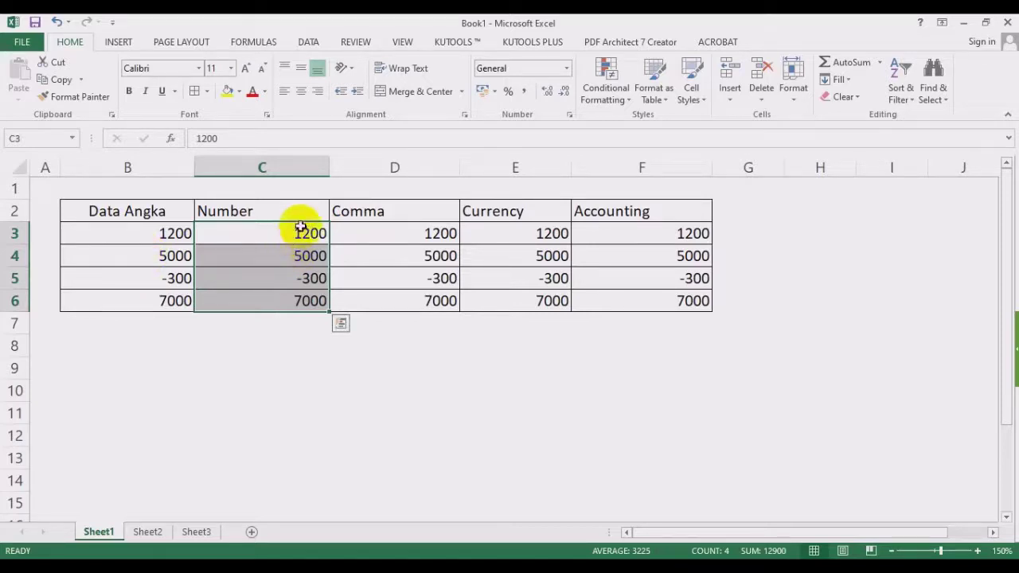
left_click_drag(301, 228, 282, 295)
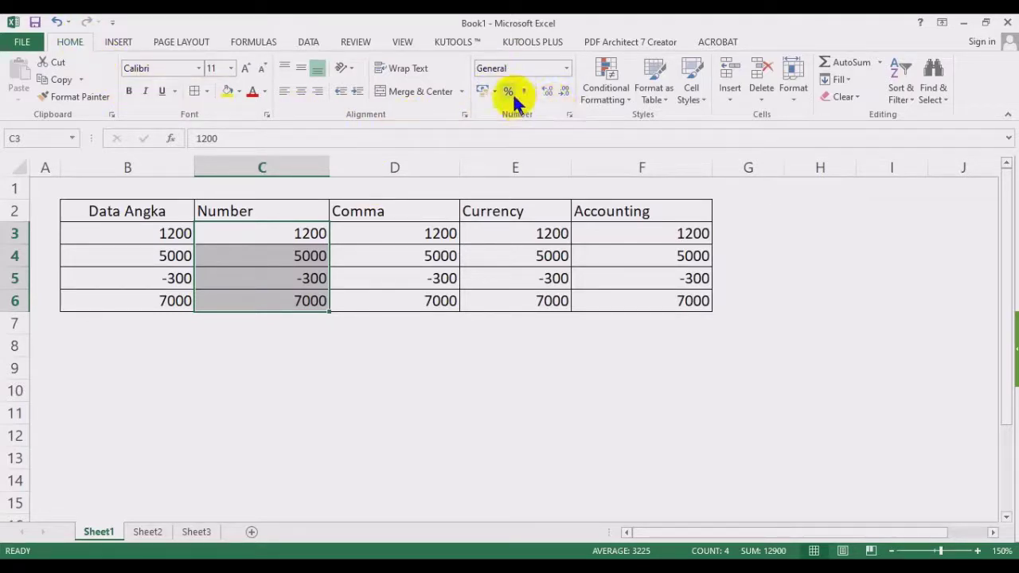
left_click(566, 69)
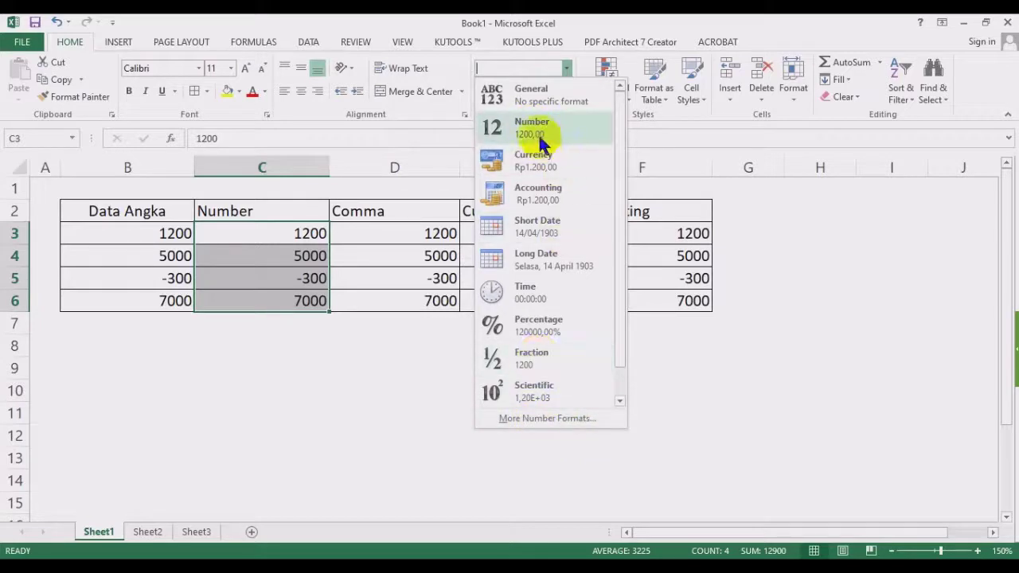
Format C3:C6 as Number with 0 decimals, 1000 separator and red negatives without a minus sign.
left_click(600, 420)
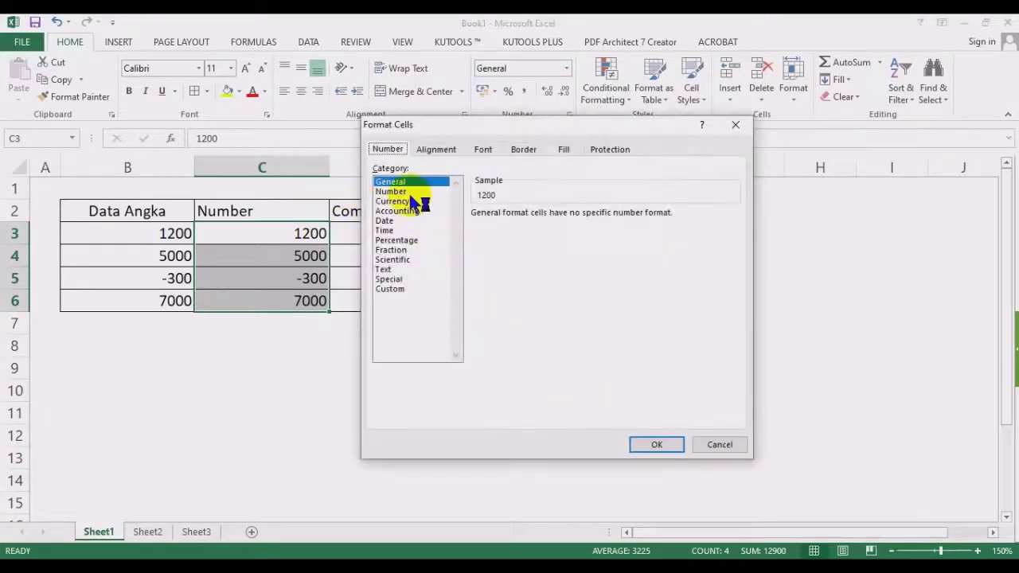
left_click(390, 191)
left_click_drag(439, 125, 621, 88)
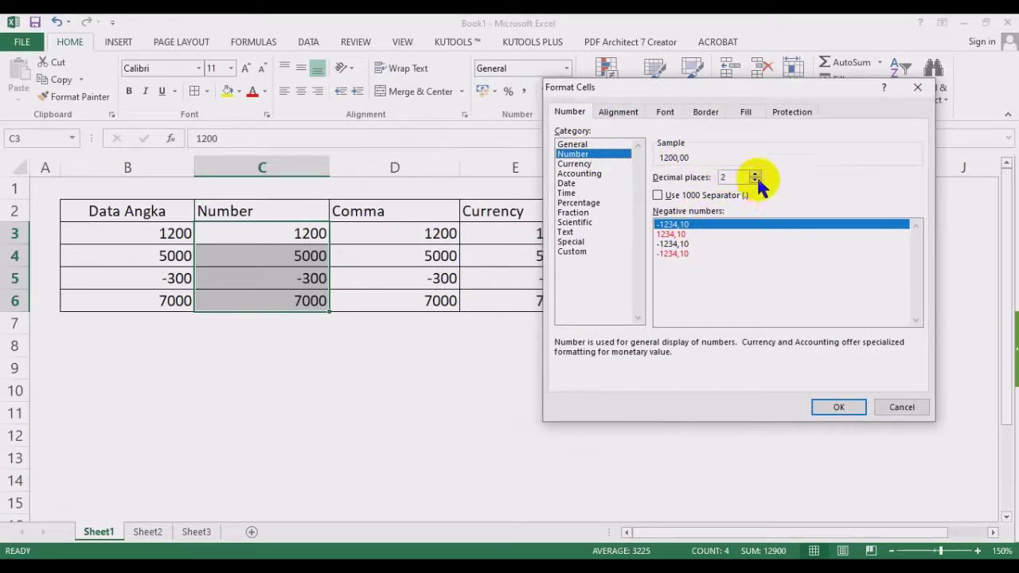
left_click(755, 181)
left_click(755, 181)
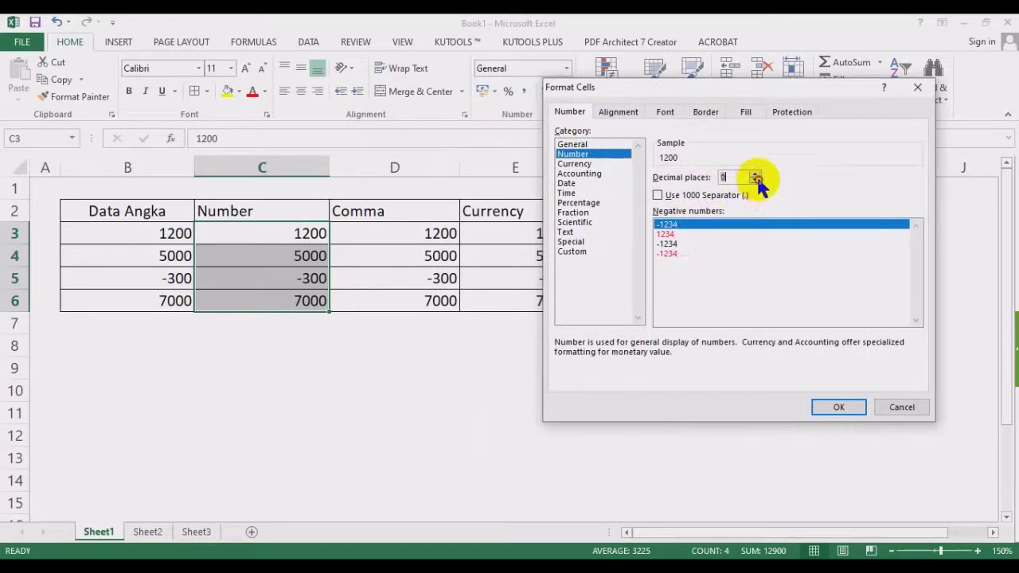
left_click(671, 201)
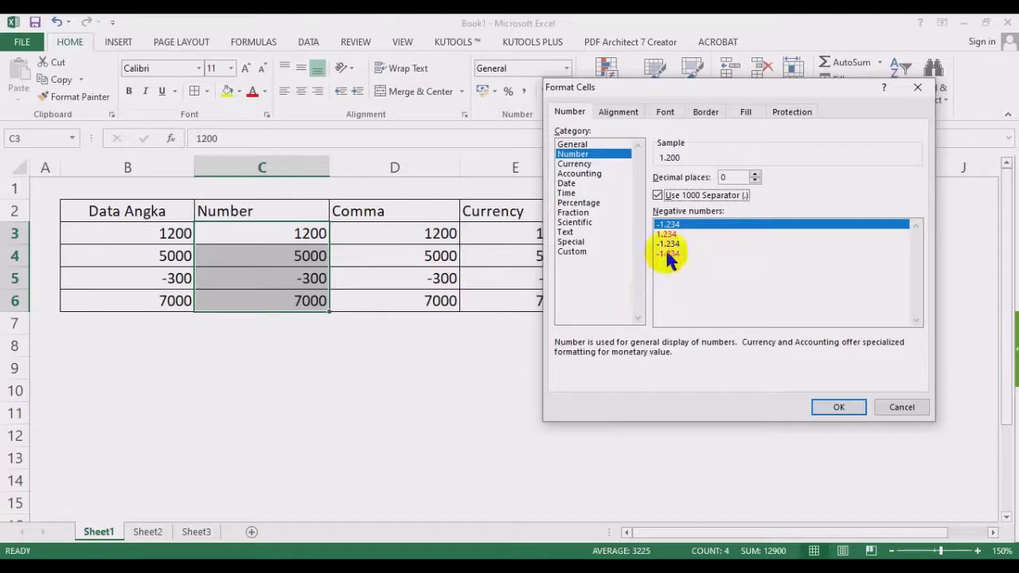
left_click(673, 254)
left_click(674, 234)
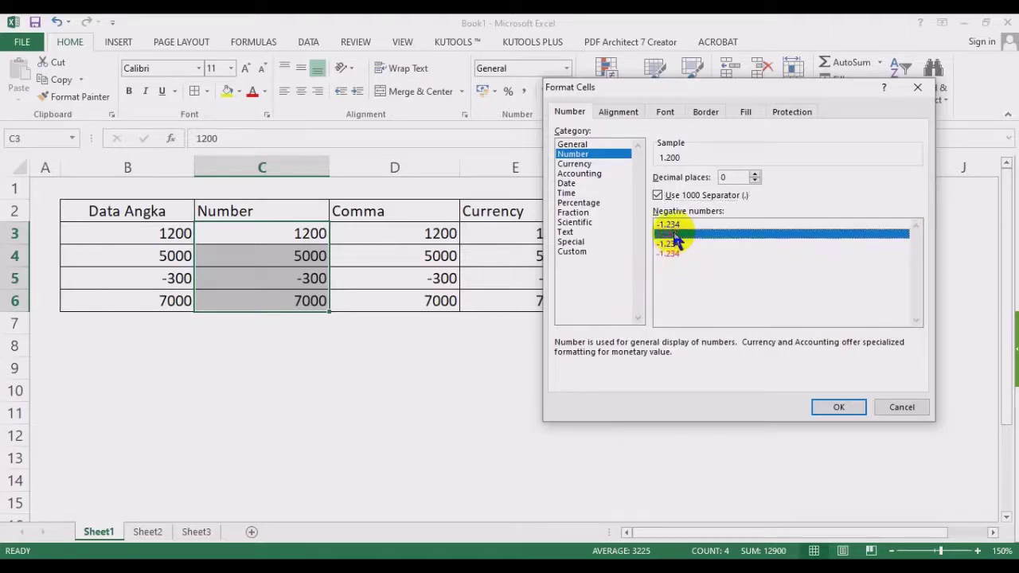
left_click(669, 224)
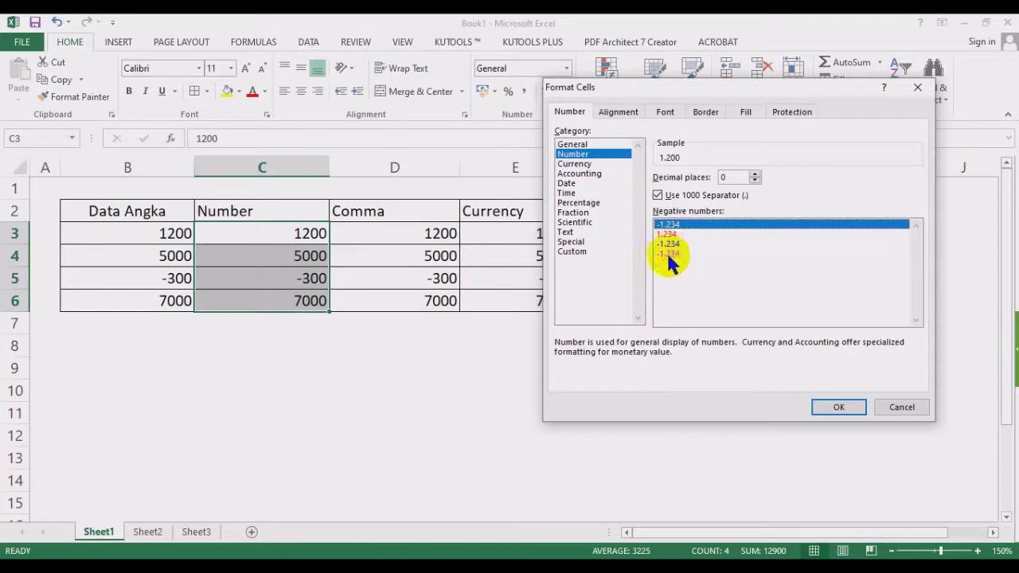
left_click(668, 253)
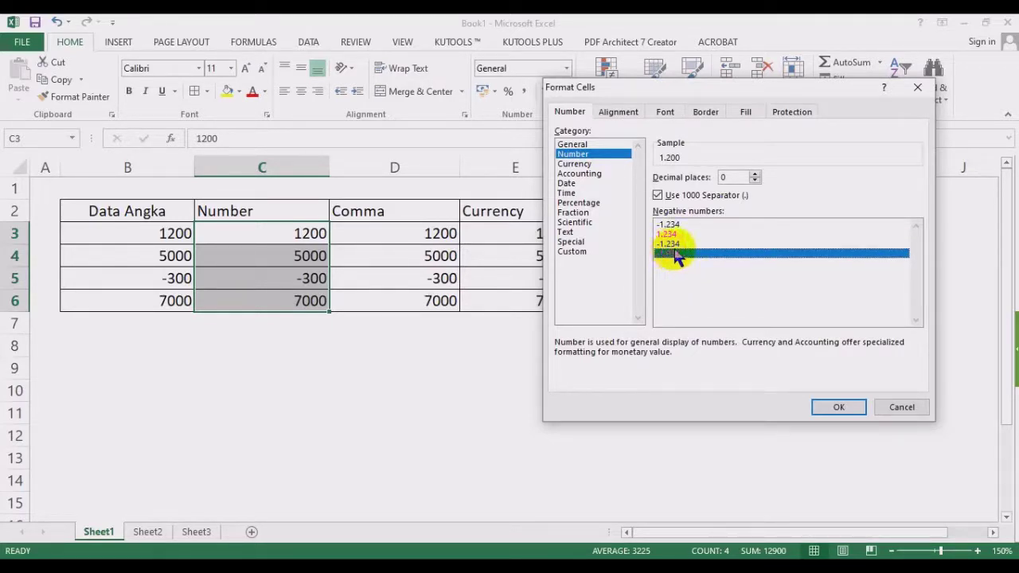
left_click(674, 235)
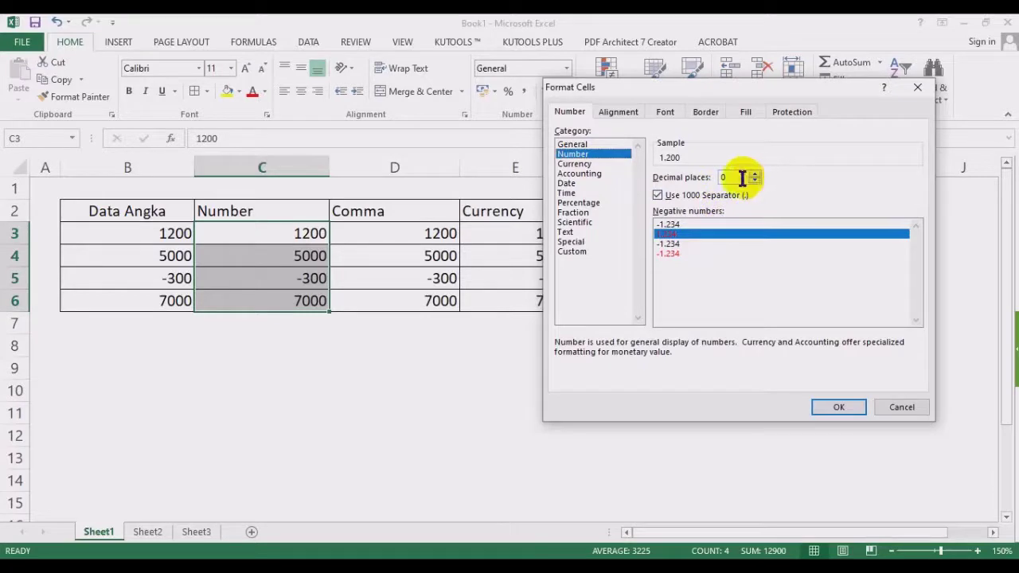
left_click(669, 243)
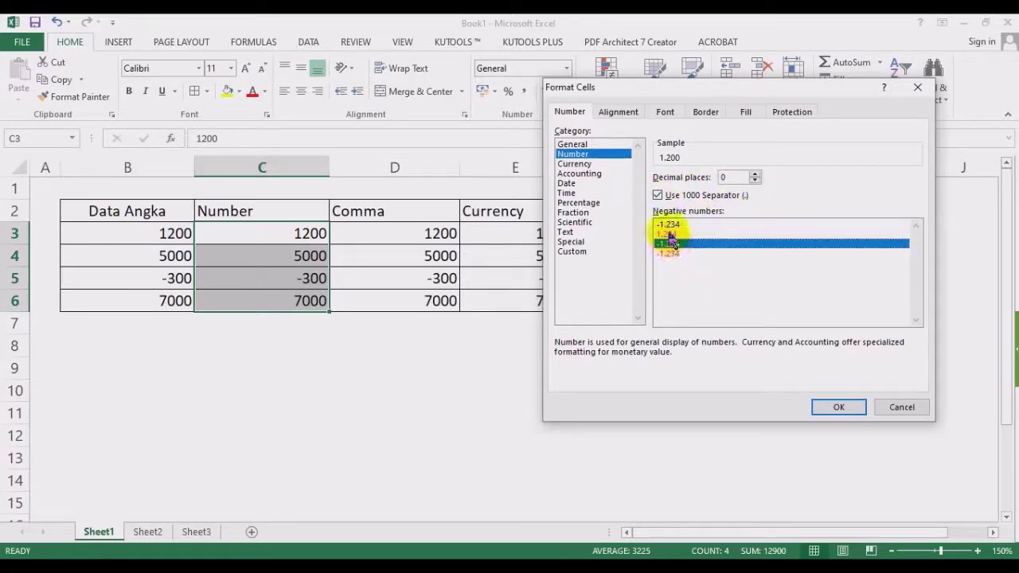
left_click(670, 234)
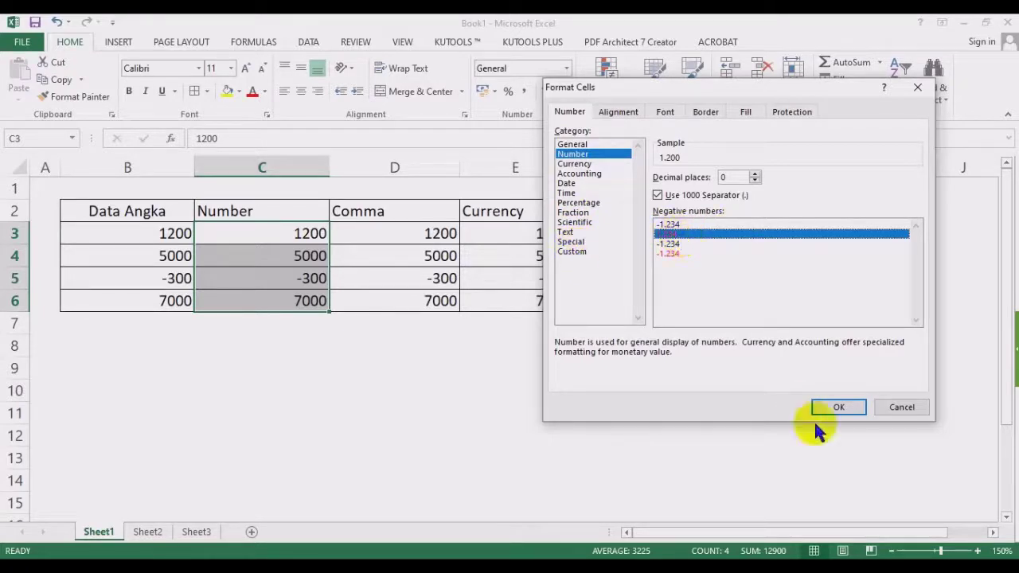
left_click(839, 407)
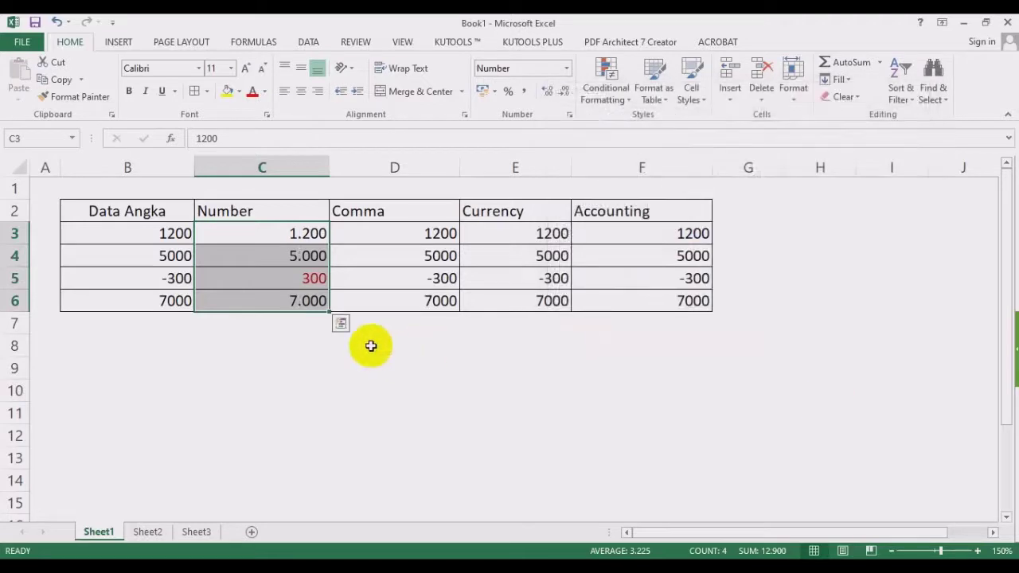
Confirm C5 still holds -300, then reselect C3:C6 and reopen the full number format settings.
left_click(399, 368)
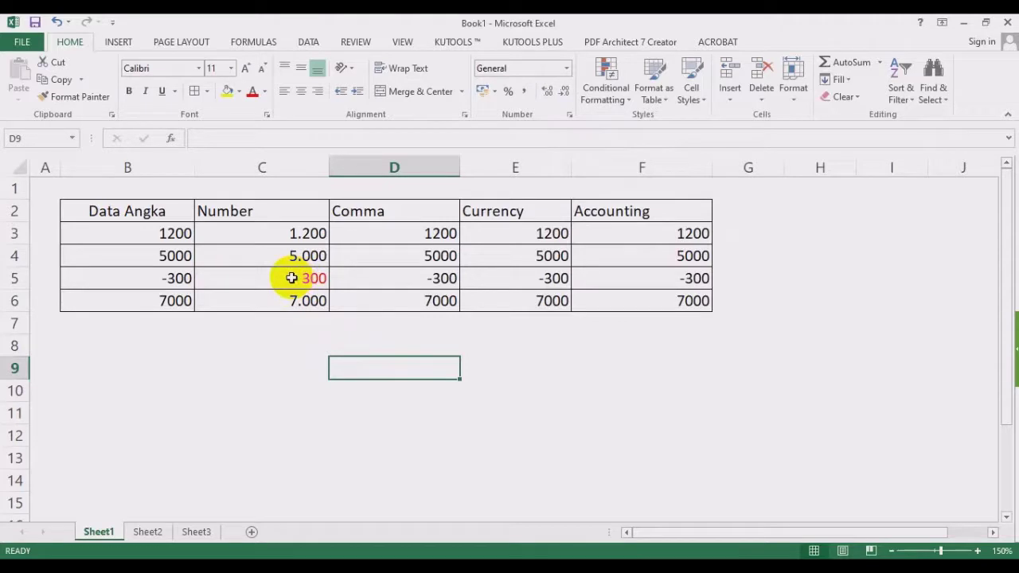
left_click(312, 277)
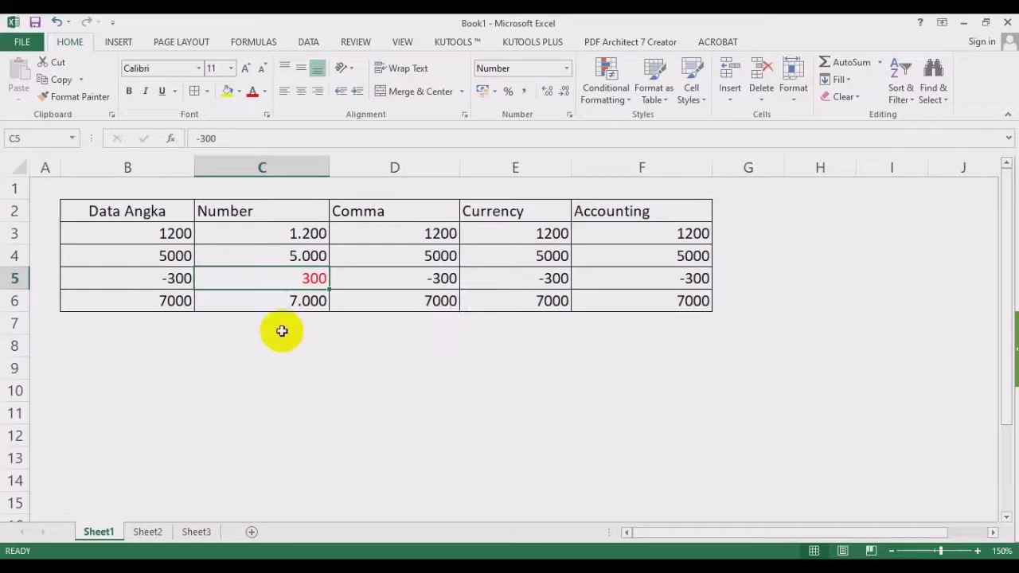
left_click(438, 344)
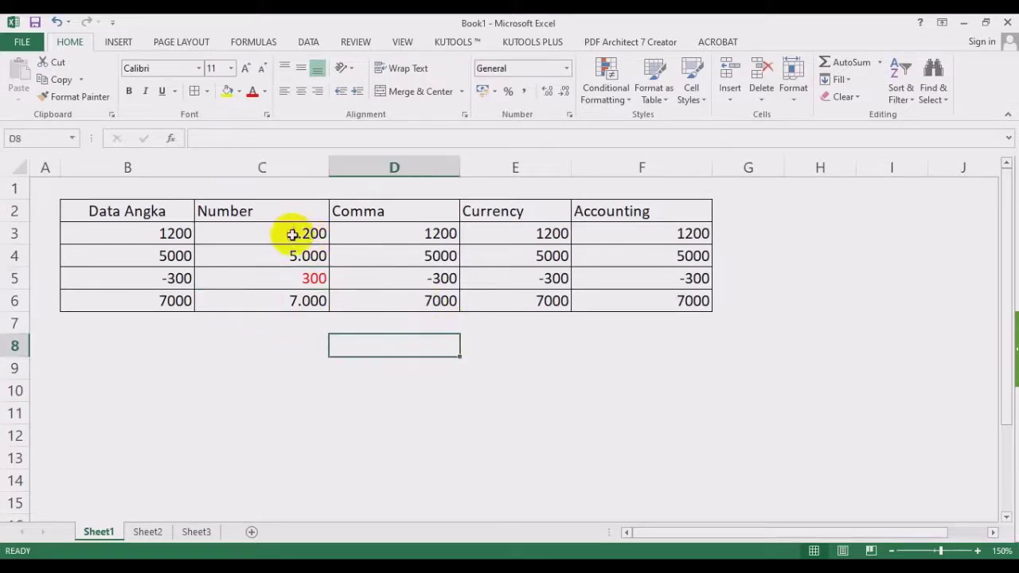
left_click_drag(296, 232, 295, 295)
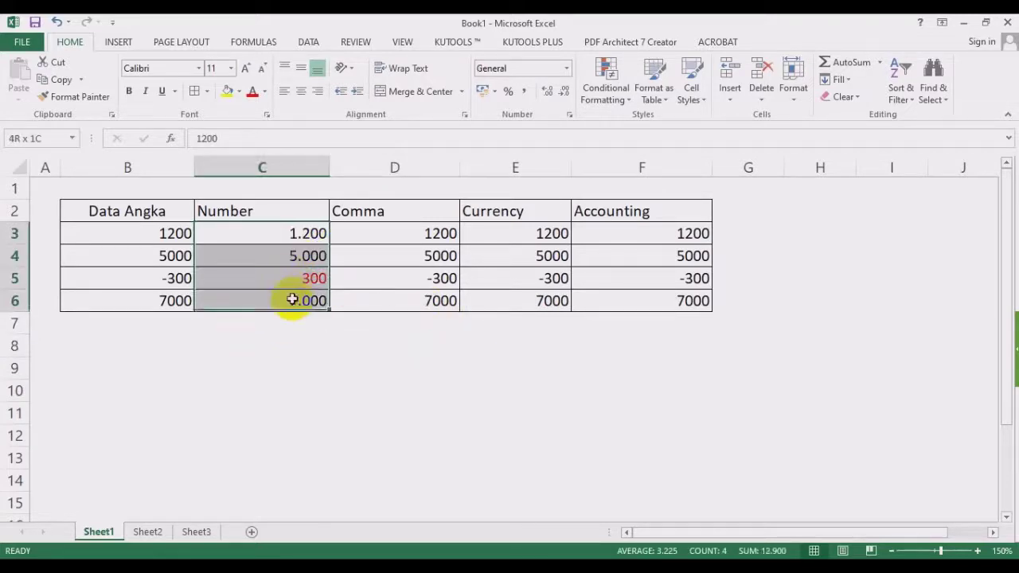
left_click(566, 68)
left_click(546, 419)
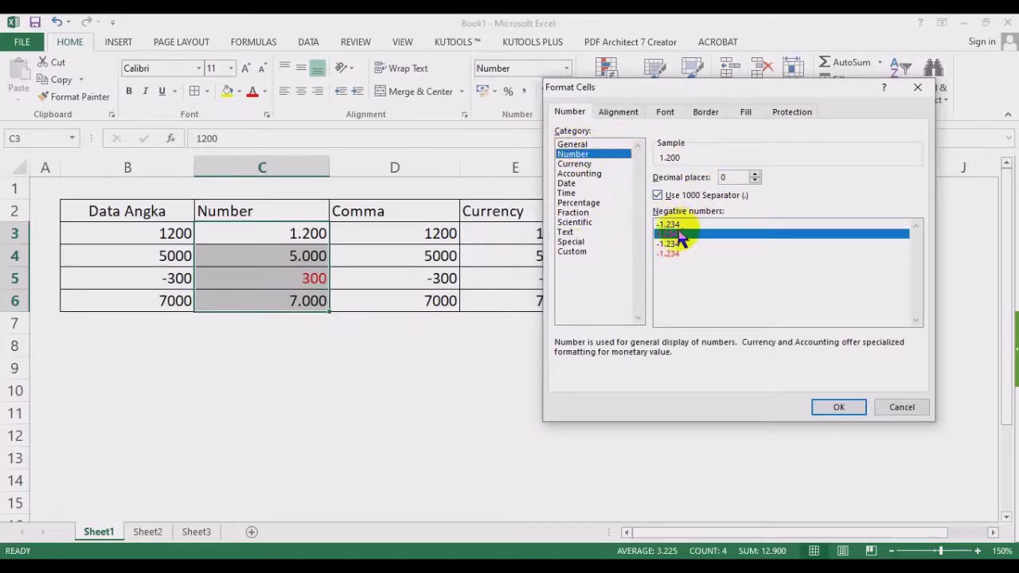
Switch C3:C6 to the Custom category and inspect the #.##0 and [Red] sections of the code.
left_click(573, 251)
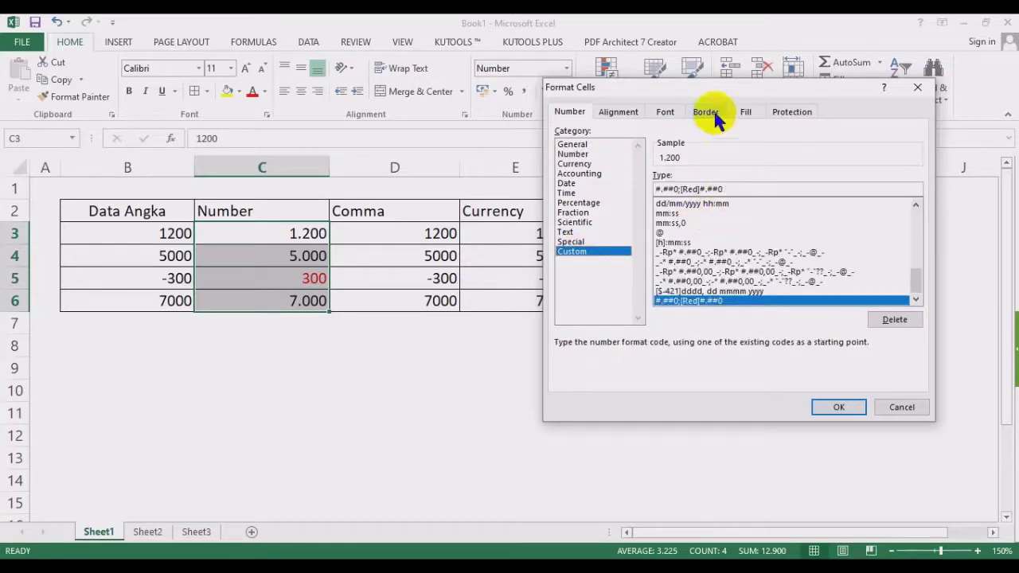
left_click_drag(713, 94, 482, 105)
left_click_drag(512, 200, 397, 211)
left_click(519, 196)
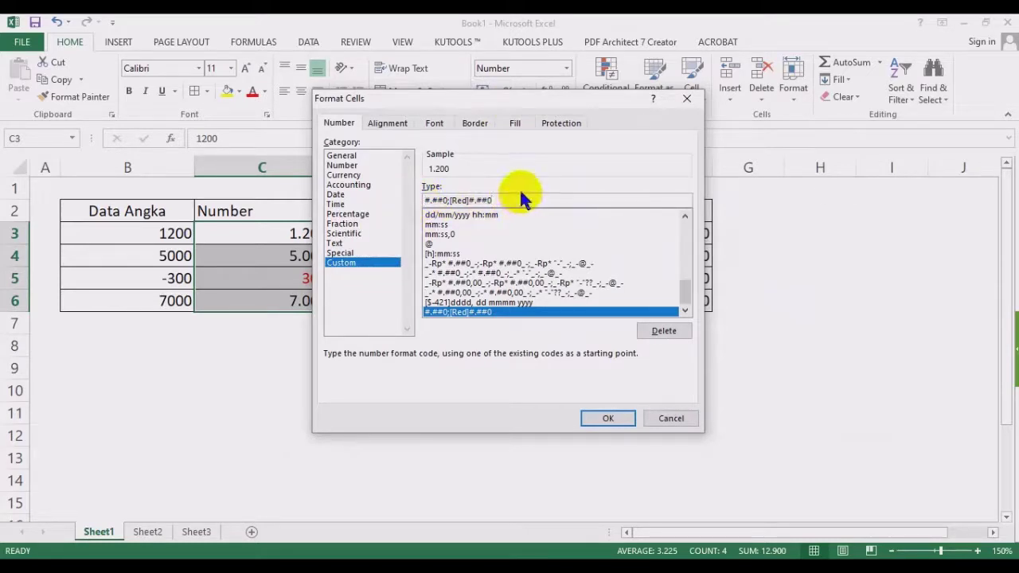
key("Home")
key("shift+Right")
key("shift+Right")
key("shift+Right")
key("shift+Right")
key("shift+Right")
key("Right")
key("shift+Right")
key("shift+Right")
key("shift+Right")
key("shift+Right")
key("shift+Right")
key("shift+Right")
key("shift+Right")
key("shift+Right")
key("shift+Right")
key("shift+Right")
Wrap the negative section in parentheses to get #.##0;[Red](#.##0) and apply it.
left_click_drag(496, 99, 619, 87)
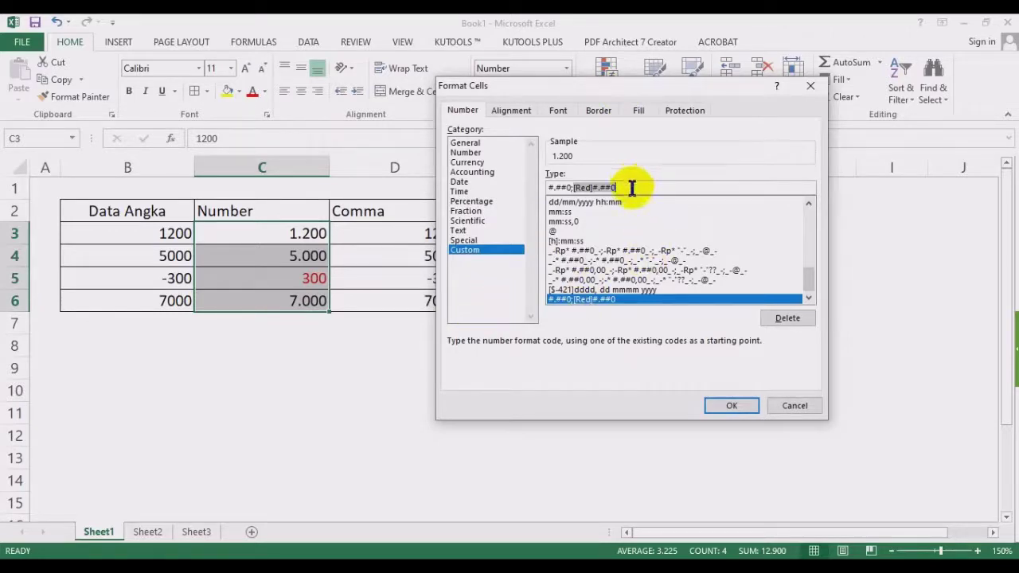
left_click(592, 187)
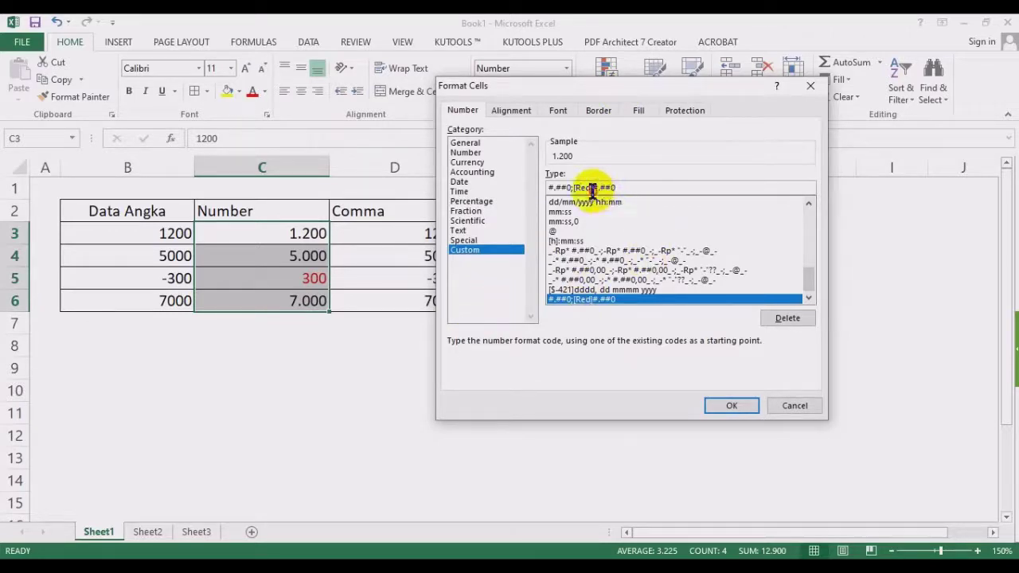
type("(")
left_click(697, 187)
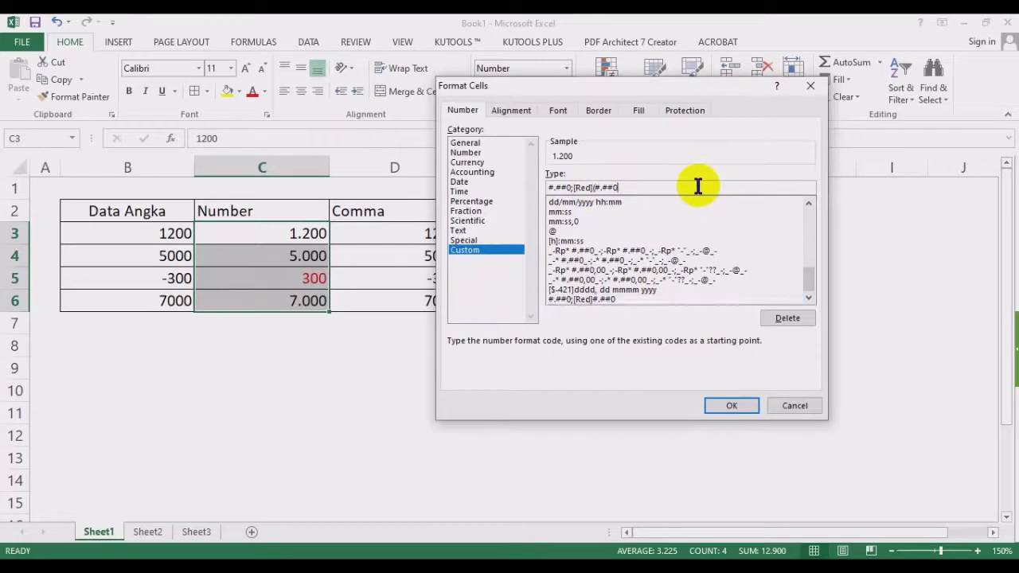
type(")")
left_click(731, 406)
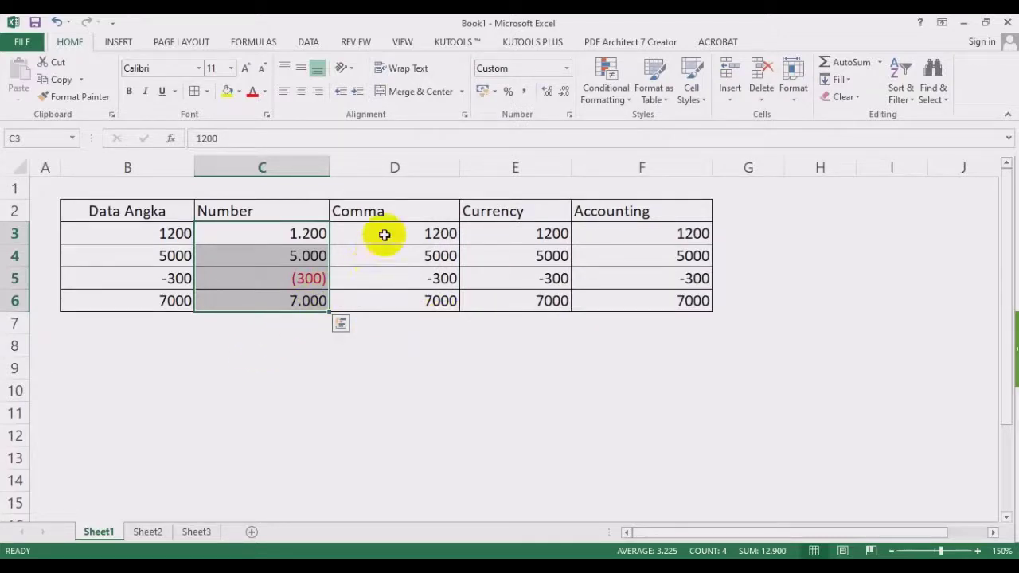
Give D3:D6 comma style with no decimals, reading 1.200, 5.000, - 300 and 7.000.
left_click_drag(383, 234, 393, 299)
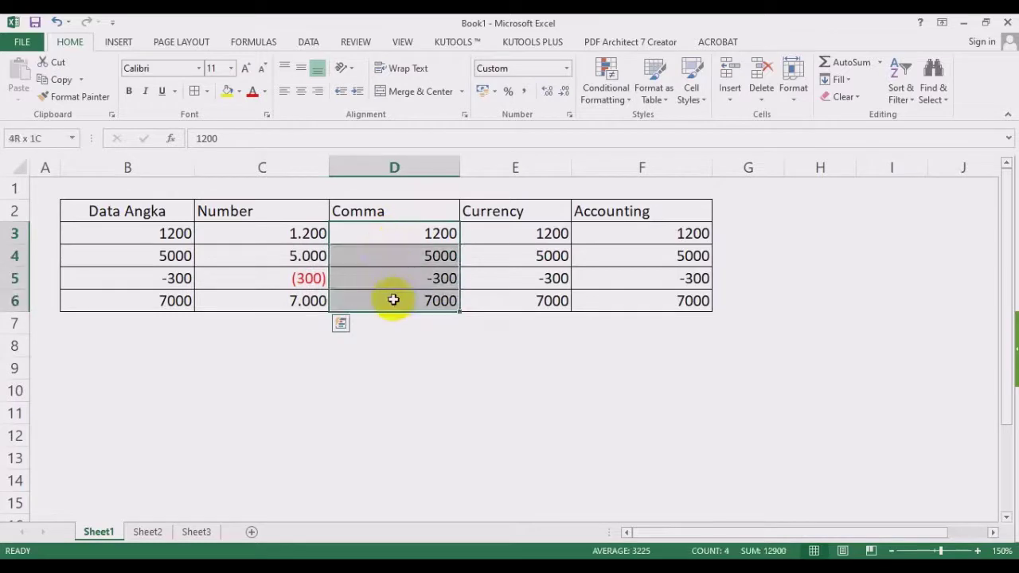
left_click(526, 92)
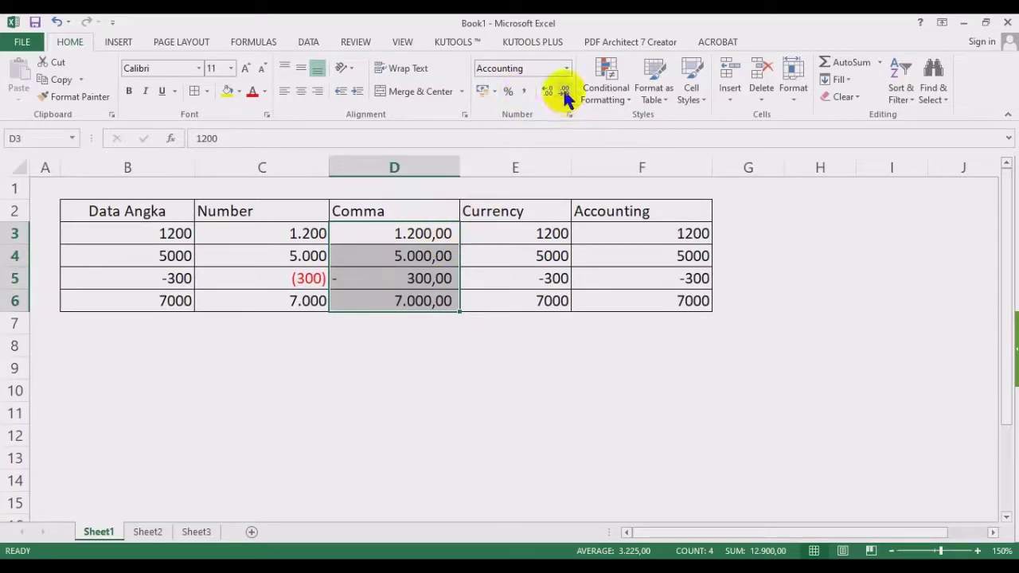
left_click(564, 93)
left_click(565, 93)
left_click(548, 93)
left_click(548, 93)
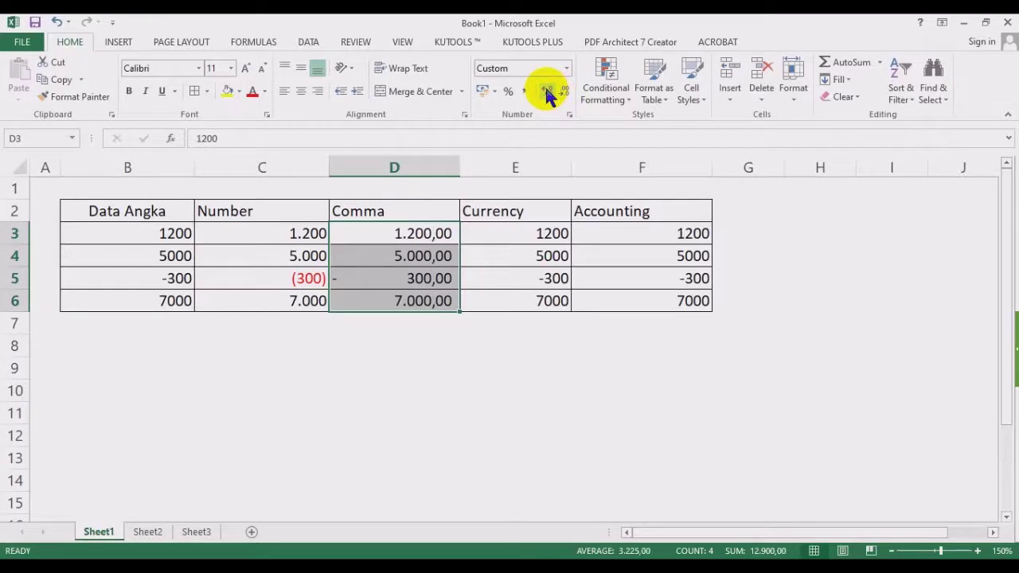
left_click(564, 93)
left_click(564, 93)
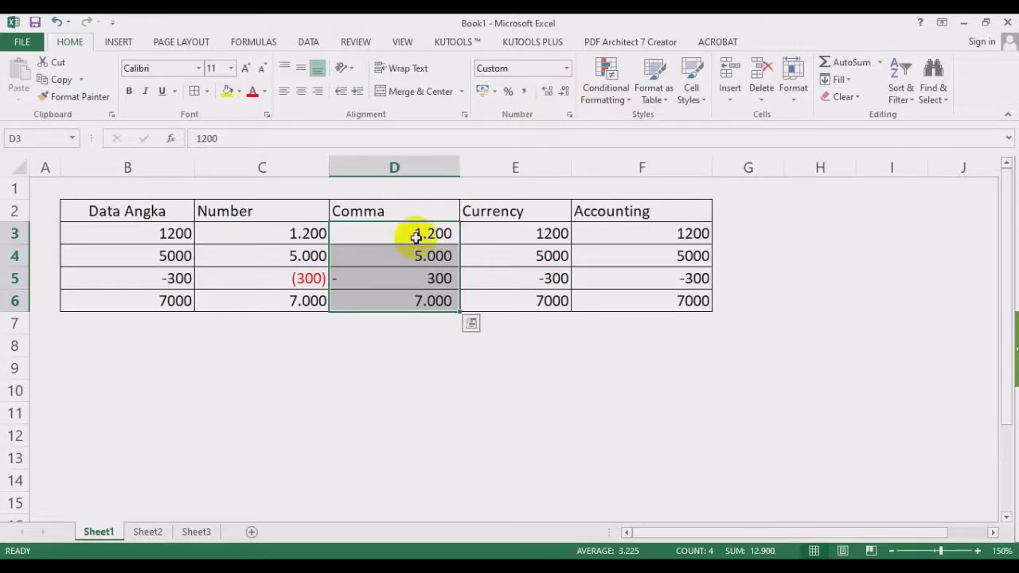
left_click_drag(415, 234, 414, 292)
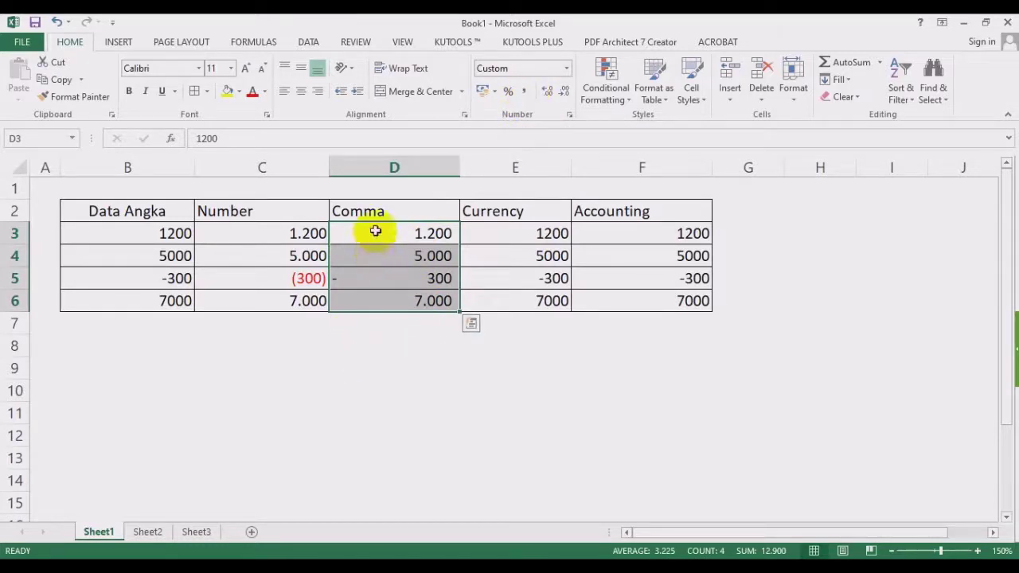
left_click(566, 68)
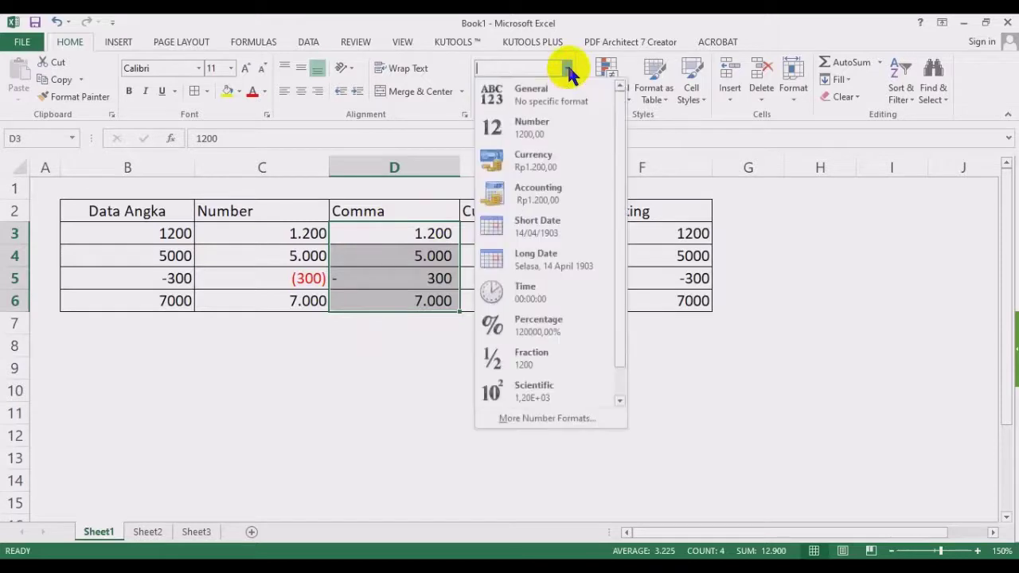
Shorten the Comma column's custom code by deleting the leading _- and the trailing text section.
left_click(547, 419)
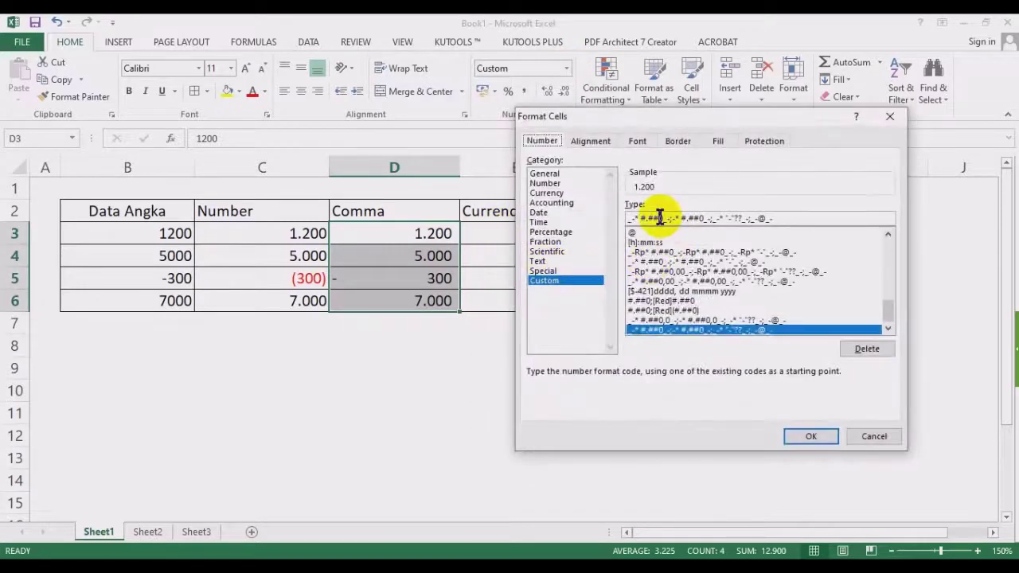
left_click_drag(709, 119, 753, 86)
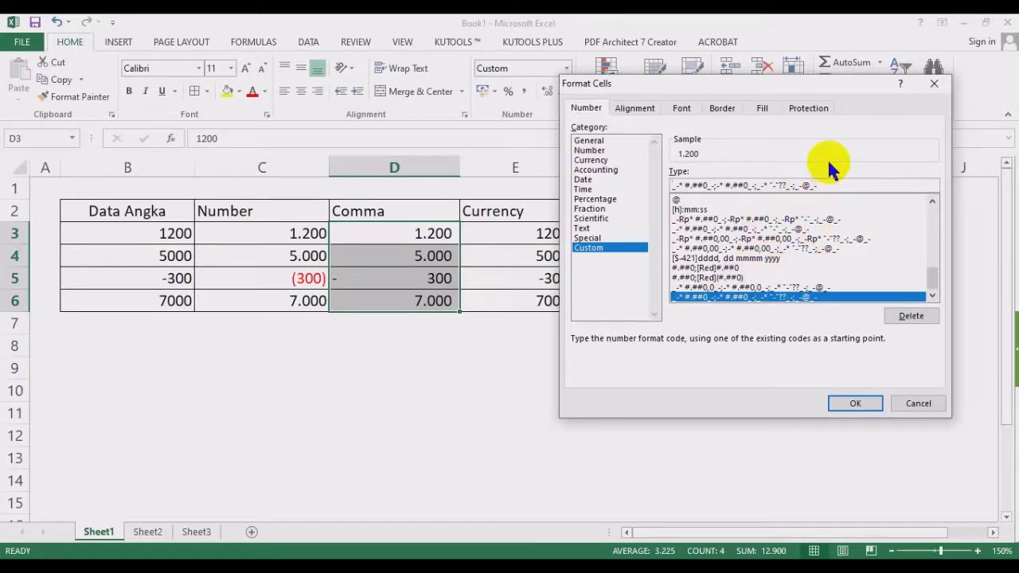
key("Delete")
key("Delete")
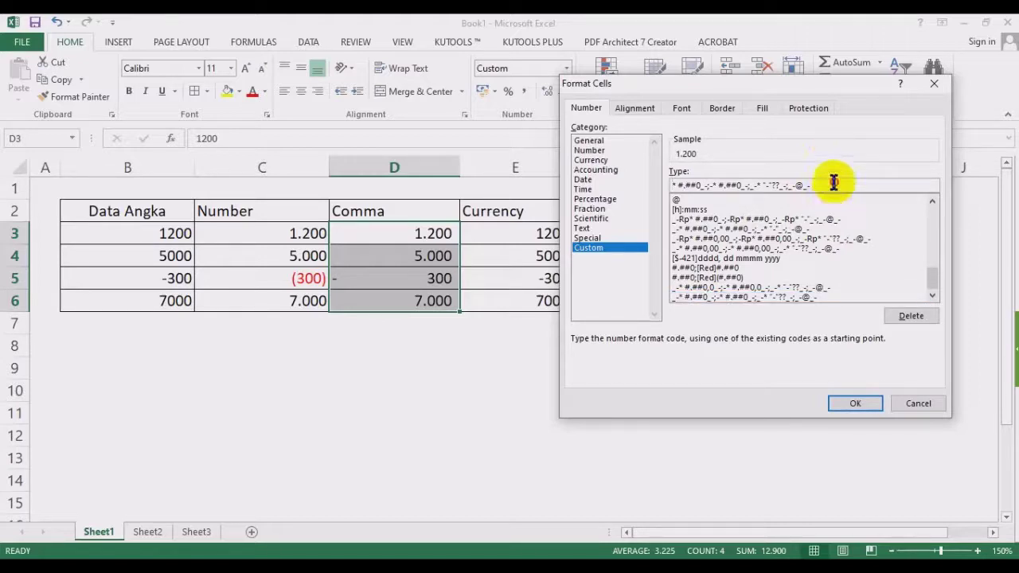
left_click_drag(833, 184, 748, 188)
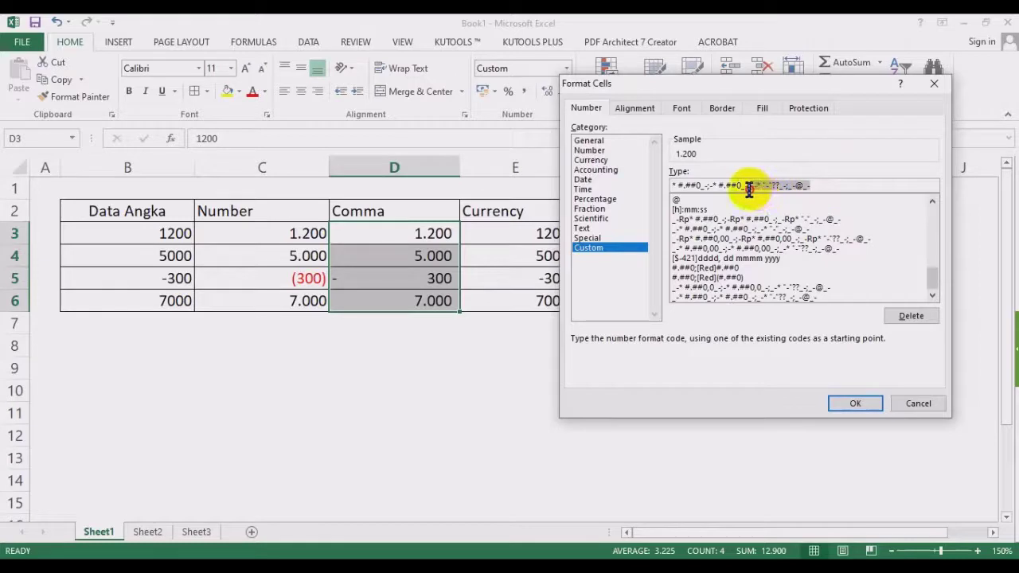
key("Delete")
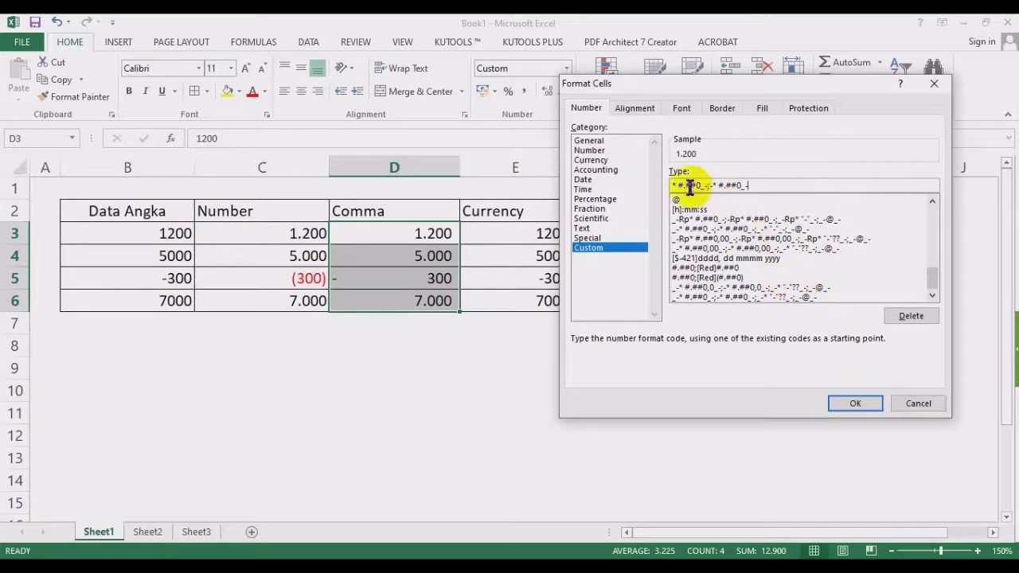
left_click(853, 403)
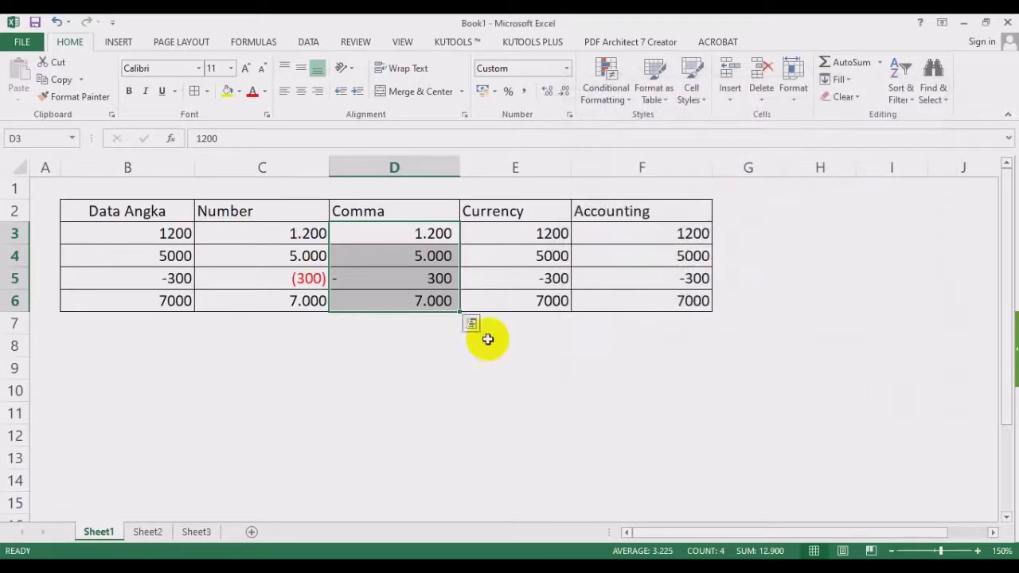
Replace the minus in the Comma format's negative section with [Red] so -300 shows as red 300.
left_click(566, 68)
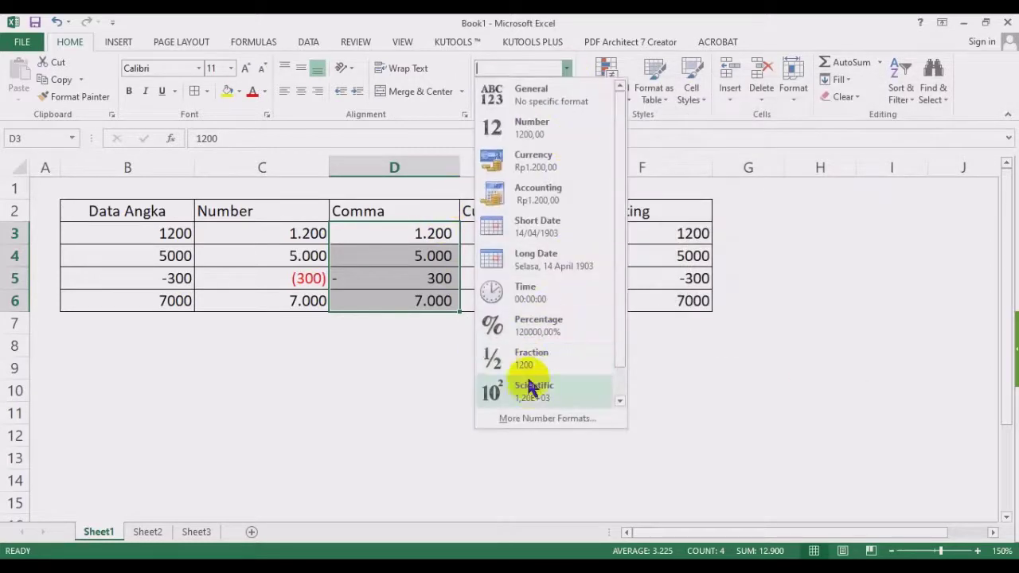
left_click(530, 415)
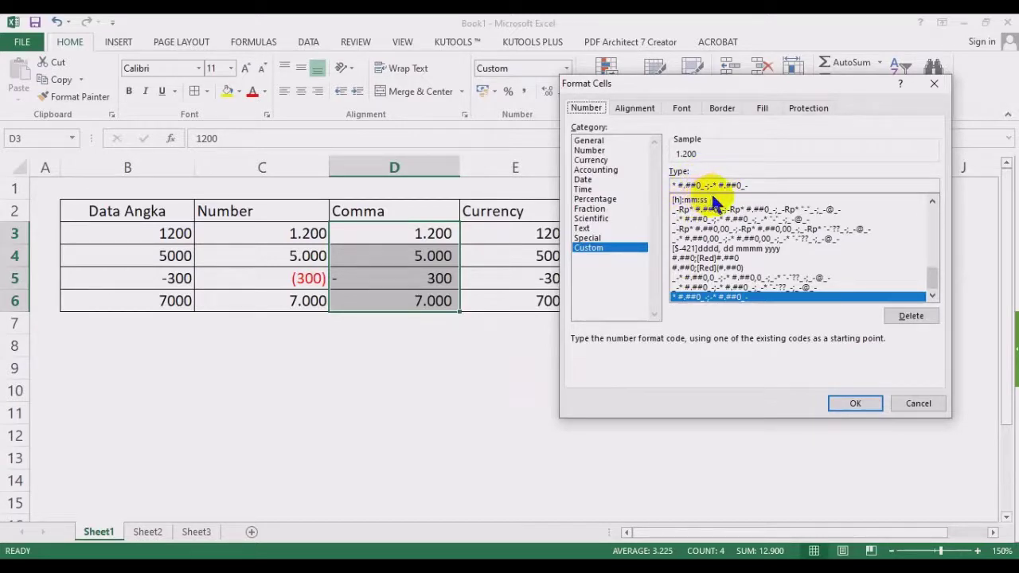
left_click(768, 185)
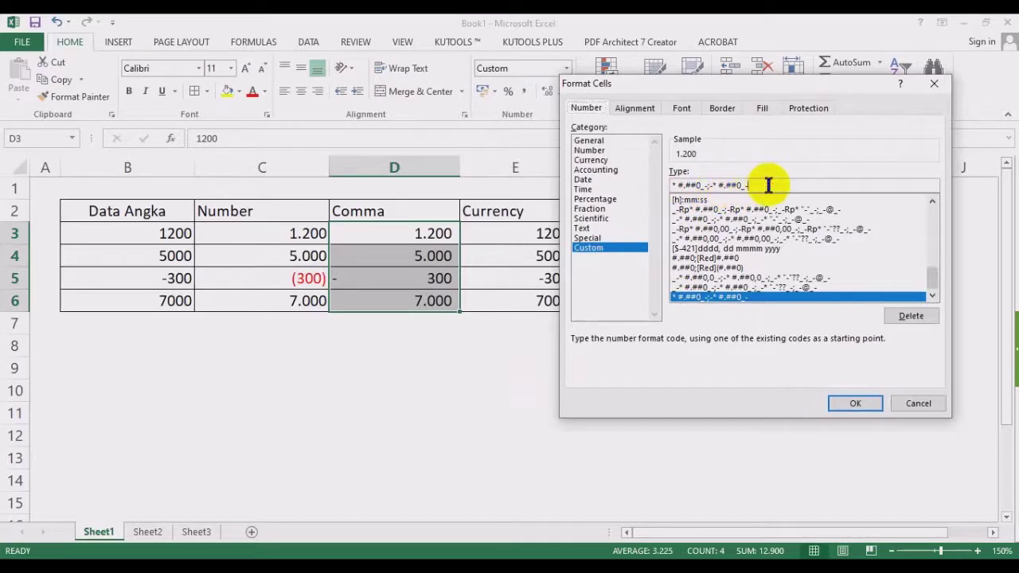
left_click(712, 184)
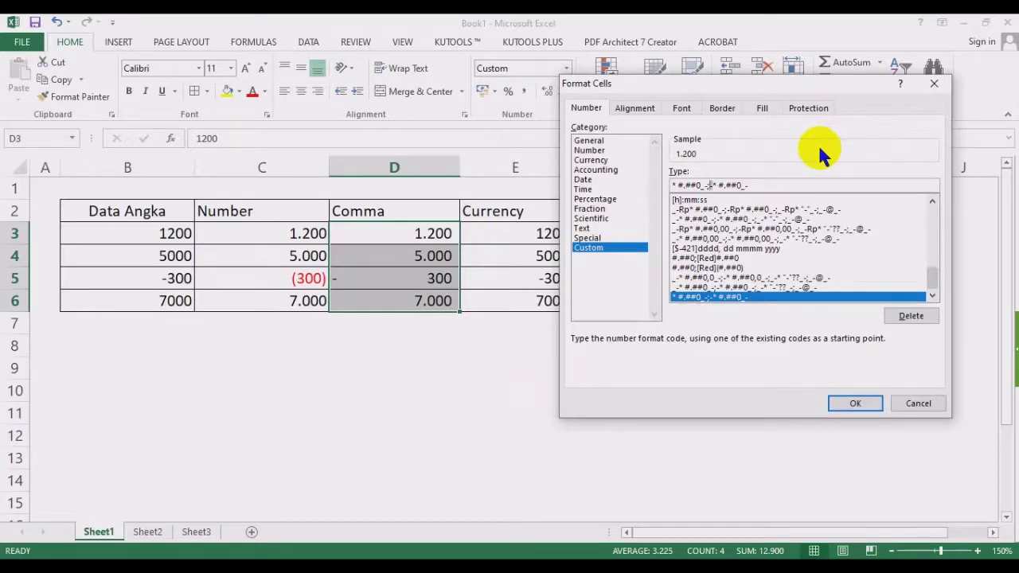
key("BackSpace")
type("[")
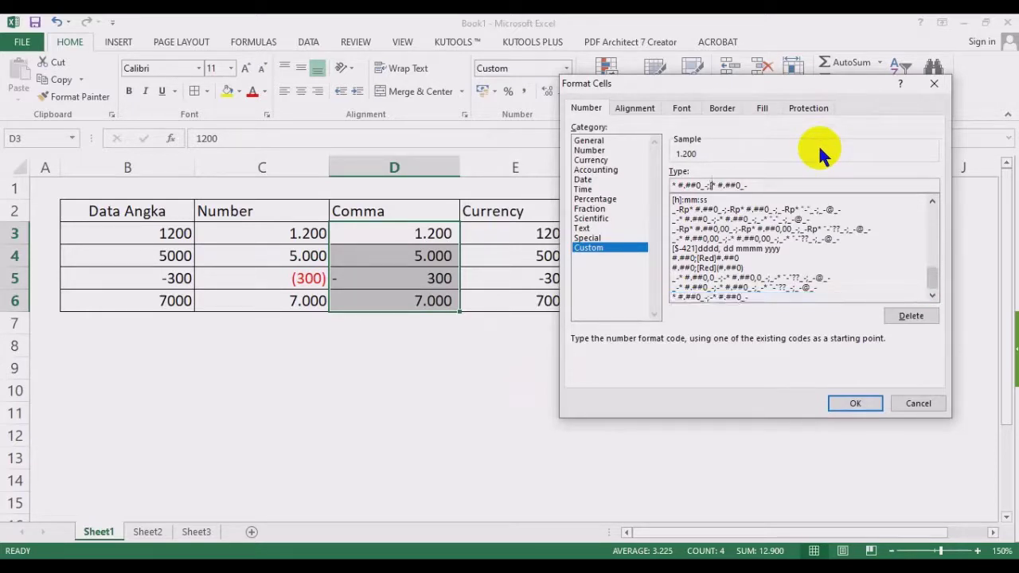
type("Red]")
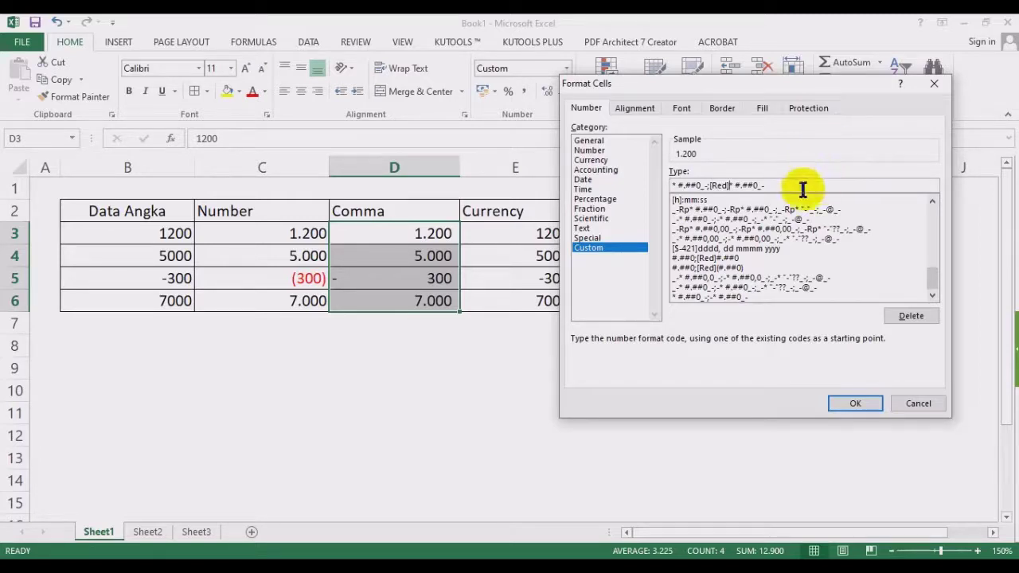
left_click(850, 401)
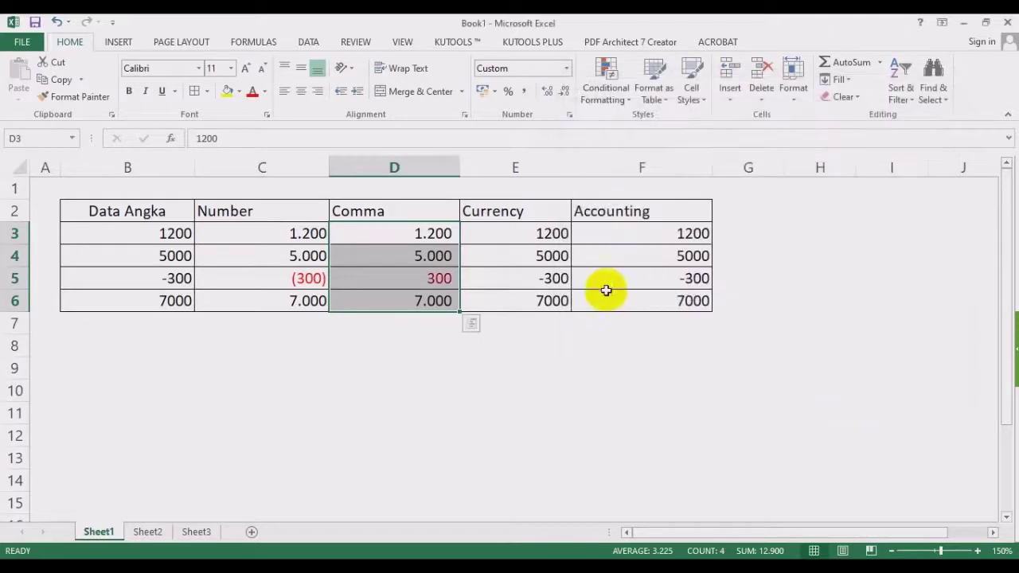
Wrap the Comma format's negative #.##0 in parentheses so -300 displays as red (300).
left_click(566, 68)
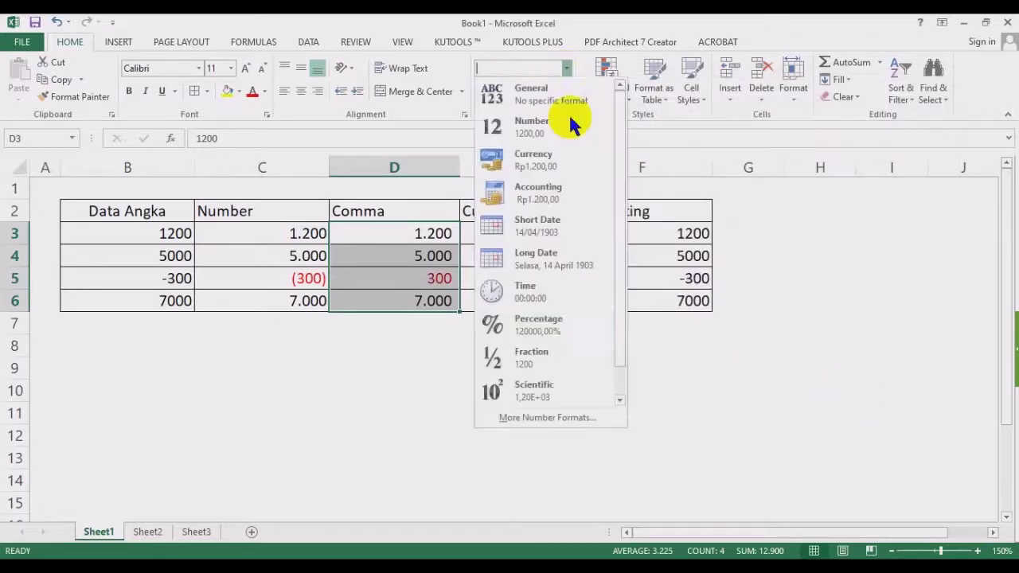
left_click(547, 418)
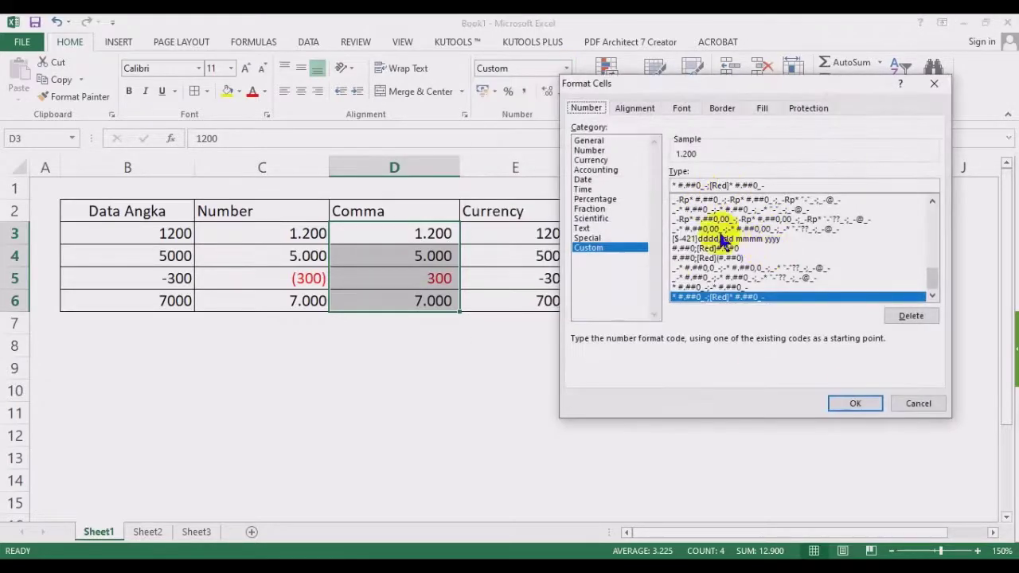
left_click(788, 184)
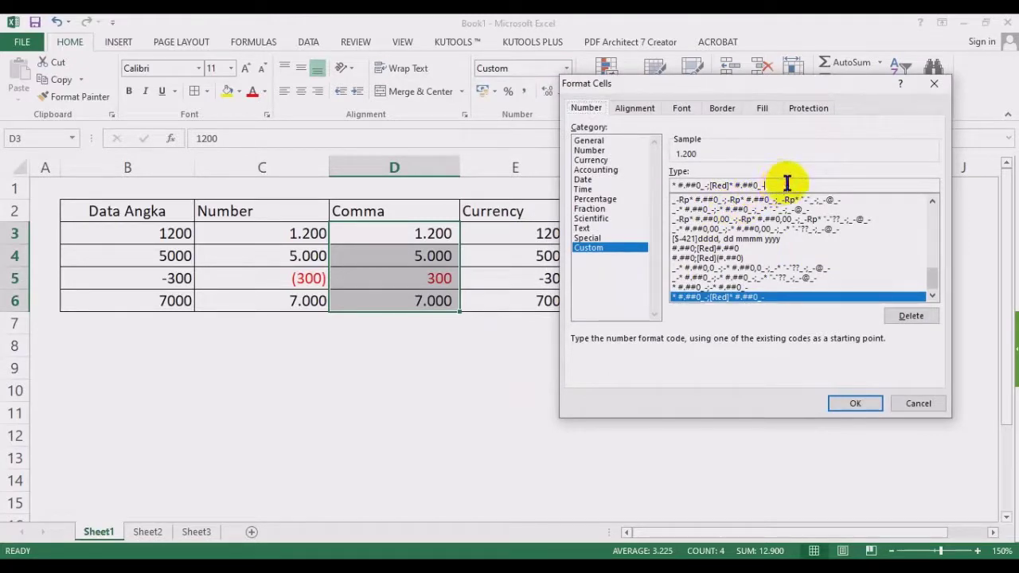
left_click(737, 185)
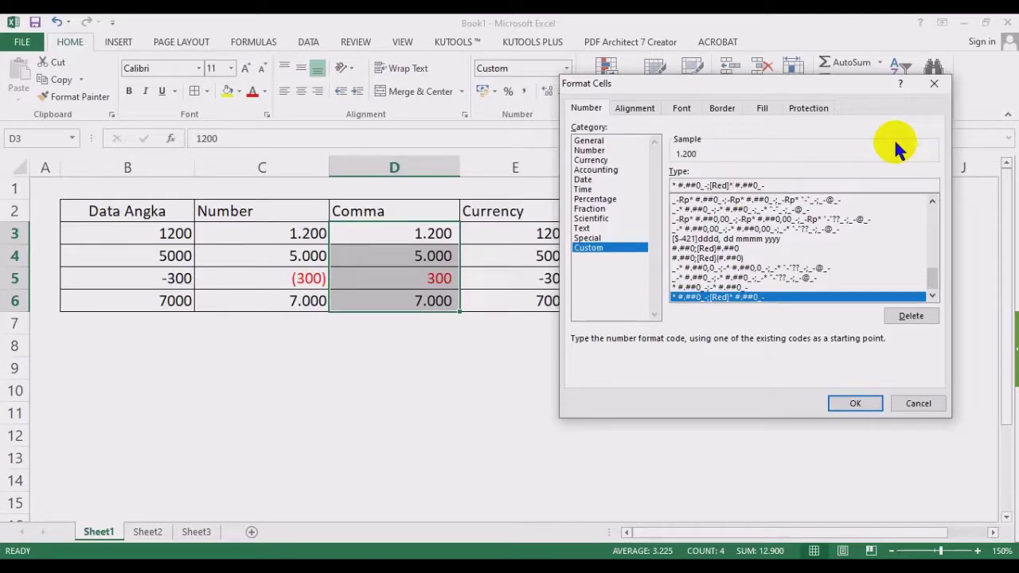
type("(")
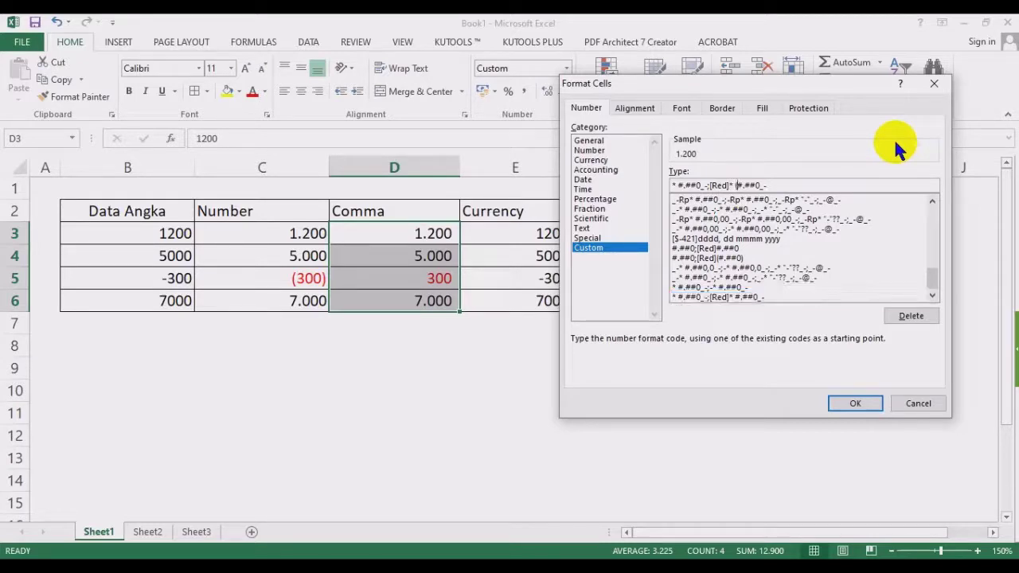
key("Right")
key("Right")
key("Right")
key("Right")
key("Right")
type(")")
left_click(855, 403)
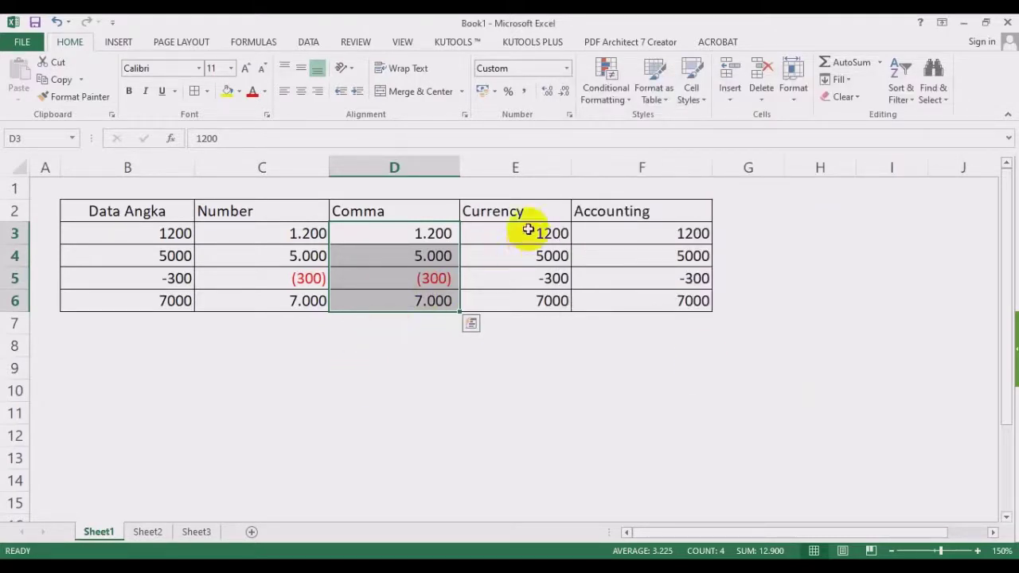
Give E3:E6 the Currency format with red negatives and view its custom code Rp#.##0,00;[Red]Rp#.##0,00.
left_click_drag(528, 229, 527, 301)
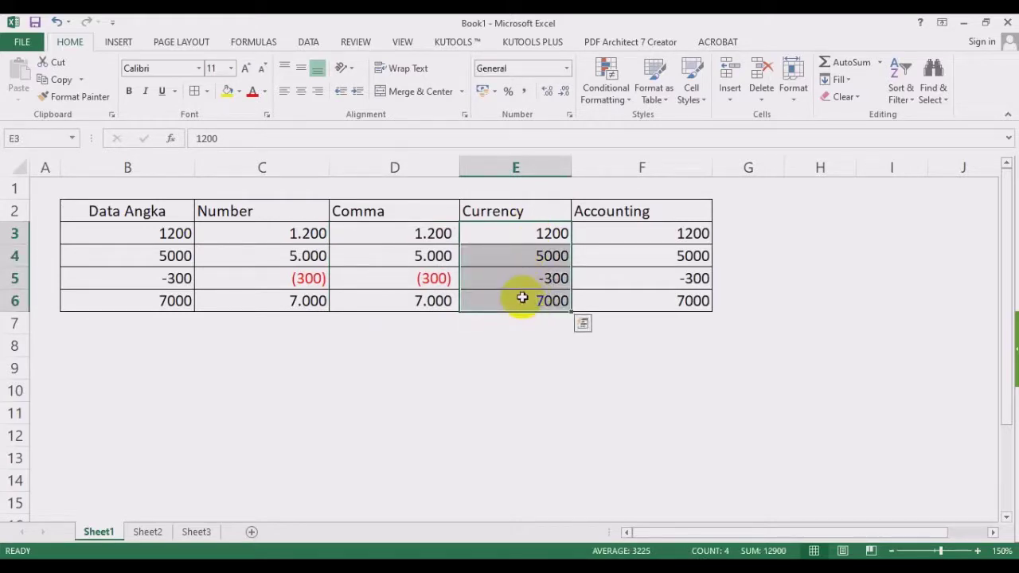
left_click(567, 70)
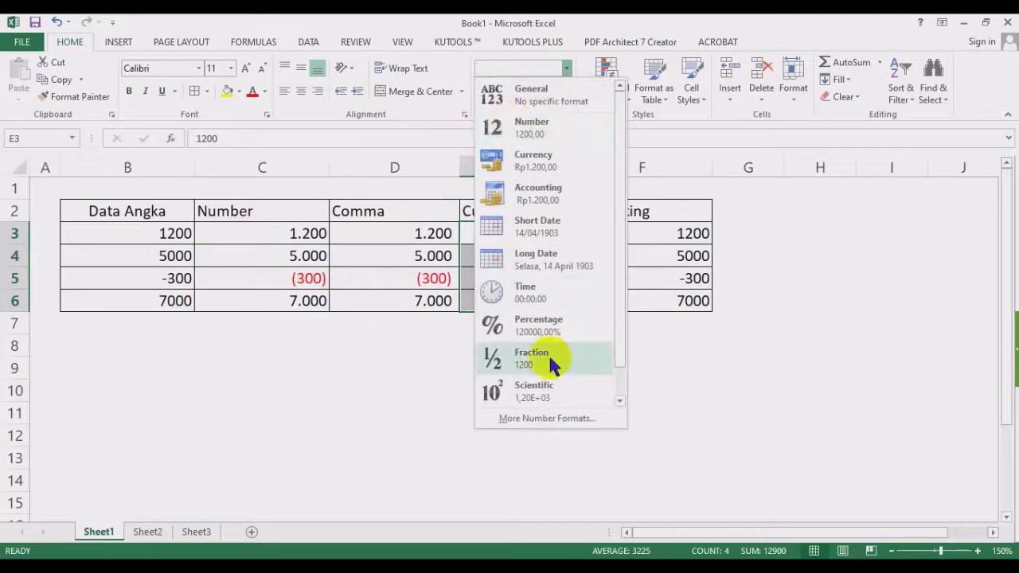
left_click(563, 419)
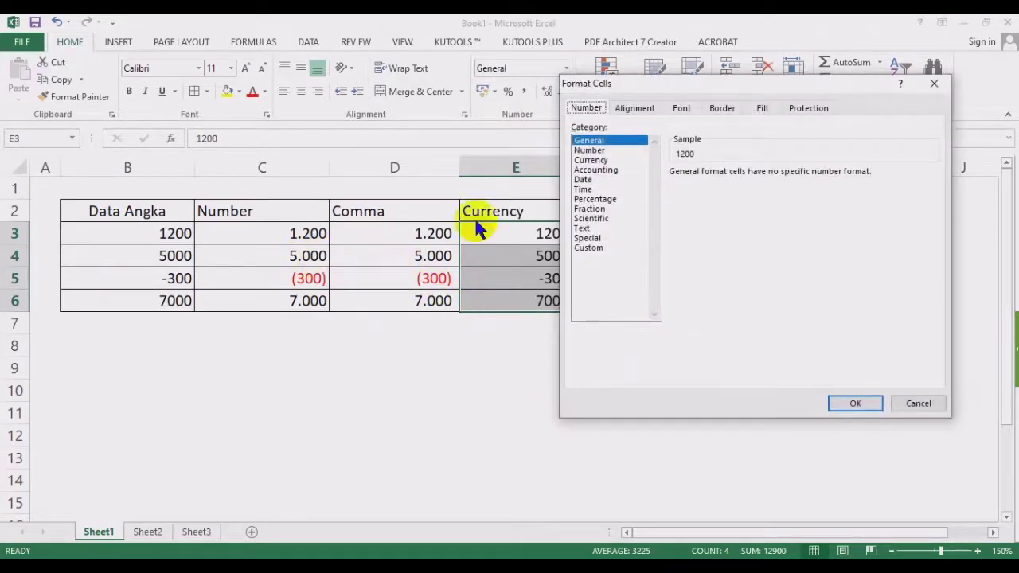
left_click(593, 160)
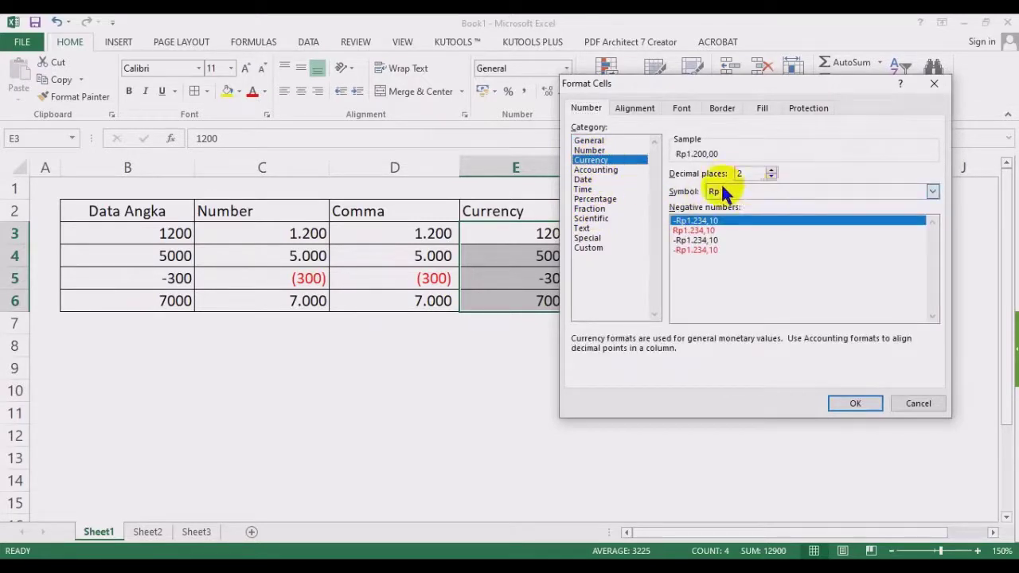
left_click(705, 231)
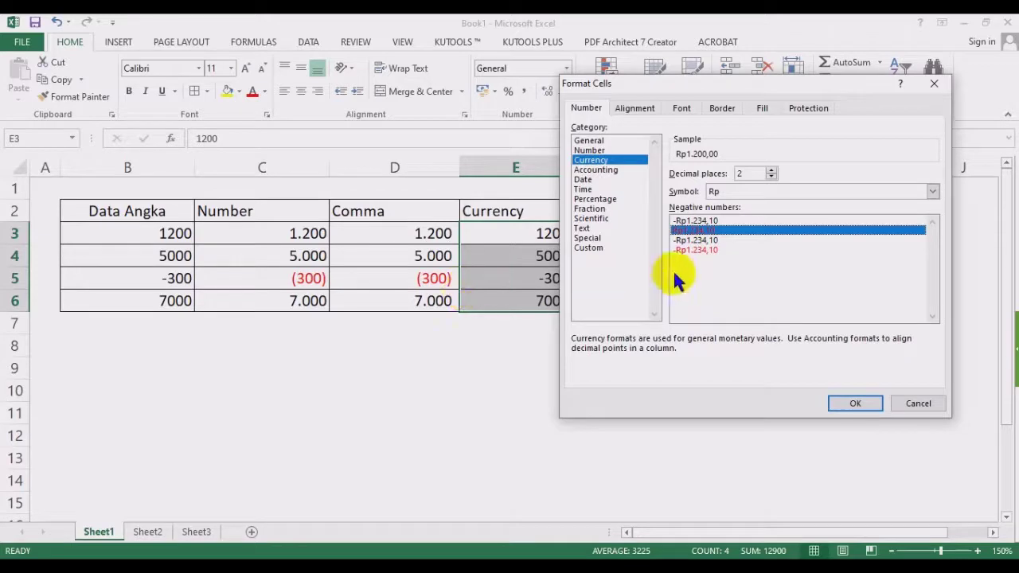
left_click(592, 250)
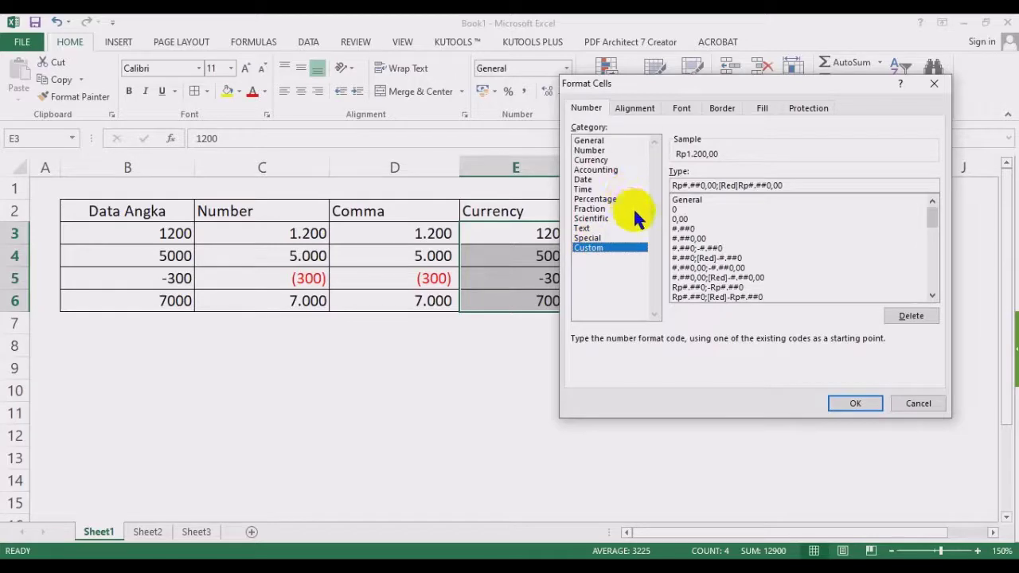
Change the Currency code's [Red] to [Blue] with bracketed negatives, showing -300 as blue (Rp300,00).
left_click_drag(683, 82, 311, 101)
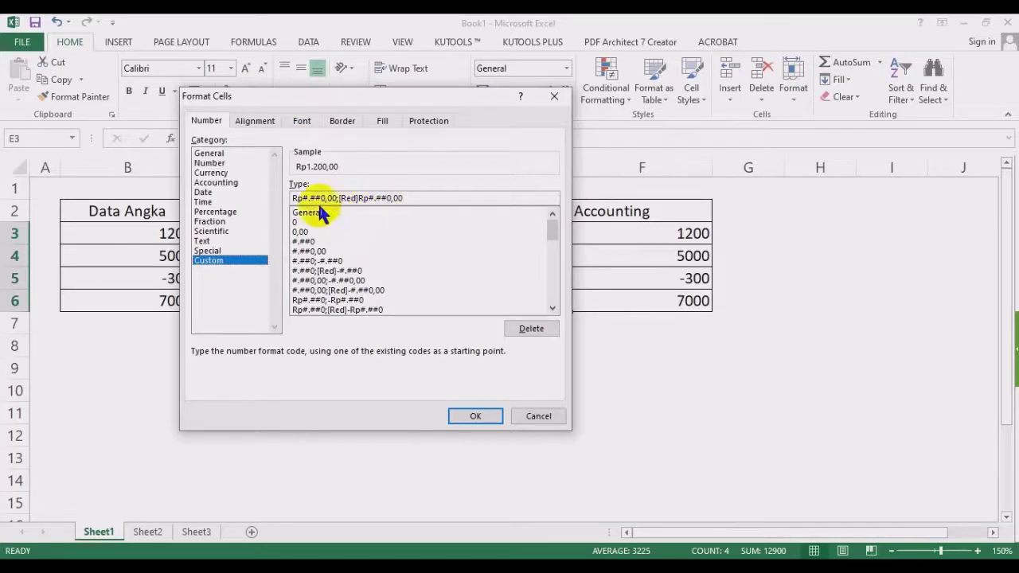
left_click_drag(337, 199, 293, 198)
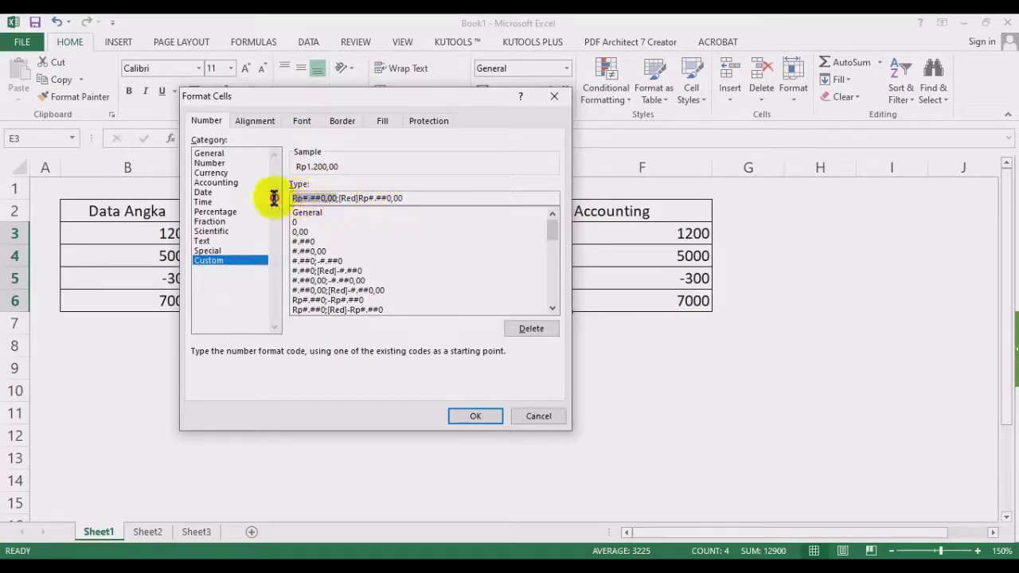
left_click_drag(411, 198, 340, 198)
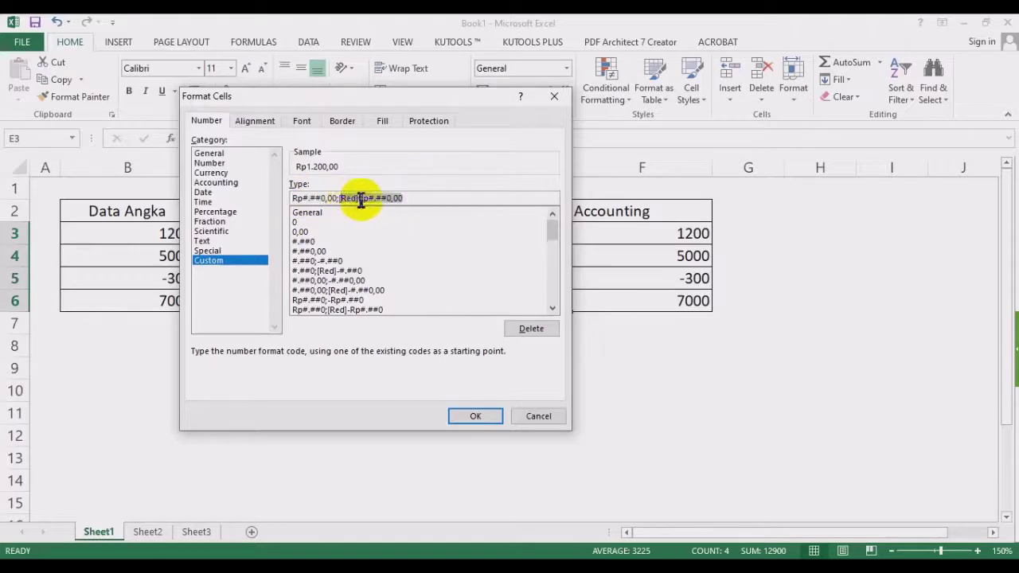
left_click(364, 200)
double_click(348, 200)
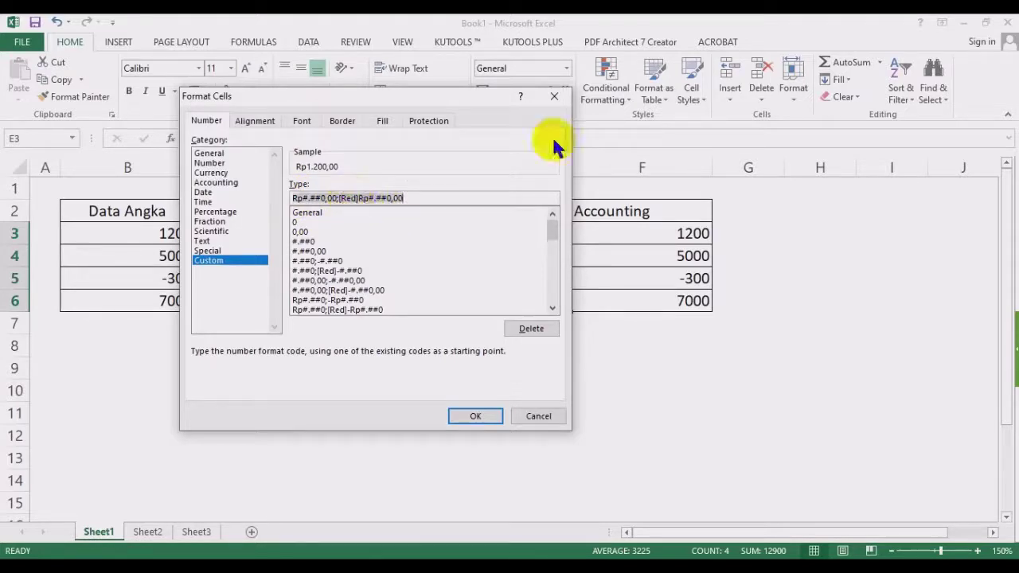
left_click(350, 198)
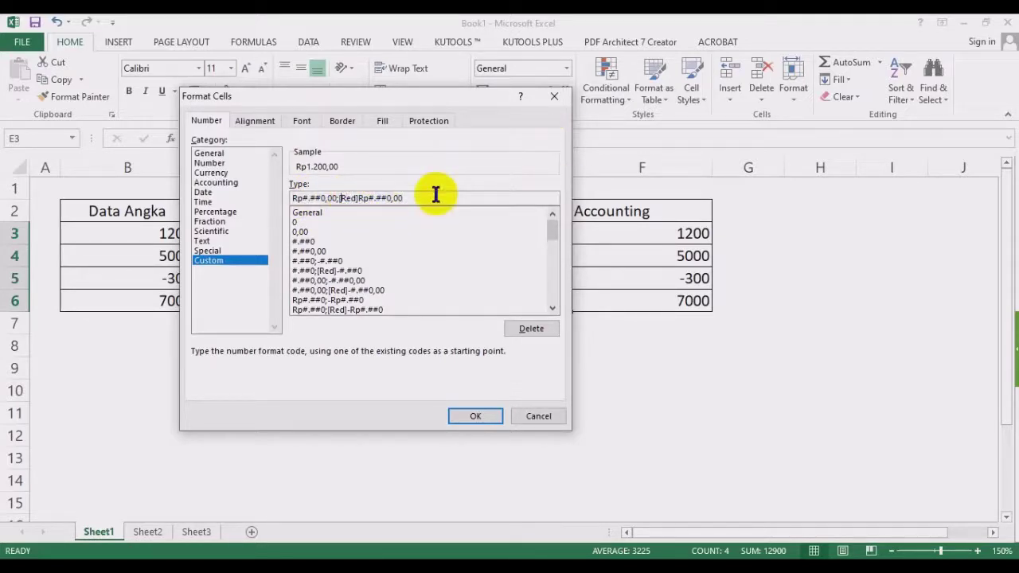
key("Delete")
key("Delete")
key("Delete")
key("Delete")
key("Delete")
type("[Blue")
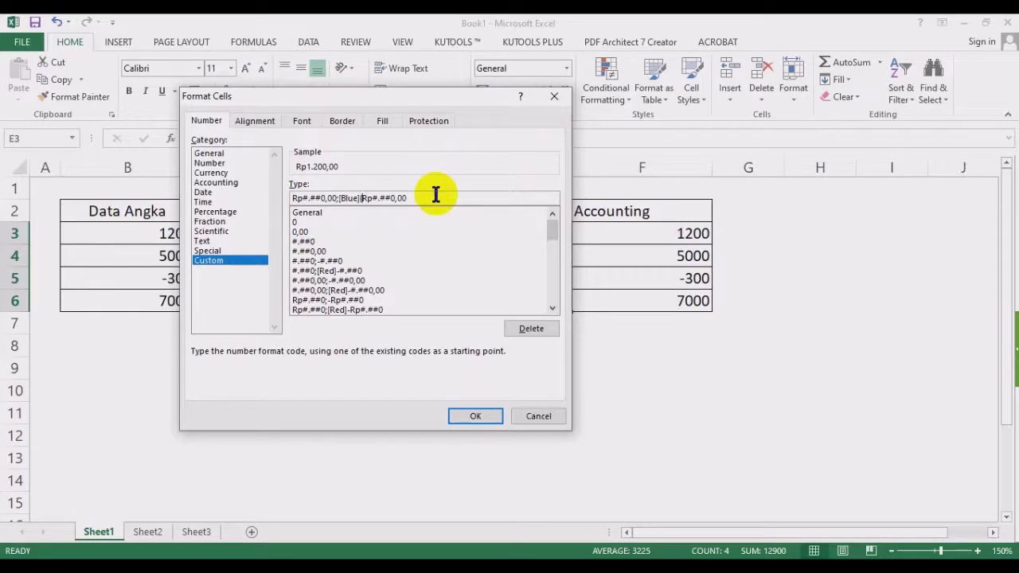
left_click(436, 194)
left_click(470, 416)
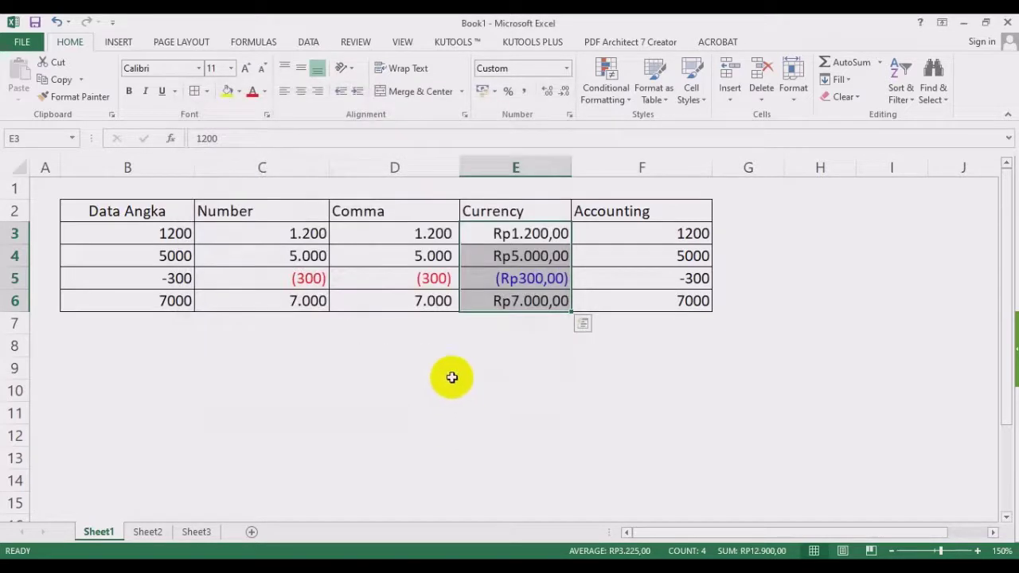
left_click(533, 234)
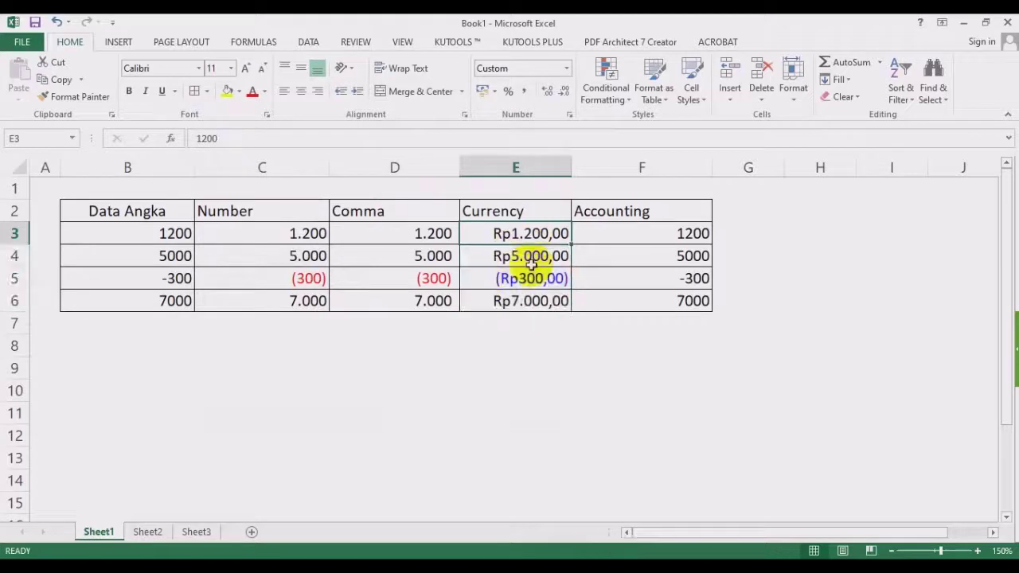
Apply the Accounting format with Rp symbol to F3:F6, giving Rp 1.200,00 and -Rp 300,00.
left_click(630, 231)
left_click_drag(629, 232, 639, 293)
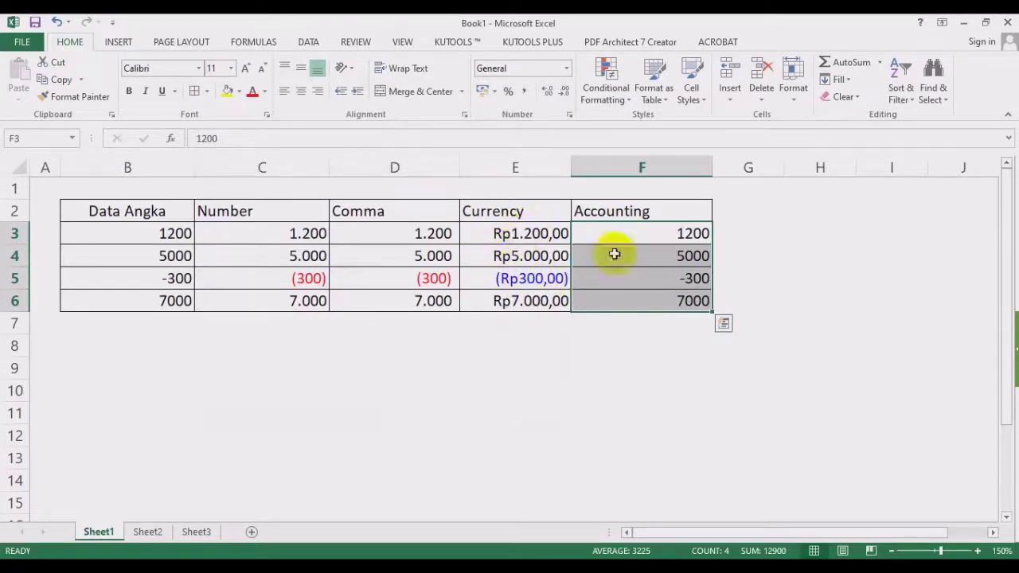
left_click_drag(641, 228, 651, 300)
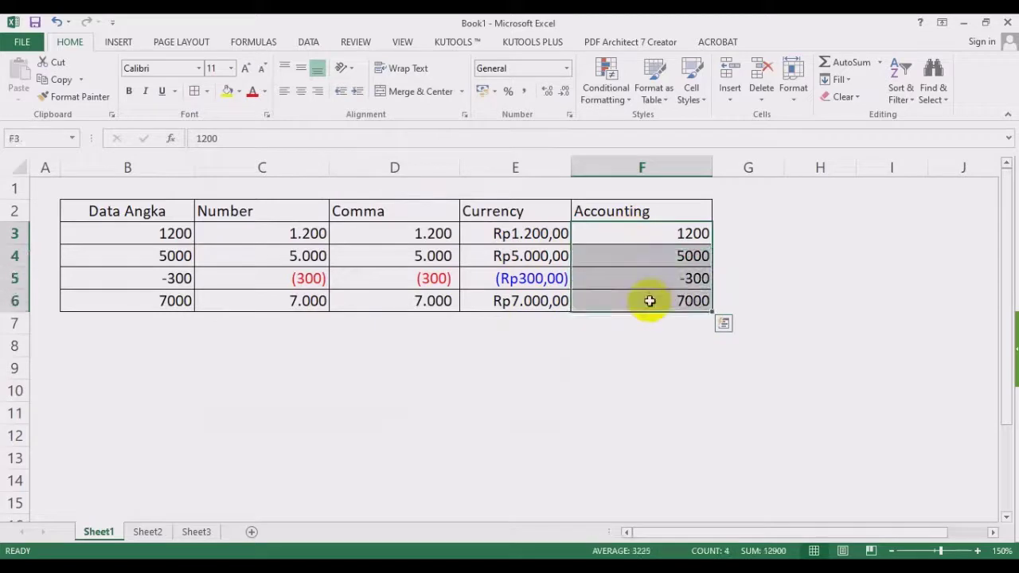
left_click(568, 69)
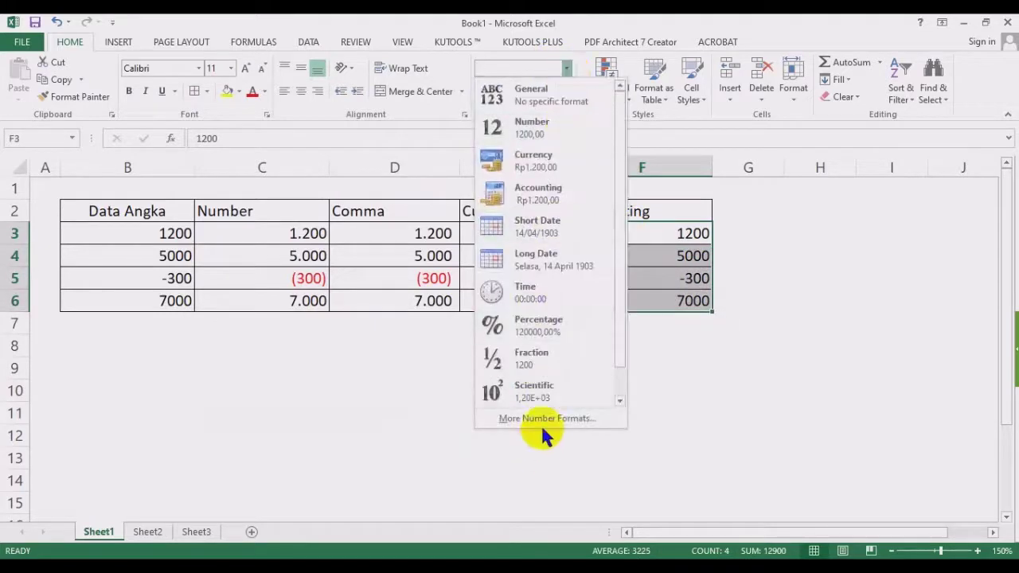
left_click(541, 421)
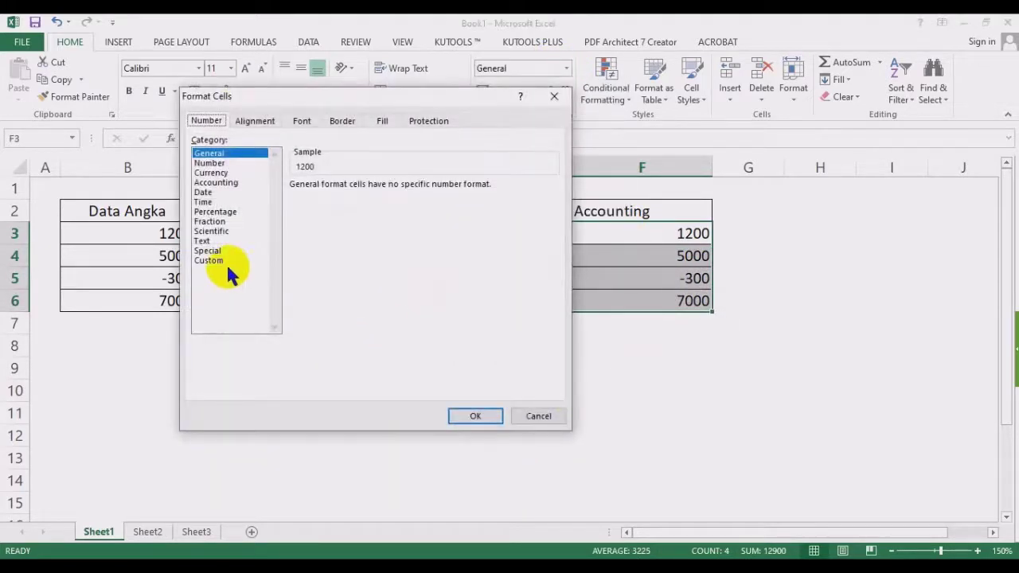
left_click(208, 183)
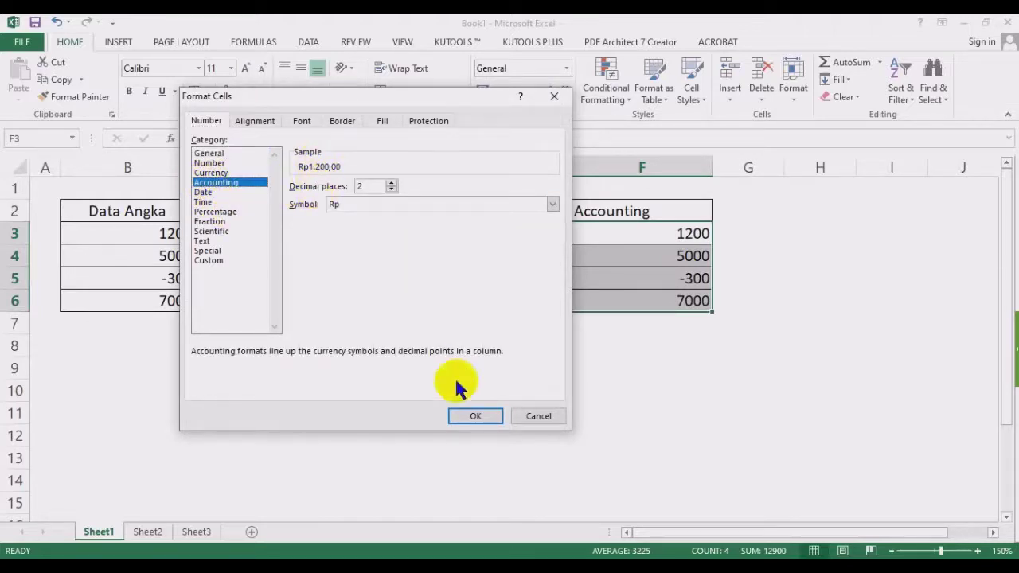
left_click(478, 415)
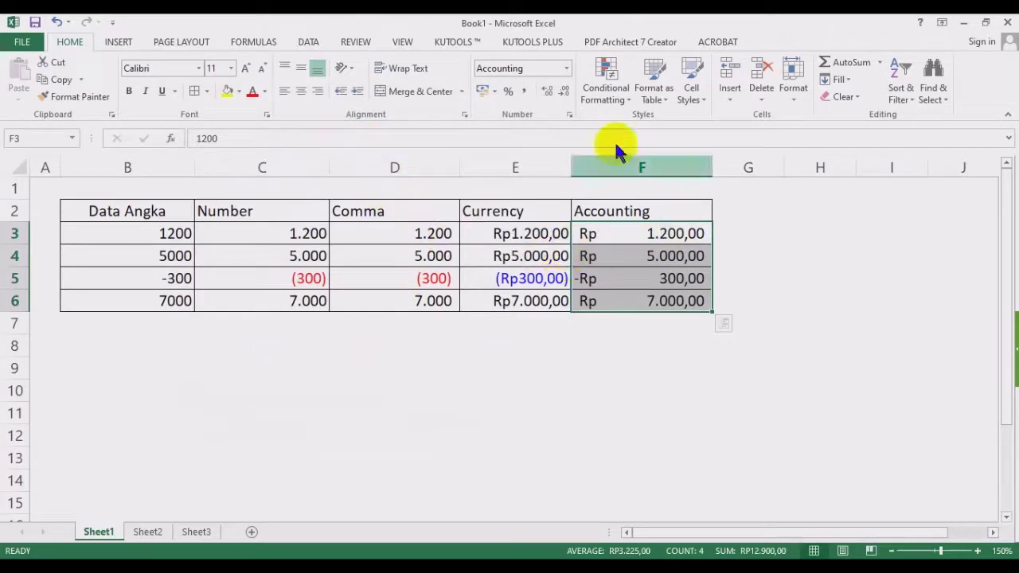
left_click(566, 68)
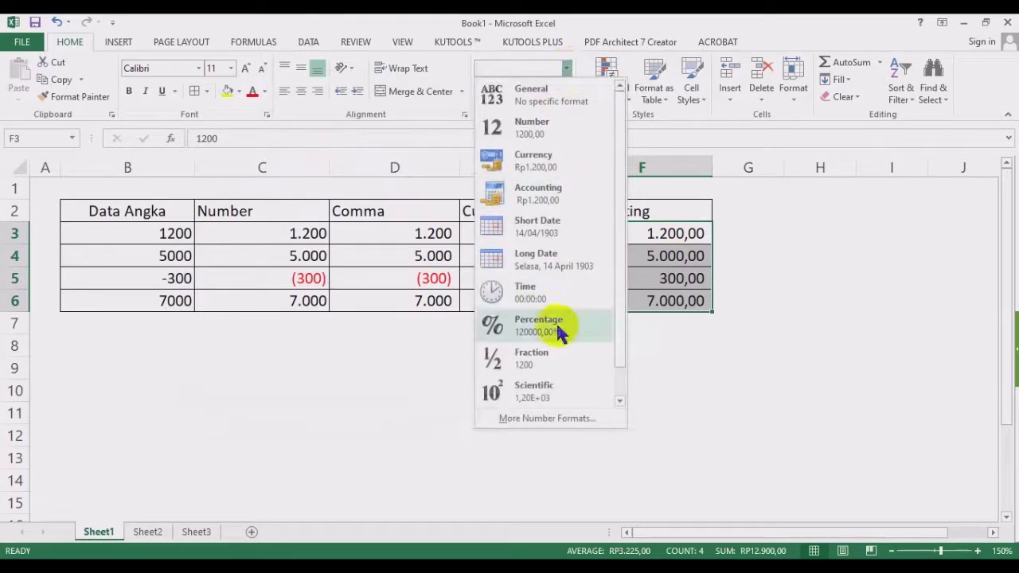
Trim the Accounting custom code to _-Rp* #.##0,00_-;-Rp* #.##0,00_-, deleting the zero and text sections.
left_click(548, 420)
left_click(221, 261)
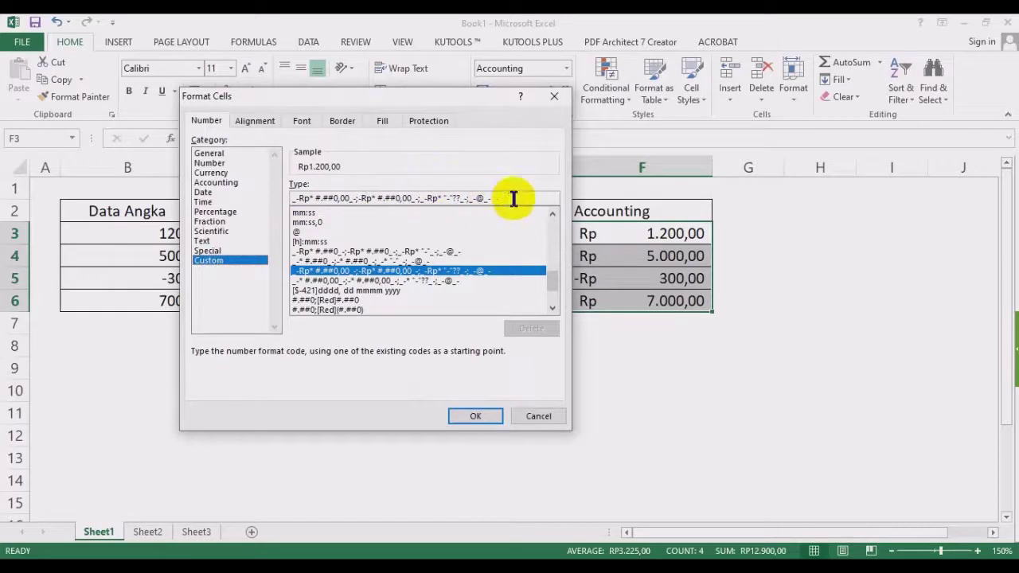
left_click_drag(513, 197, 418, 198)
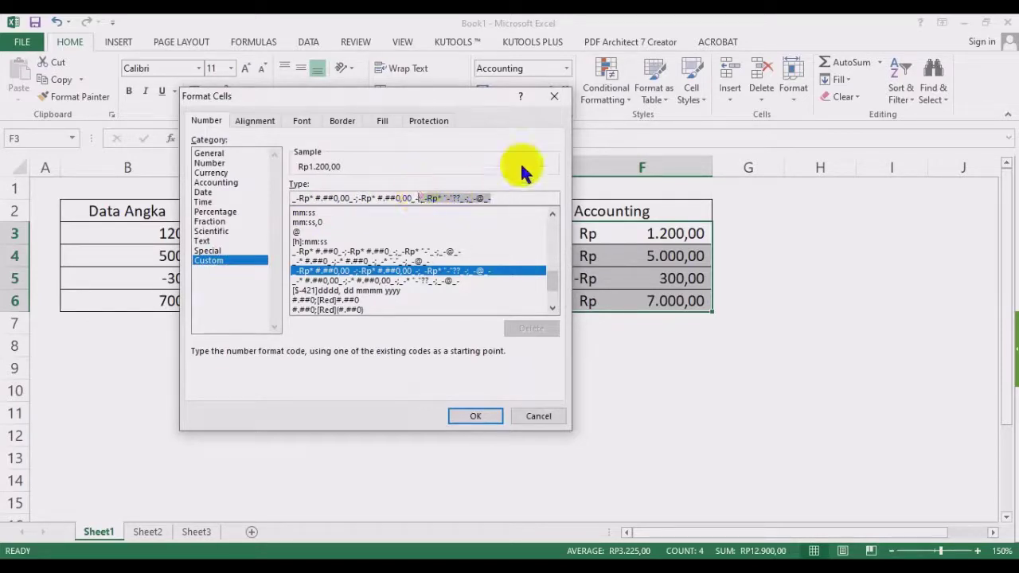
key("BackSpace")
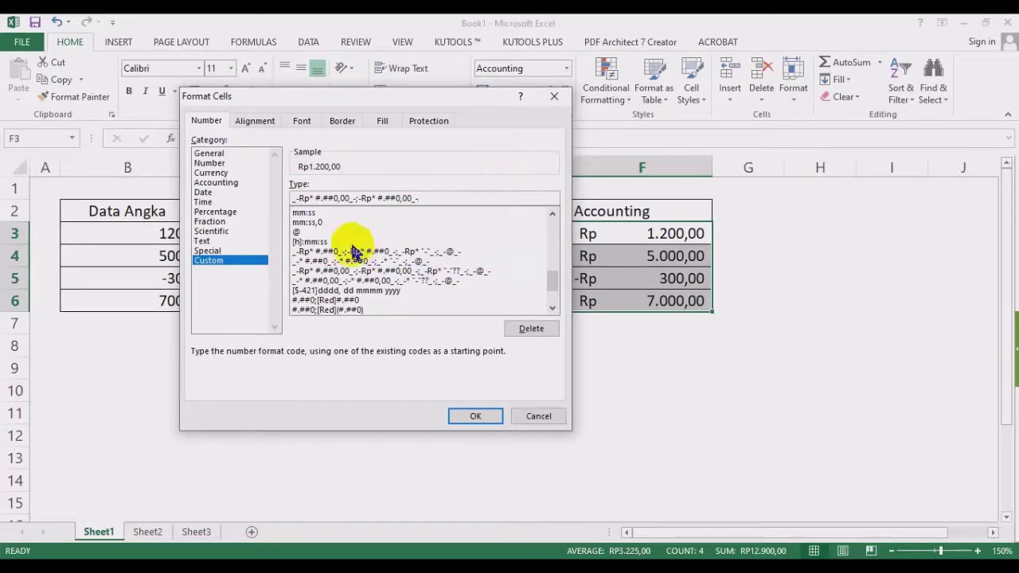
left_click(468, 414)
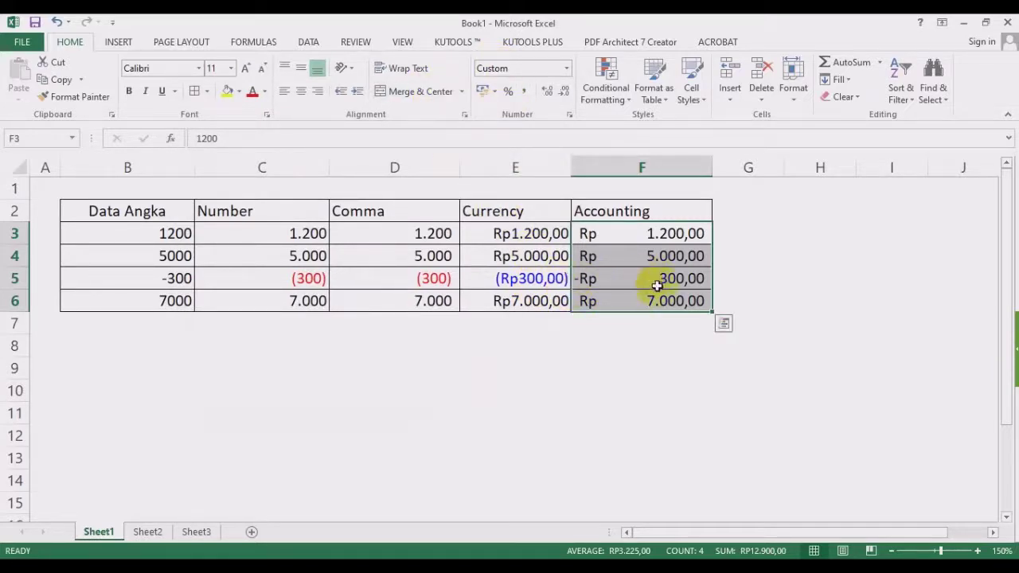
Replace the negative section's minus with [Red] and wrap the amount in parentheses, showing Rp (300,00).
left_click(566, 67)
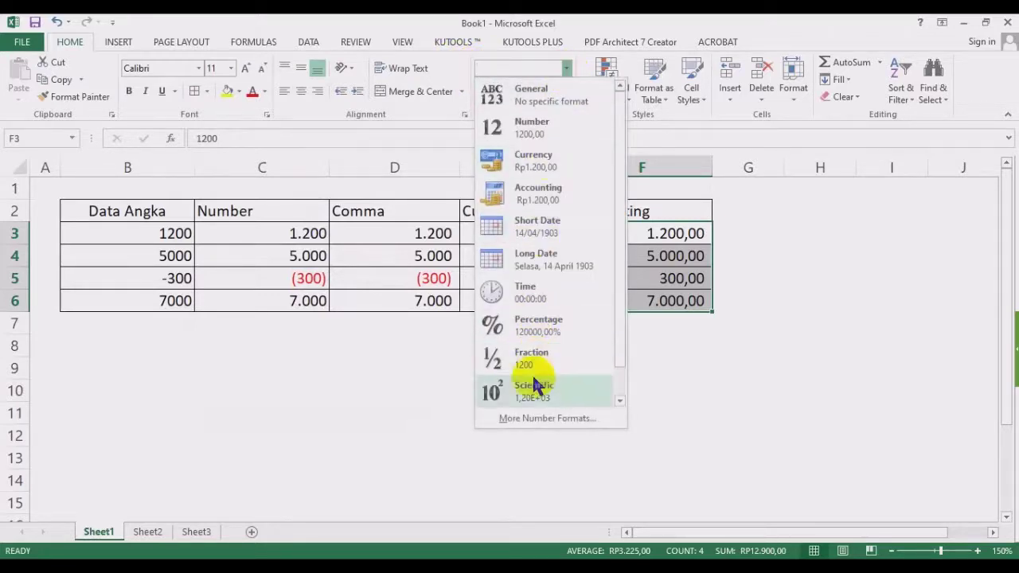
left_click(528, 420)
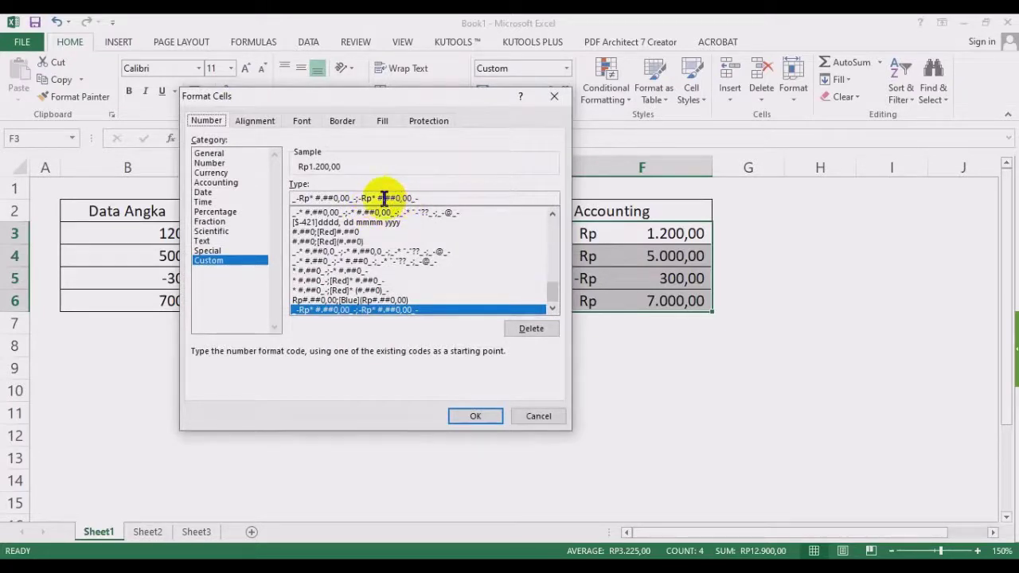
left_click(446, 196)
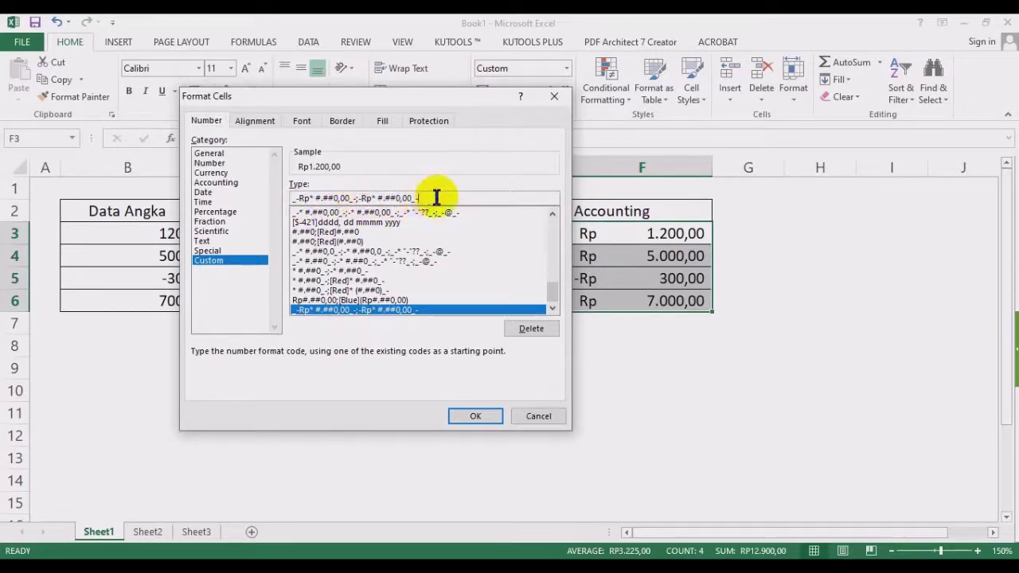
left_click(361, 198)
key("BackSpace")
type("[Red")
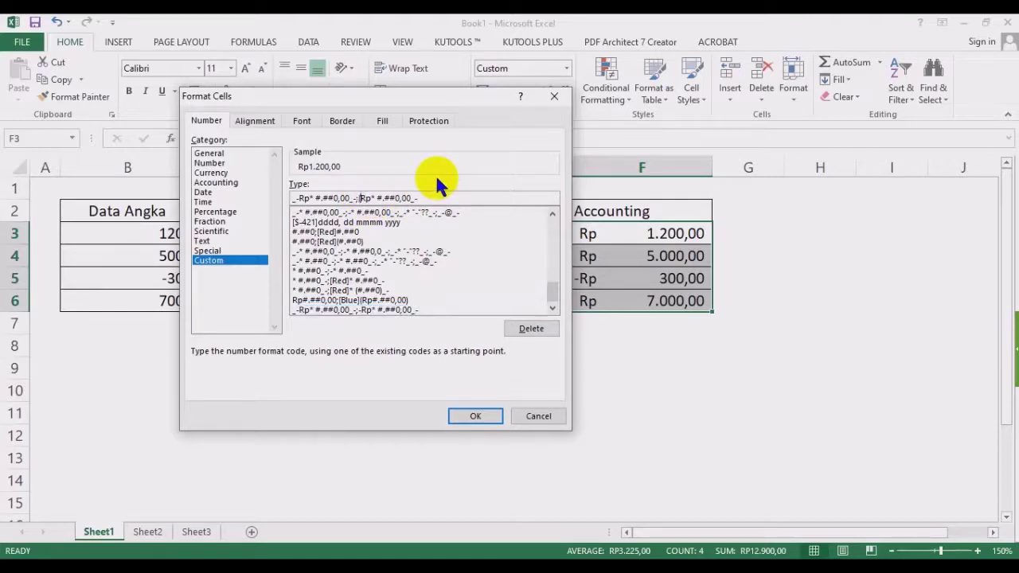
type("]")
left_click(396, 198)
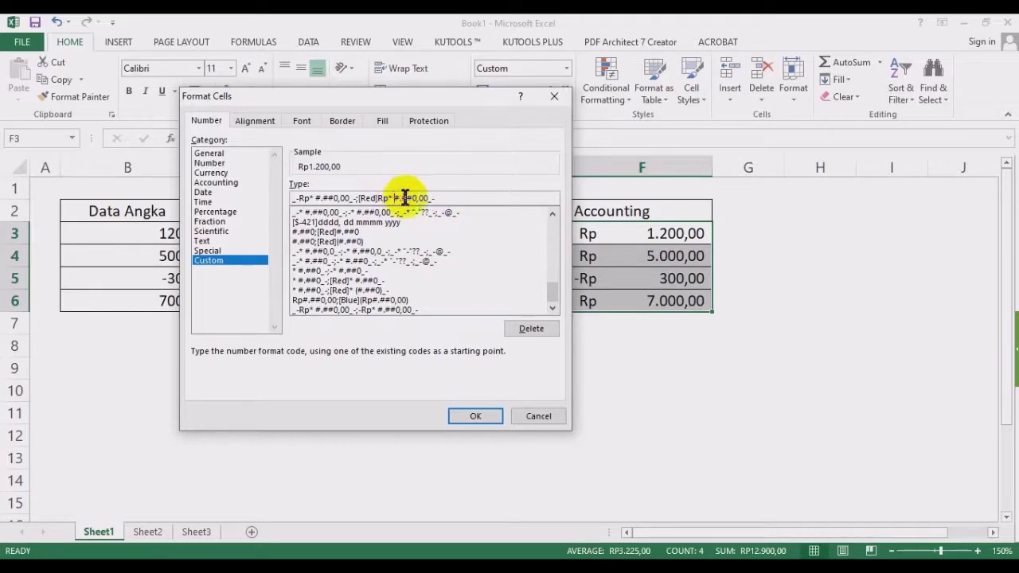
type("(")
key("Right")
key("Right")
key("Right")
key("Right")
key("Right")
key("Right")
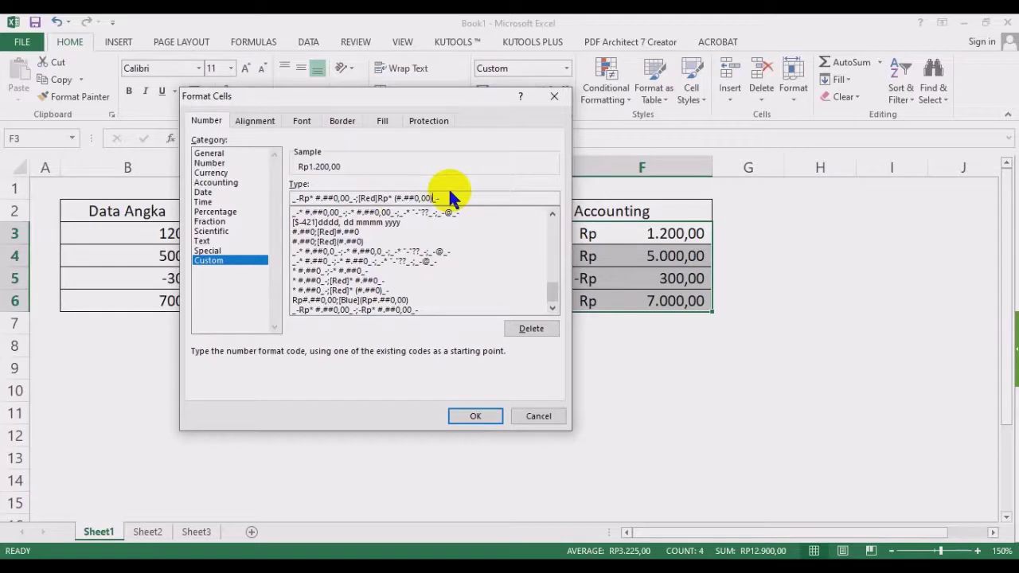
left_click(472, 414)
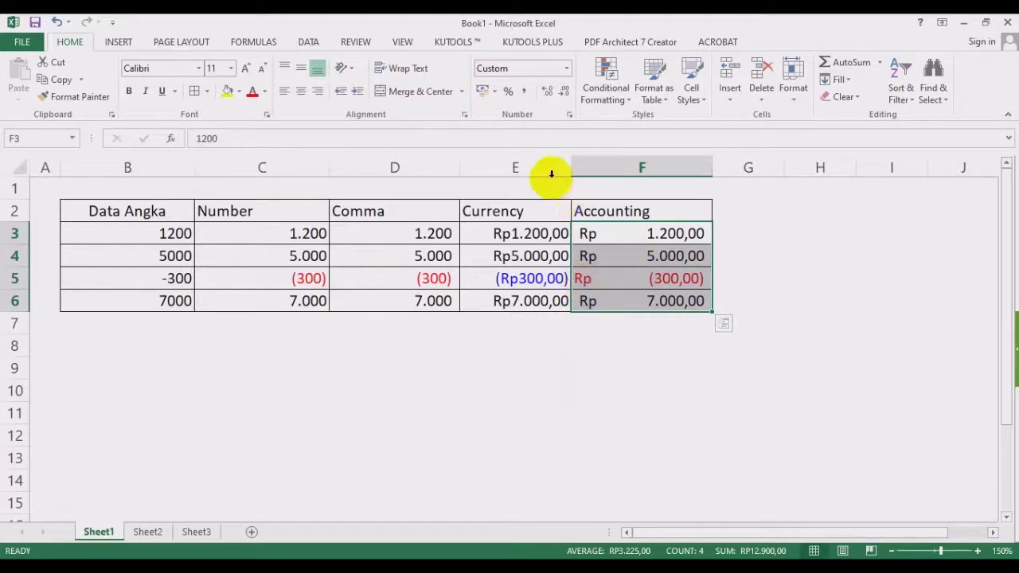
left_click(566, 68)
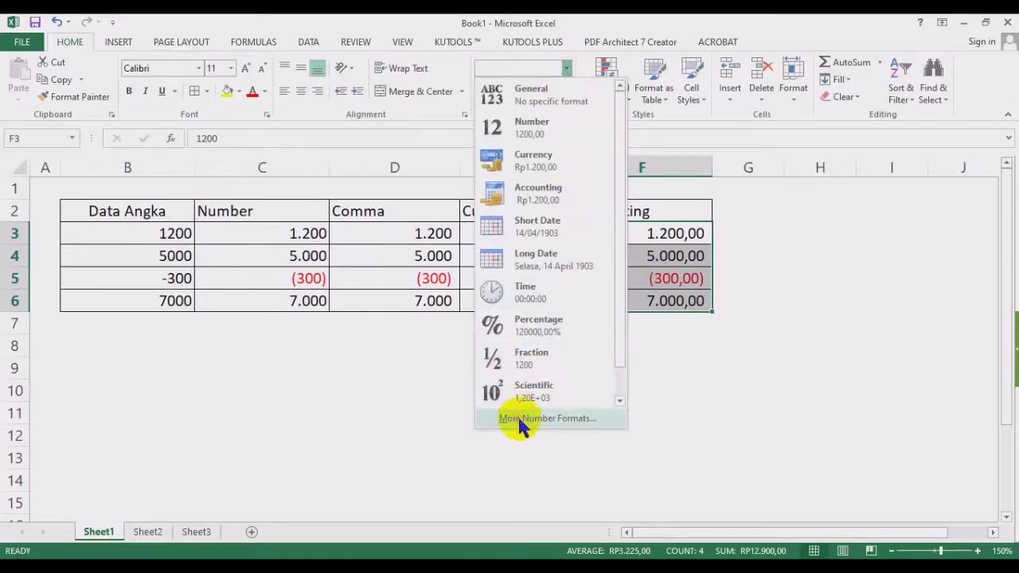
Review the Accounting and Custom format codes, then close the dialog without changes.
left_click(518, 414)
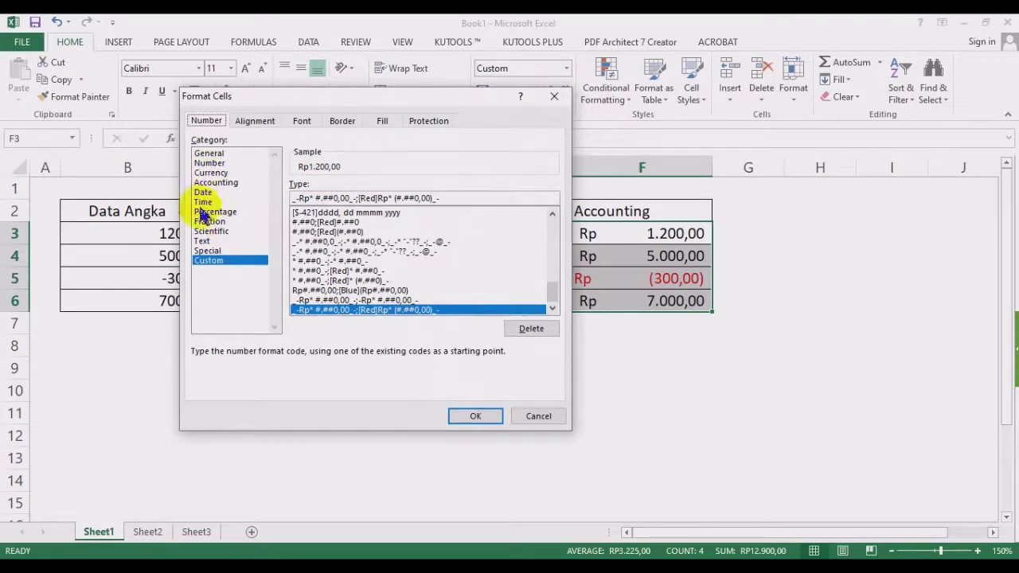
left_click(211, 182)
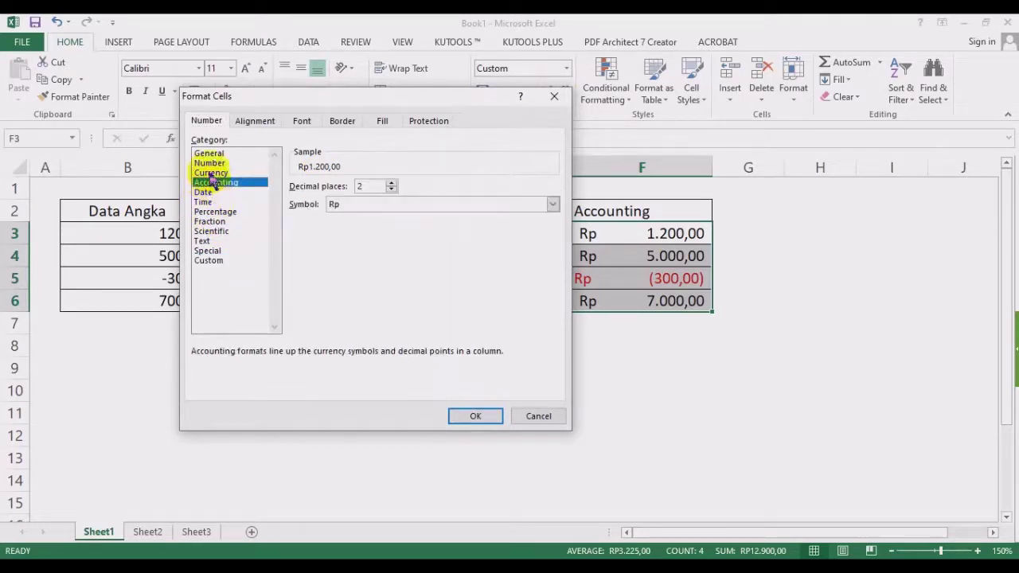
left_click(213, 260)
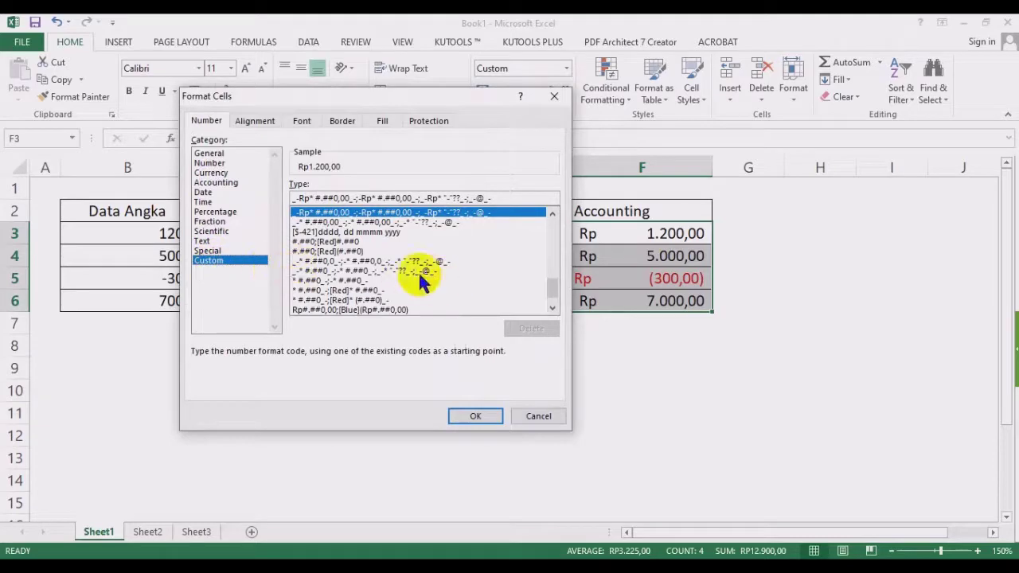
left_click(539, 417)
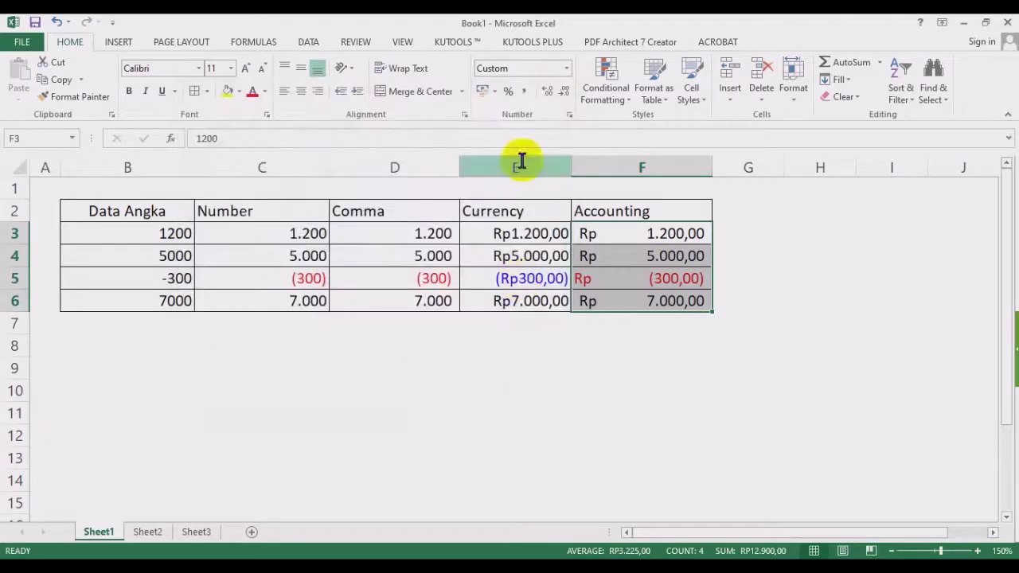
left_click(566, 69)
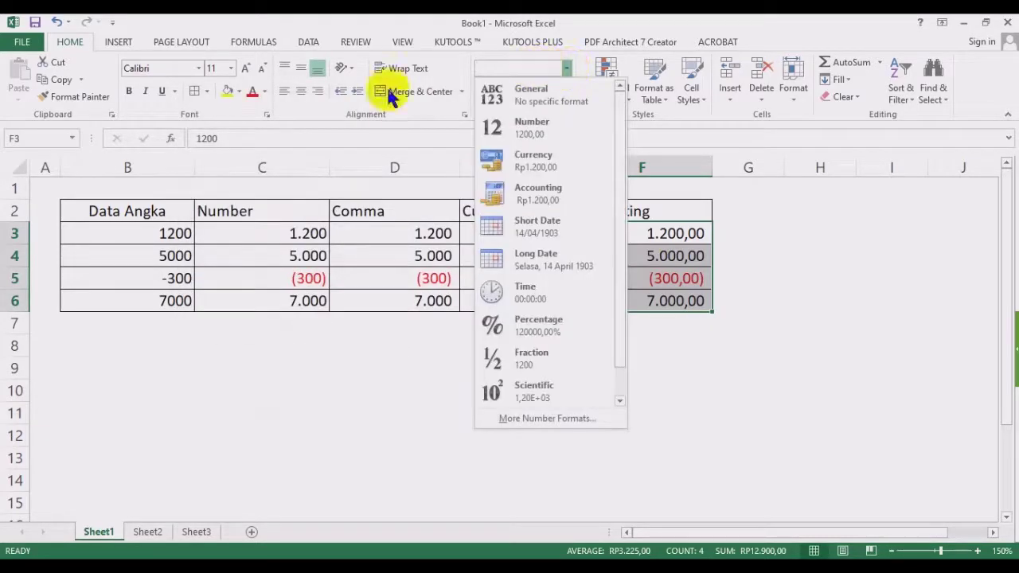
left_click(67, 44)
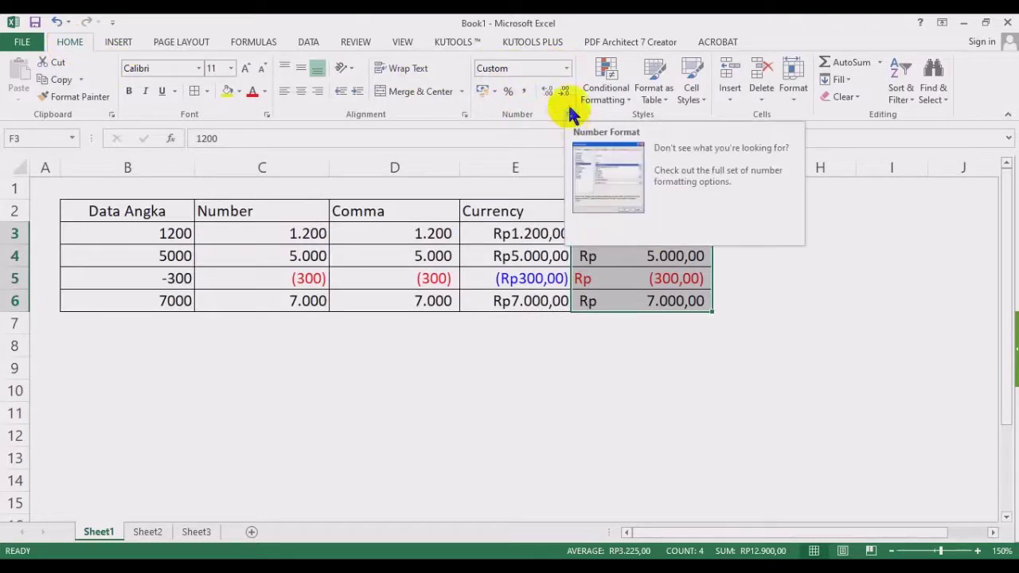
Try adding a minus to the Rp format code, undo it, and reapply the format to column F.
left_click(566, 68)
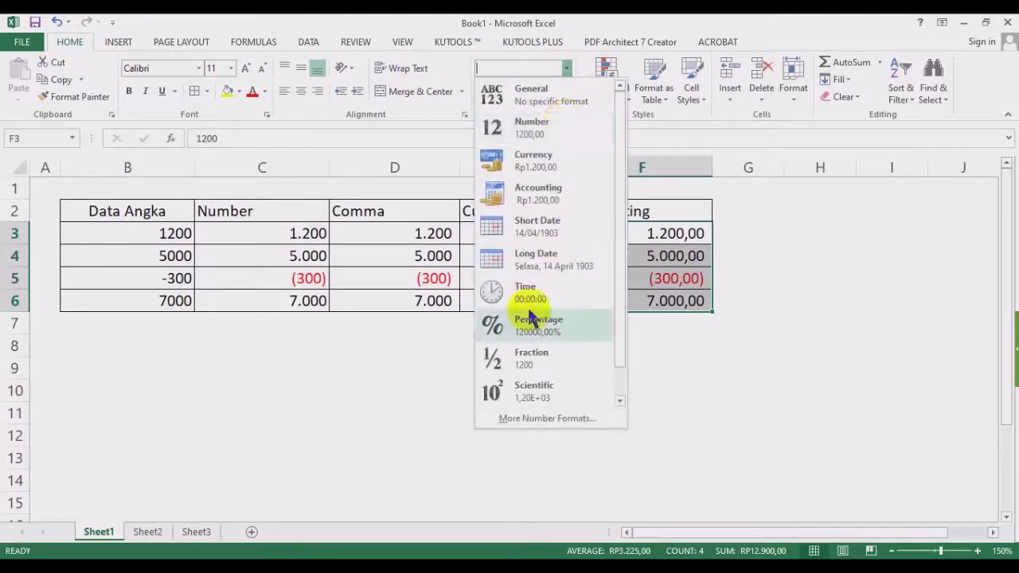
left_click(547, 421)
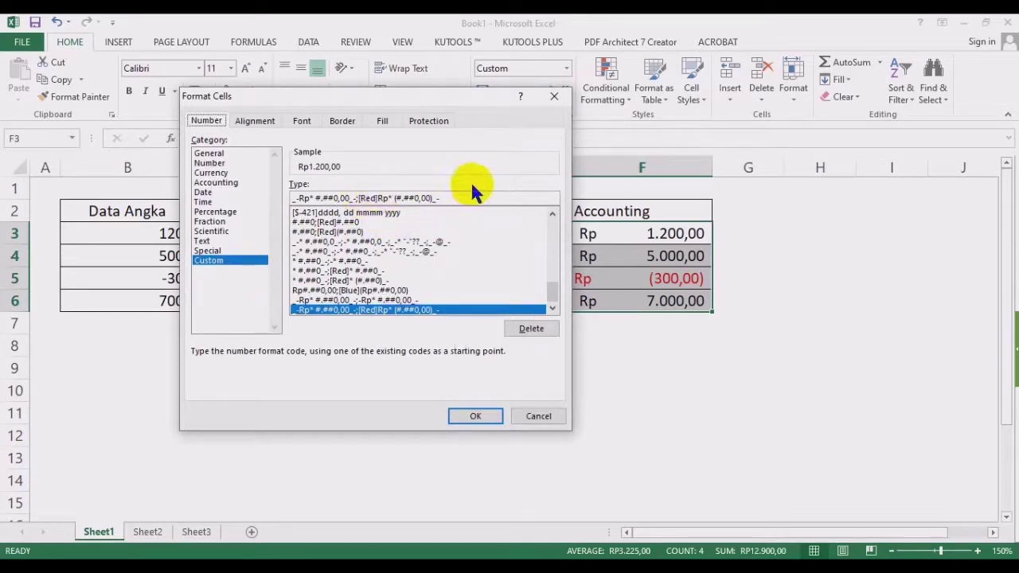
left_click(296, 198)
type("-")
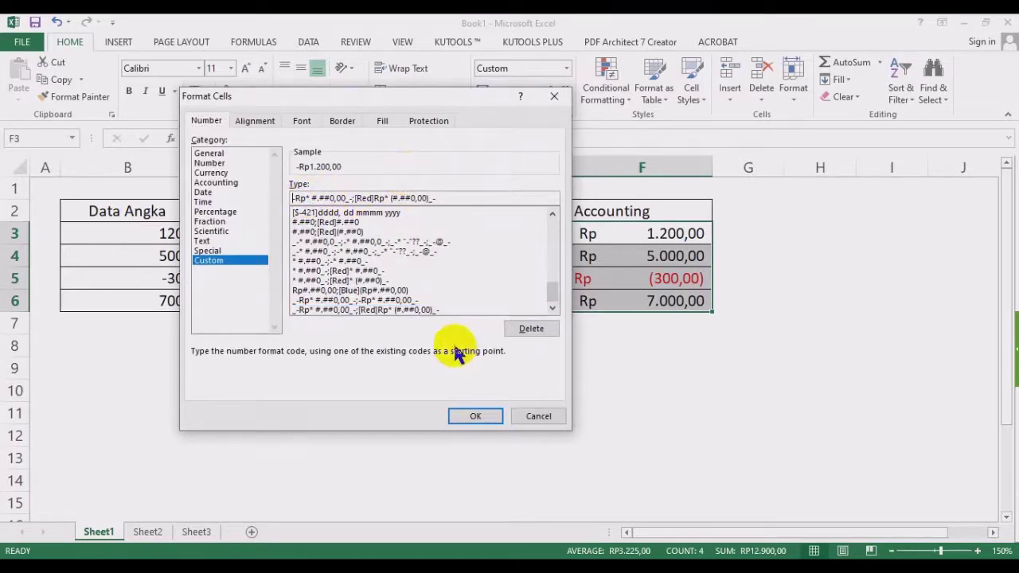
key("BackSpace")
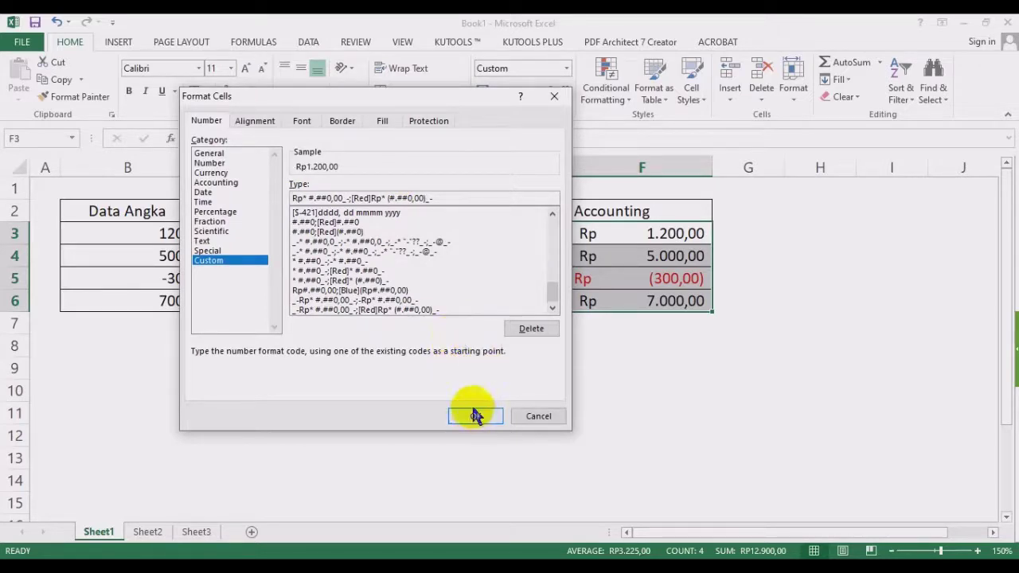
left_click(471, 414)
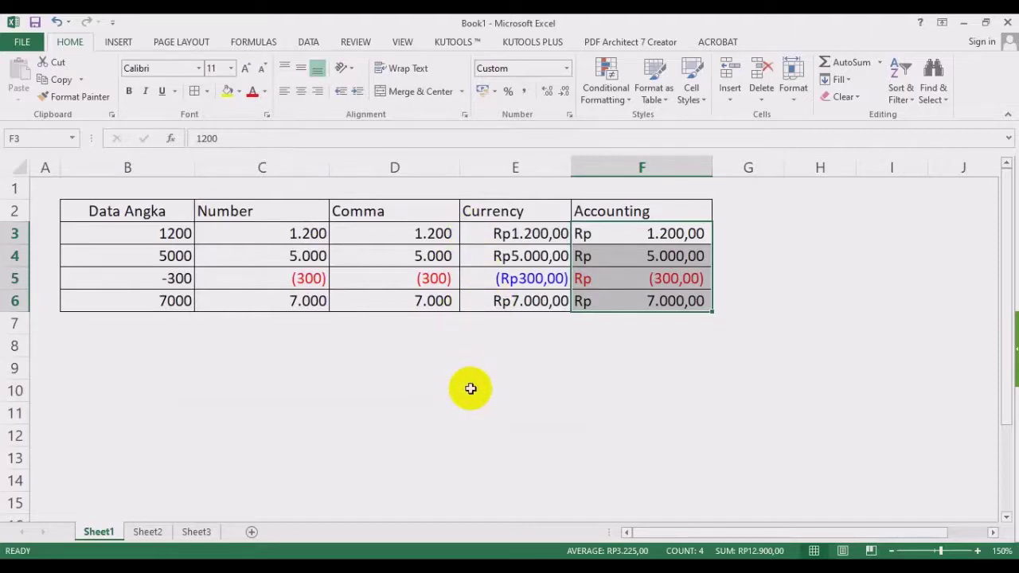
left_click(471, 388)
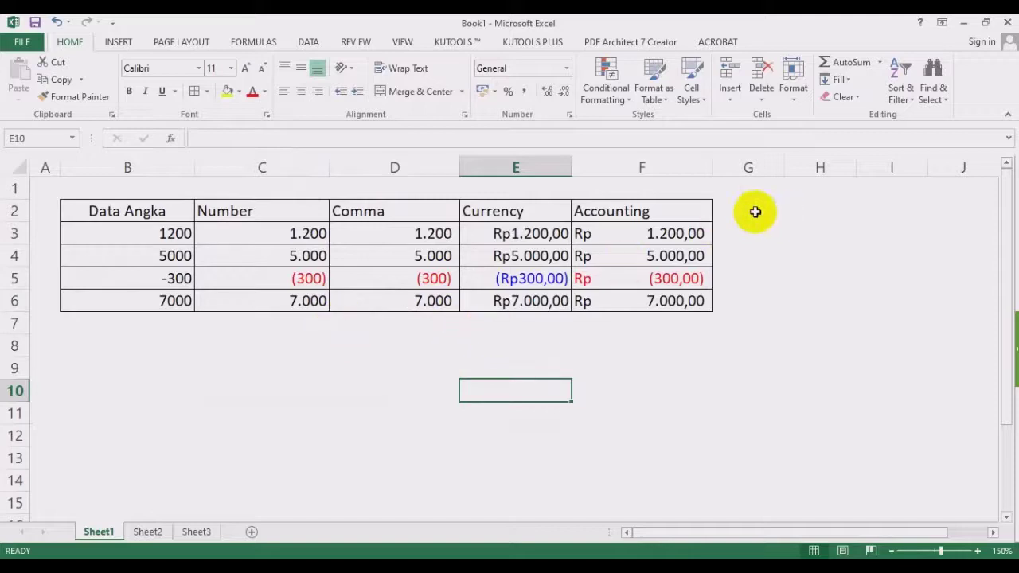
Enter 10% in cell C9 and confirm it shows as a percentage.
left_click_drag(641, 211, 674, 302)
left_click(311, 373)
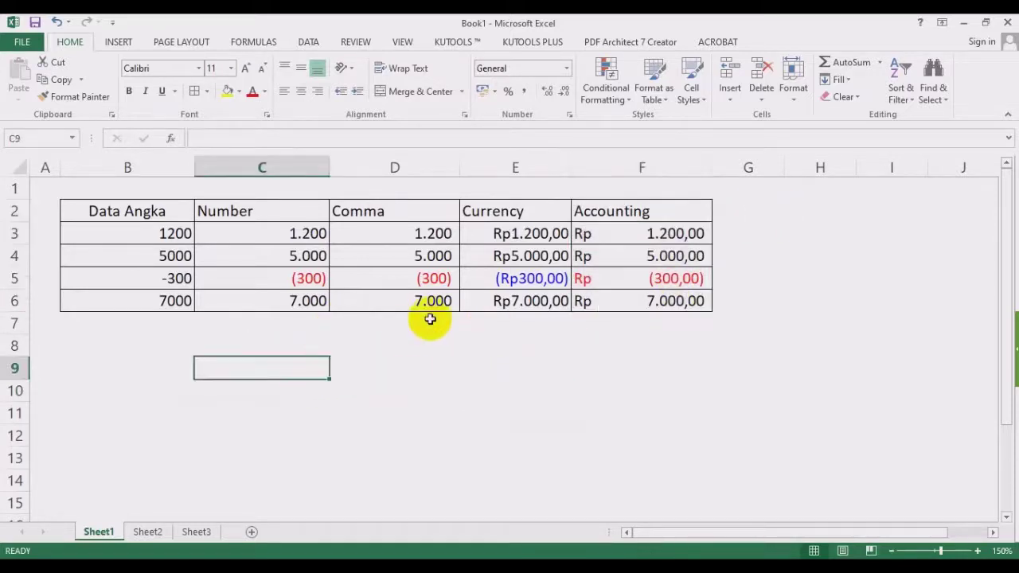
type("10")
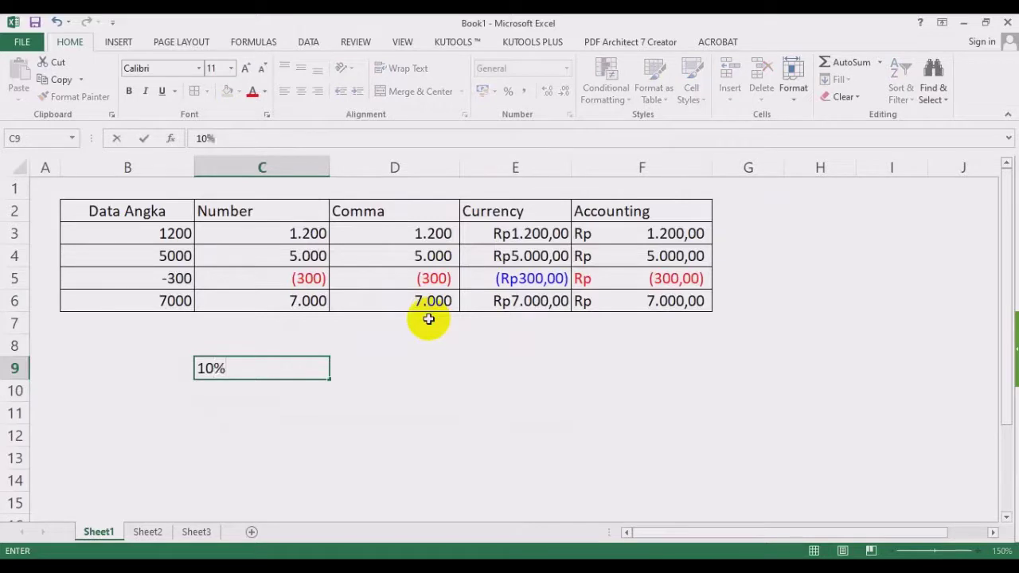
key("Return")
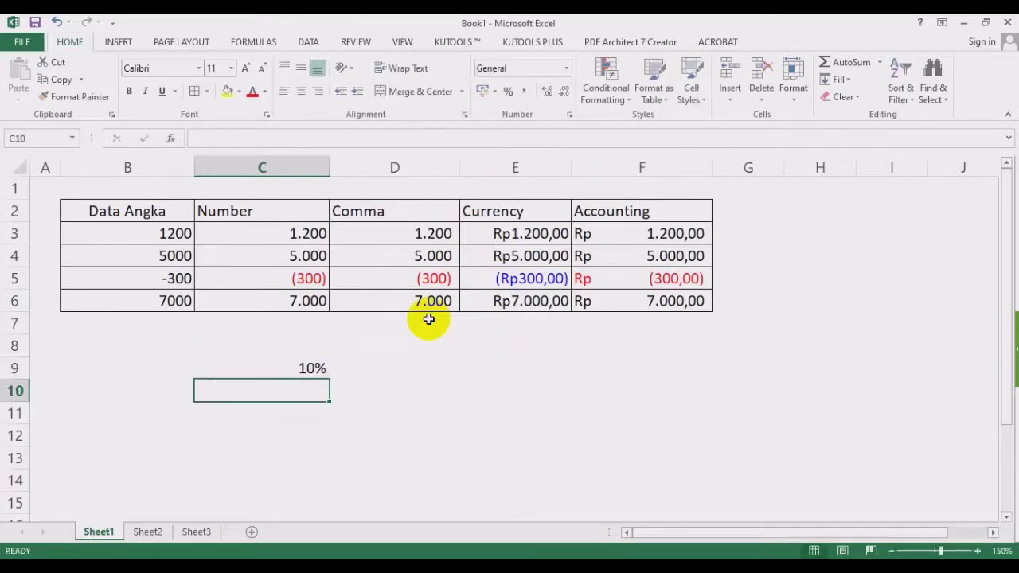
key("Up")
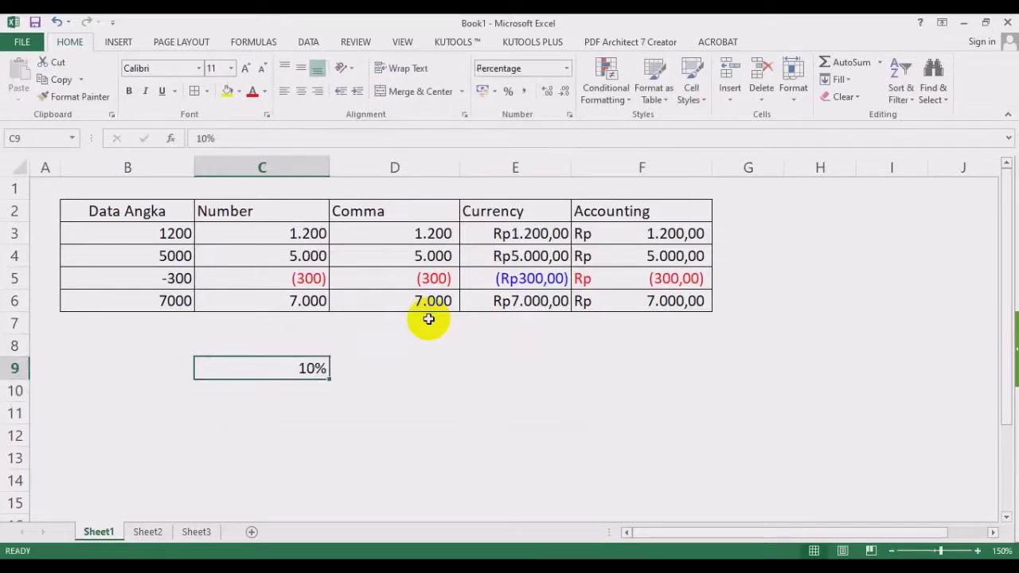
left_click(433, 362)
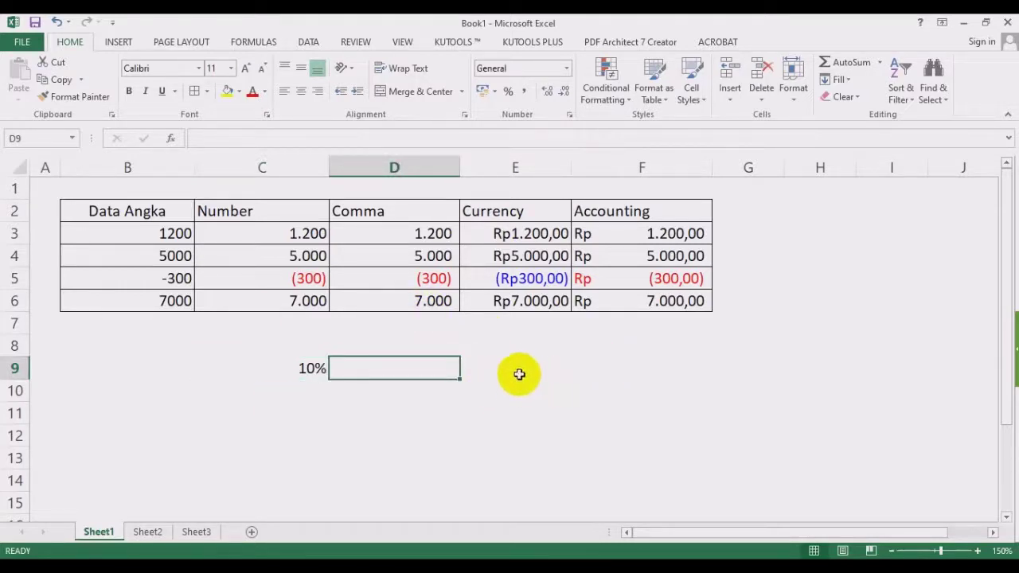
left_click(519, 373)
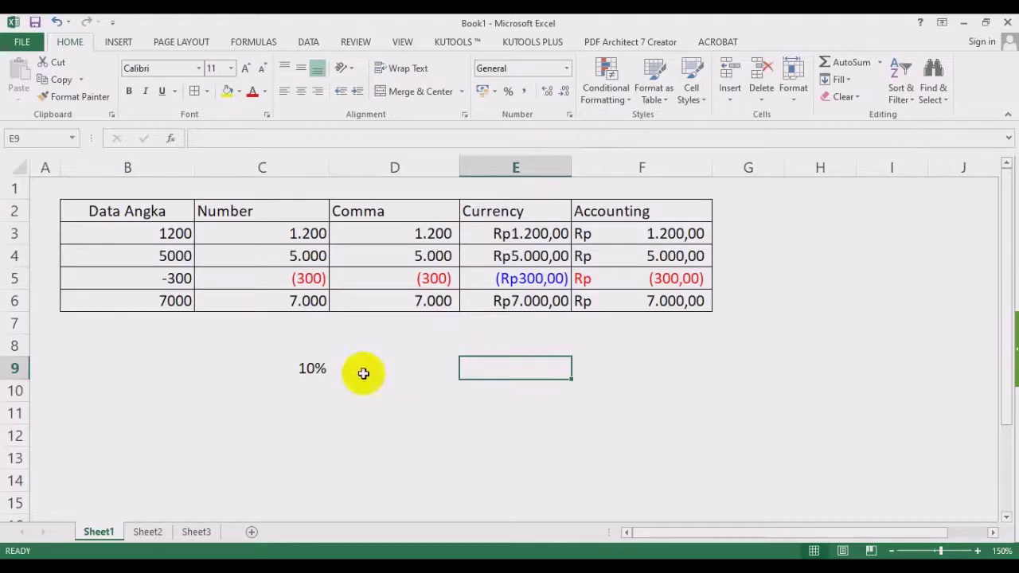
left_click(433, 364)
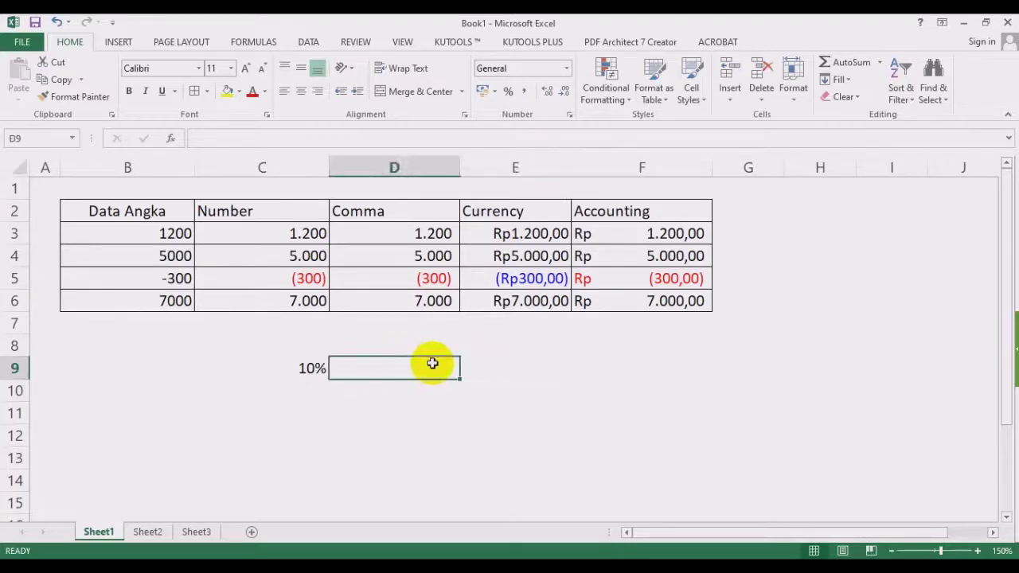
left_click(299, 368)
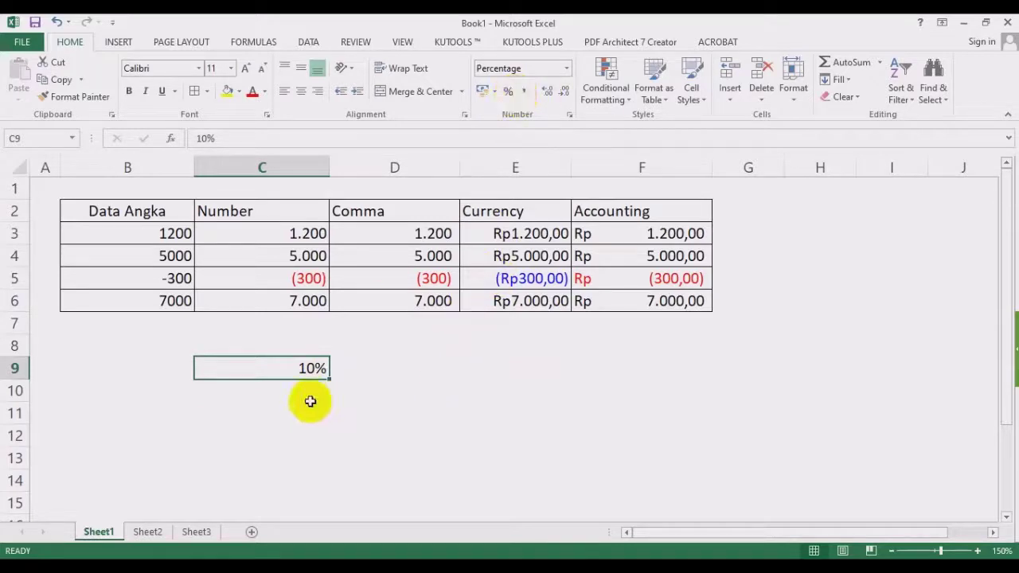
Enter the formula =2/4 in cell D9, which displays 0,5.
left_click(432, 366)
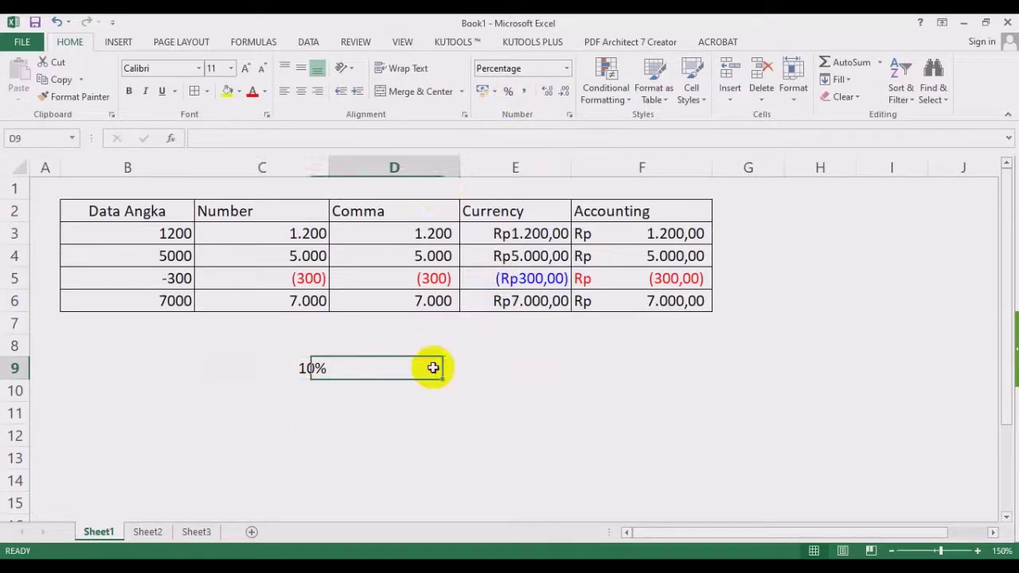
type("2")
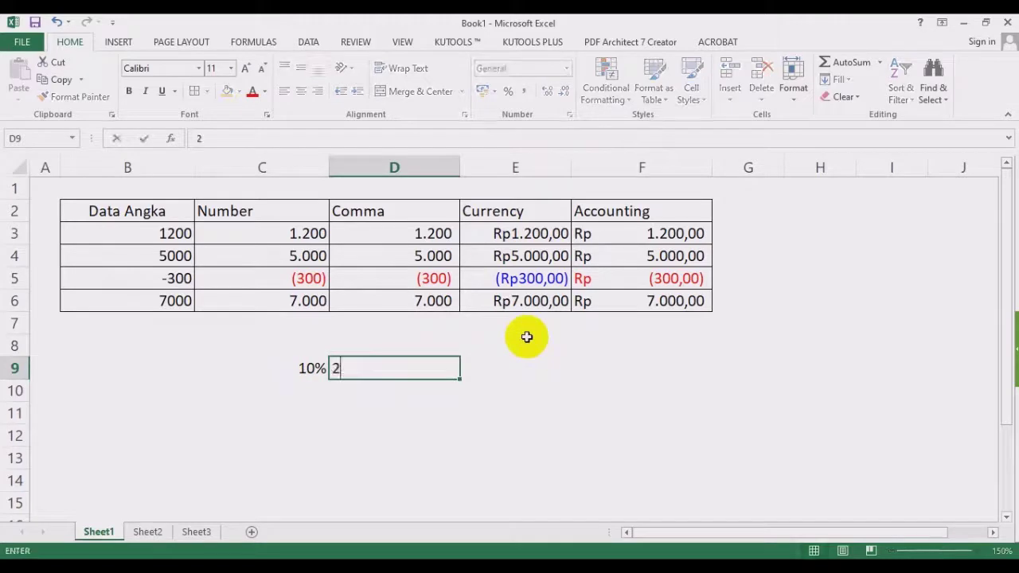
key("Escape")
type("=2/4")
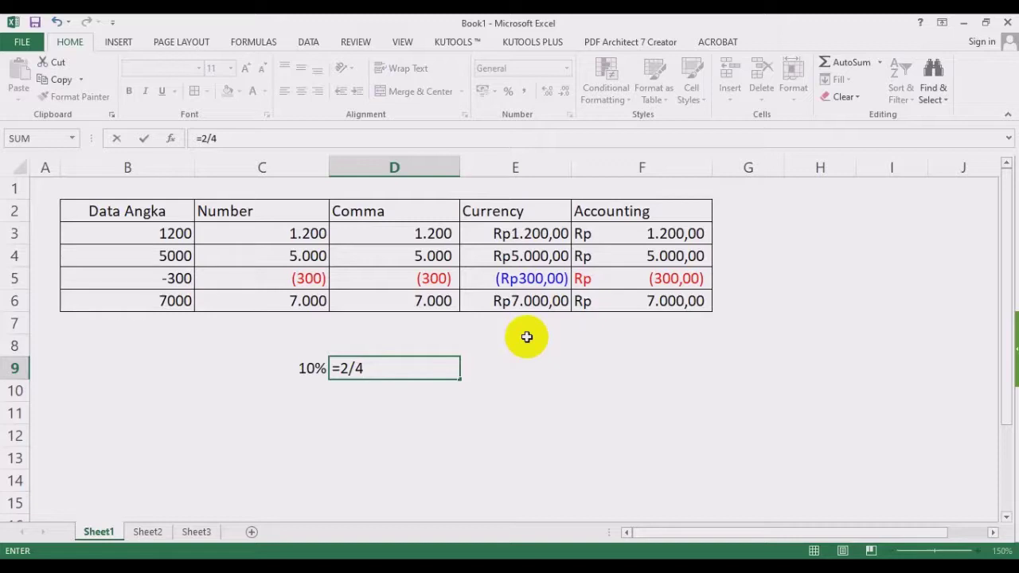
key("Return")
key("Up")
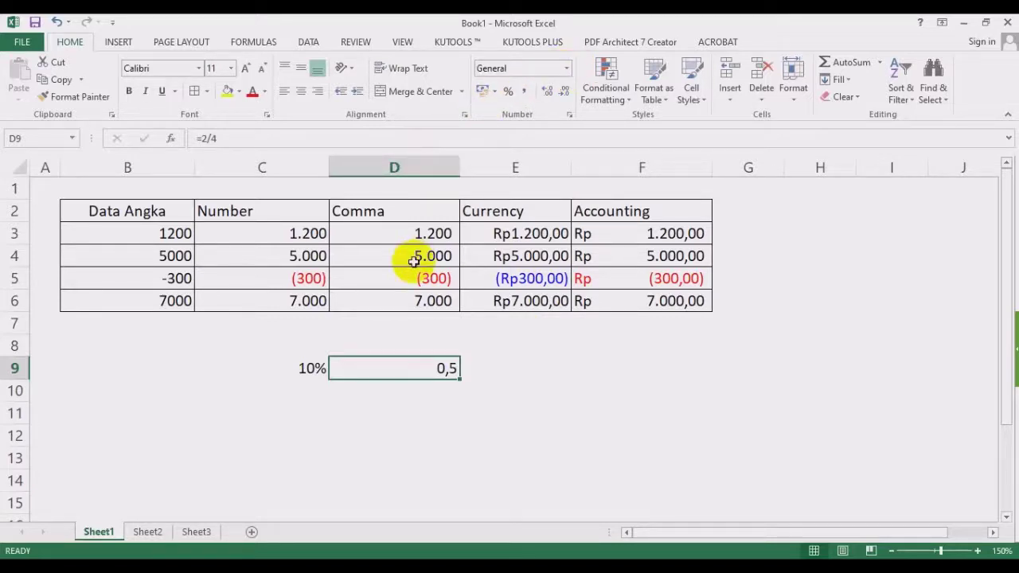
Format D9 as Percentage with 0 decimal places so =2/4 shows 50%.
left_click(566, 68)
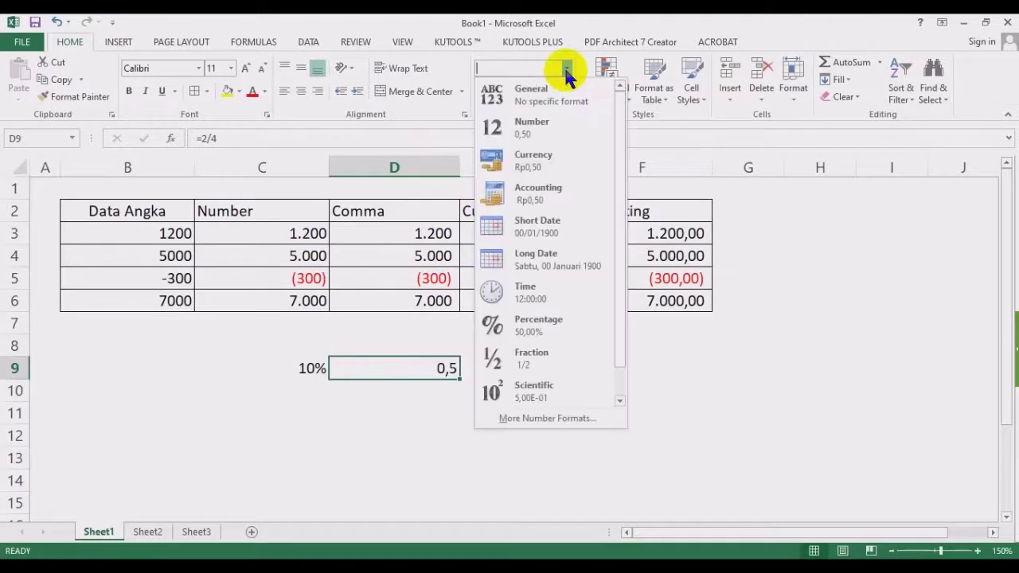
left_click(549, 420)
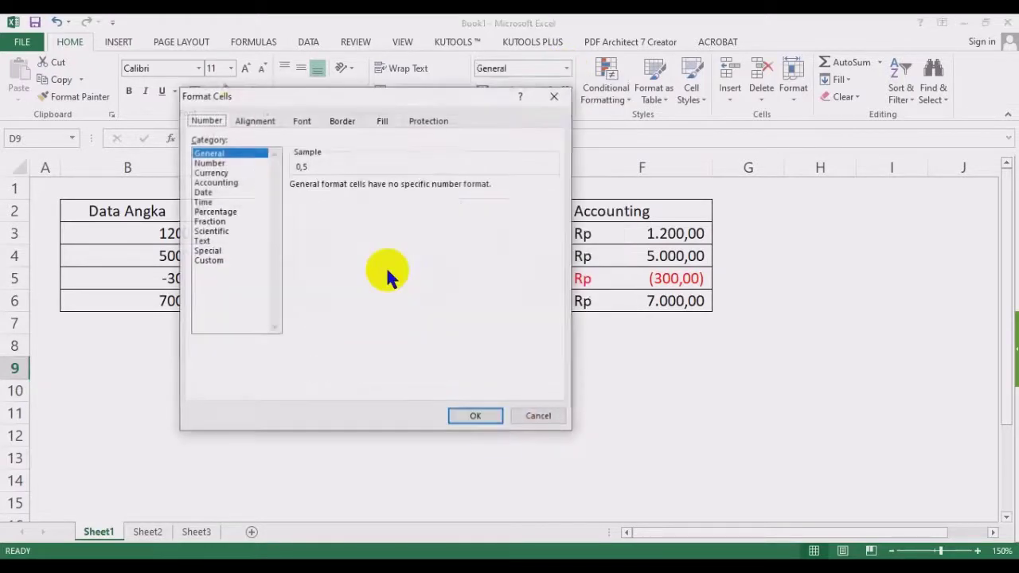
left_click(227, 211)
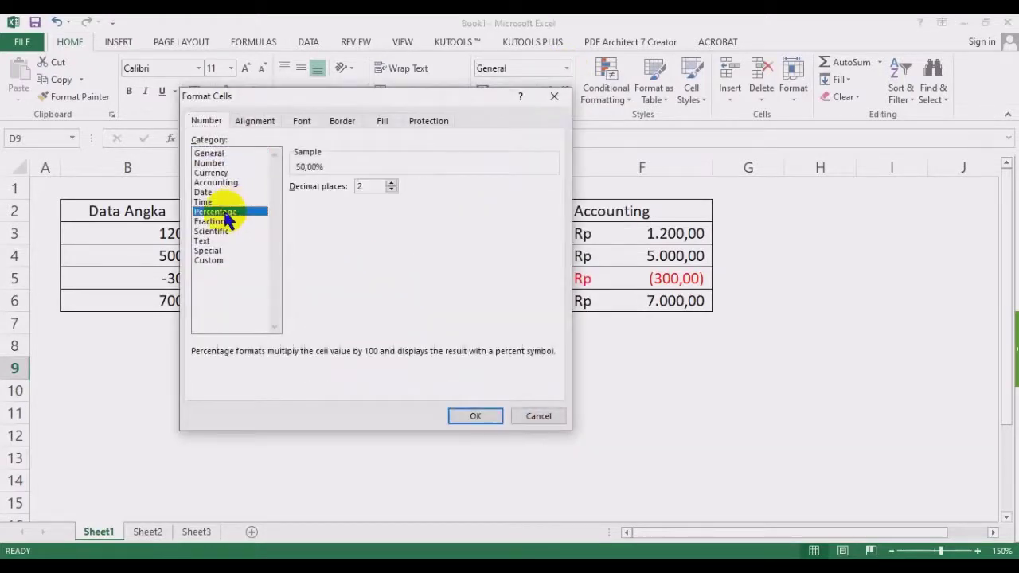
left_click(391, 189)
left_click(470, 417)
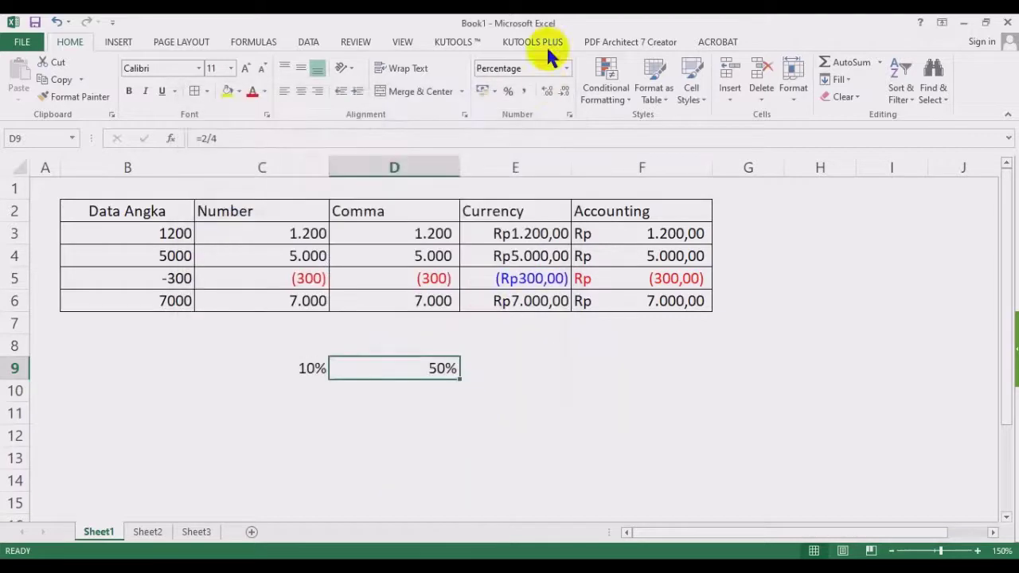
left_click(311, 367)
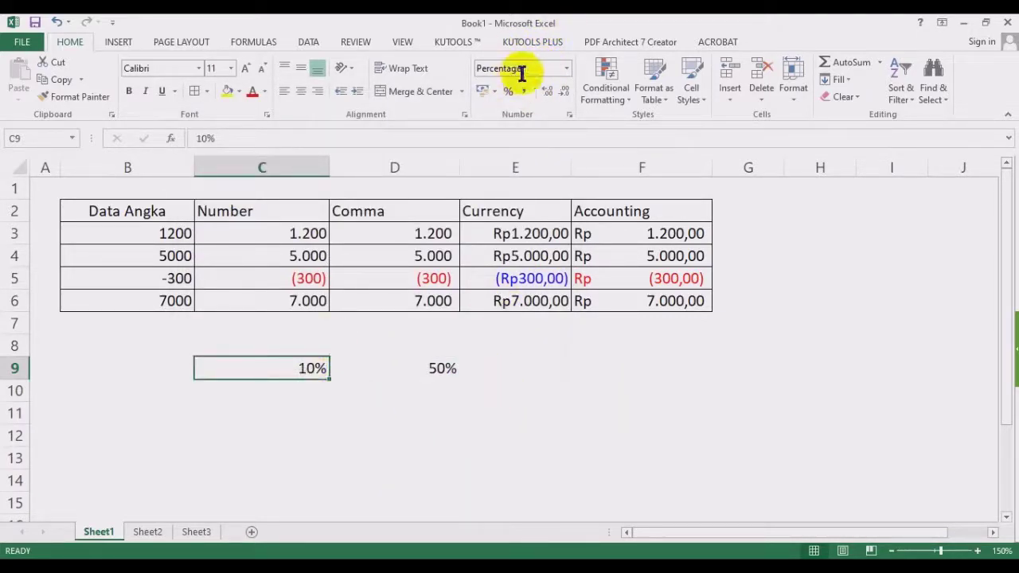
left_click(420, 368)
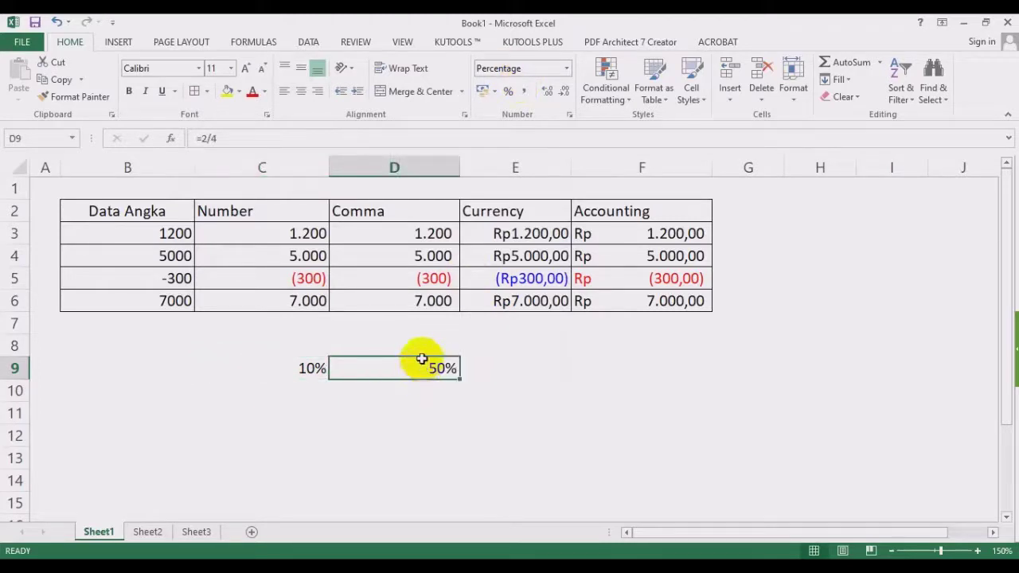
left_click(575, 389)
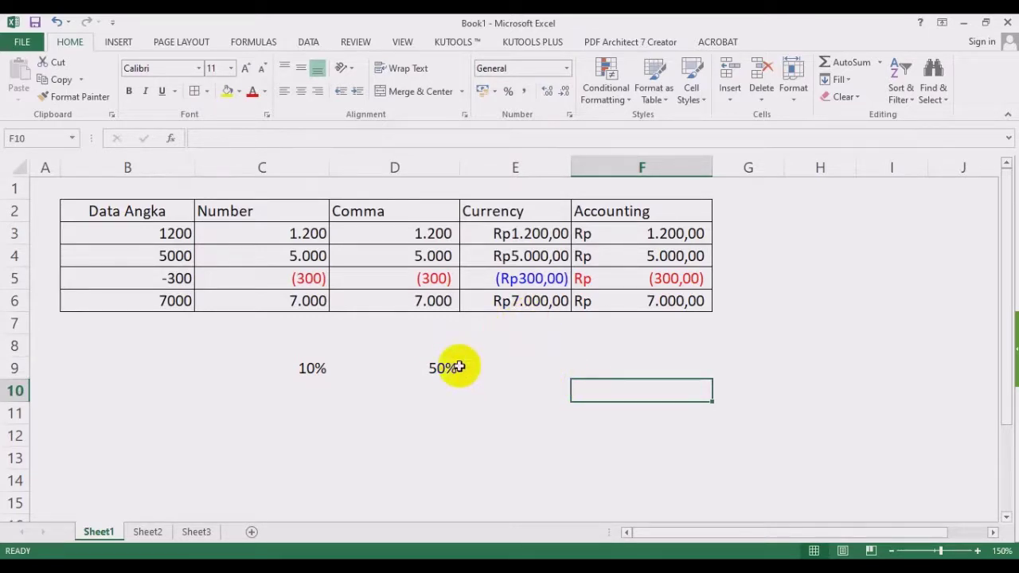
Switch to Sheet2, hide its gridlines, zoom to 140% and slightly widen column B.
left_click(151, 534)
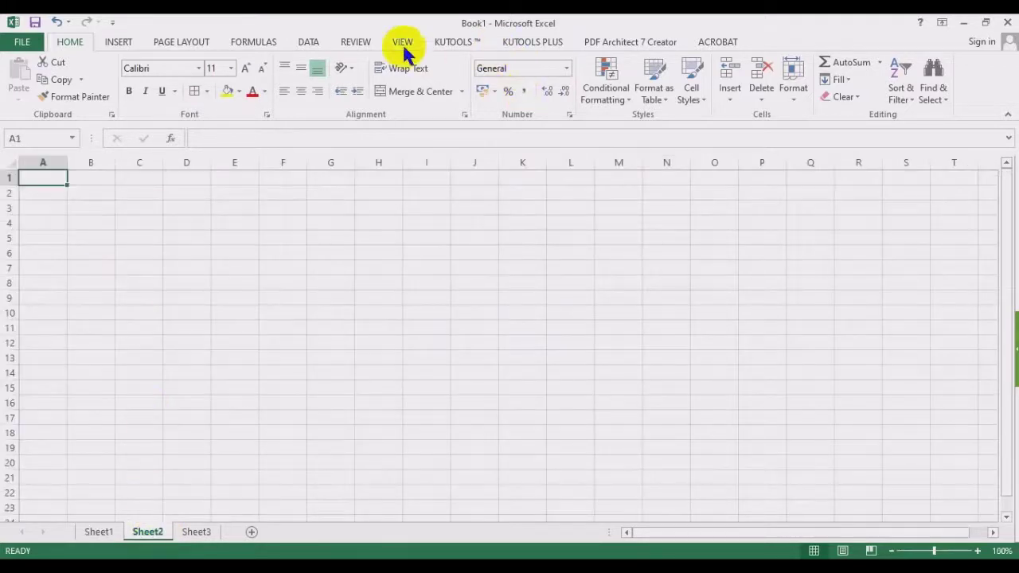
left_click(403, 43)
left_click(191, 91)
left_click(414, 430)
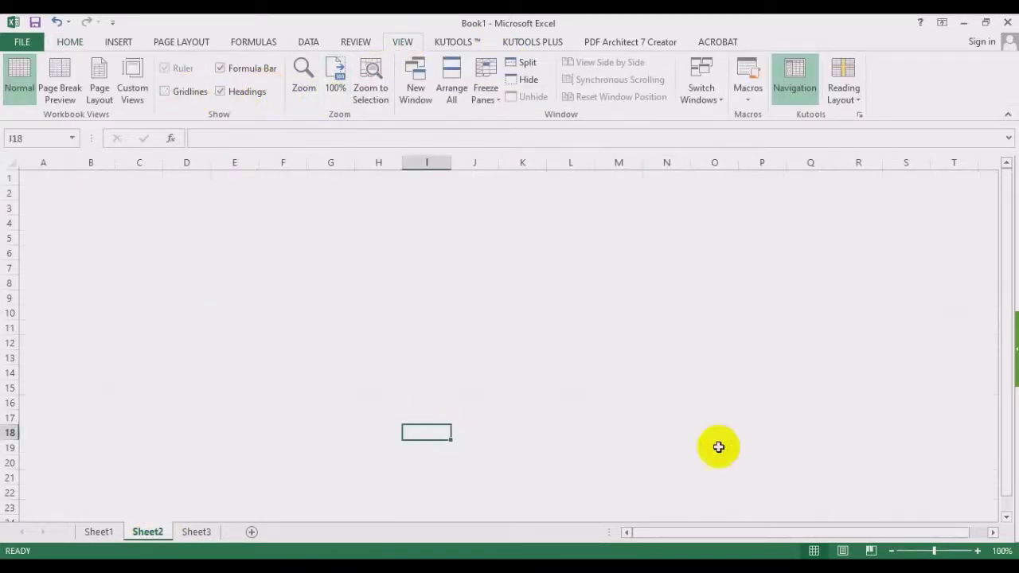
left_click(978, 551)
left_click(977, 551)
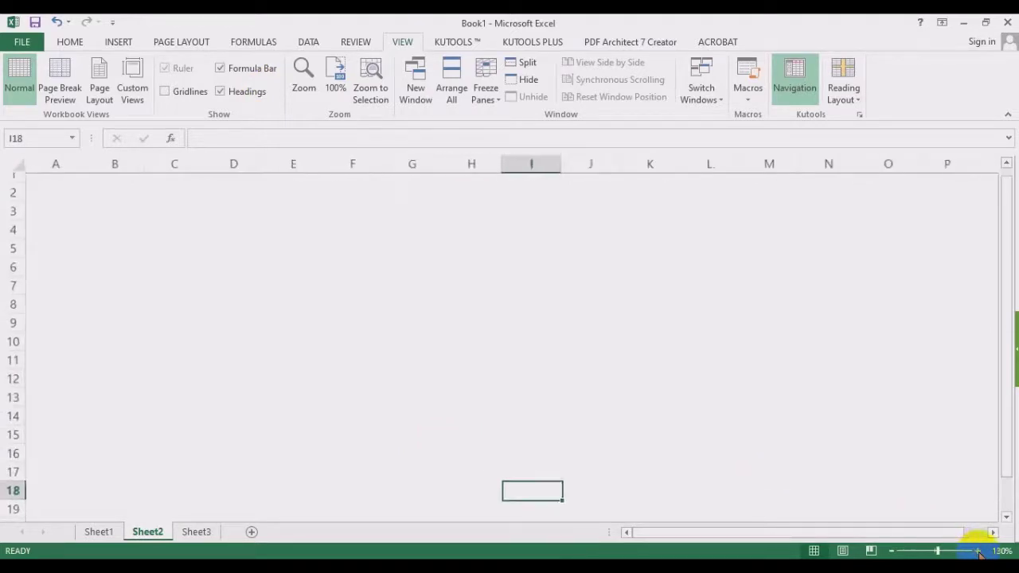
left_click(977, 551)
left_click(978, 551)
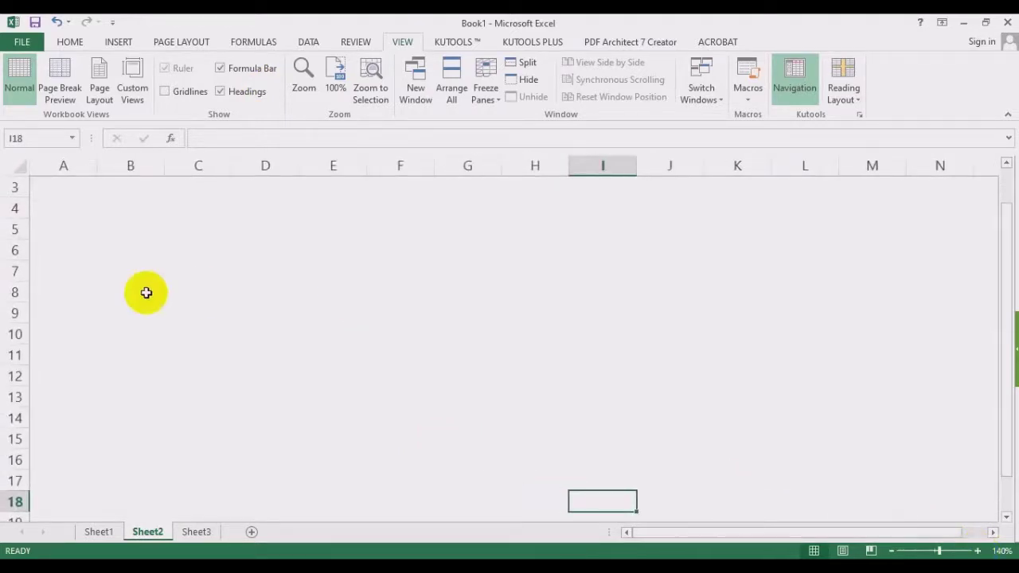
left_click(133, 226)
left_click_drag(164, 165, 173, 166)
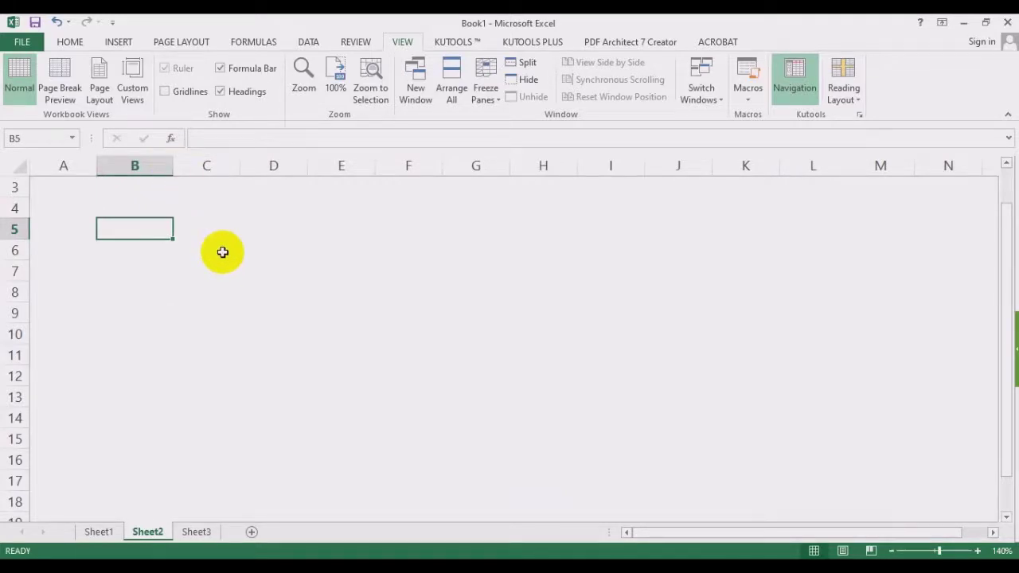
Type the heading Data Jam in B5 and apply All Borders to B5:F11.
type("Data Jam")
key("Return")
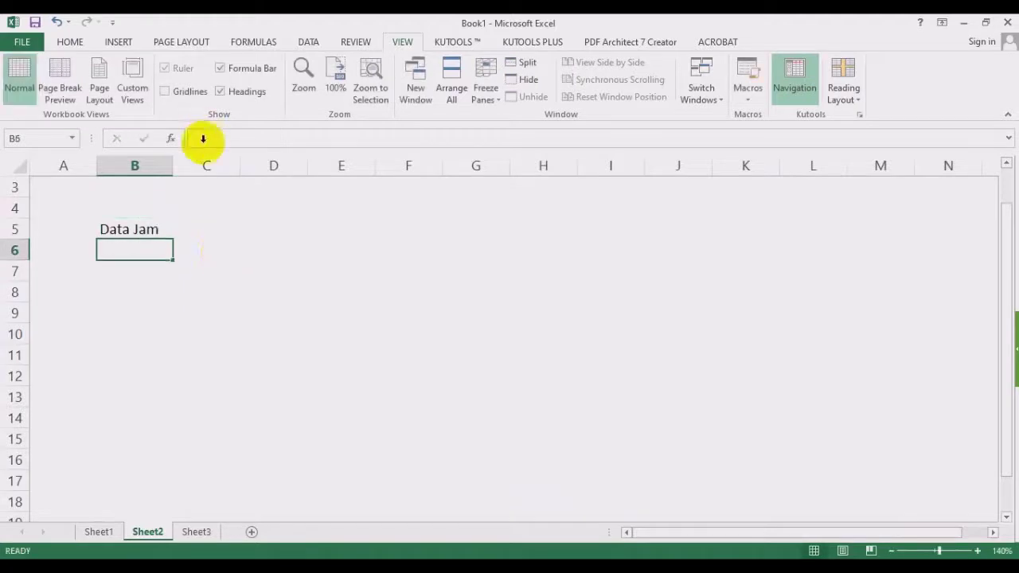
left_click_drag(146, 228, 394, 362)
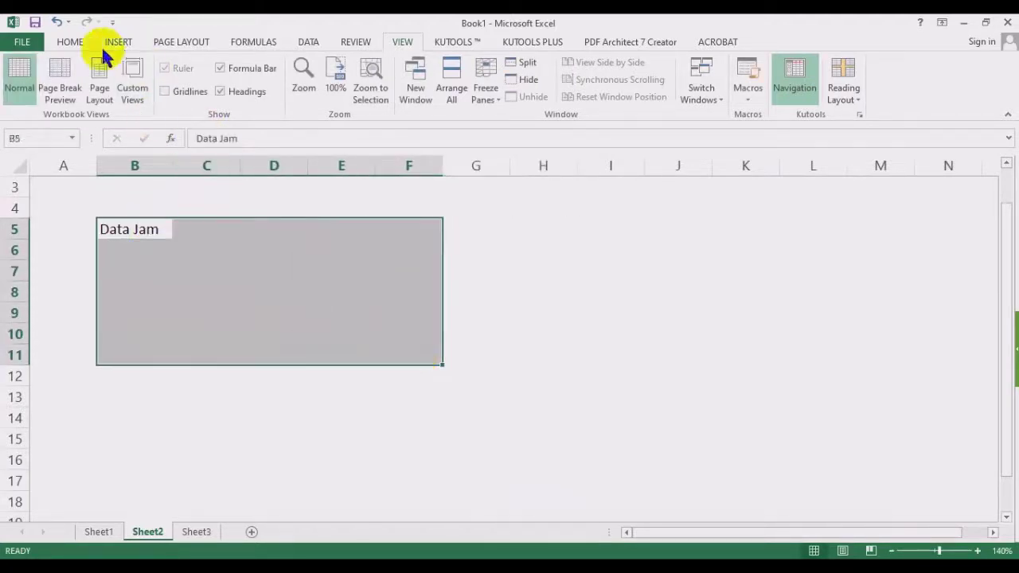
left_click(69, 42)
left_click(197, 90)
left_click(261, 266)
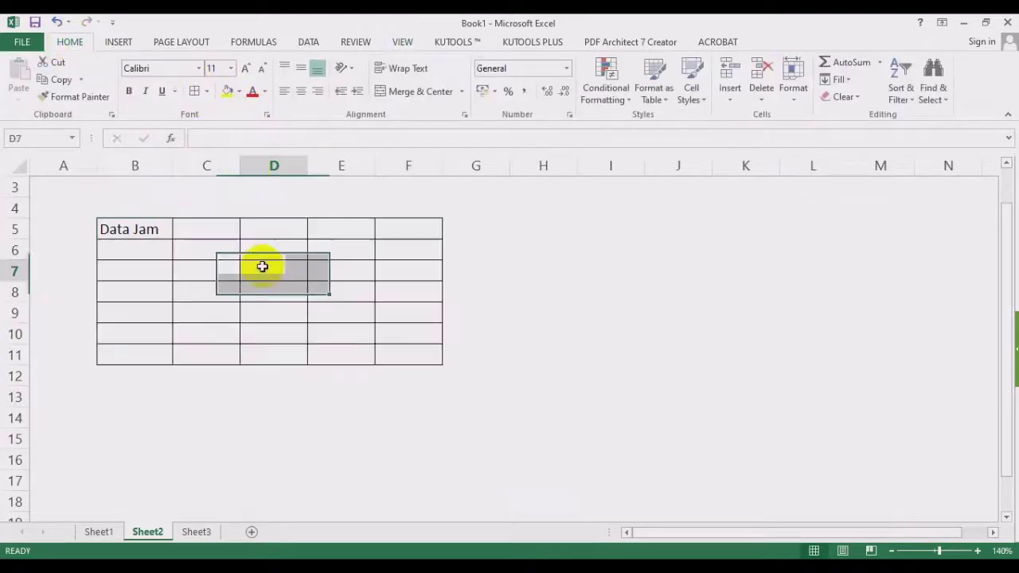
Widen columns B through F equally and centre the B5:F5 header row.
left_click_drag(159, 166, 426, 169)
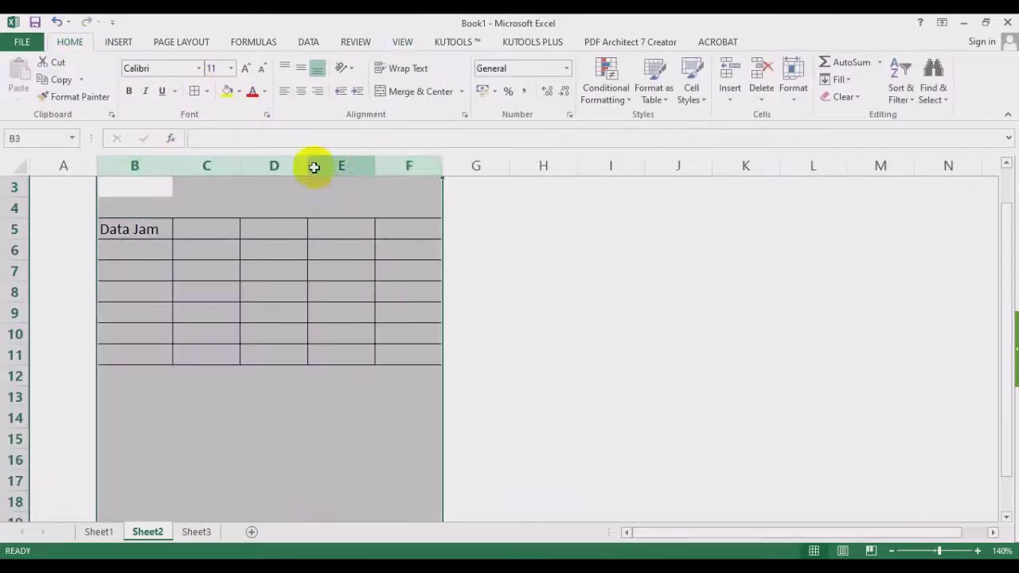
left_click(487, 234)
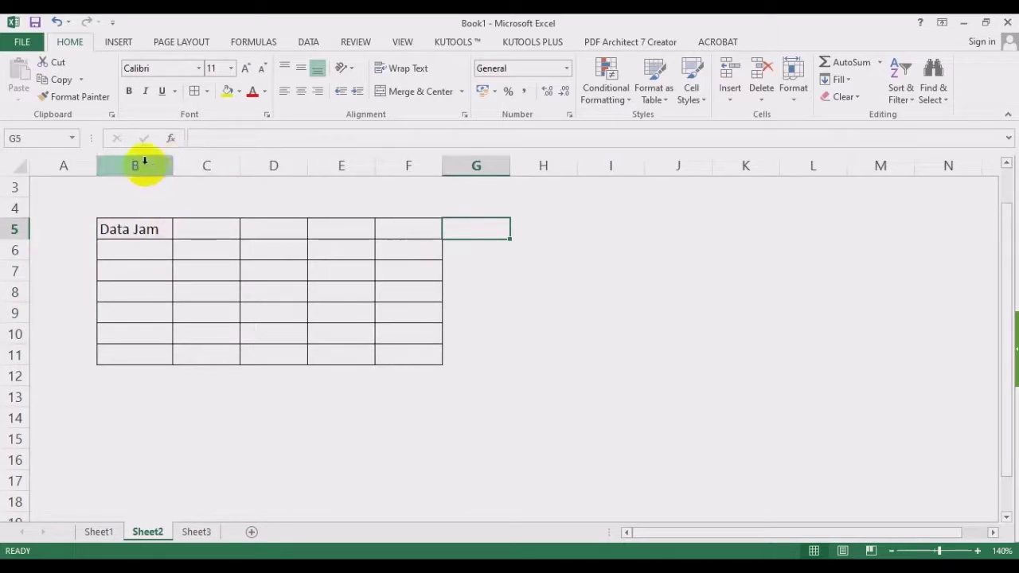
left_click_drag(144, 163, 392, 165)
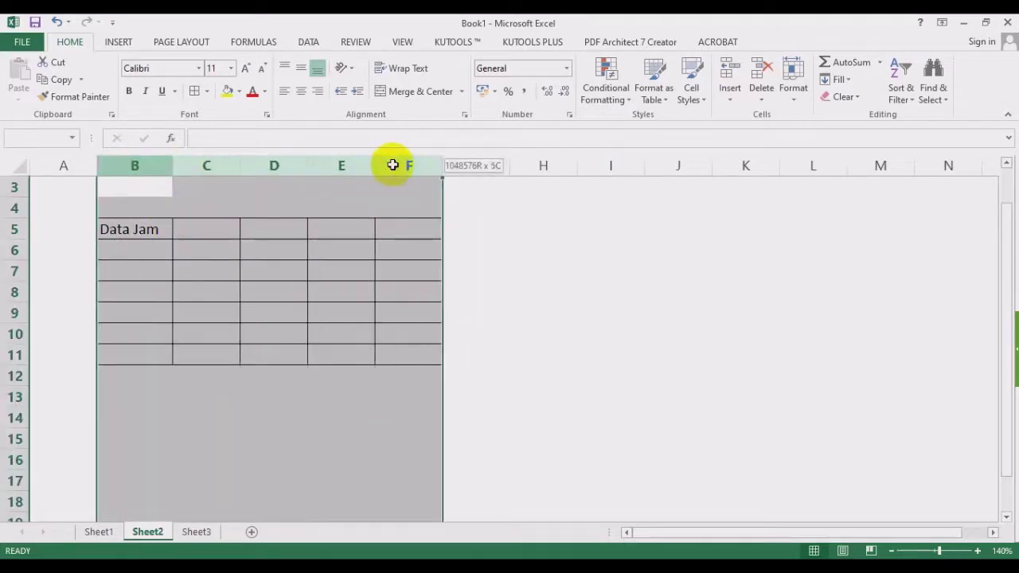
left_click_drag(173, 164, 209, 169)
left_click_drag(166, 228, 589, 235)
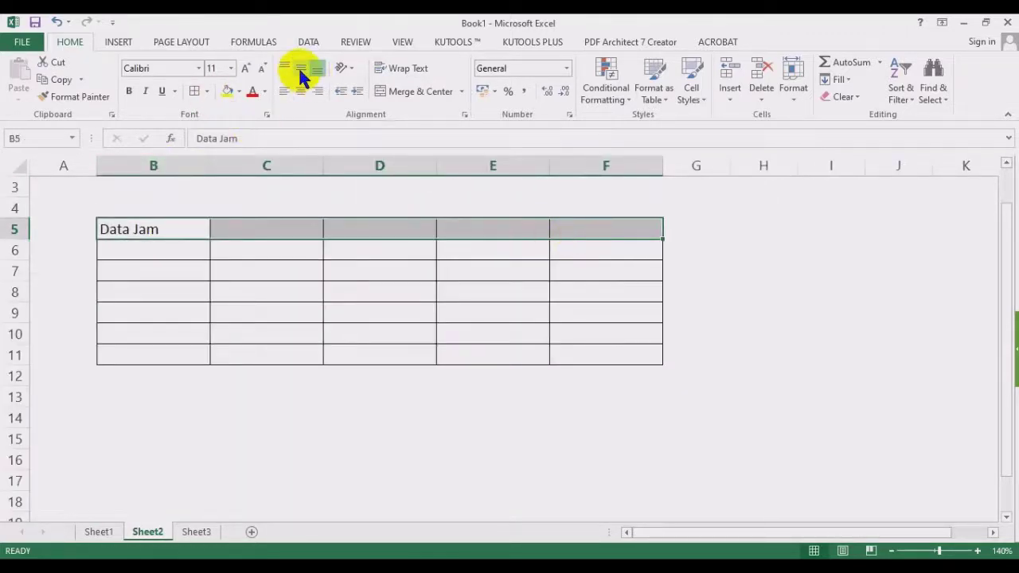
left_click(301, 91)
left_click(161, 246)
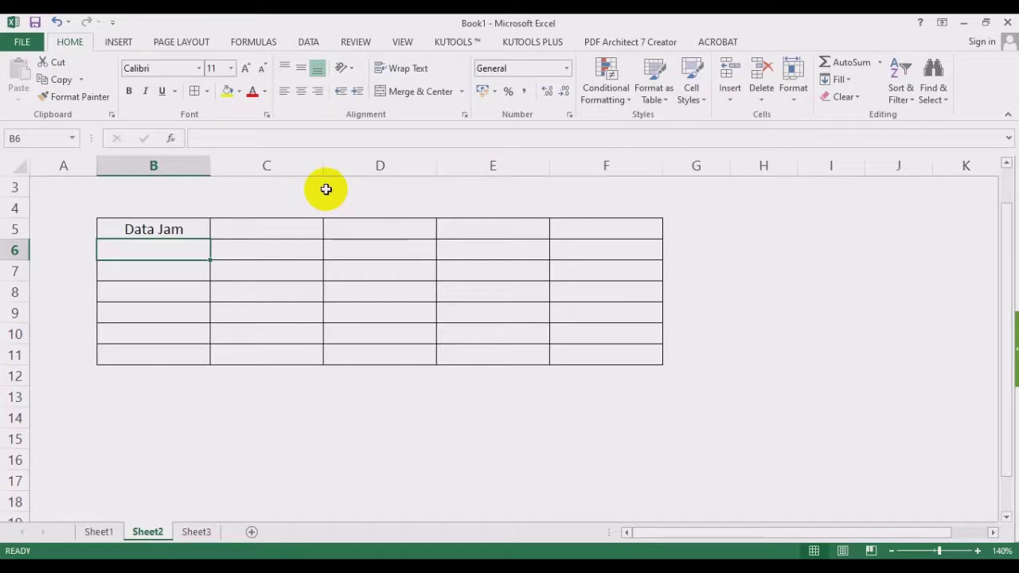
Enter the times 10:10:00, 13:00:50 and 23:00:00 in B6, B7 and B8.
type("10:10")
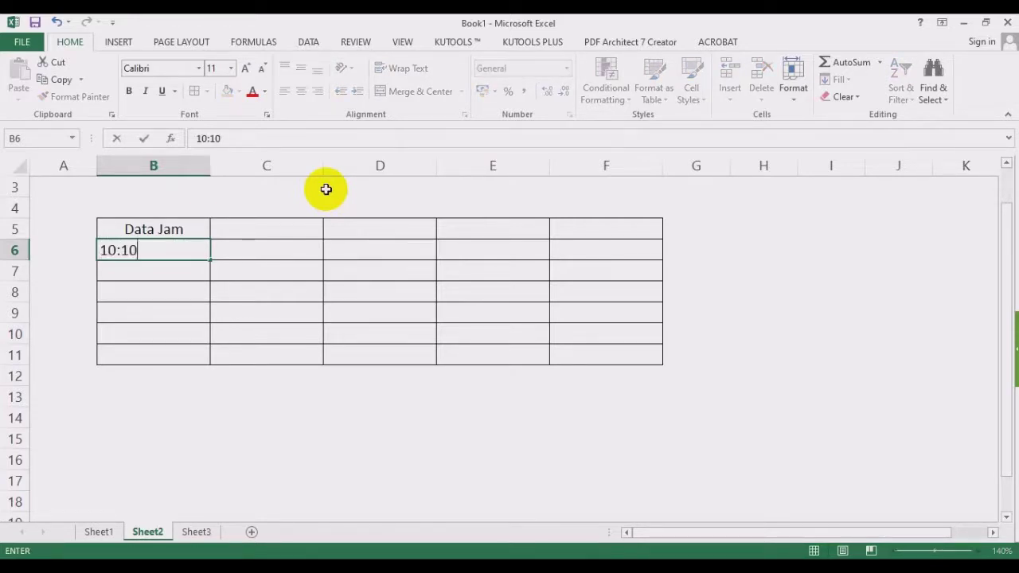
type(":00")
key("Return")
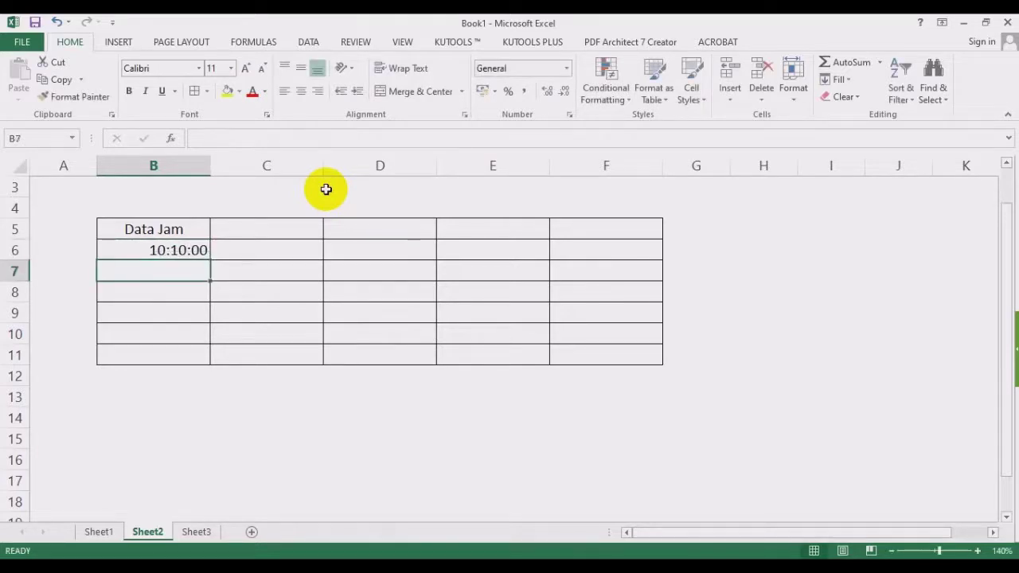
type("13:00:")
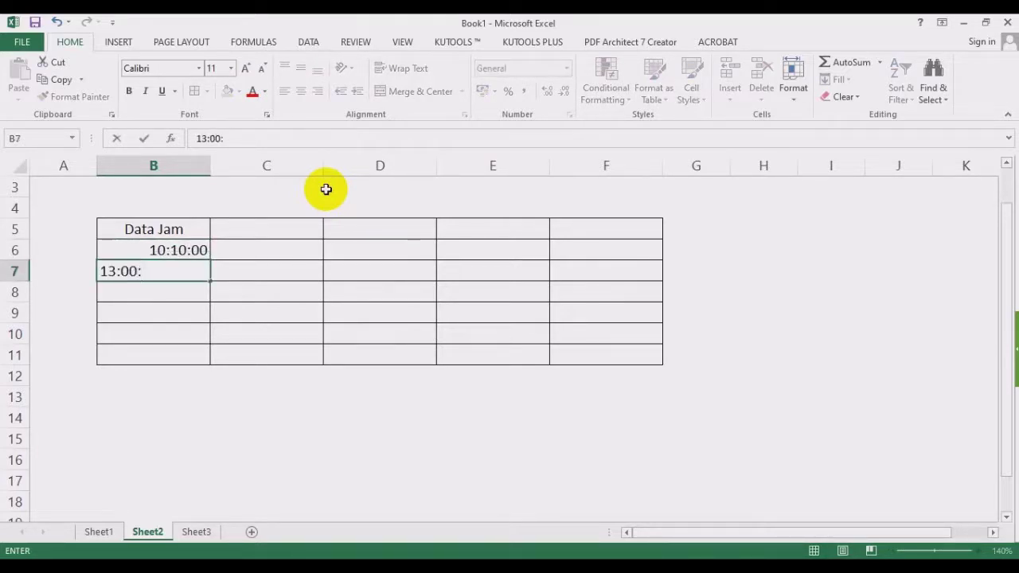
type("50")
key("Return")
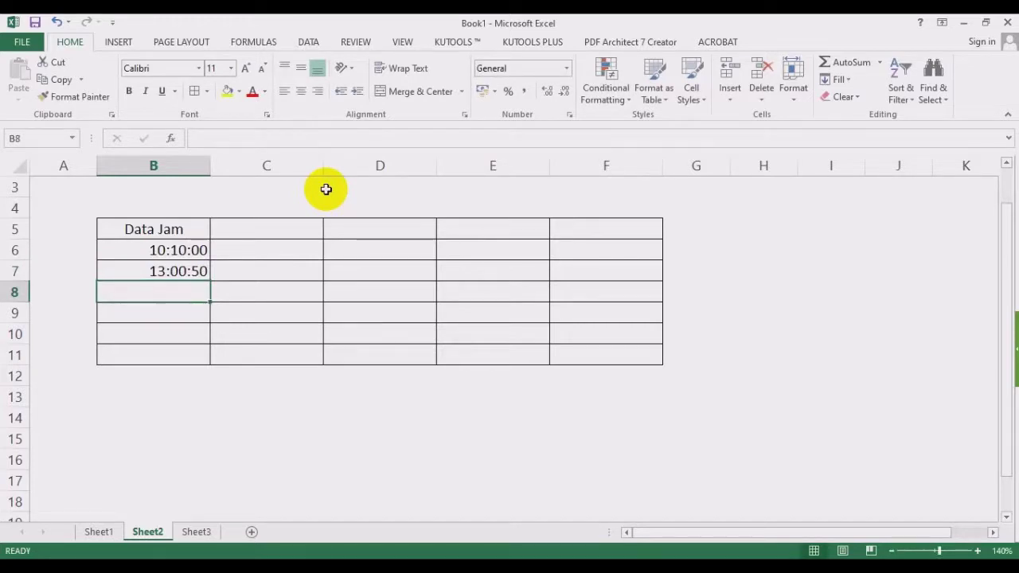
type("23:00")
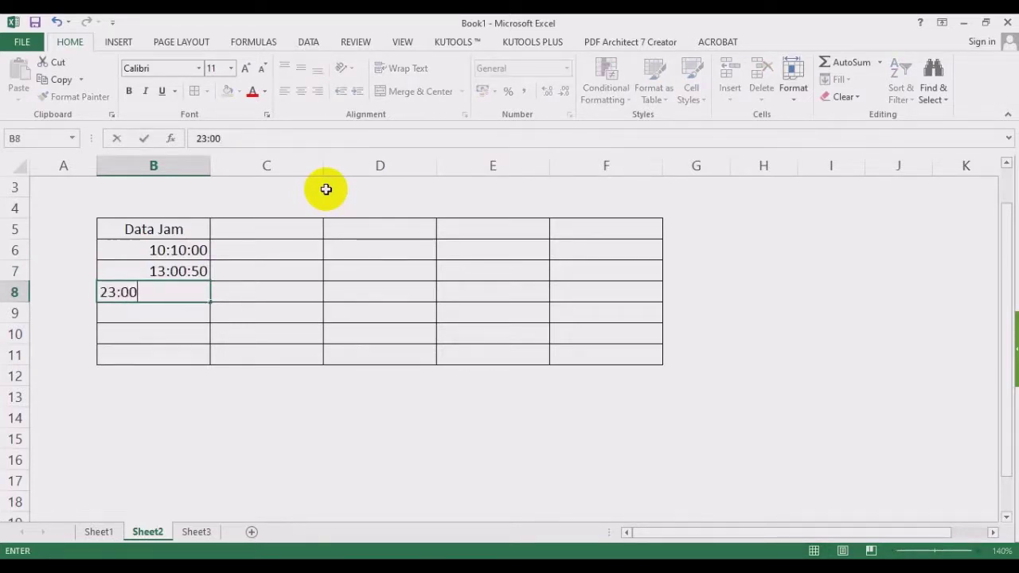
type(":00")
key("Return")
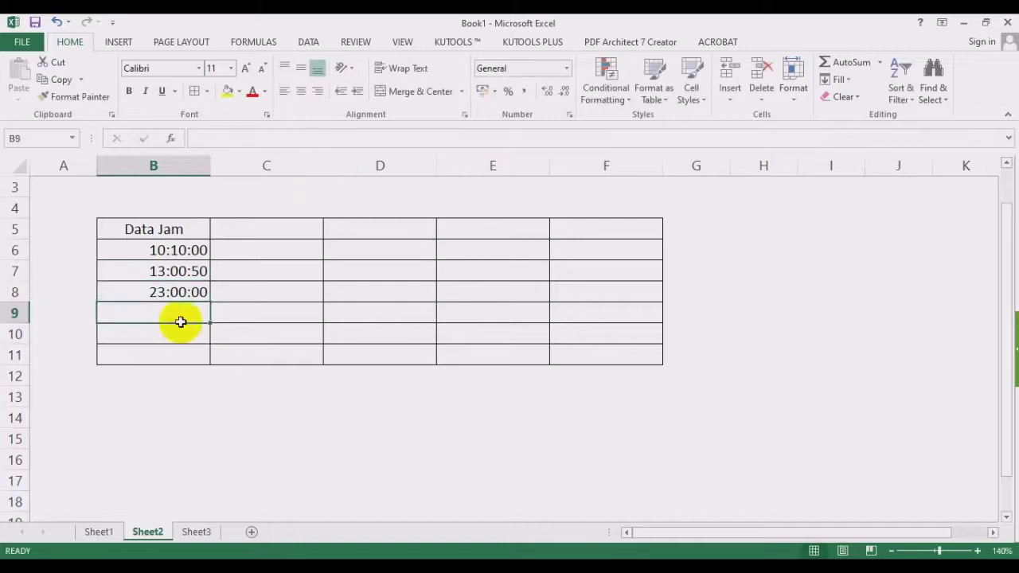
mouse_move(153, 312)
left_mouse_down()
mouse_move(295, 307)
mouse_move(587, 327)
mouse_move(613, 354)
left_mouse_up()
Apply Clear All to B9:F11, removing the unused bordered rows below the times.
left_click(856, 97)
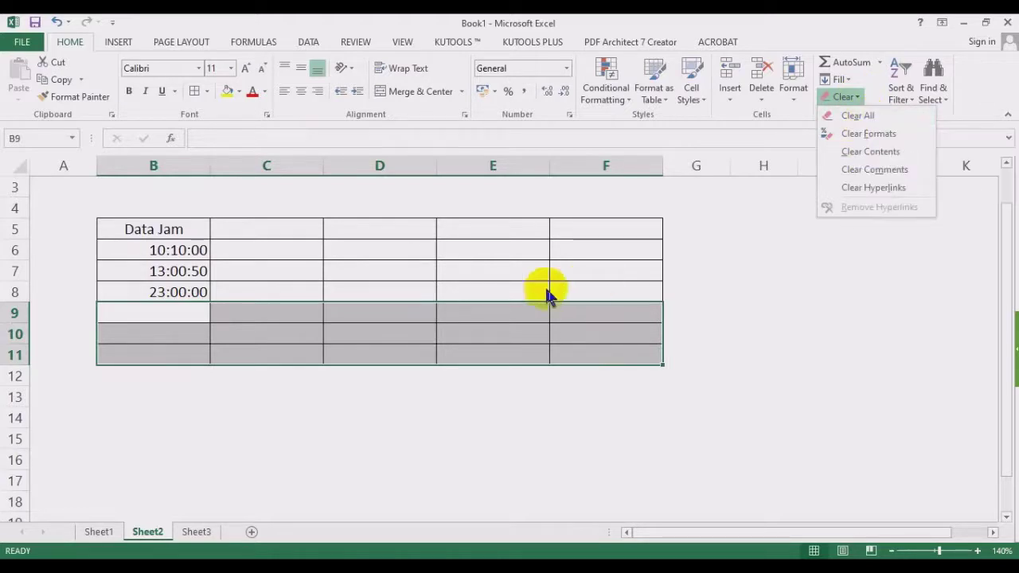
left_click(330, 341)
left_click_drag(175, 313, 637, 352)
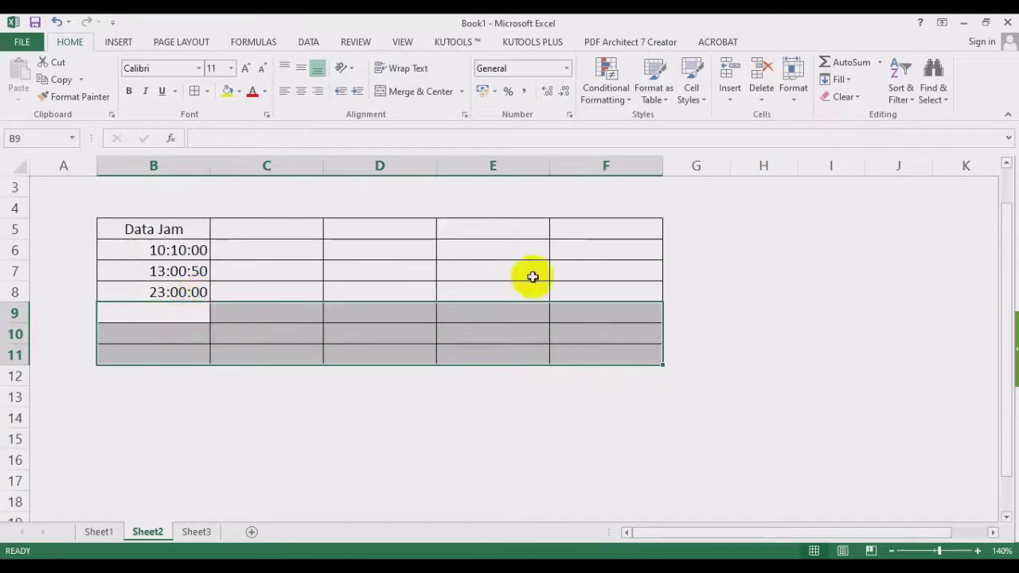
left_click(905, 227)
left_click_drag(179, 321, 623, 348)
left_click(845, 97)
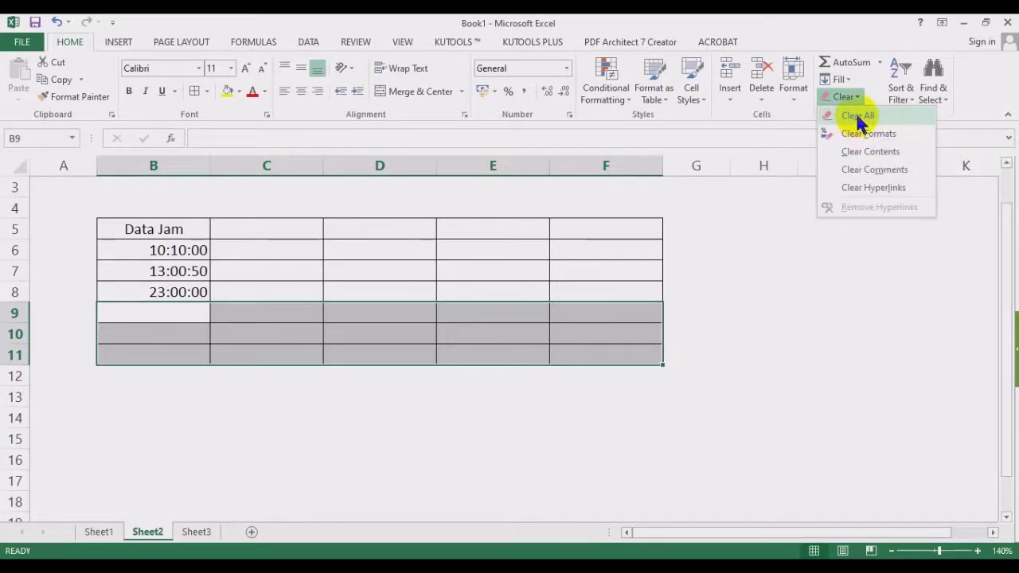
left_click(857, 116)
left_click(168, 253)
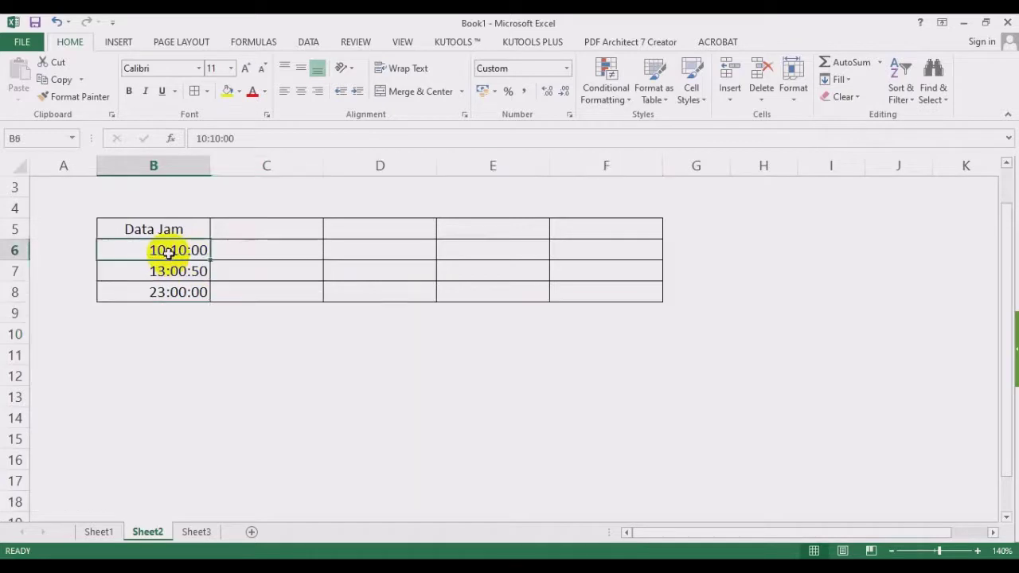
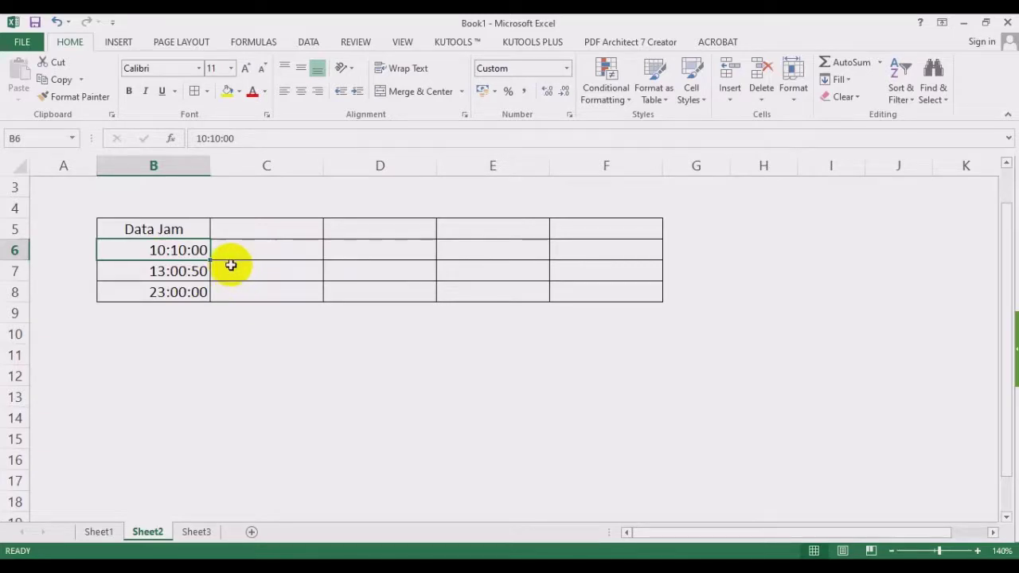
Change the B7 time to 03:00:50 and copy the three times across columns C to F.
key("F2")
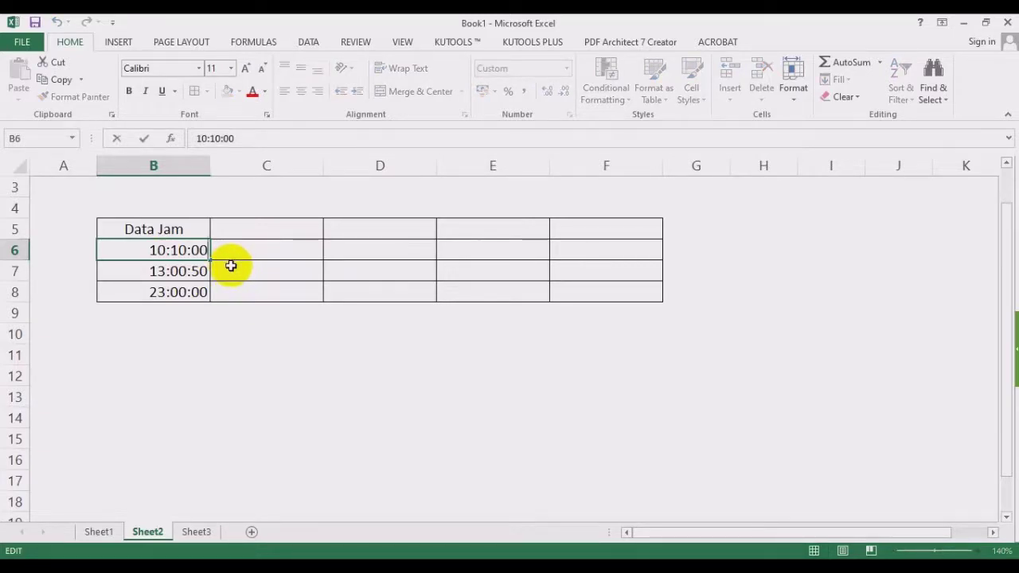
key("Return")
key("F2")
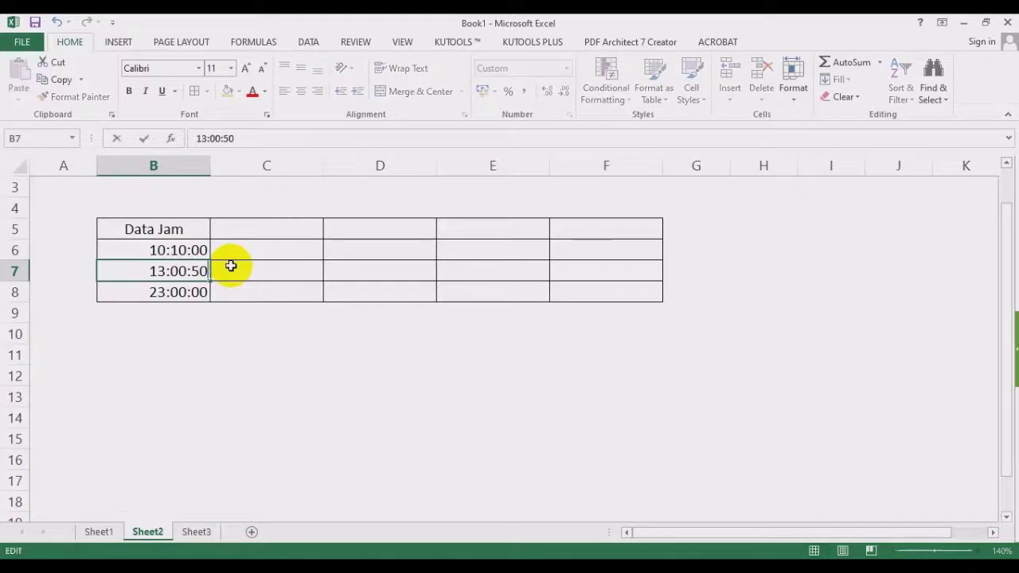
left_click(148, 271)
key("shift+Right")
key("Delete")
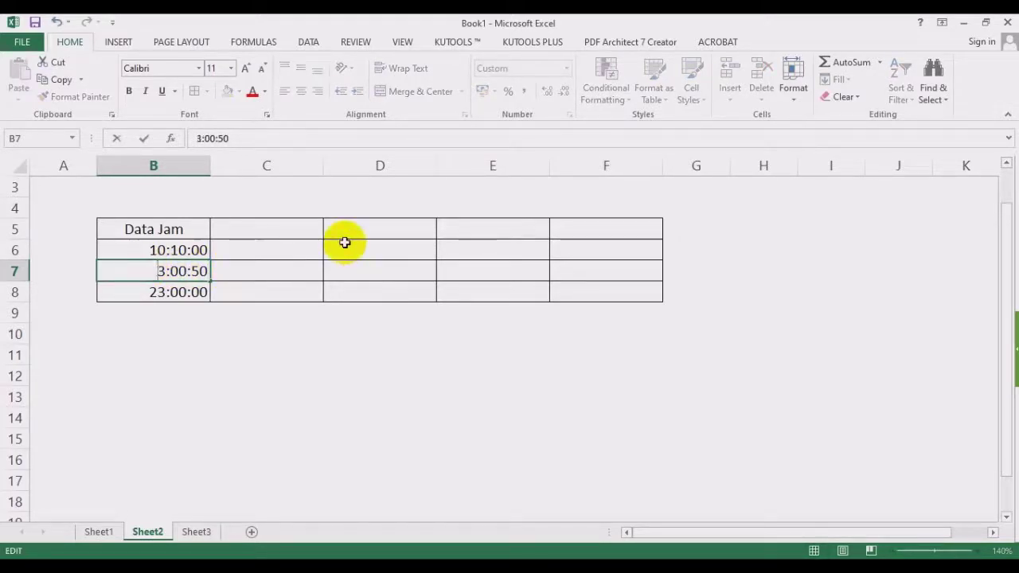
key("Return")
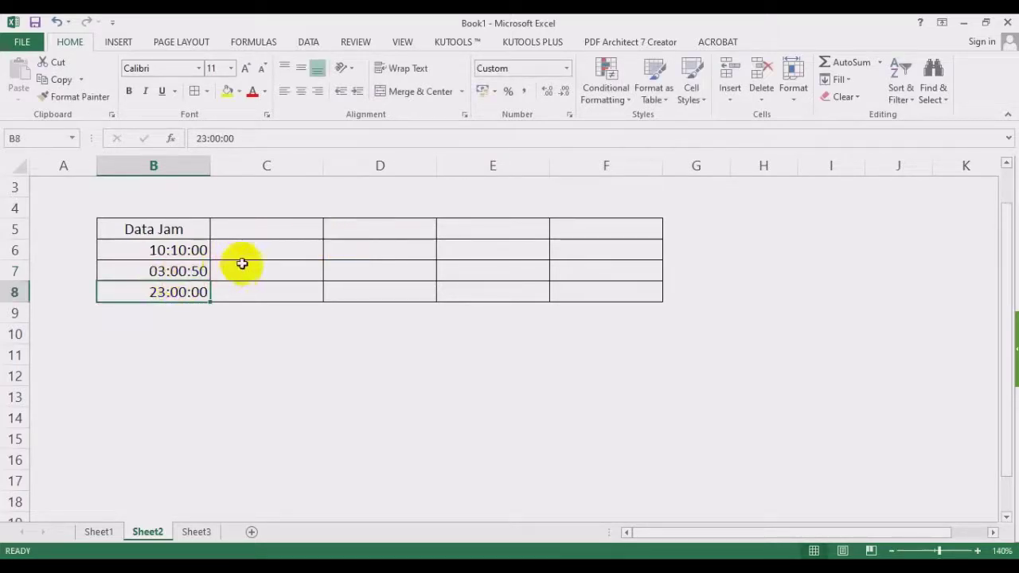
left_click_drag(199, 253, 665, 278)
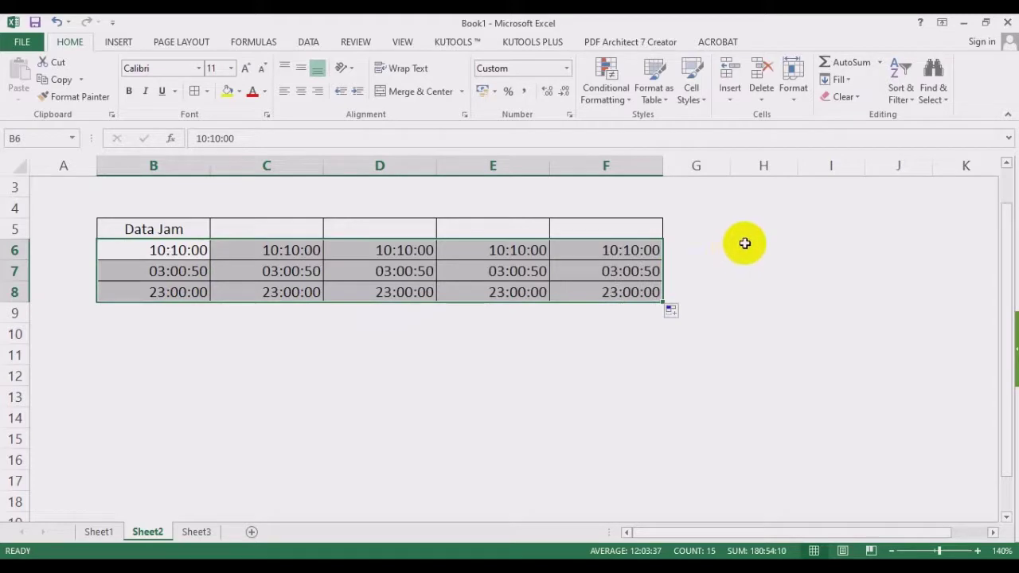
left_click_drag(289, 255, 288, 290)
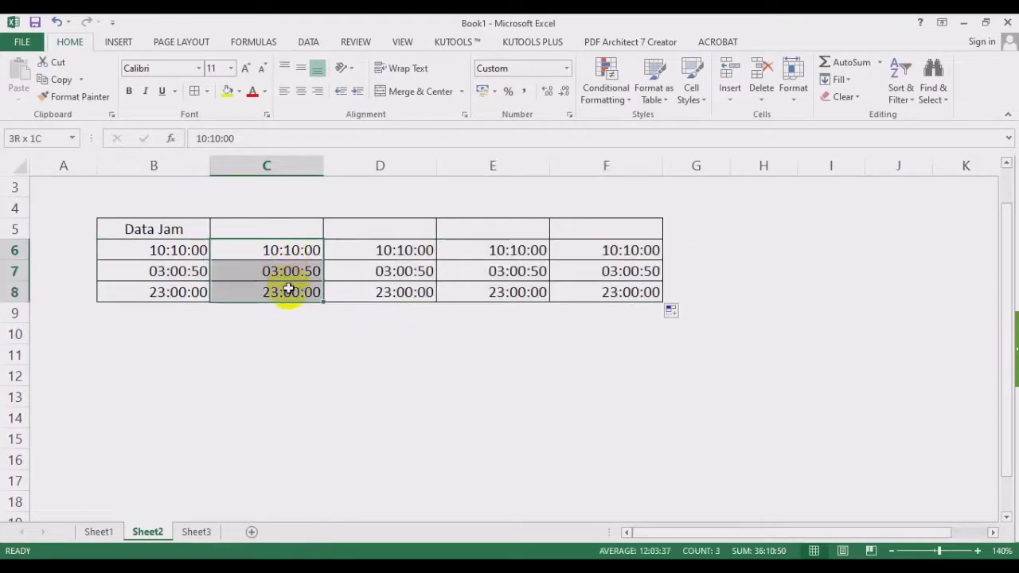
Enter the headers h:mm in C5 and hh:mm in D5.
left_click(287, 237)
type("h:mm")
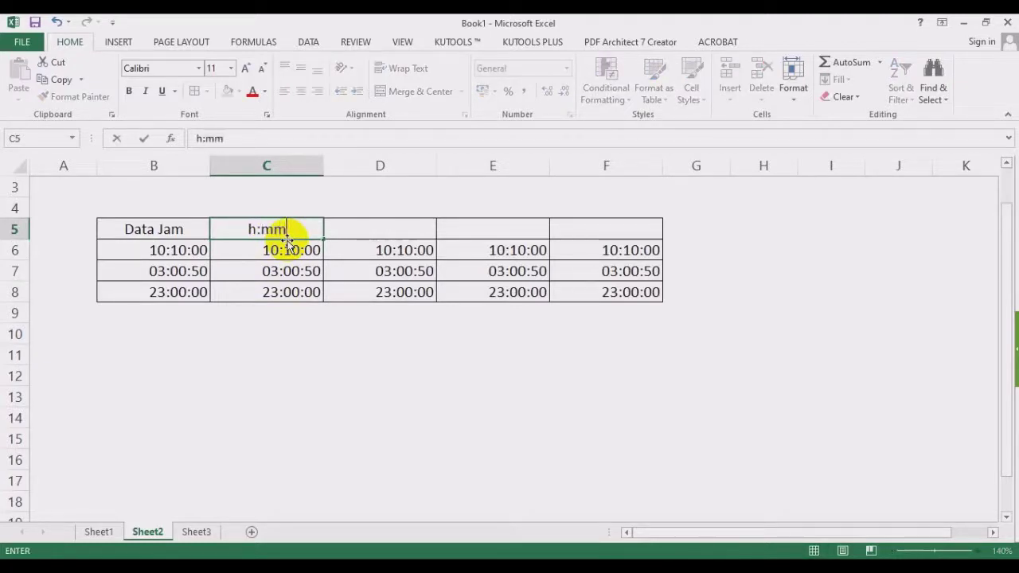
key("Return")
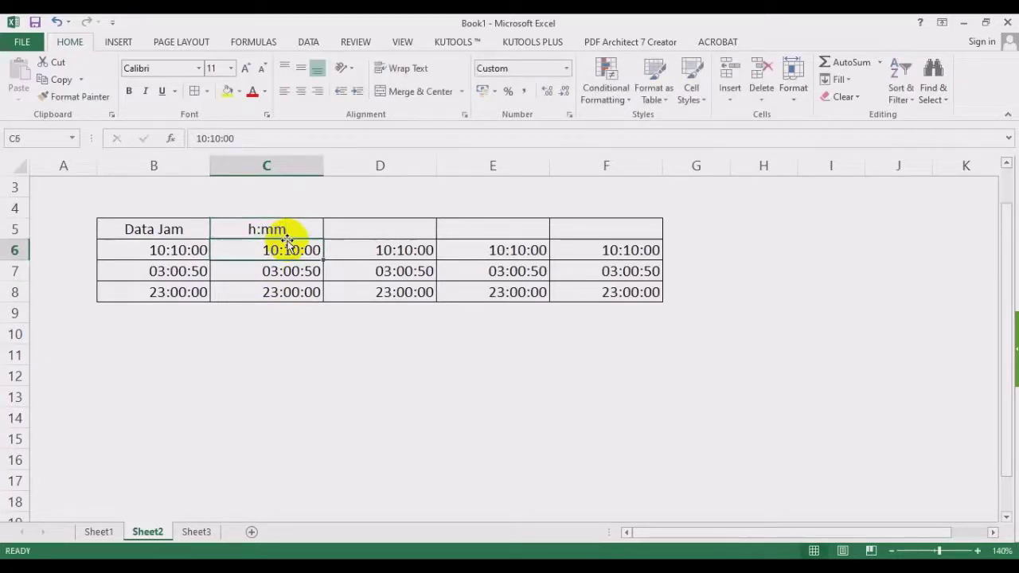
left_click(338, 228)
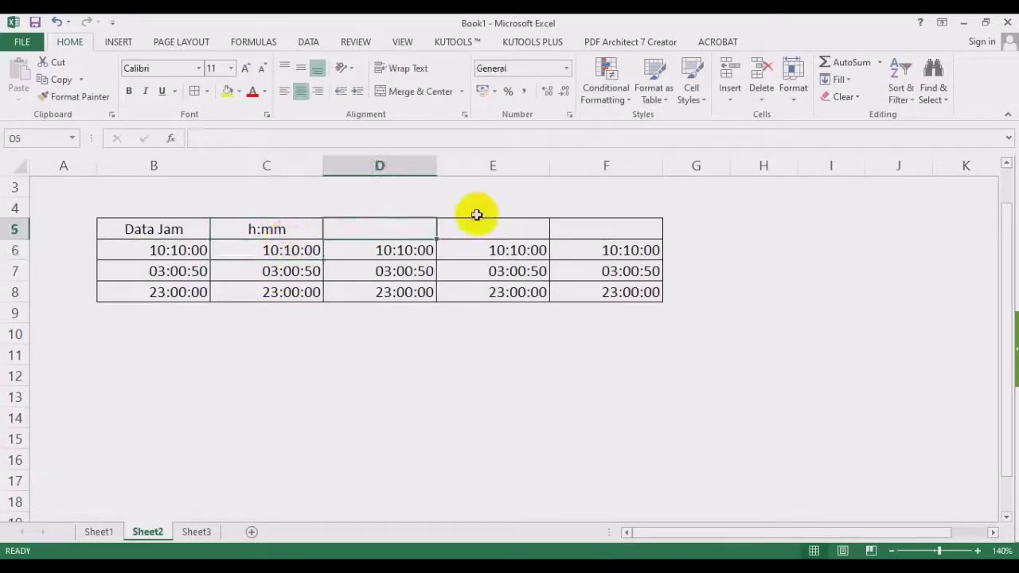
left_click(268, 228)
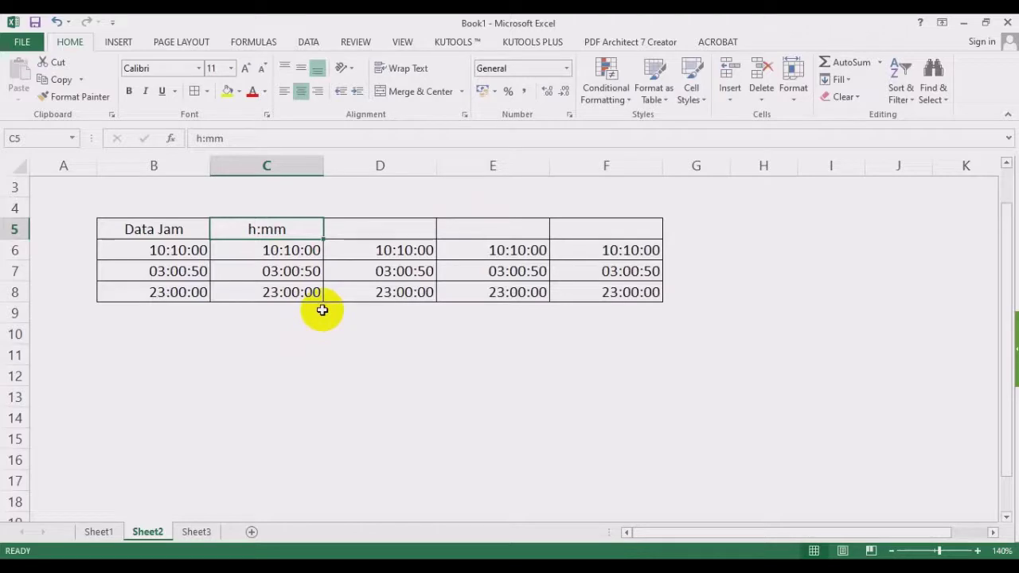
left_click(387, 232)
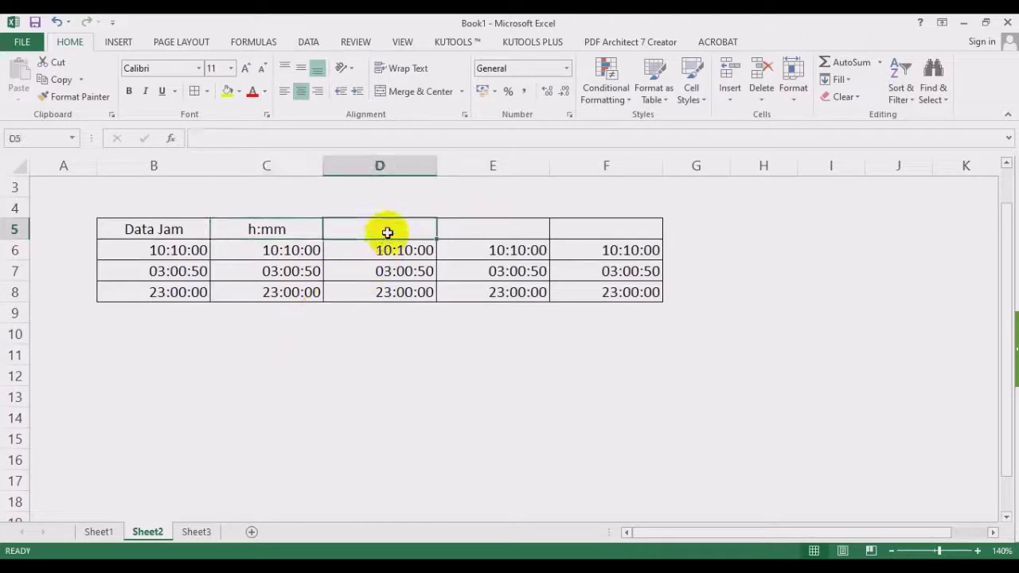
type("hh:mm")
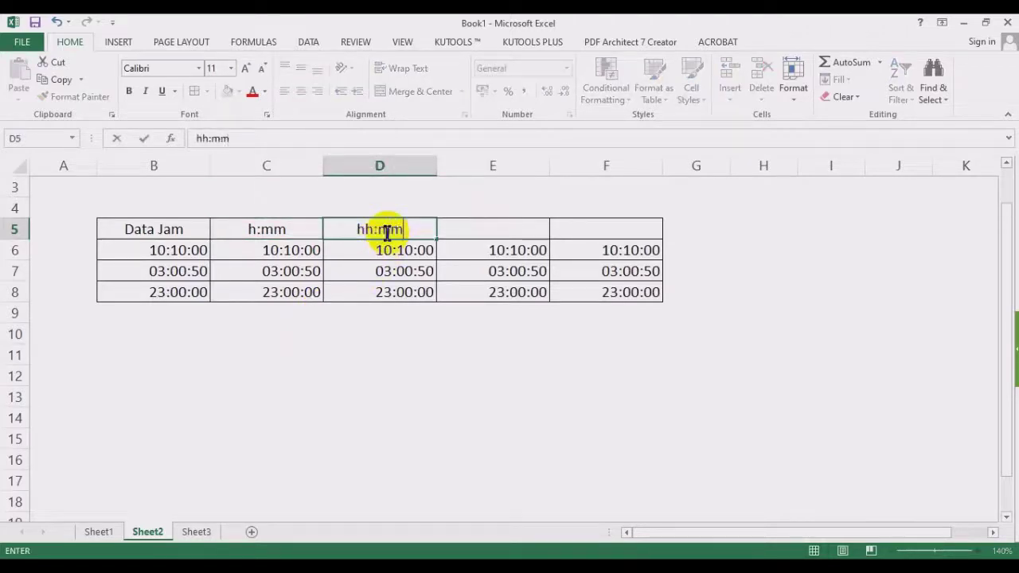
left_click(482, 291)
left_click(385, 228)
Enter the headers hh:mm:ss in E5 and hh:mm AM/PM in F5.
left_click(489, 228)
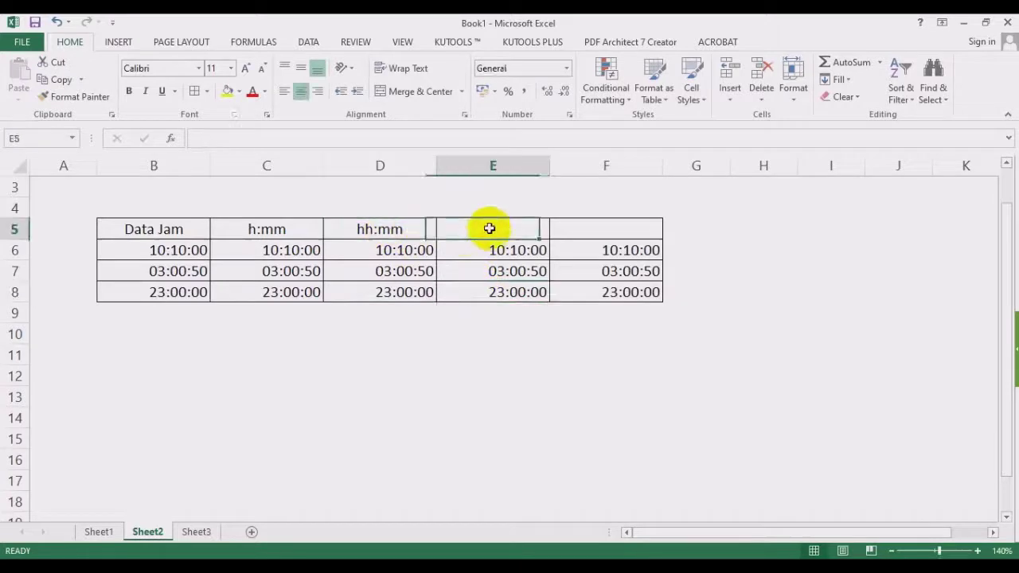
type("HH")
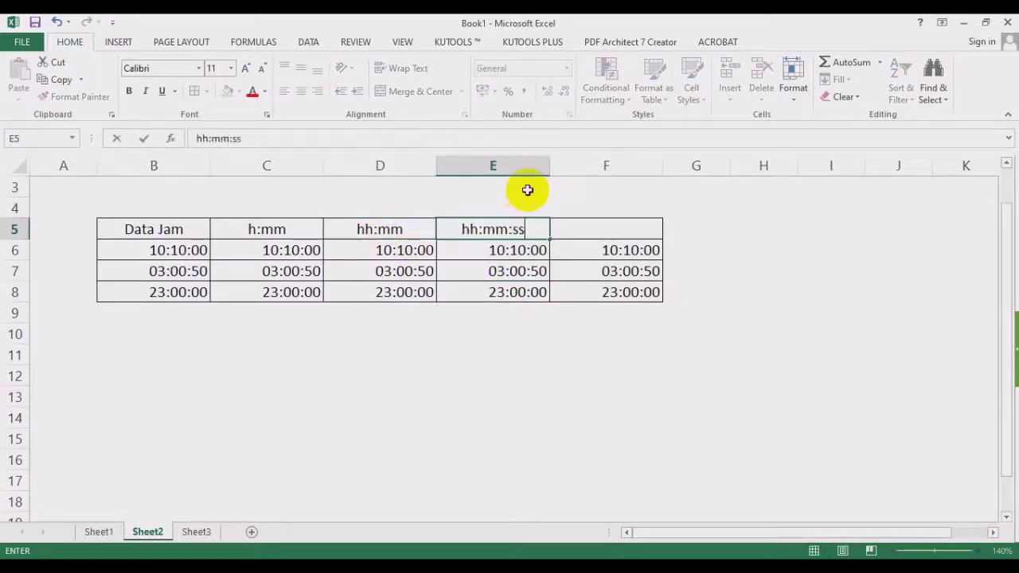
key("Return")
left_click(586, 232)
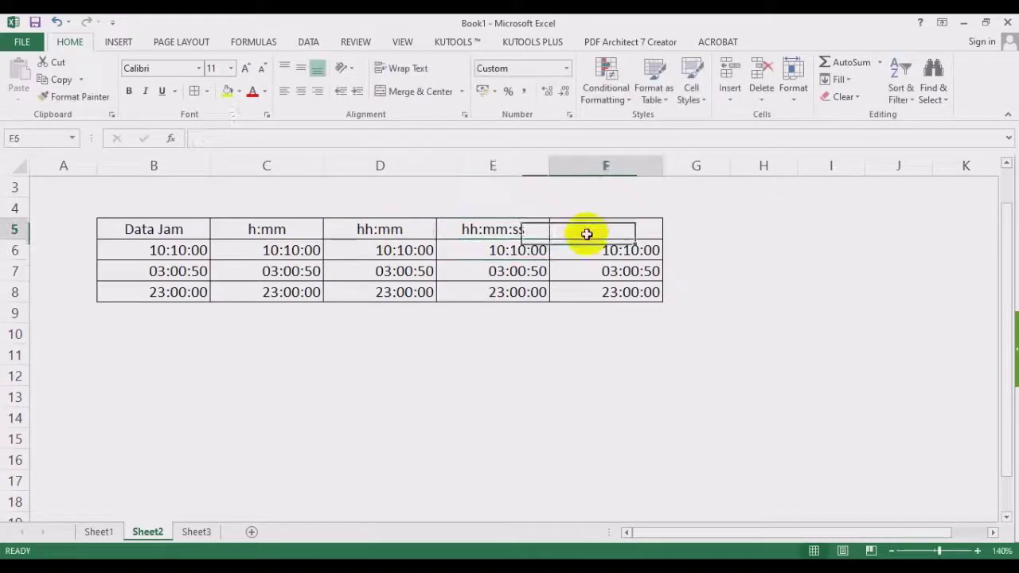
type("hh")
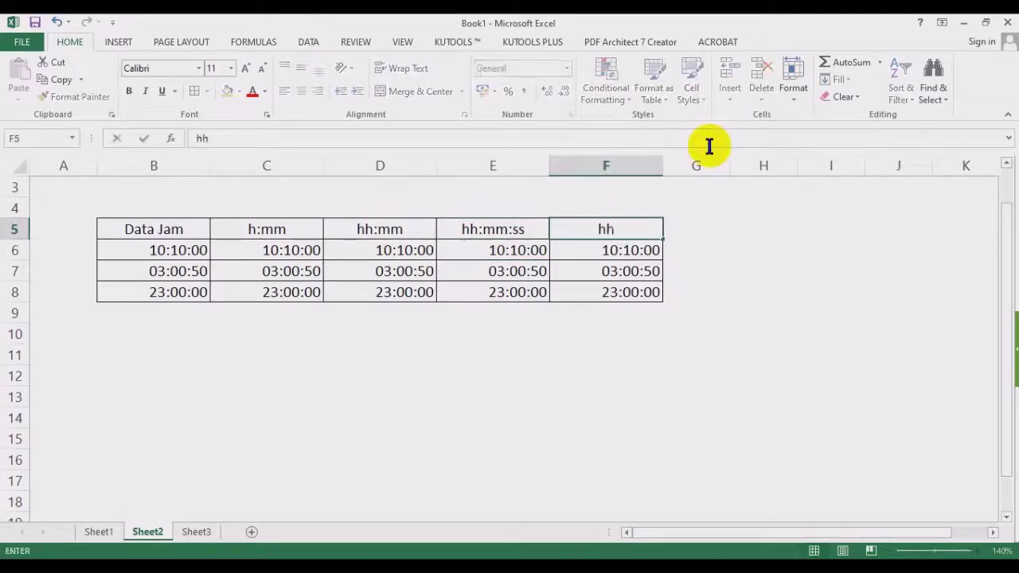
type(":mm AM/PM")
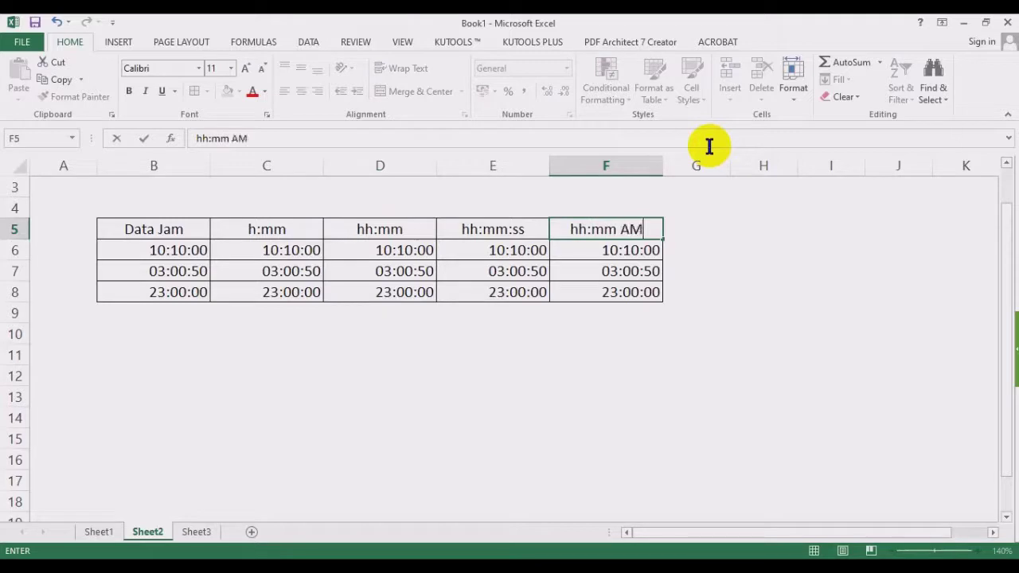
key("Return")
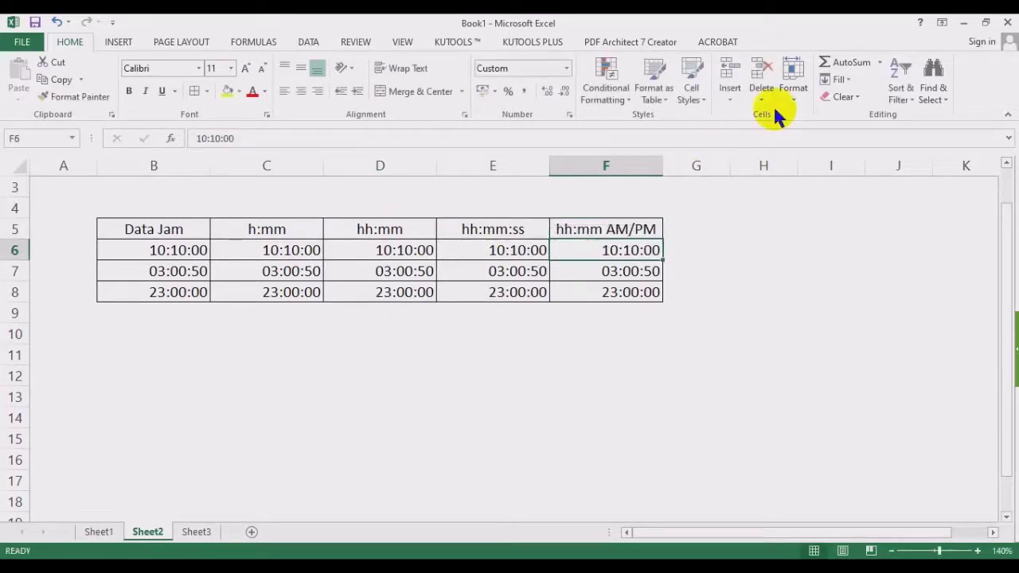
Give C6:C8 the custom h:mm format, showing 10:10, 3:00 and 23:00.
left_click_drag(292, 247, 292, 293)
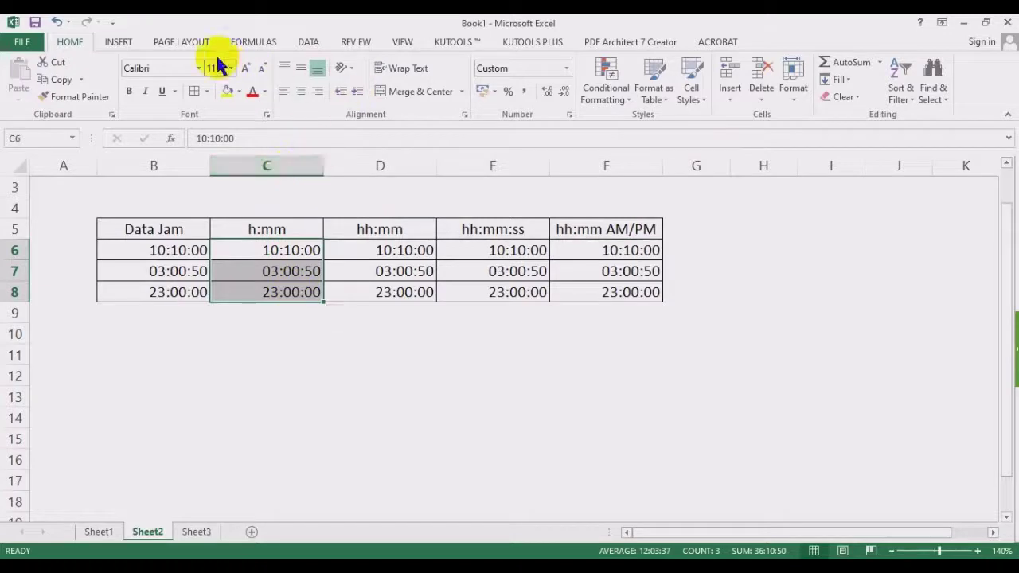
left_click(565, 69)
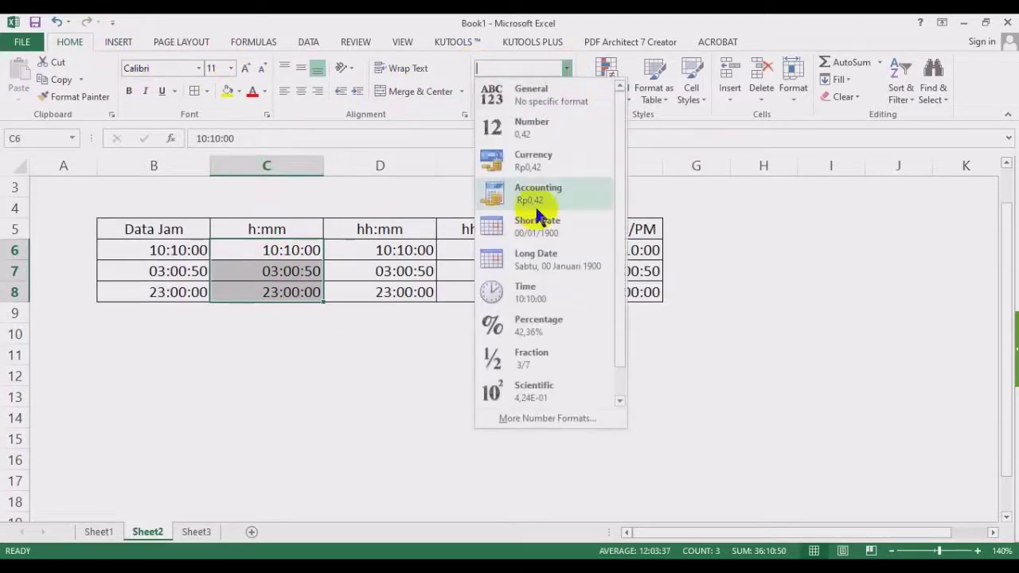
left_click(527, 421)
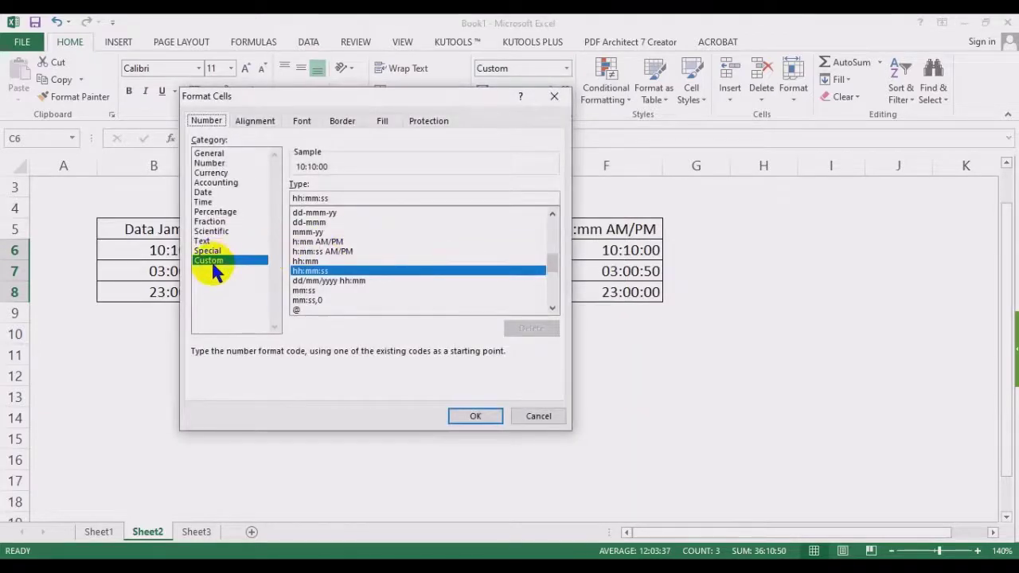
left_click_drag(235, 96, 503, 39)
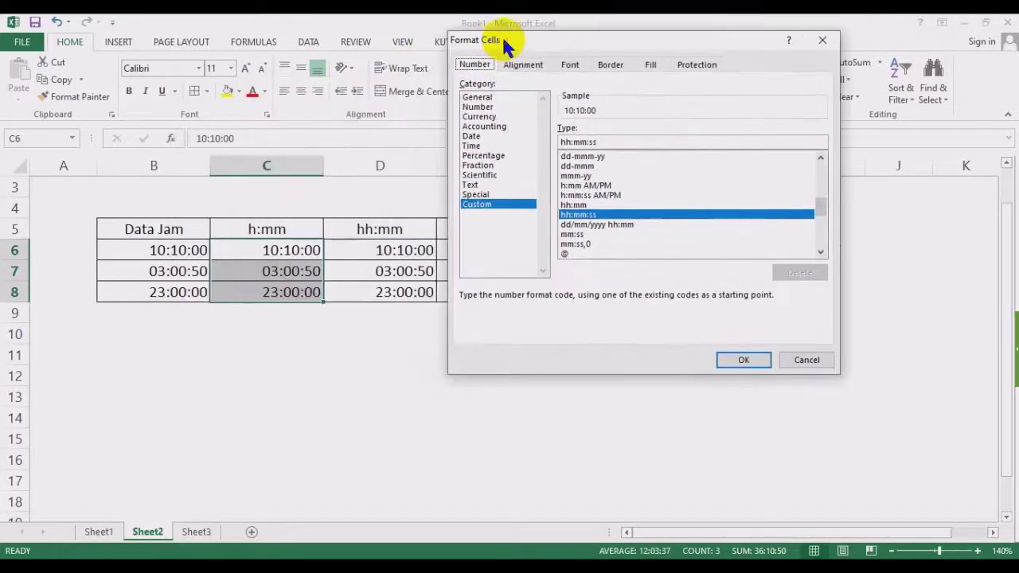
left_click(471, 146)
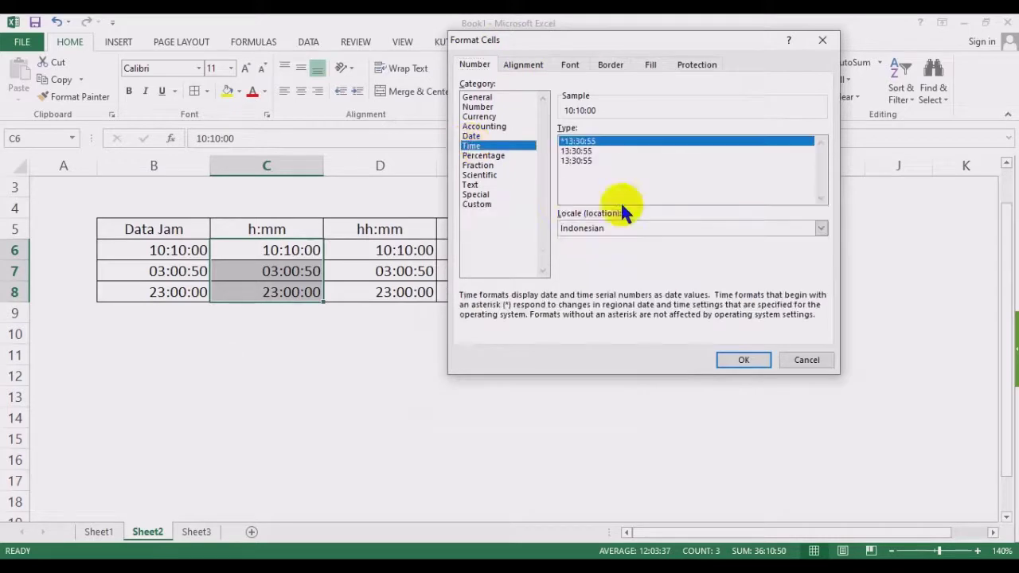
left_click(477, 204)
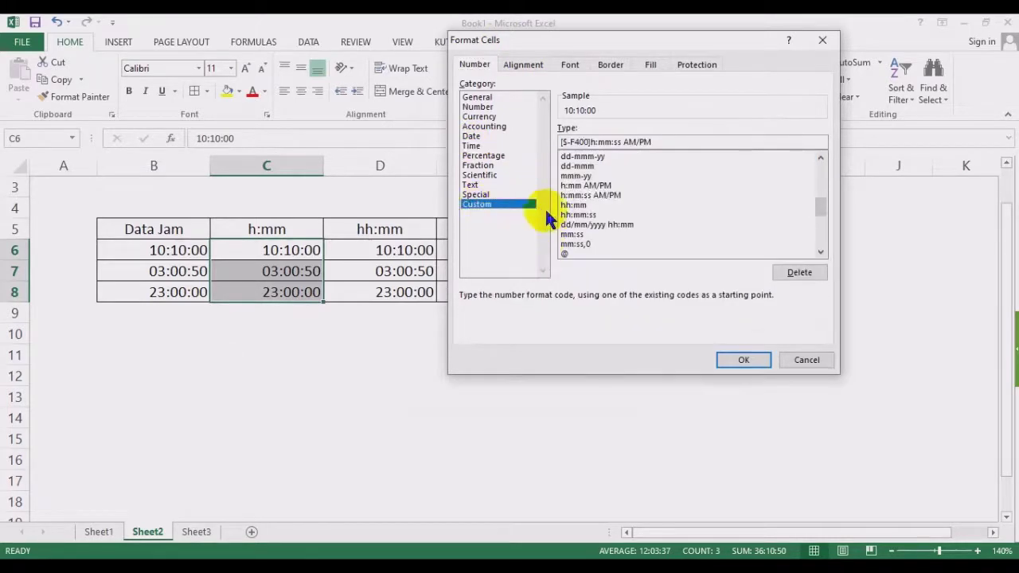
left_click_drag(674, 142, 523, 146)
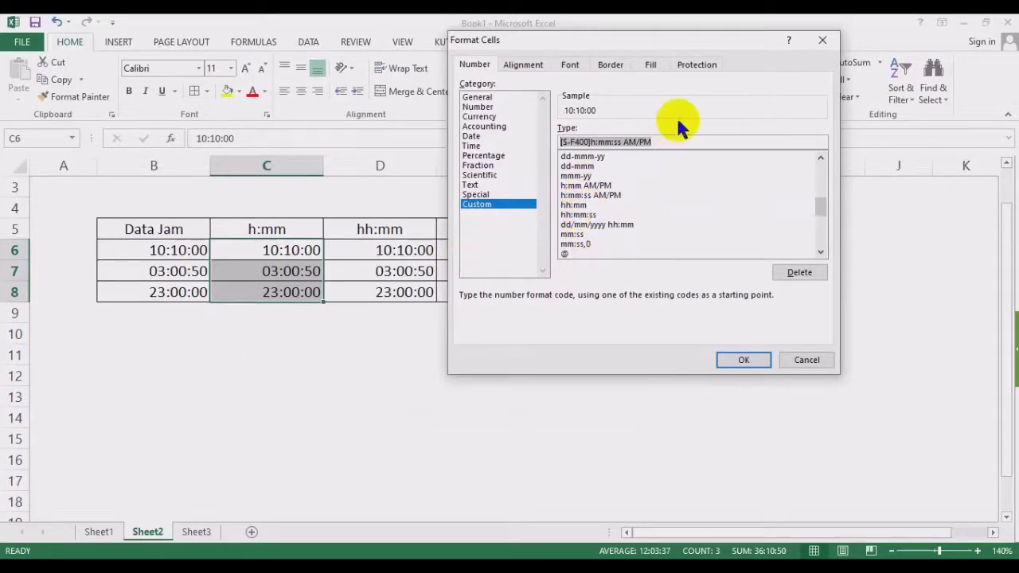
type("h:mm")
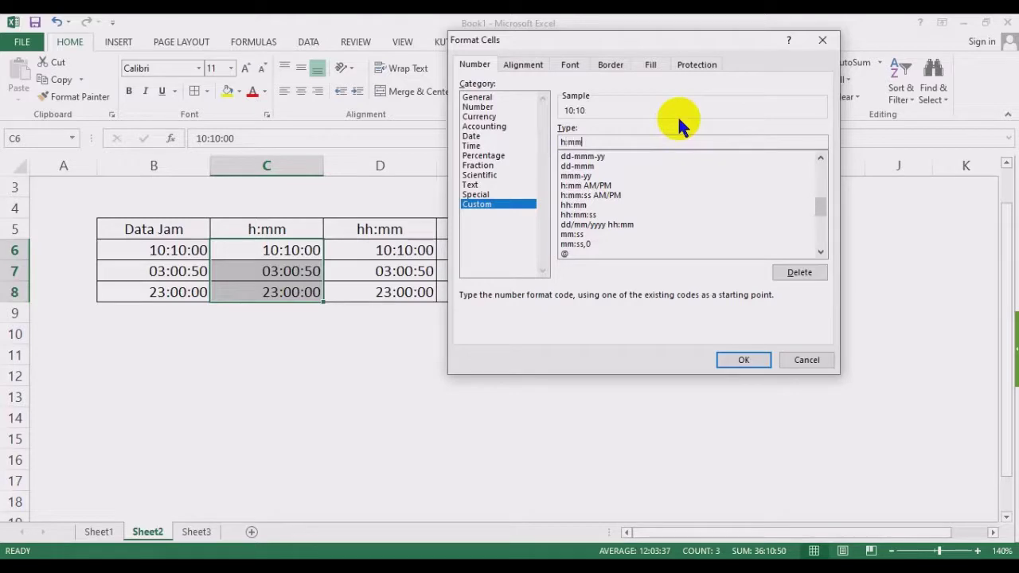
left_click(749, 359)
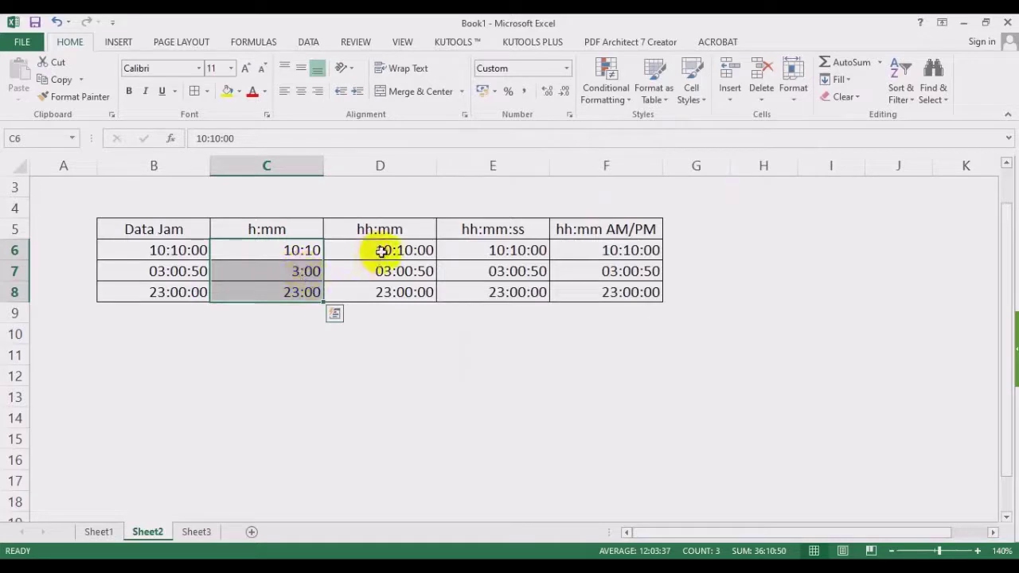
left_click_drag(385, 249, 391, 292)
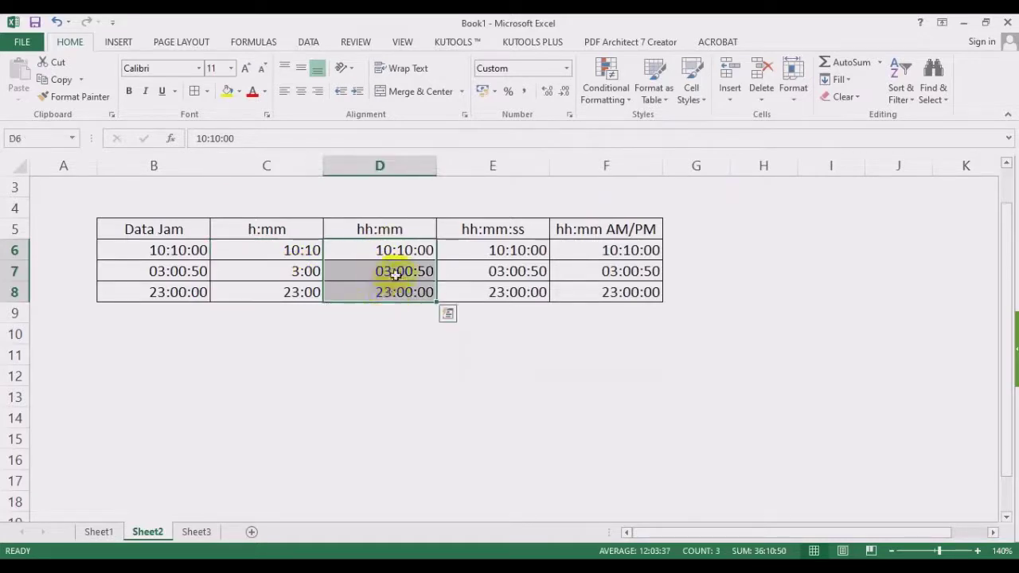
Give D6:D8 the custom hh:mm format, showing 10:10, 03:00 and 23:00.
left_click(566, 69)
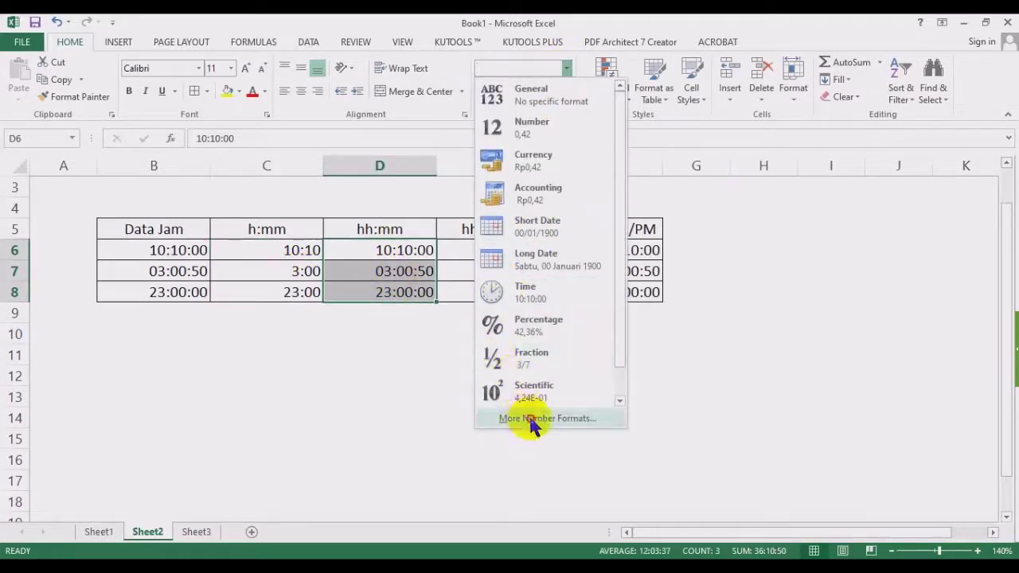
left_click(531, 422)
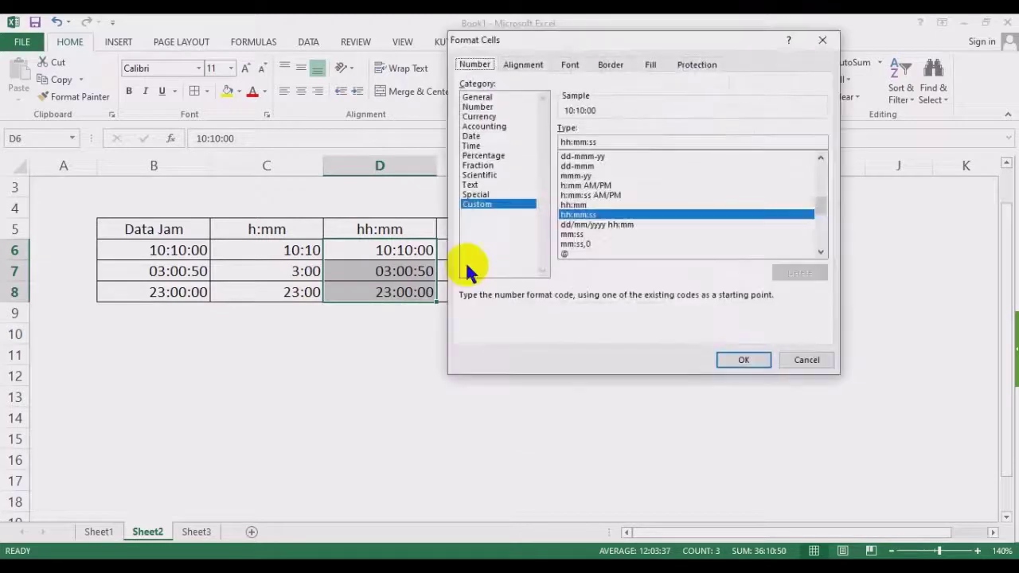
double_click(611, 140)
type("hh")
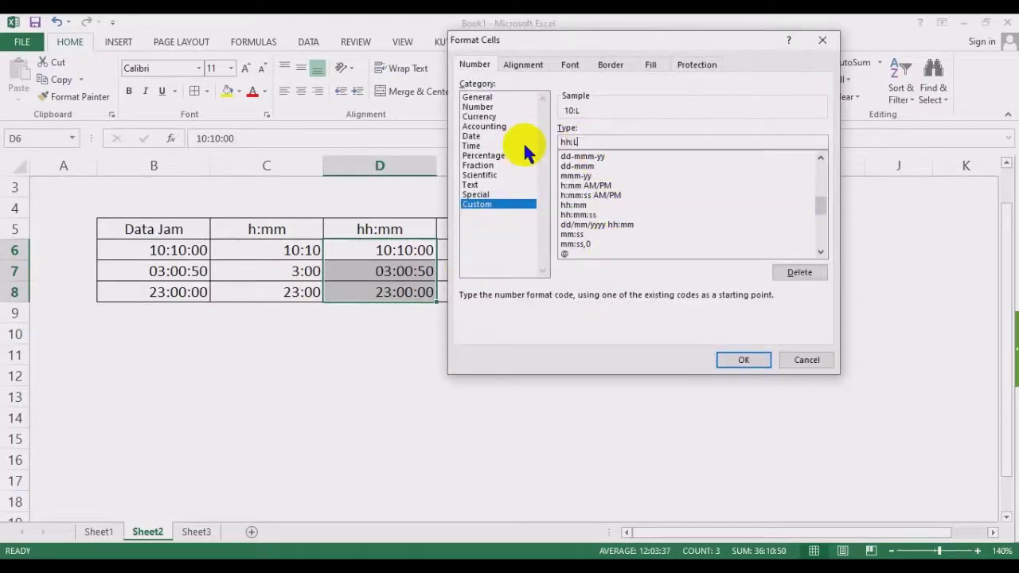
type(":mm")
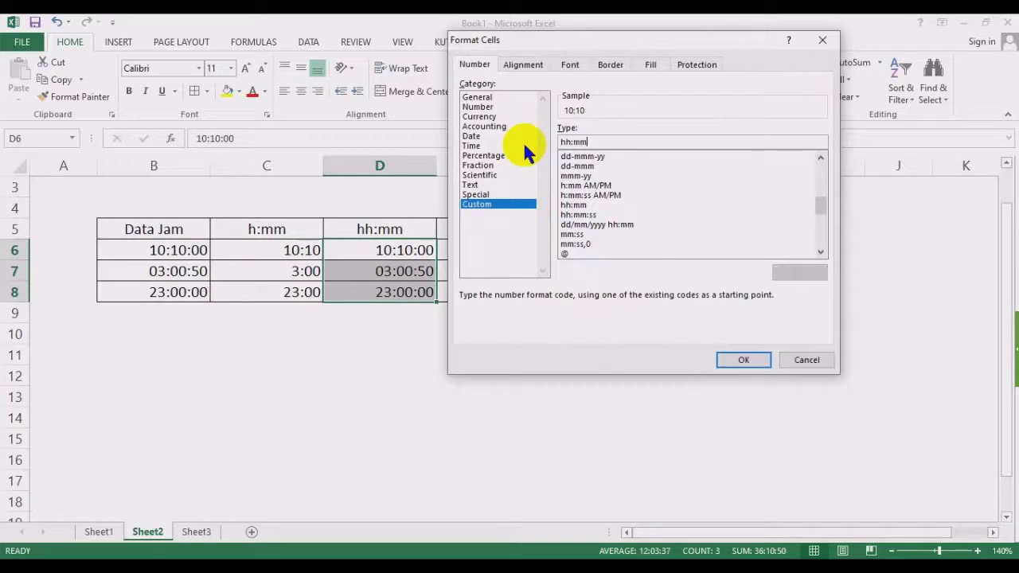
left_click(576, 205)
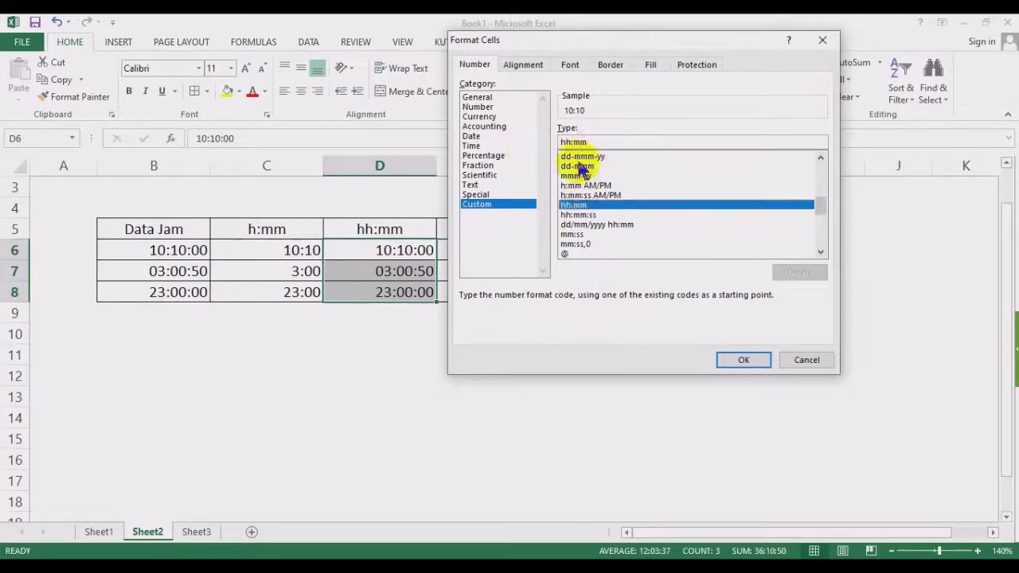
left_click(738, 360)
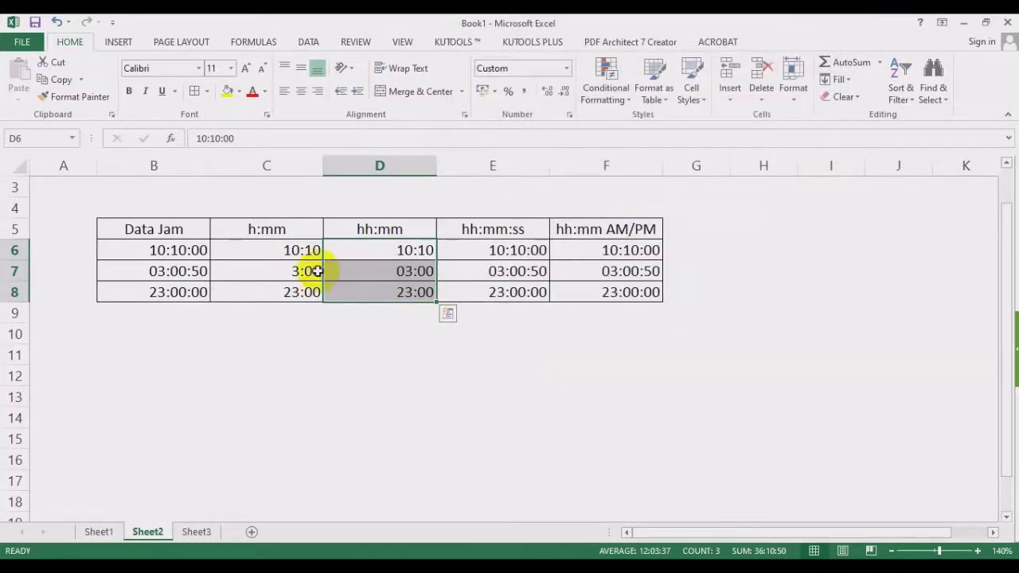
left_click(279, 272)
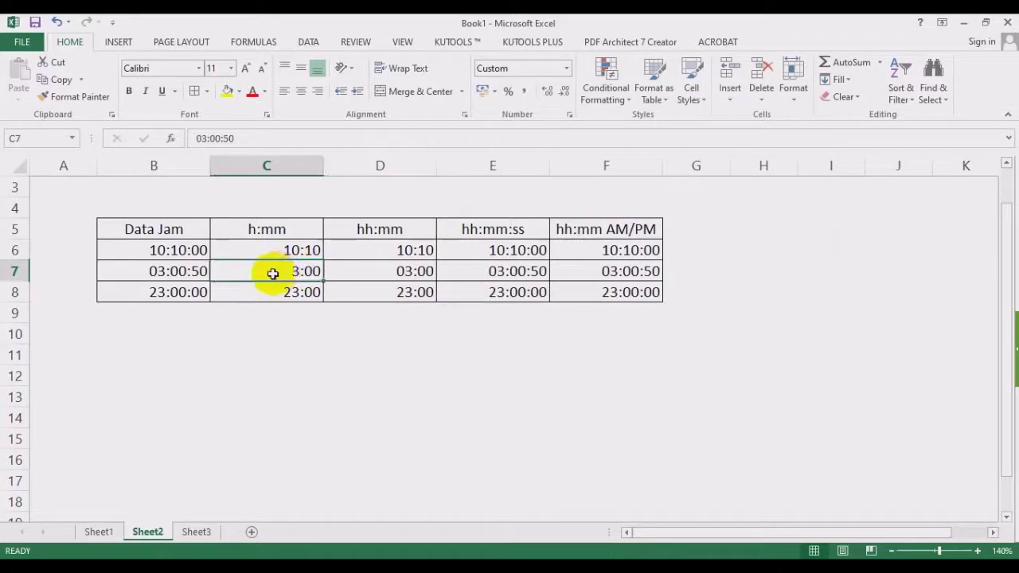
left_click(398, 271)
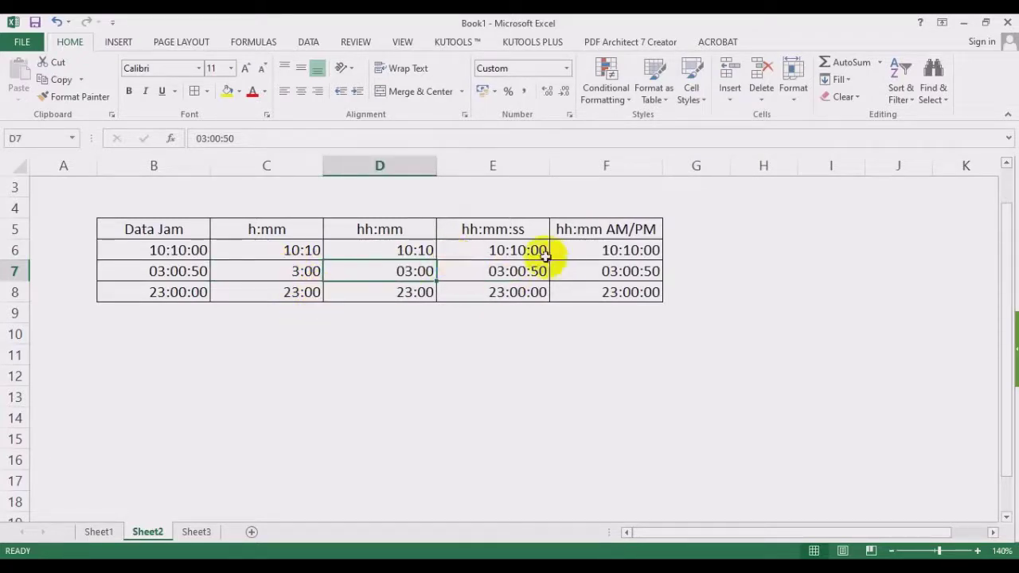
Confirm E6:E8 keeps the hh:mm:ss custom format.
left_click_drag(523, 250, 518, 290)
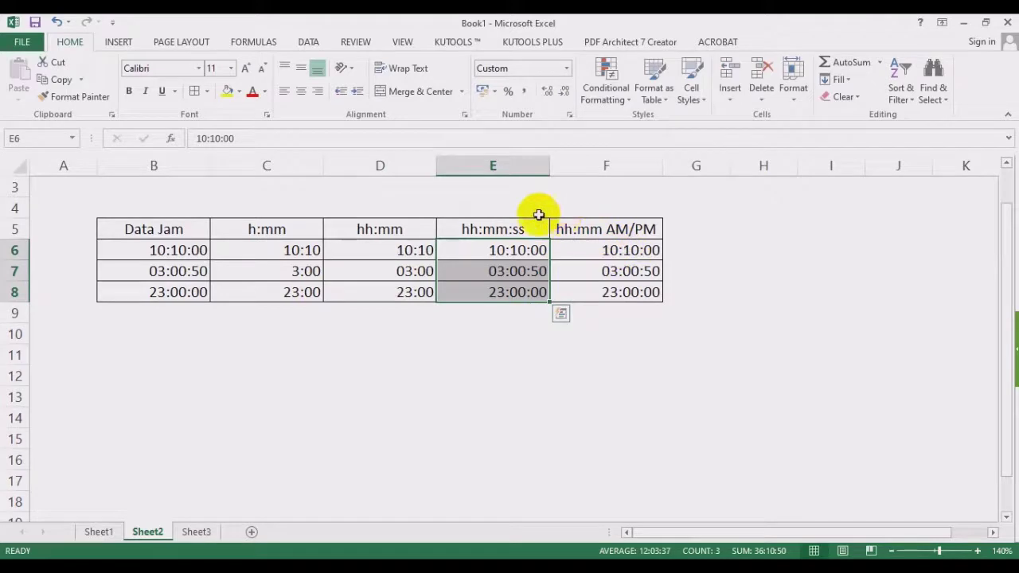
left_click_drag(613, 250, 609, 301)
left_click_drag(518, 250, 512, 295)
left_click(567, 69)
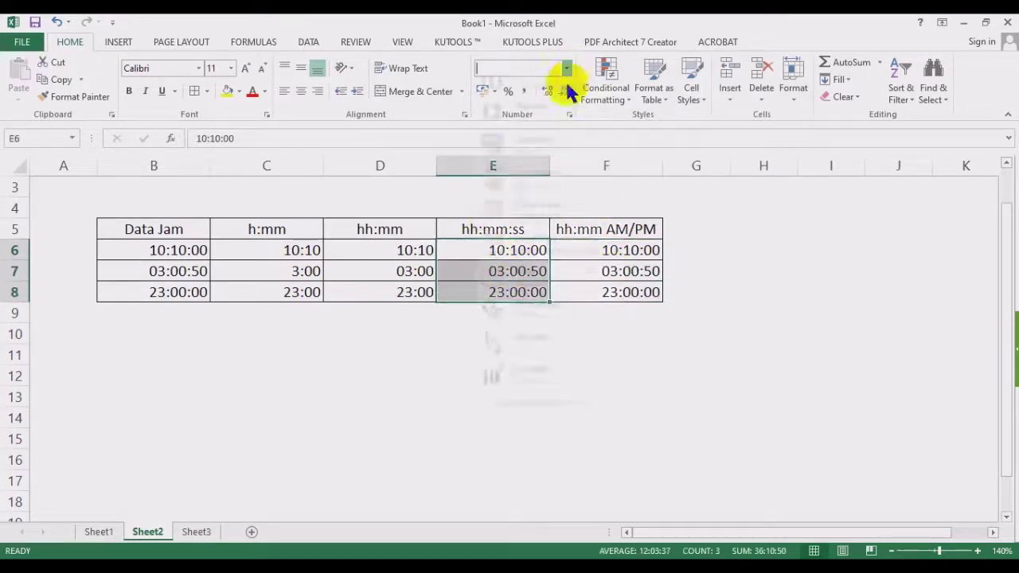
left_click(543, 420)
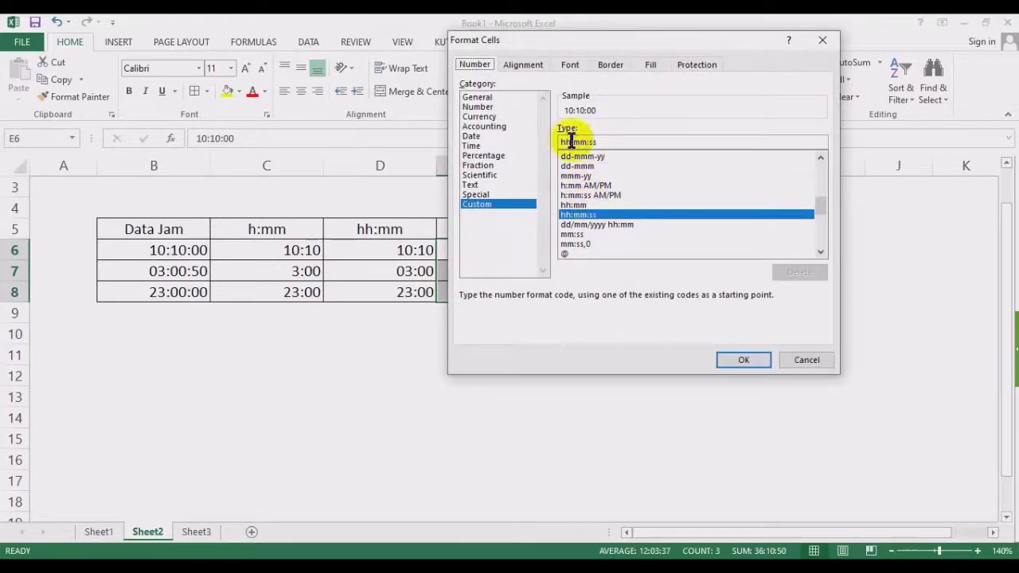
left_click(727, 363)
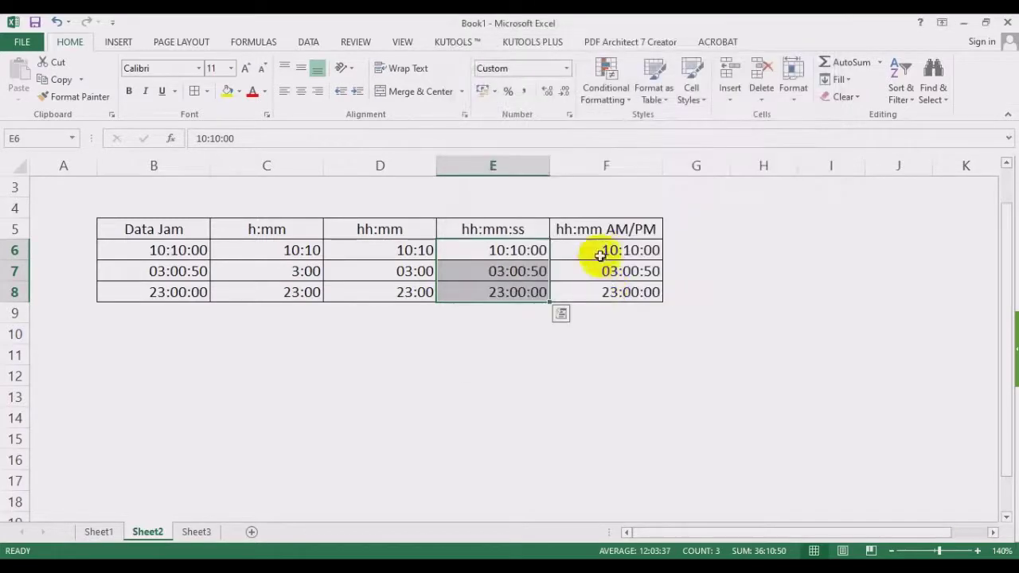
left_click(603, 250)
left_click_drag(619, 260, 619, 292)
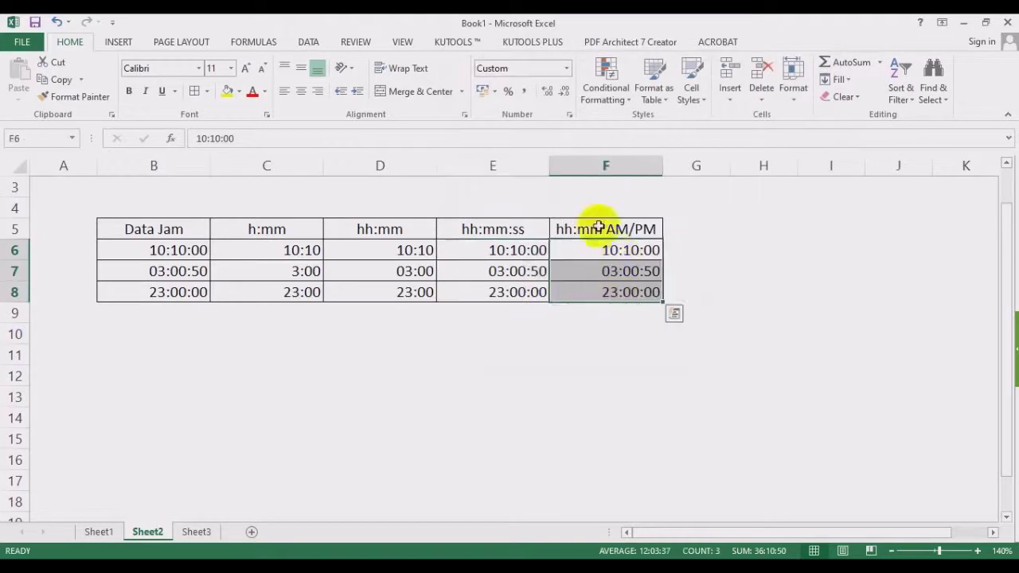
Format F6:F8 as hh:mm AM/PM, reading 10:10 AM, 03:00 AM and 11:00 PM.
left_click(565, 68)
left_click(531, 419)
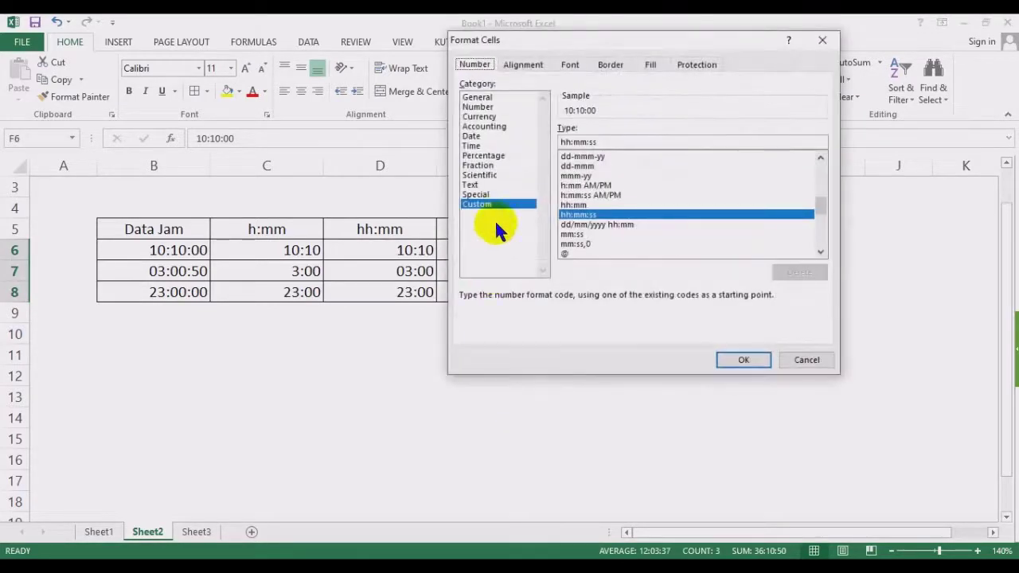
left_click_drag(614, 41, 327, 96)
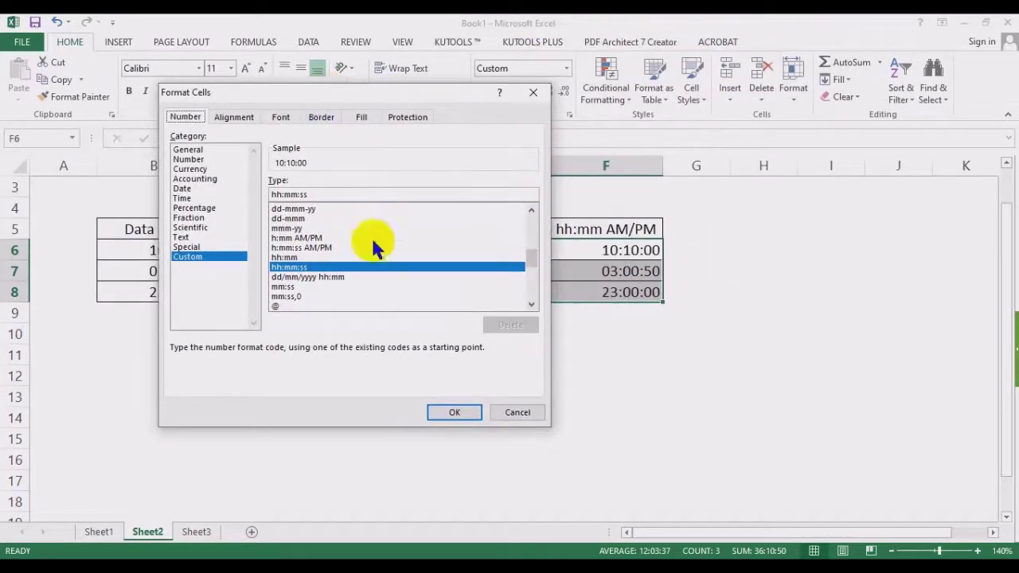
left_click(311, 237)
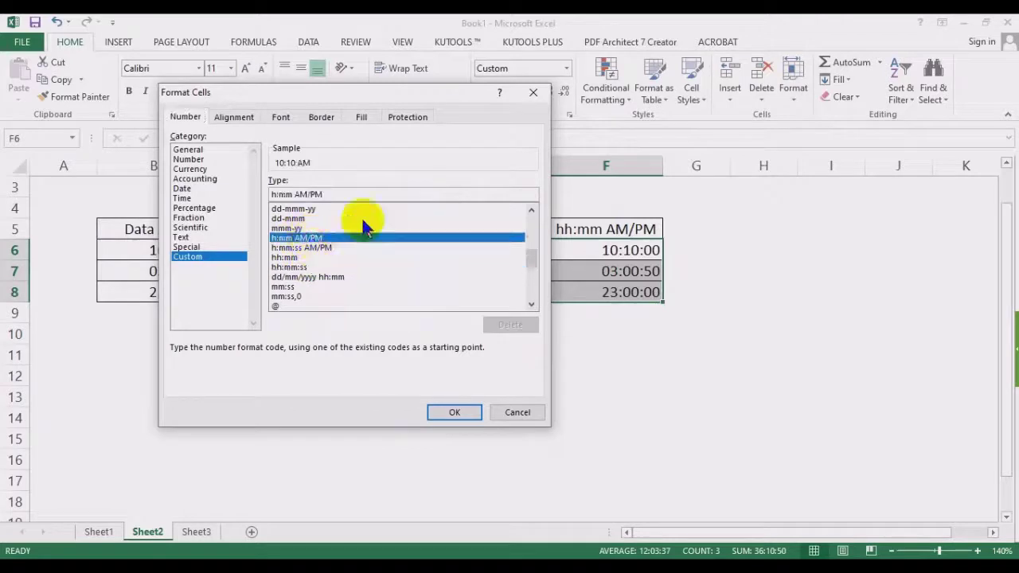
left_click(273, 194)
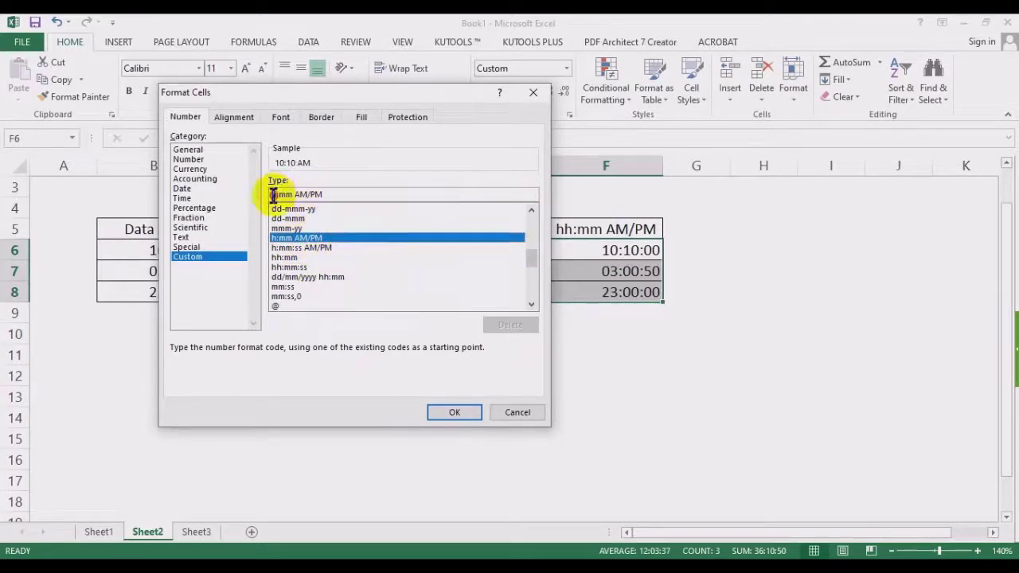
type("h")
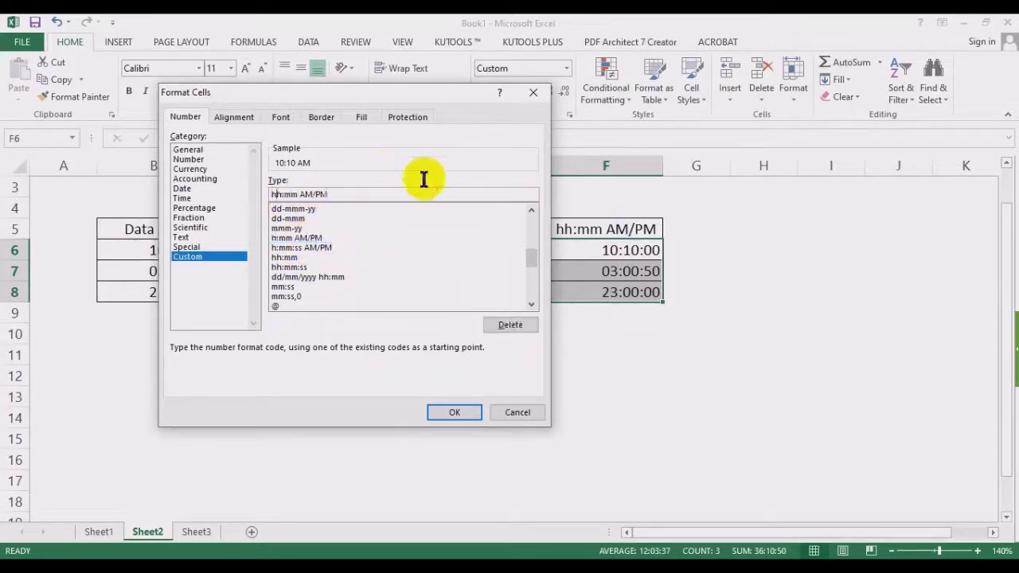
left_click(455, 412)
left_click(762, 332)
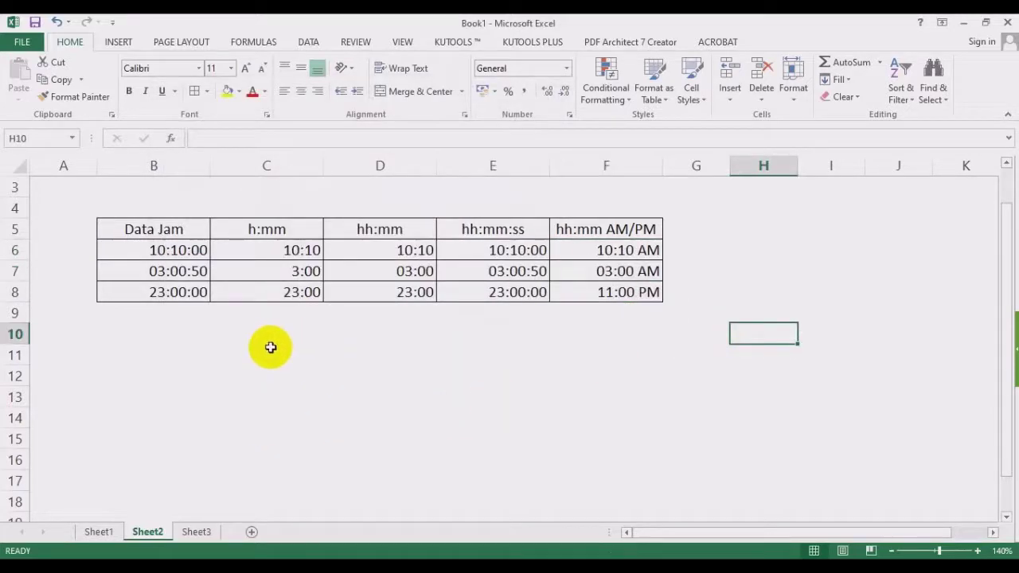
left_click(250, 368)
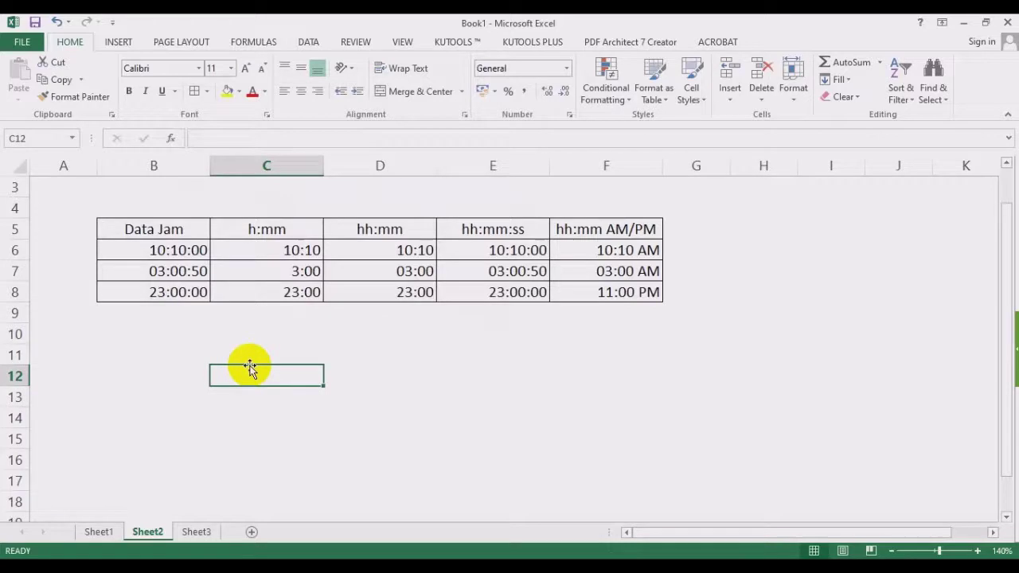
Switch to Sheet3, hide its gridlines, zoom in and select cell B3.
left_click(99, 532)
left_click(143, 532)
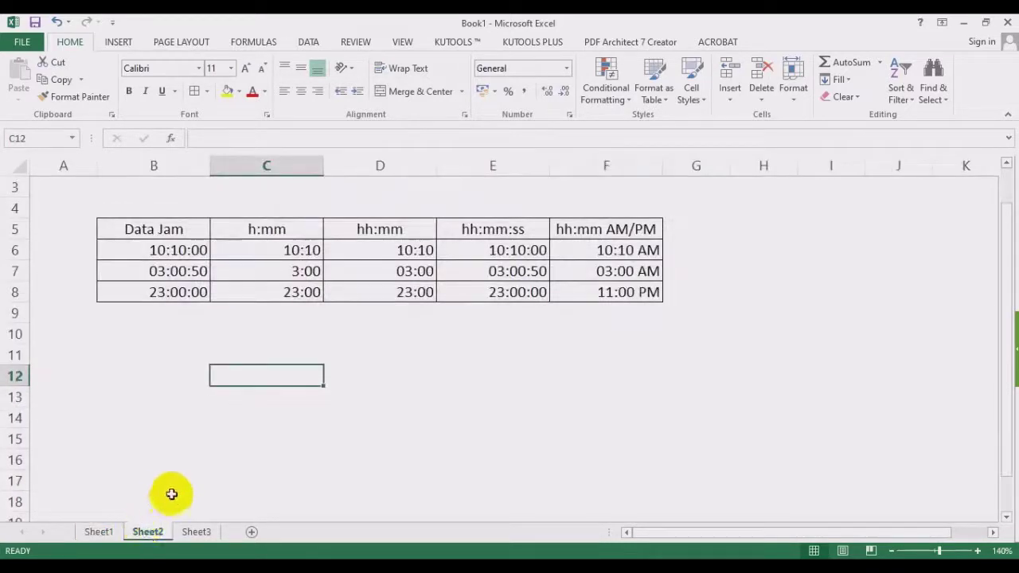
left_click(197, 532)
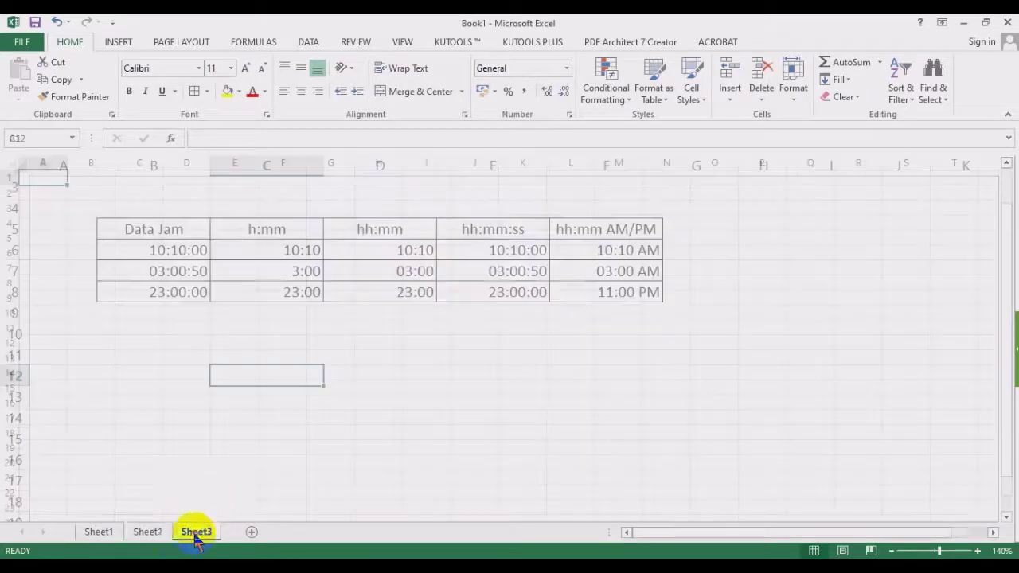
left_click(332, 253)
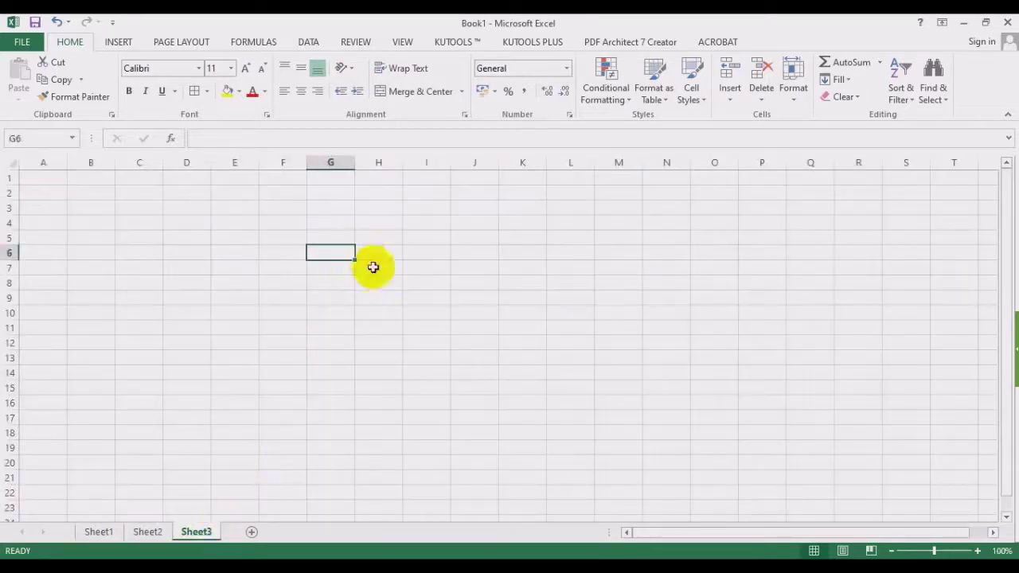
left_click(402, 42)
left_click(190, 91)
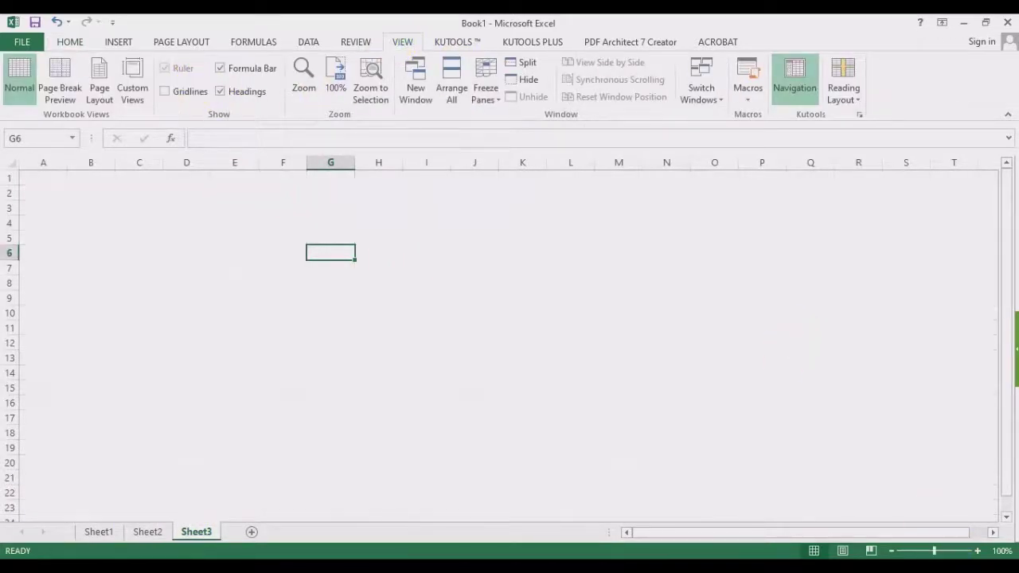
left_click(978, 550)
left_click(978, 550)
left_click(978, 550)
left_click(977, 550)
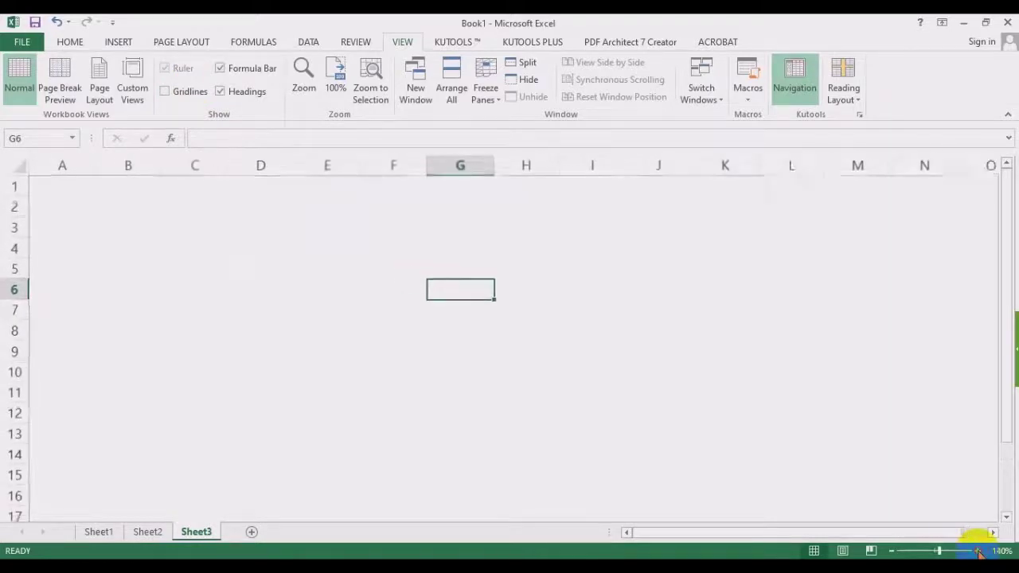
left_click(315, 336)
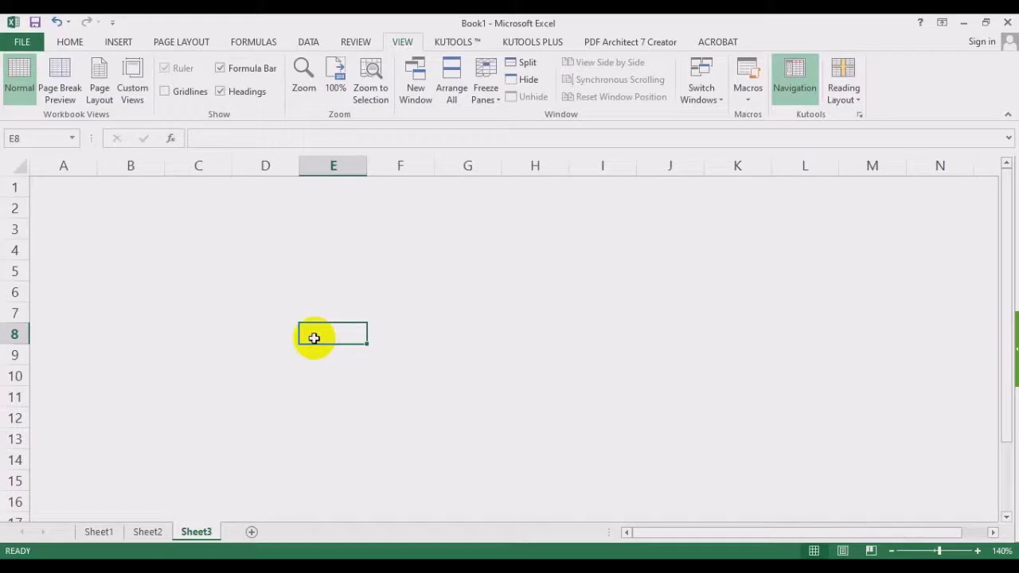
left_click(145, 233)
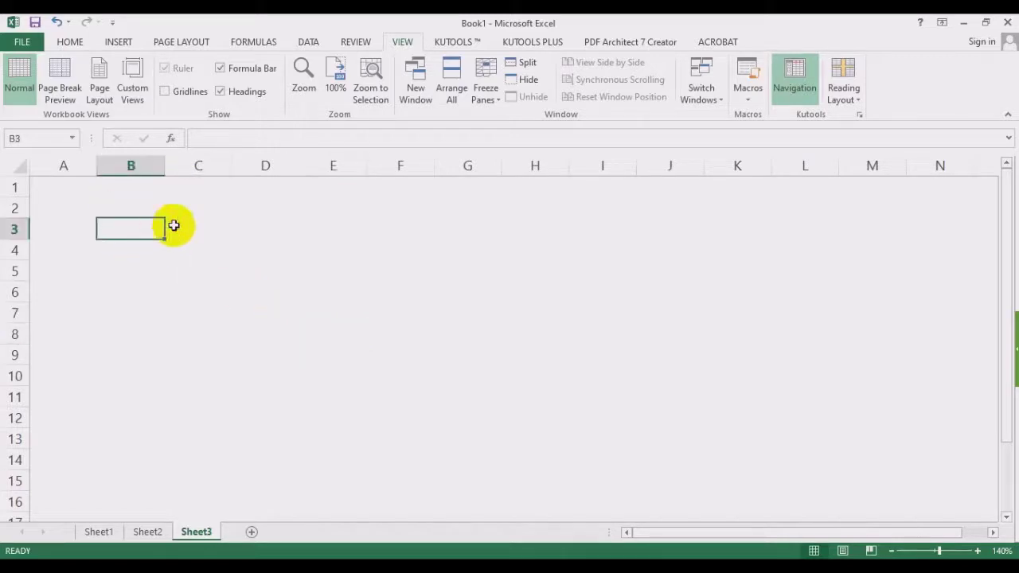
Enter the header Data Tanggal in B3 and widen column B.
type("Data Tangga")
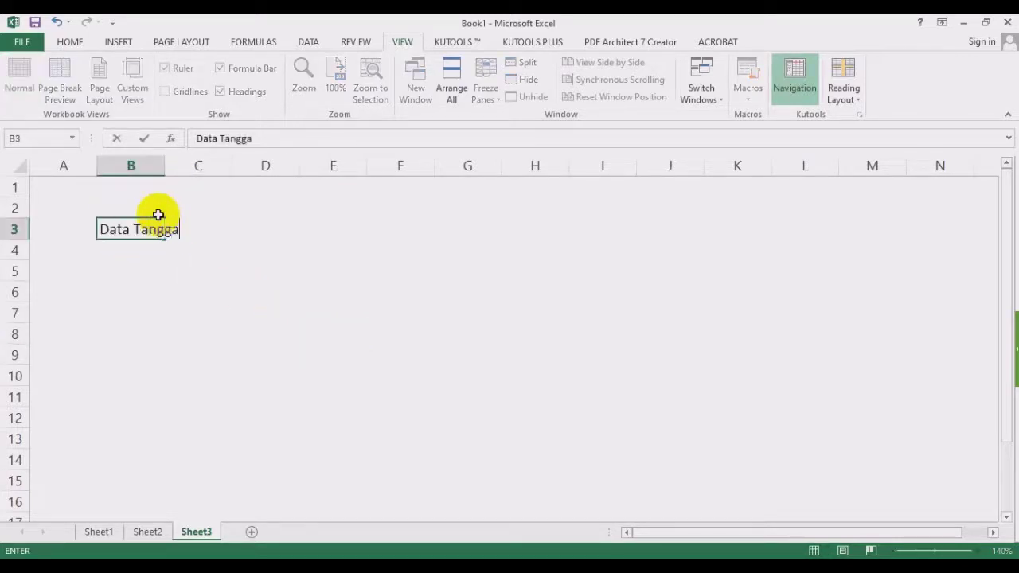
type("l")
key("Return")
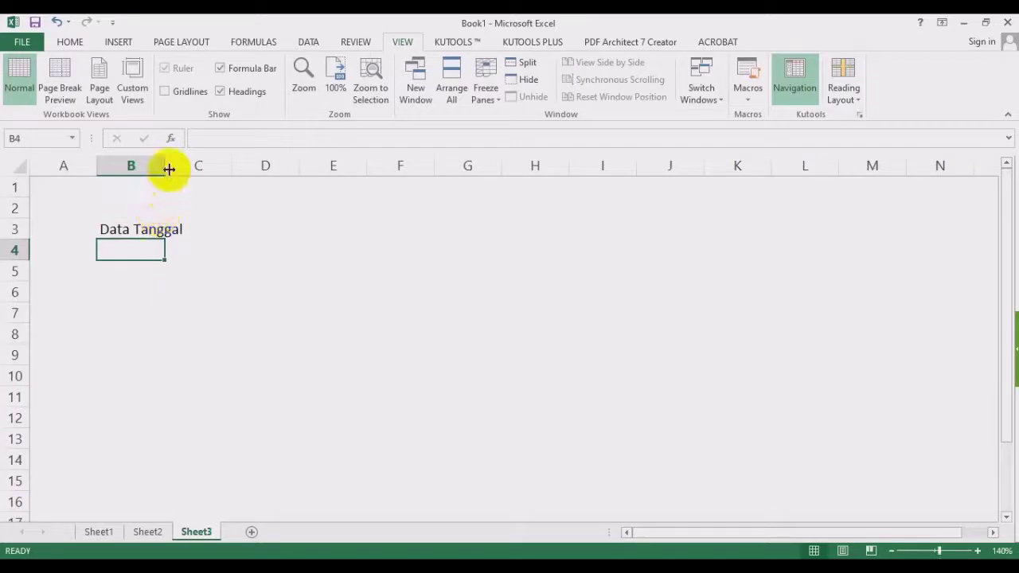
left_click_drag(166, 168, 554, 165)
left_click(175, 231)
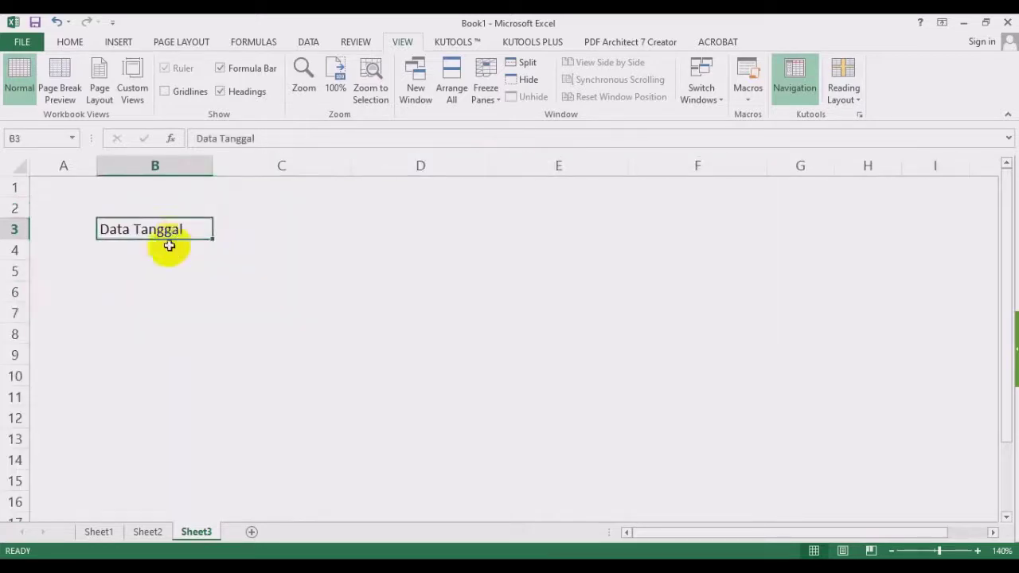
Enter the dates 23/10/2000 in B4 and 5/6/2020 in B5.
left_click(156, 252)
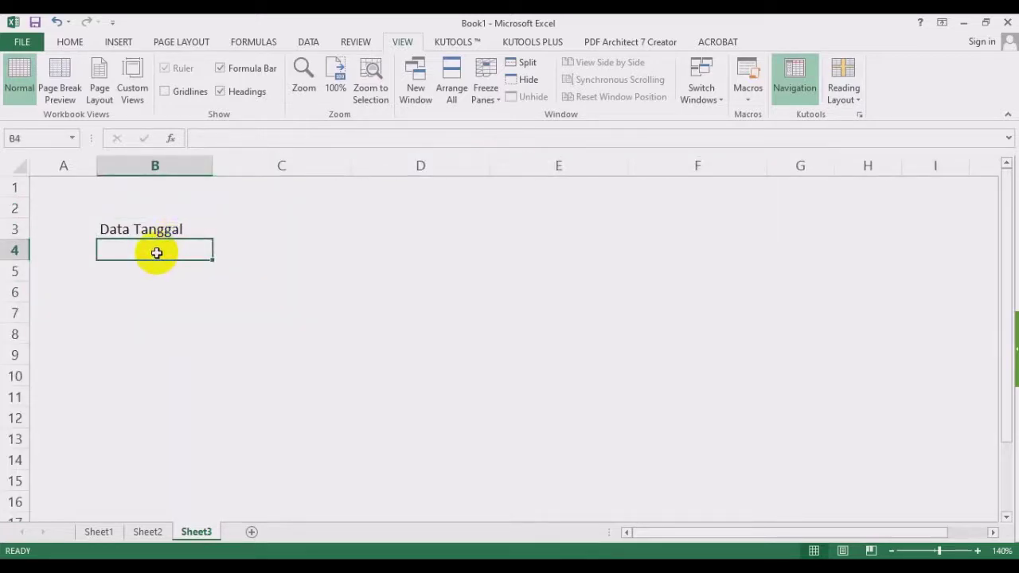
type("23")
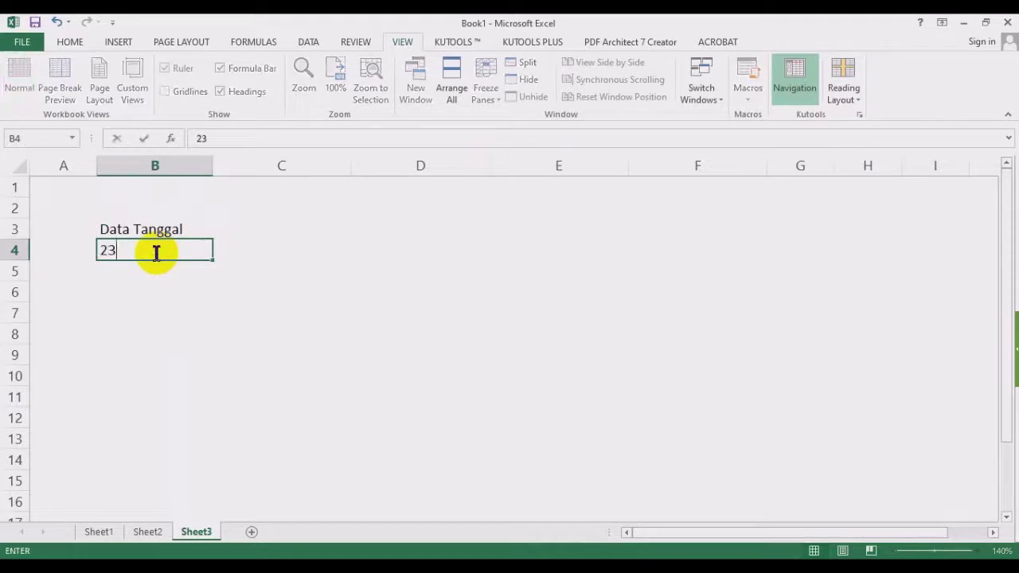
type("/10/2000")
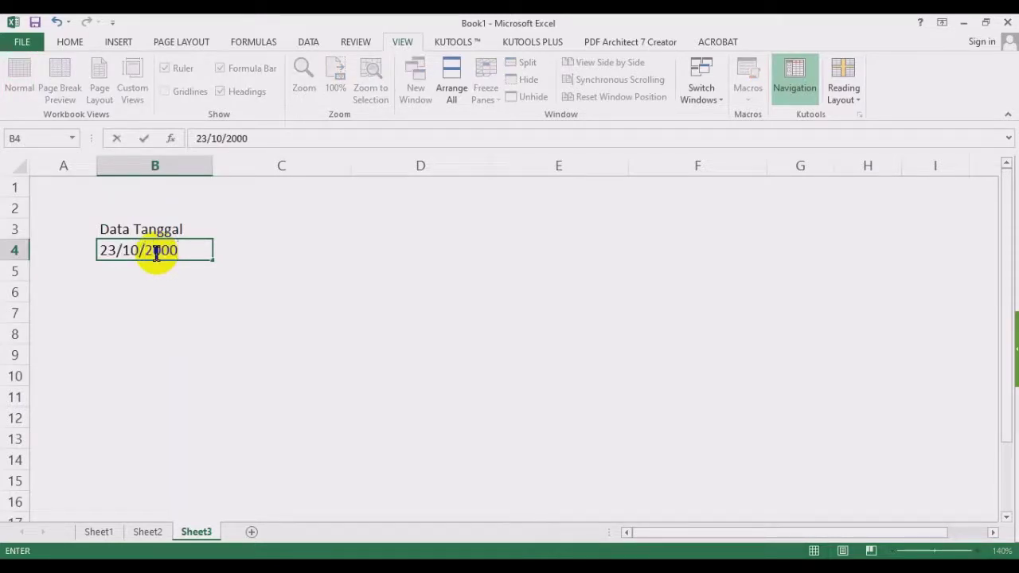
key("Return")
type("5")
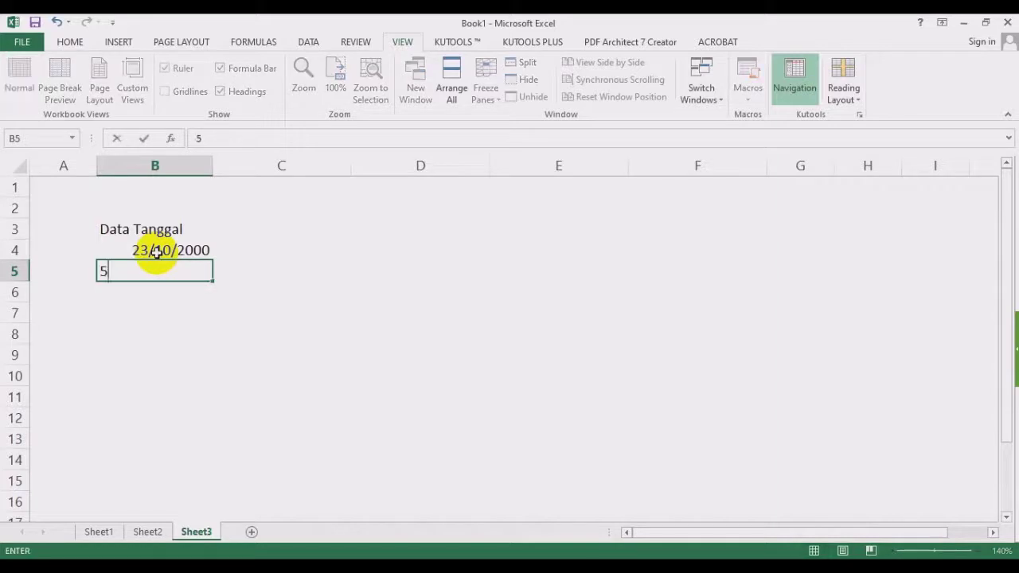
type("/6/2020")
key("Return")
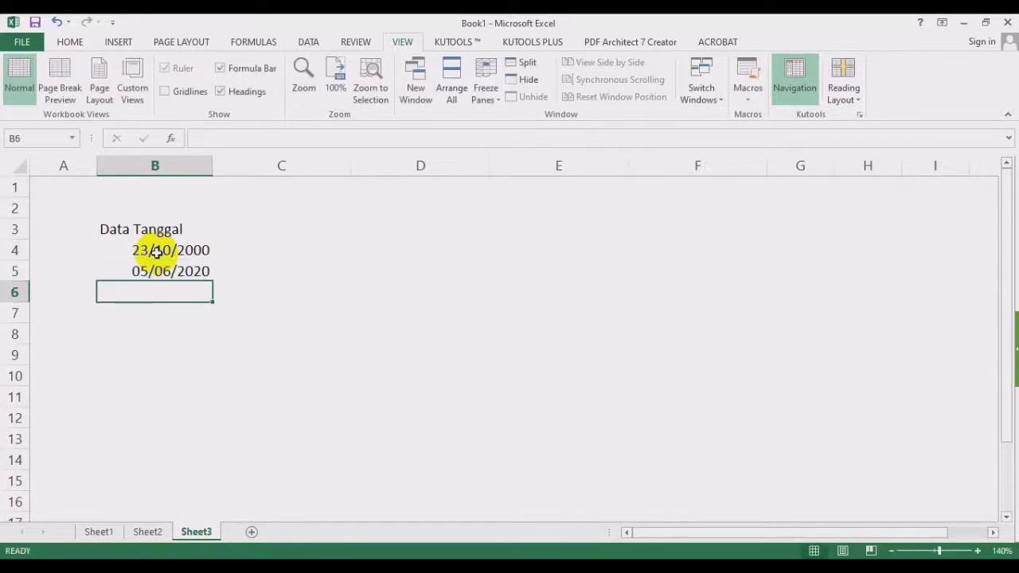
left_click_drag(173, 232, 177, 276)
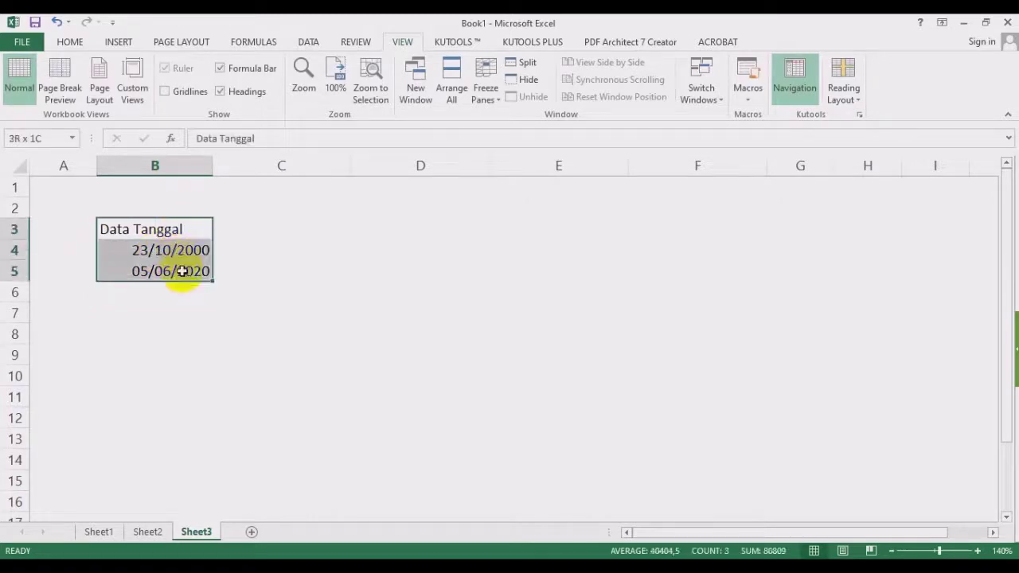
Apply All Borders to B3:E5 and copy both dates into columns C to E.
left_click(70, 44)
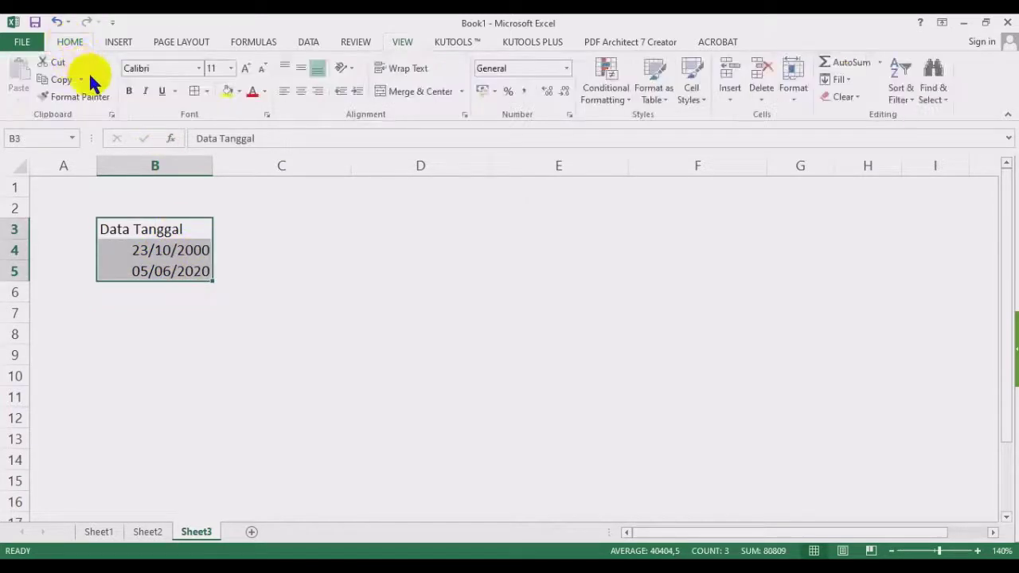
left_click(194, 92)
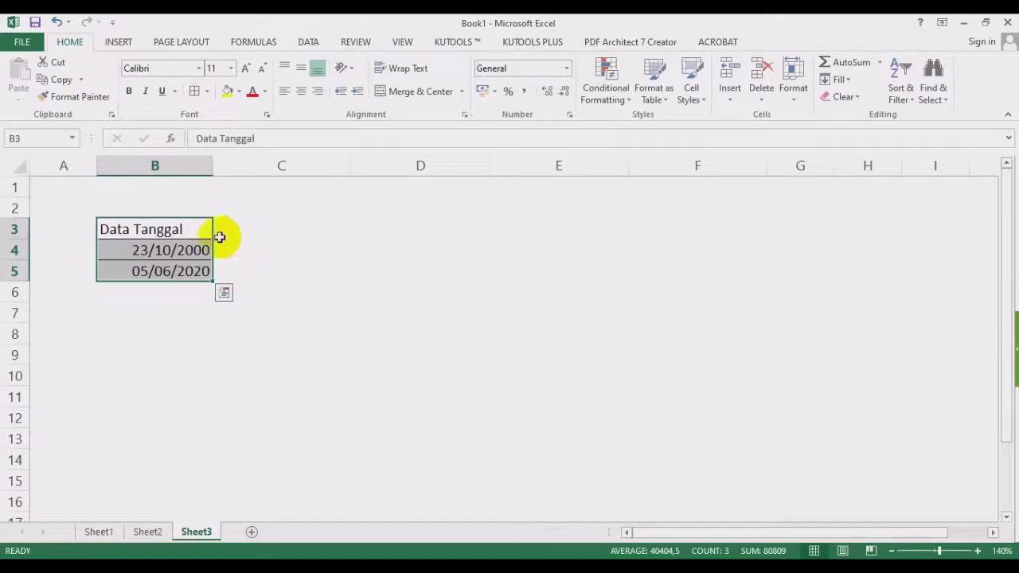
left_click(182, 252)
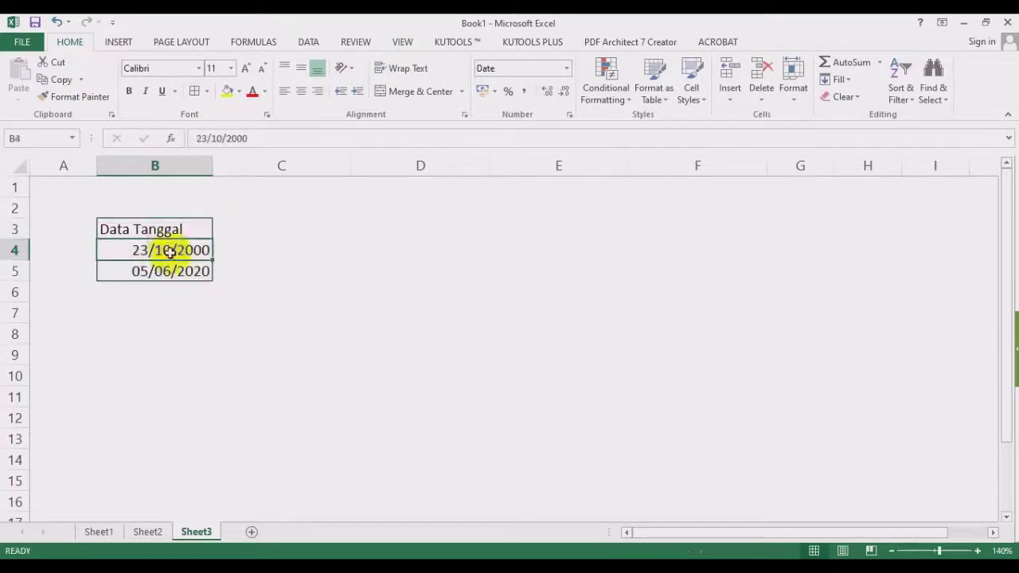
left_click(200, 231)
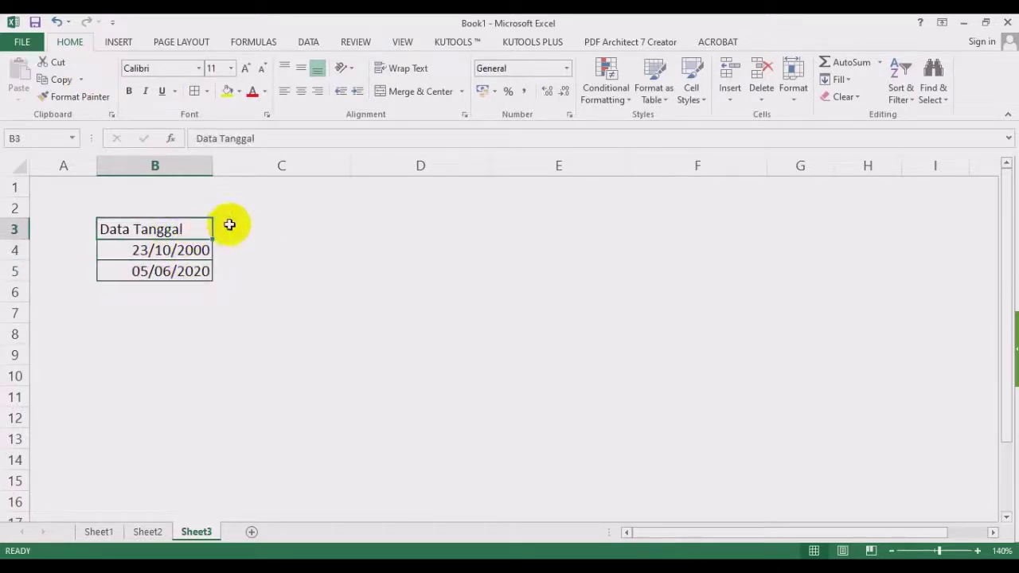
left_click_drag(230, 225, 548, 274)
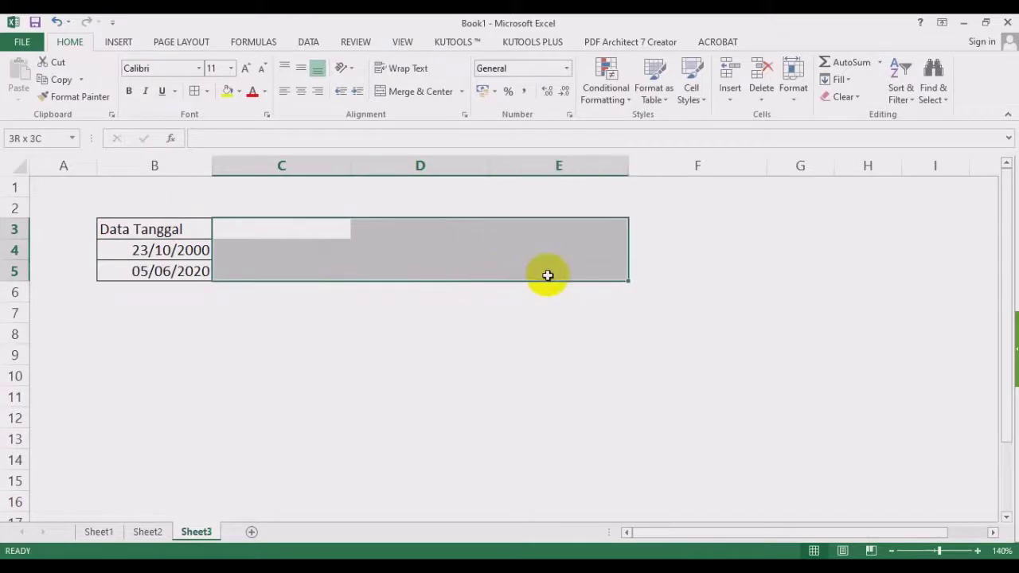
left_click(195, 91)
left_click_drag(194, 248, 620, 256)
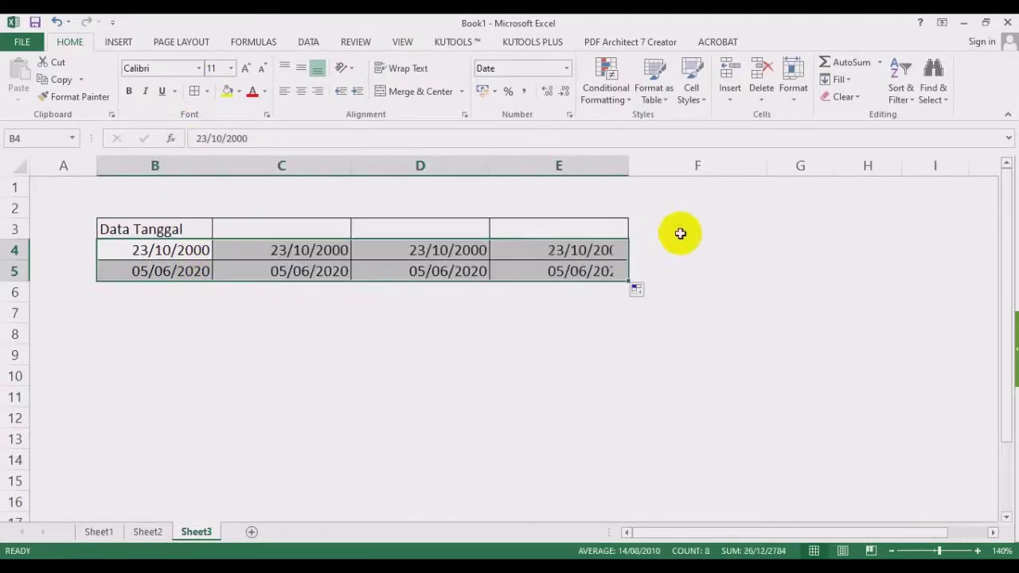
left_click(680, 233)
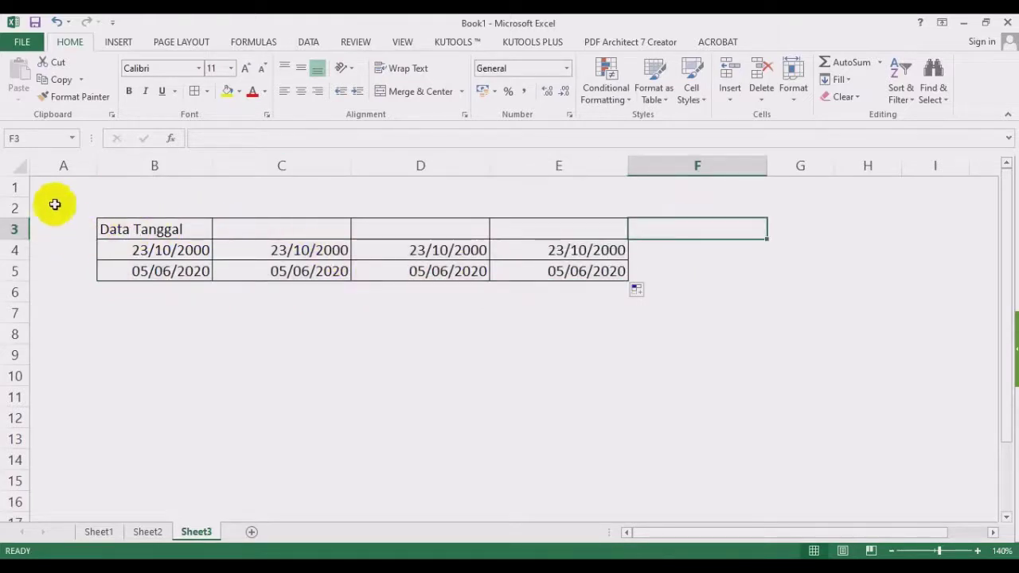
left_click(294, 228)
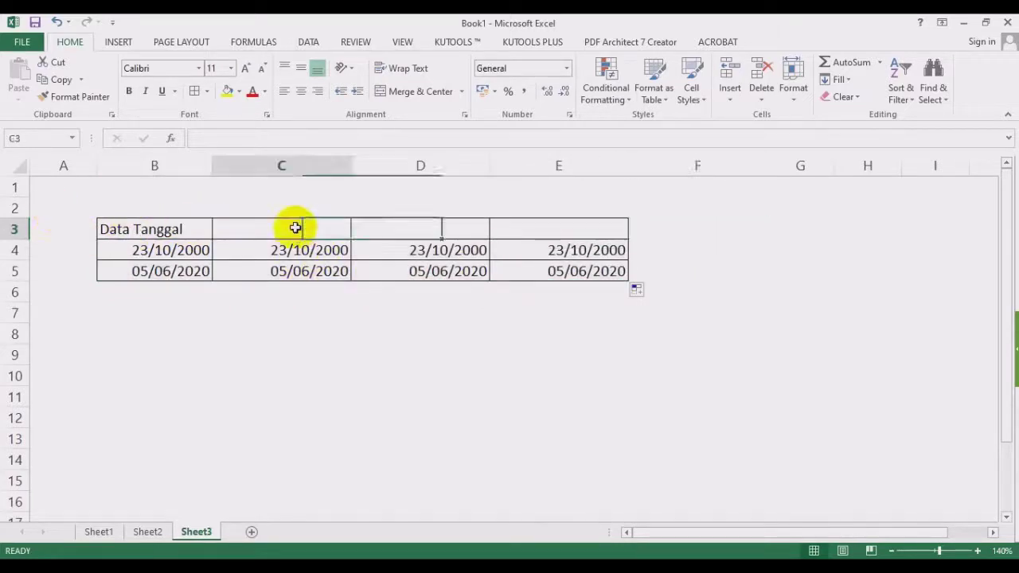
Try the example codes dd/mm/yyyy, dddd and mmmm in C3, erasing each.
type("d")
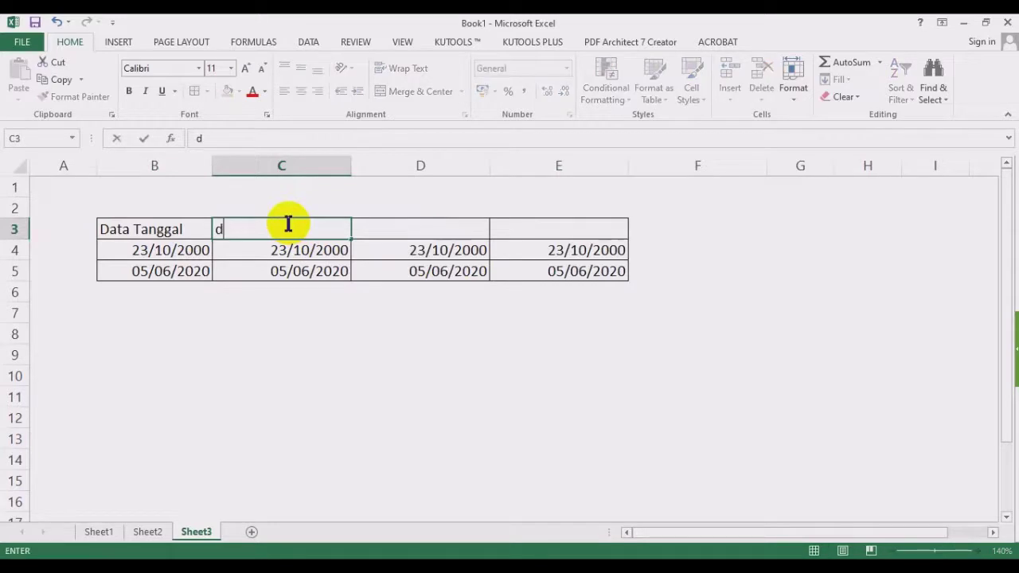
type("d/mm/yyyy")
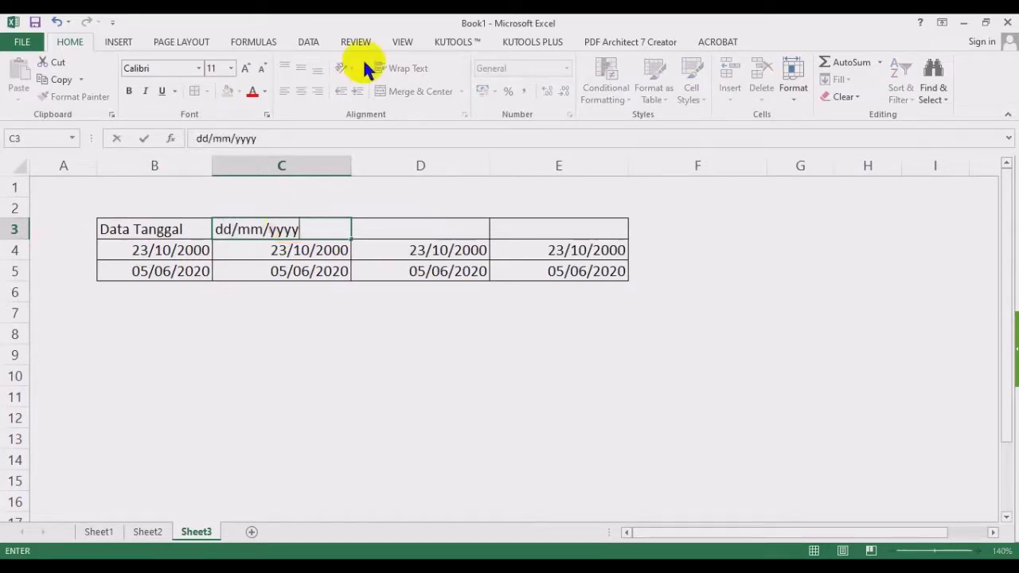
key("BackSpace")
key("BackSpace")
key("BackSpace")
key("BackSpace")
key("BackSpace")
key("BackSpace")
key("BackSpace")
key("BackSpace")
key("BackSpace")
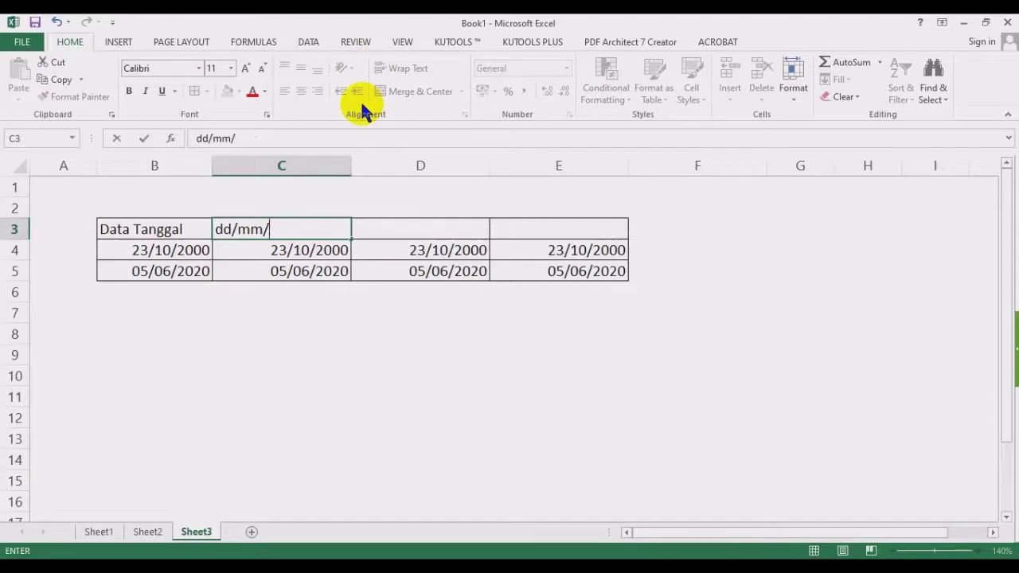
key("BackSpace")
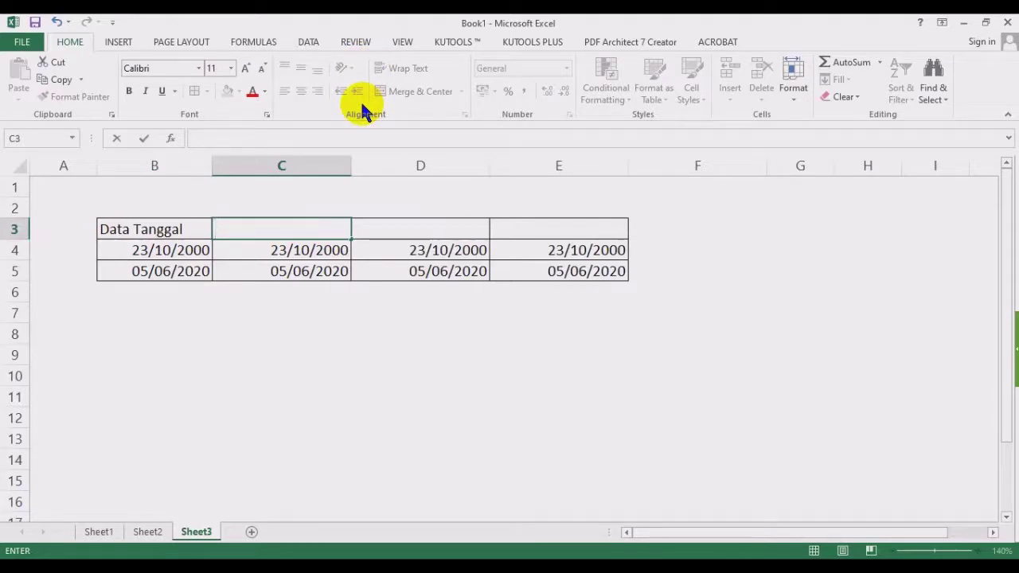
type("dddd")
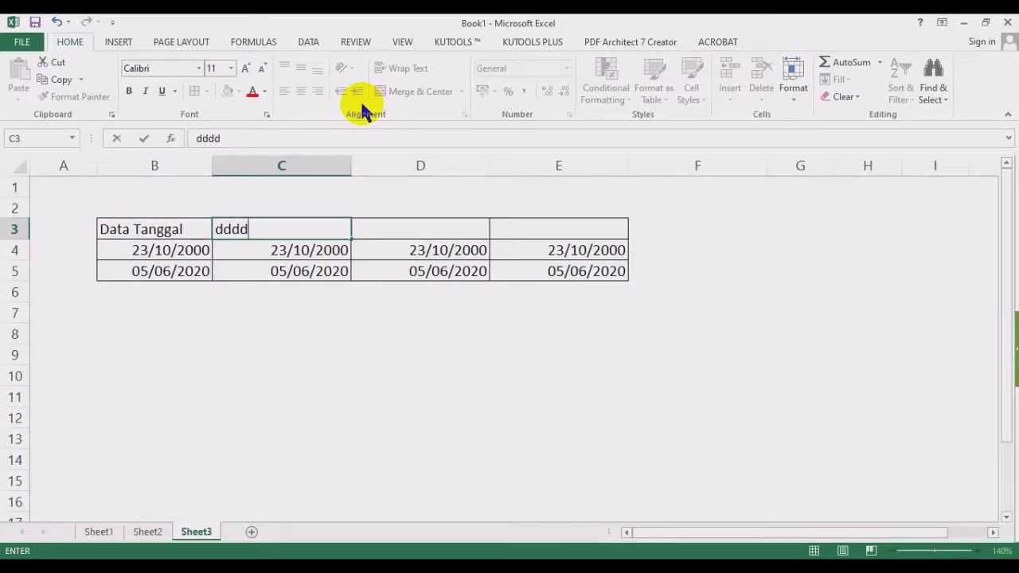
key("BackSpace")
type("d")
key("BackSpace")
key("BackSpace")
key("BackSpace")
key("BackSpace")
type("mm")
type("mm")
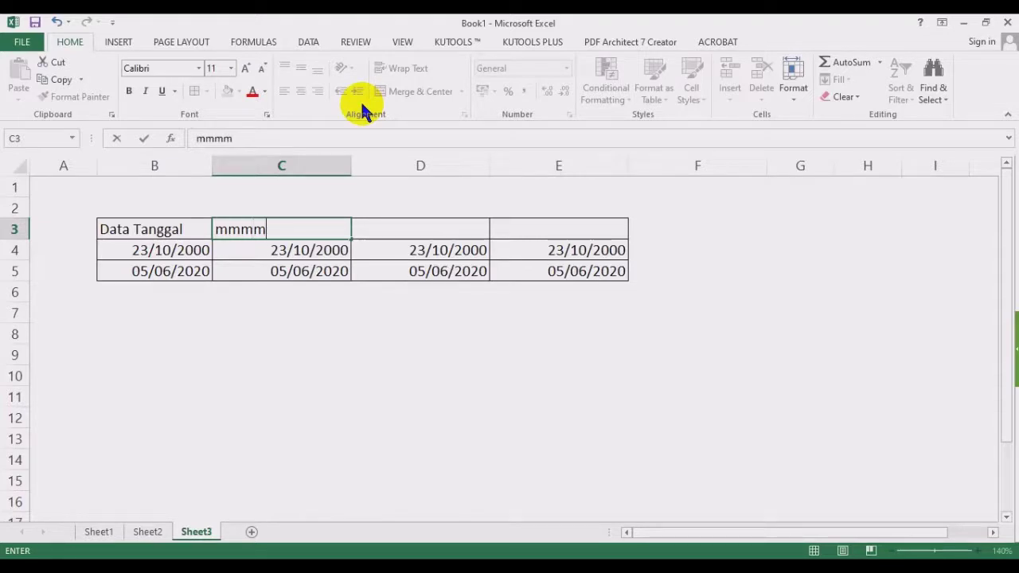
key("BackSpace")
key("BackSpace")
key("BackSpace")
key("BackSpace")
Try yyyy, then enter the final heading ddd, dd mmmm yyyy in C3.
type("y")
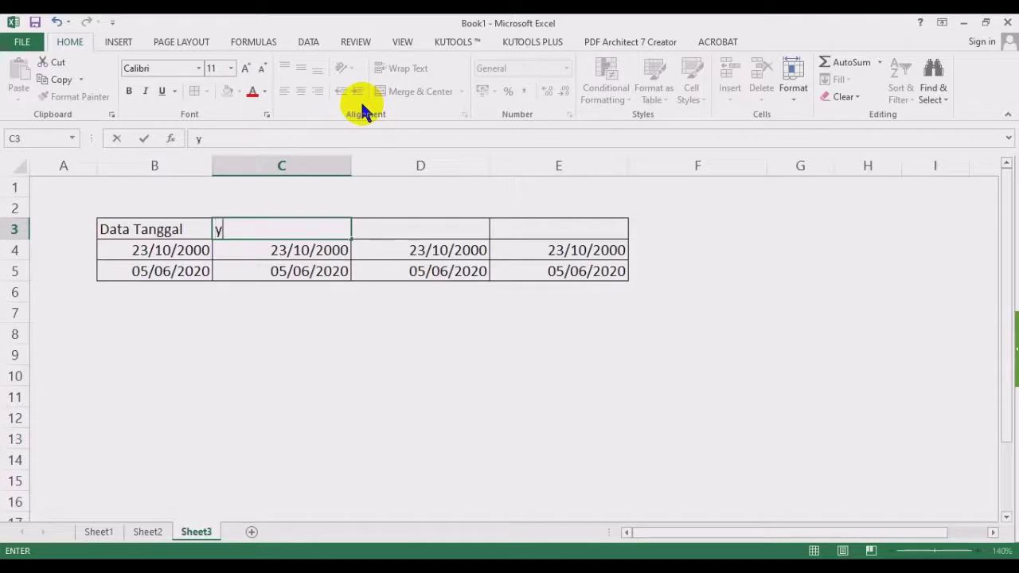
type("yyy")
key("BackSpace")
key("BackSpace")
key("BackSpace")
key("BackSpace")
type("ddd, dd mmm")
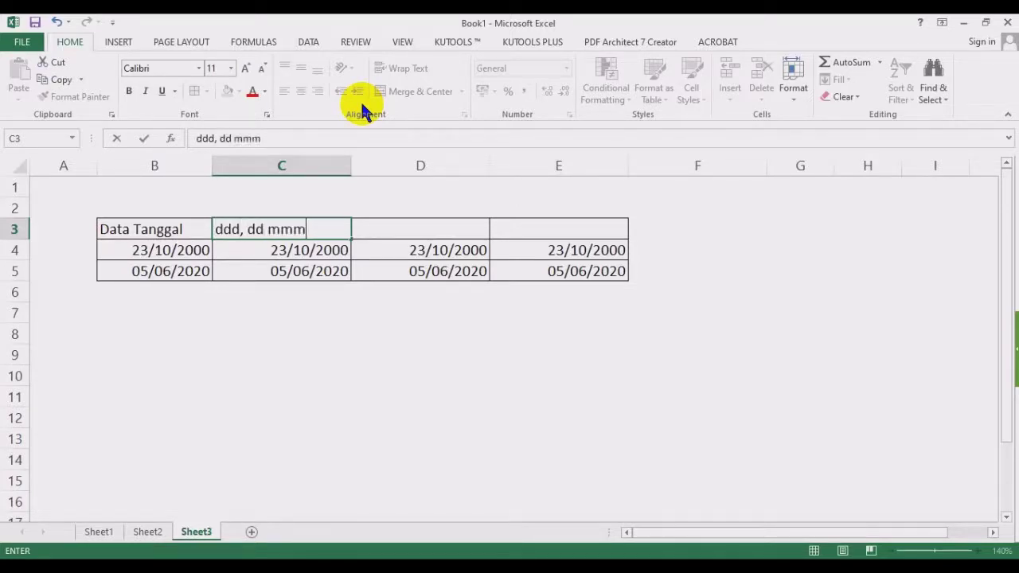
type("m yyyy")
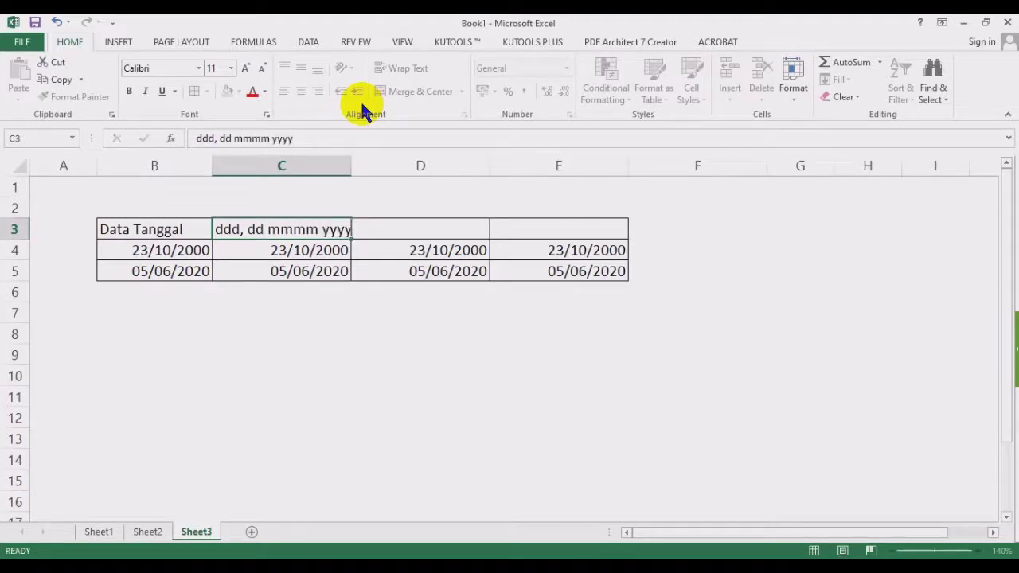
key("Return")
Widen column C and apply the custom format ddd, dd mmmm yyyy to C4:C5.
left_click_drag(351, 166, 416, 166)
left_click_drag(363, 250, 364, 268)
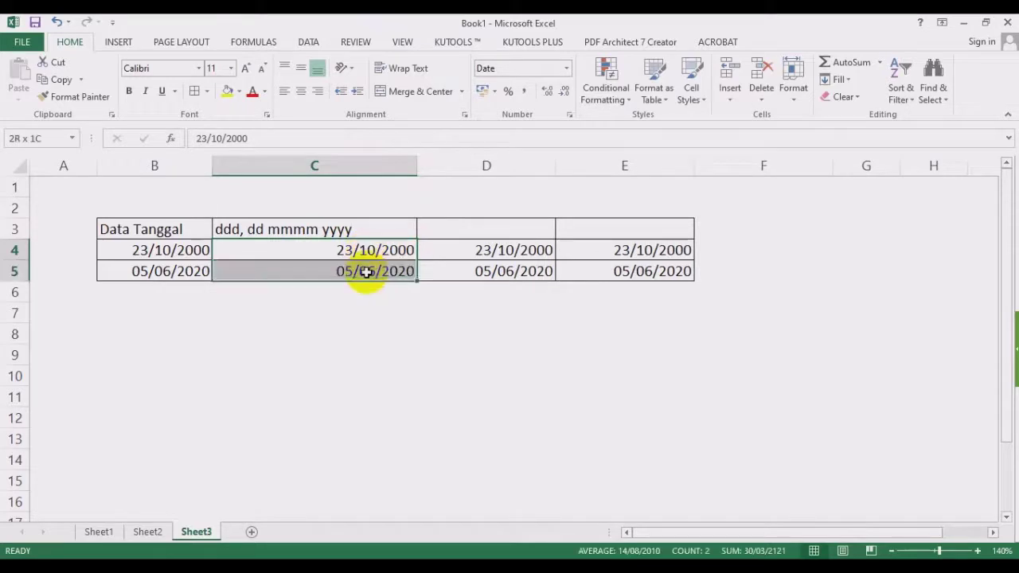
left_click(566, 68)
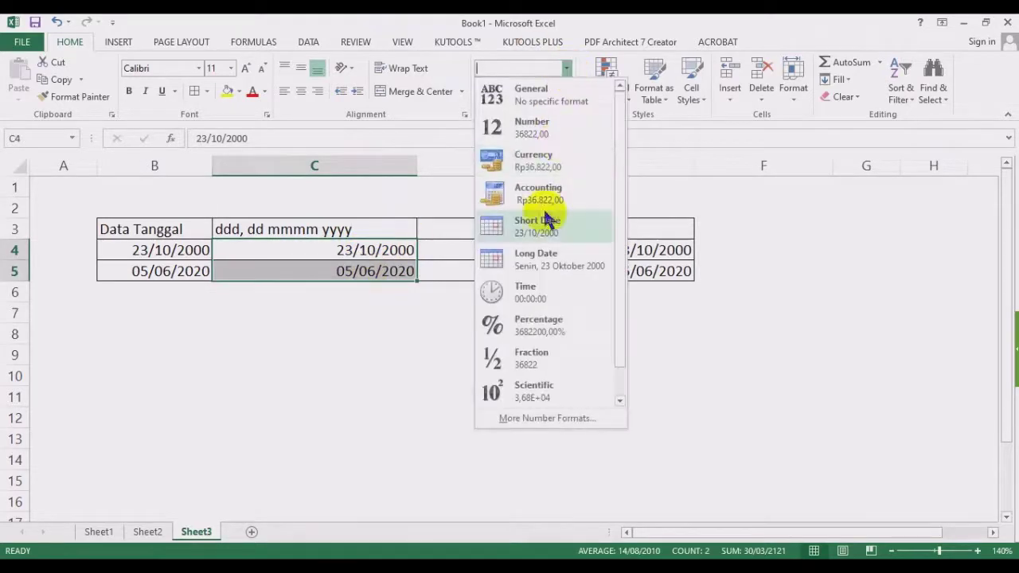
left_click(538, 419)
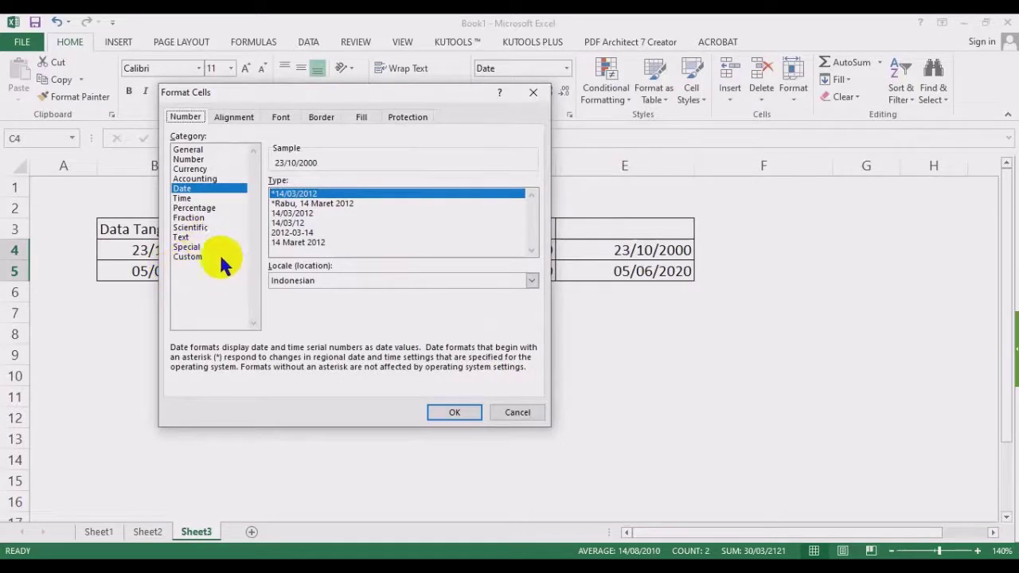
left_click_drag(338, 92, 726, 102)
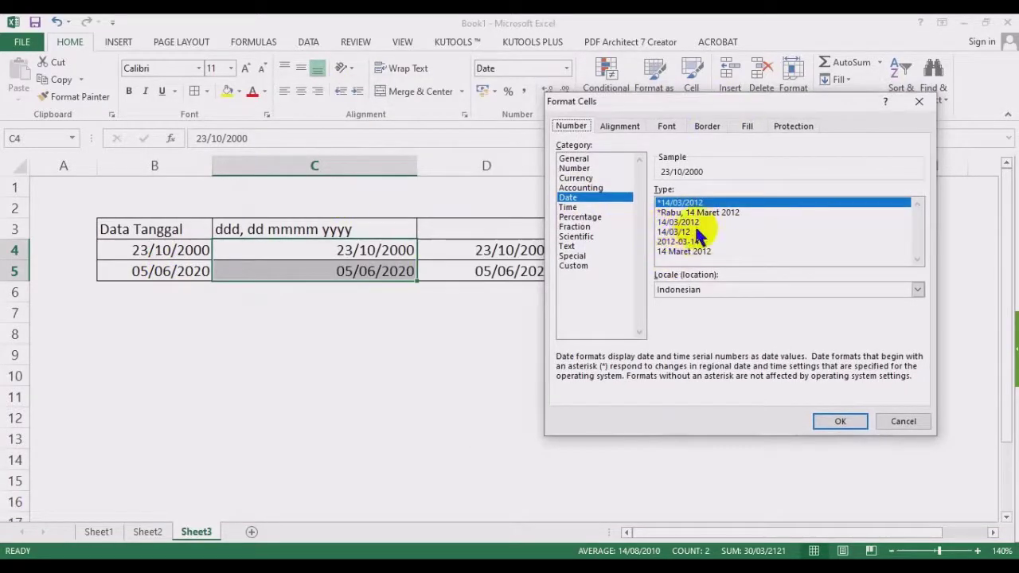
left_click(705, 212)
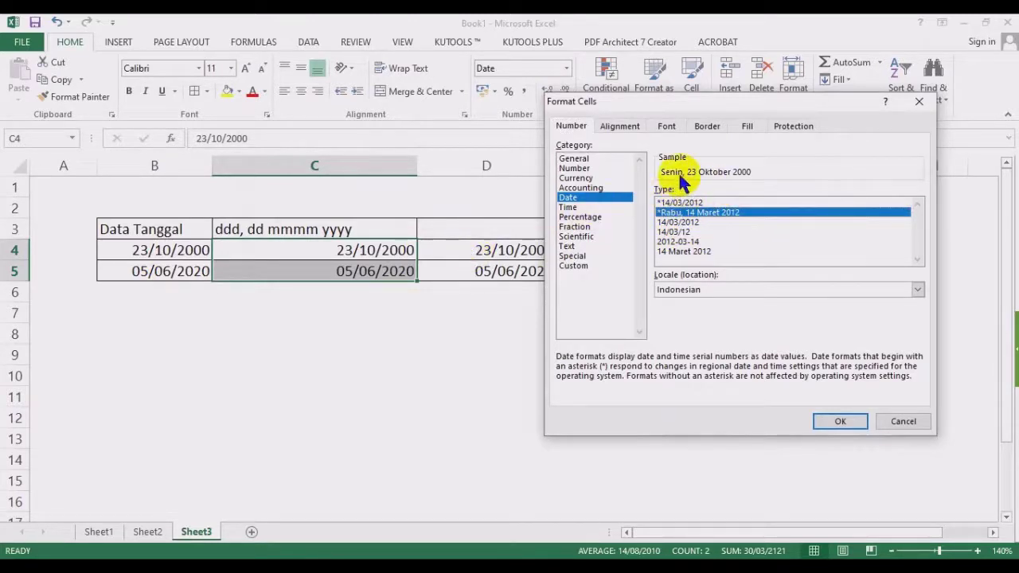
left_click(586, 267)
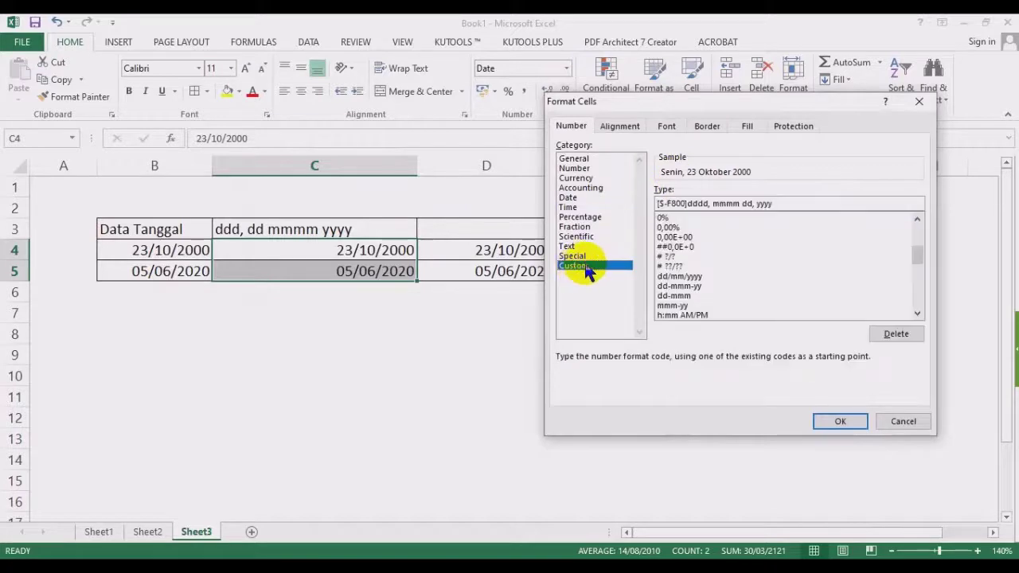
left_click(789, 203)
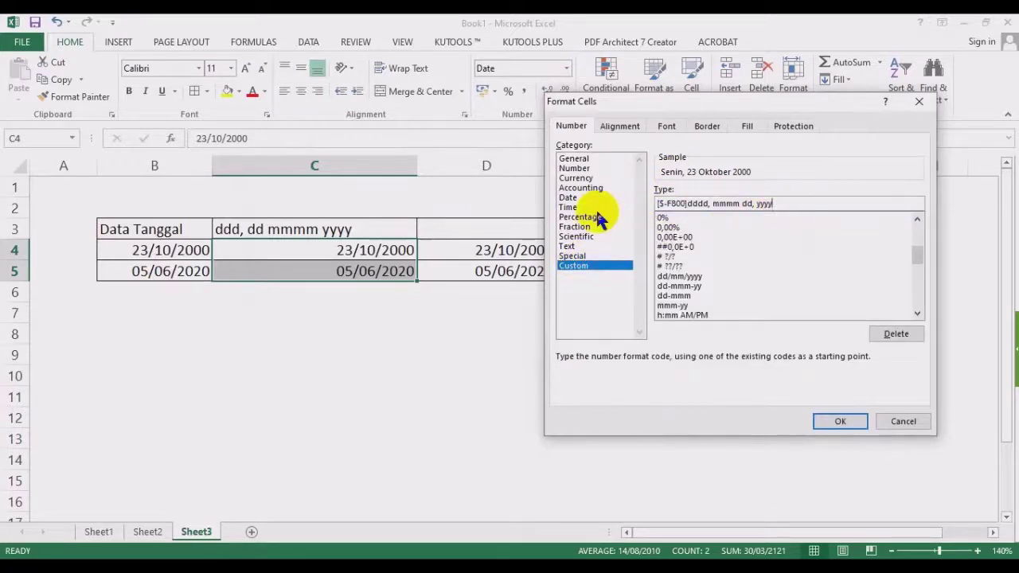
left_click_drag(780, 203, 642, 203)
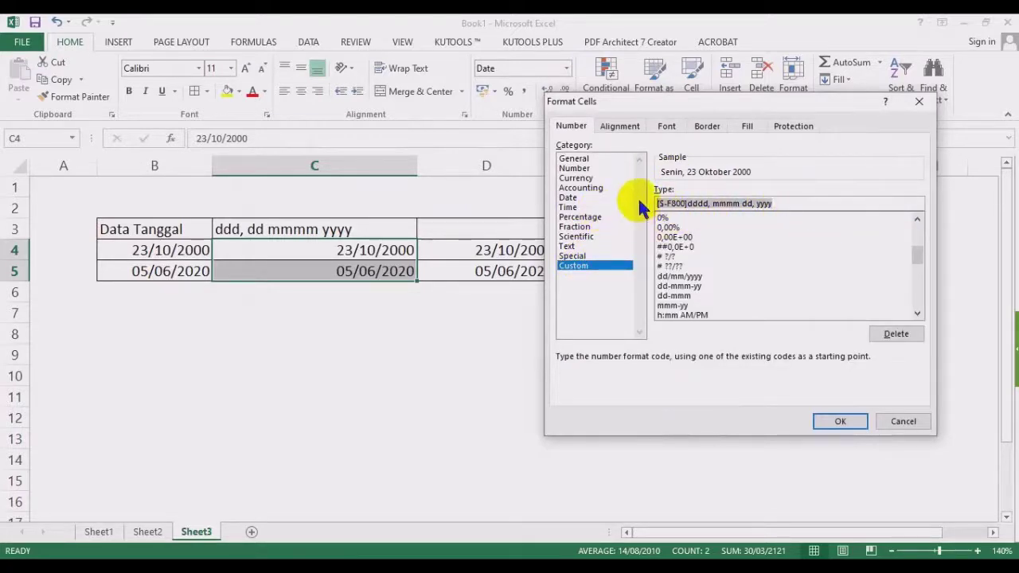
type("ddd, ")
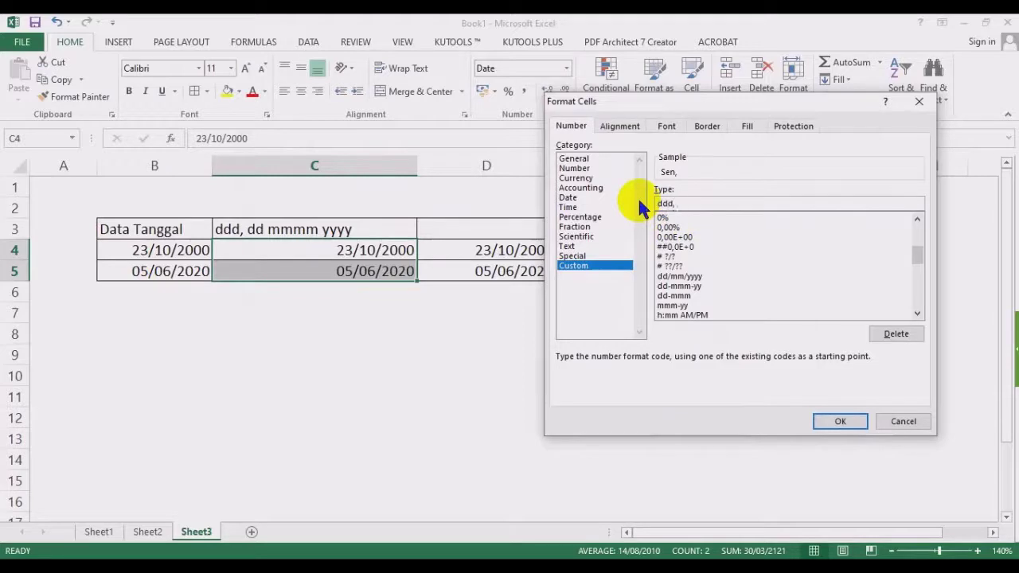
type("dd mmmm yyyy")
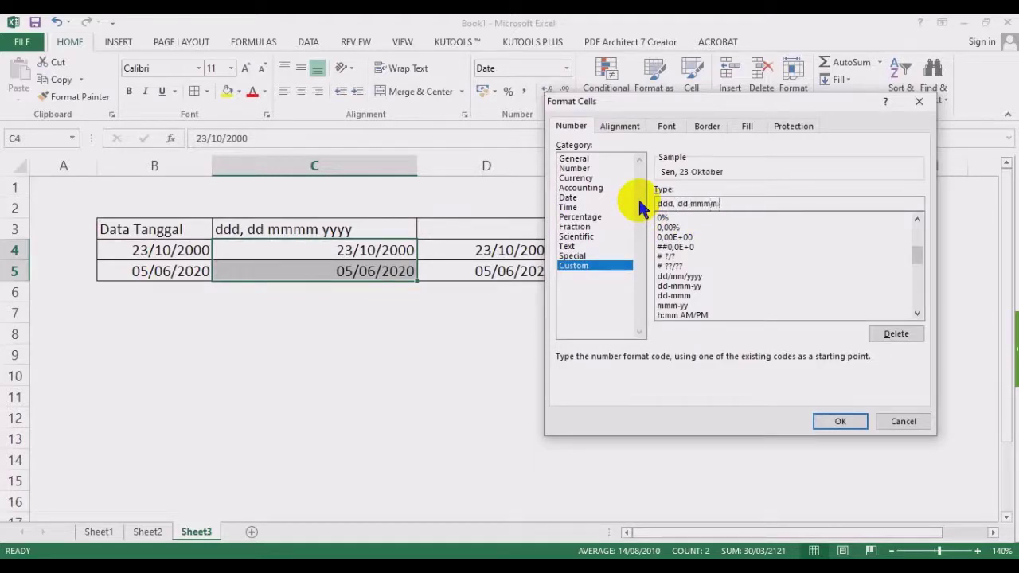
left_click(838, 422)
Review the dates reading Sen, 23 Oktober 2000 and Jum, 05 Juni 2020.
left_click(445, 335)
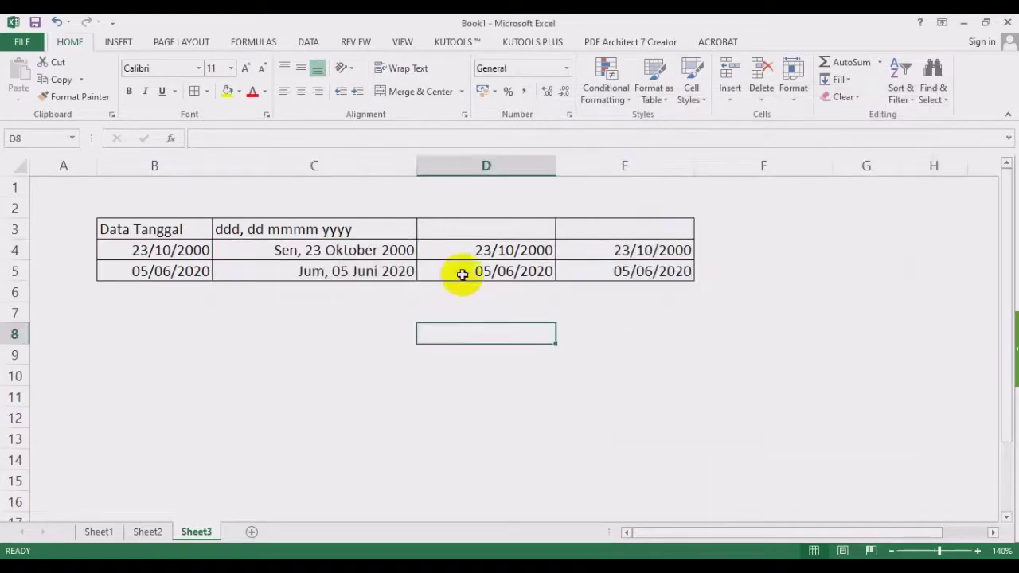
left_click(316, 231)
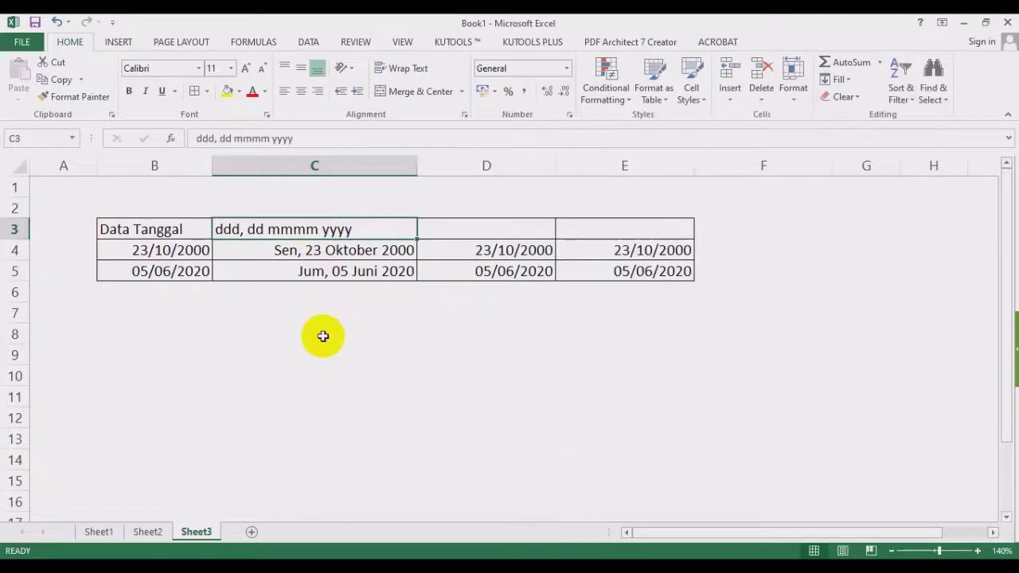
left_click(262, 343)
left_click(165, 335)
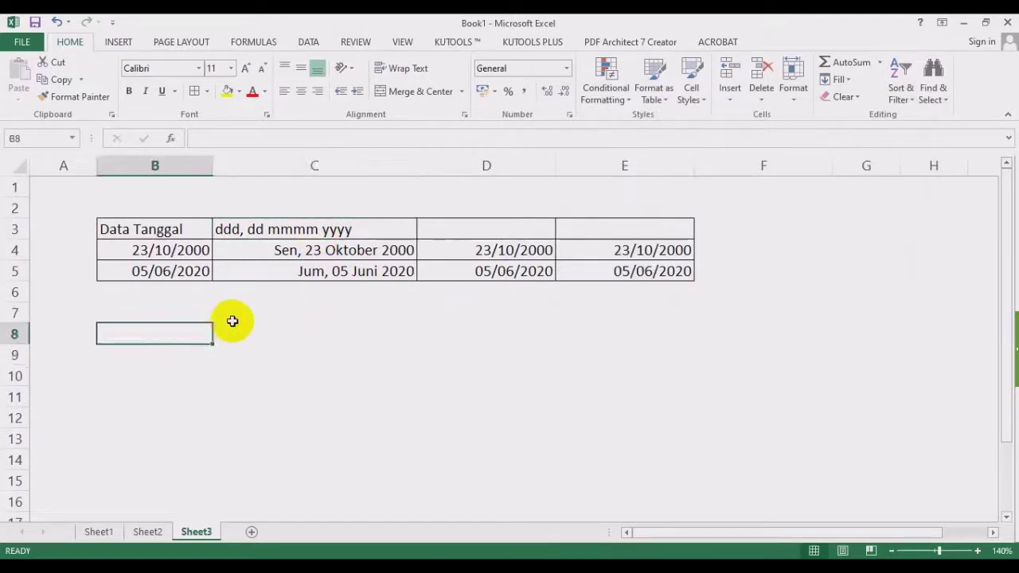
Enter legend code 'd atau dd' with description 'tanggal', clearing a stray test value 5.
type("d atau dd")
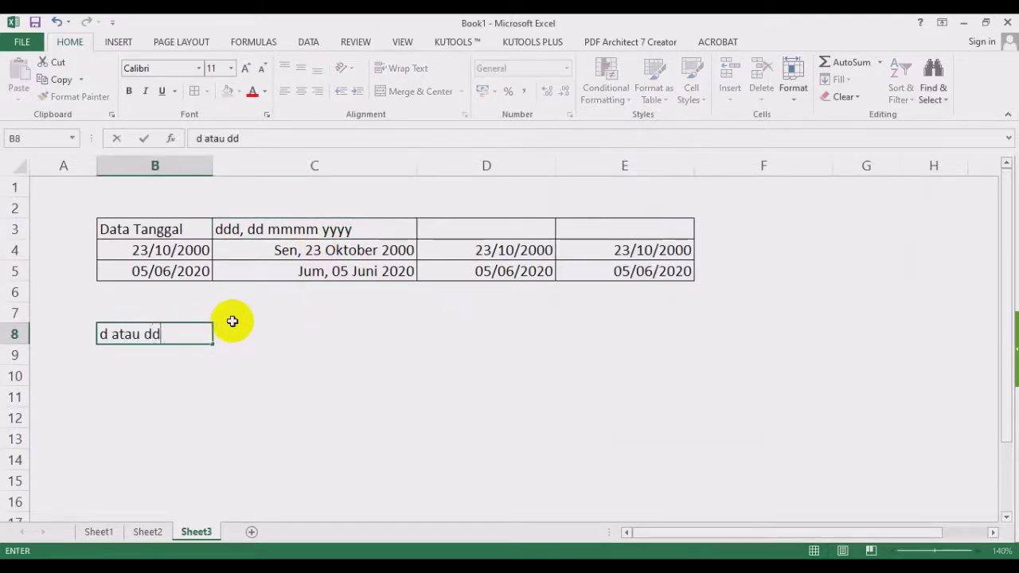
key("Tab")
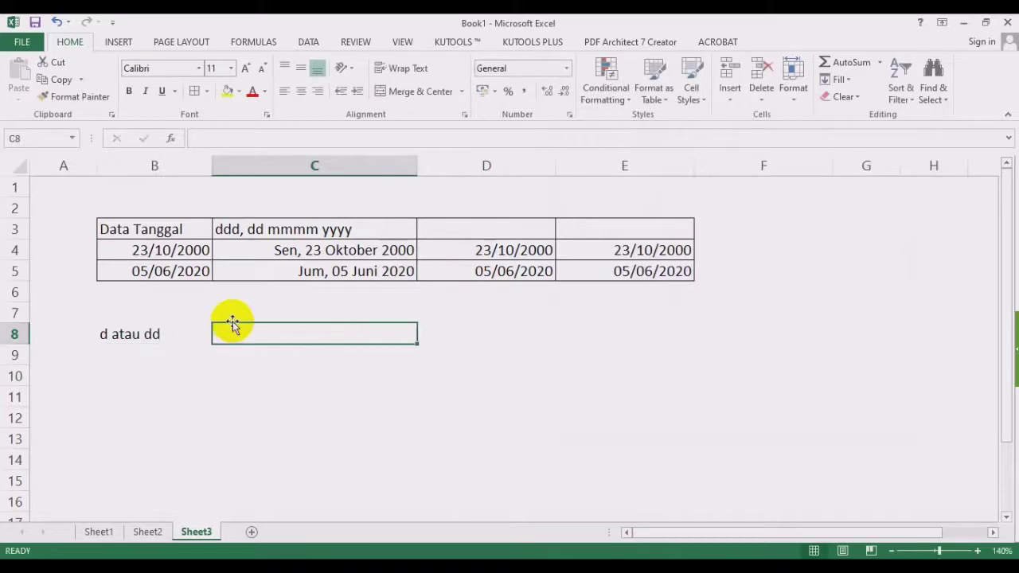
type("tanggal")
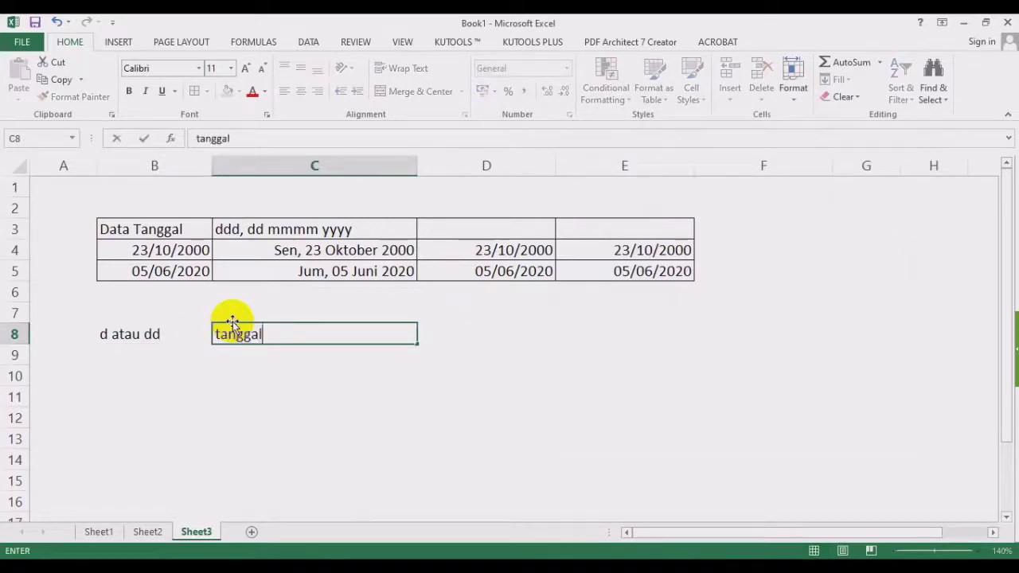
key("Return")
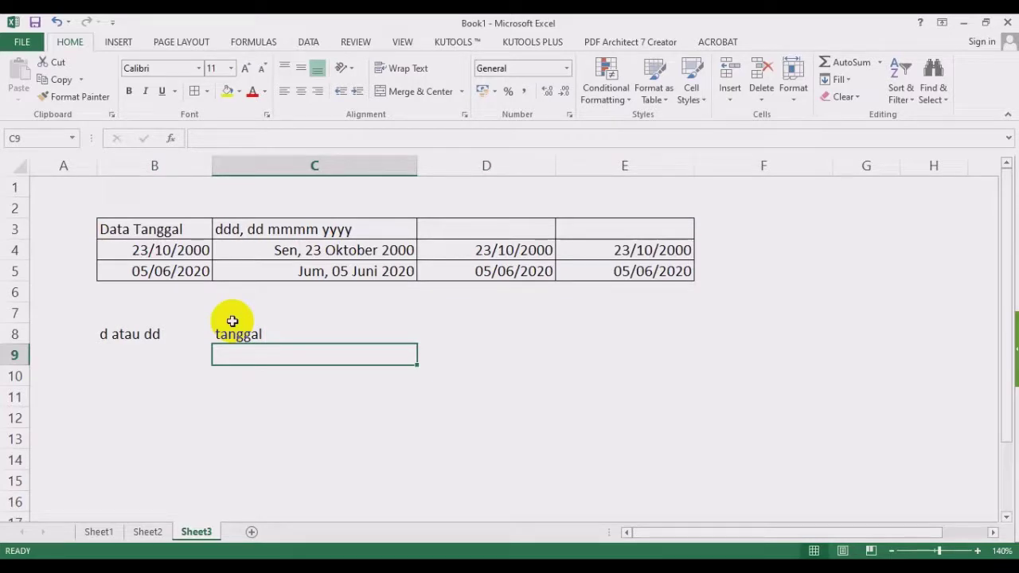
type("5")
key("Return")
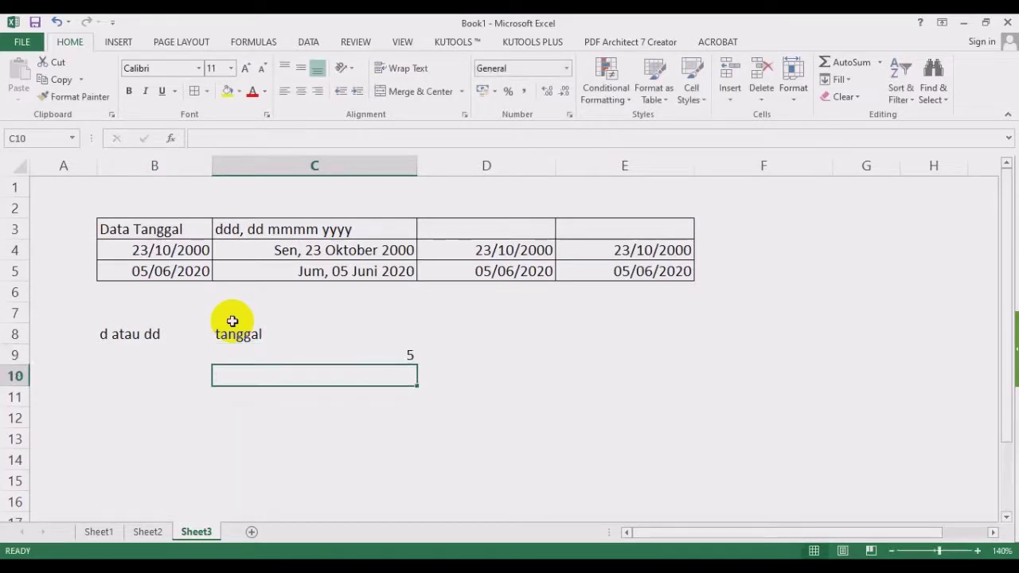
type("05")
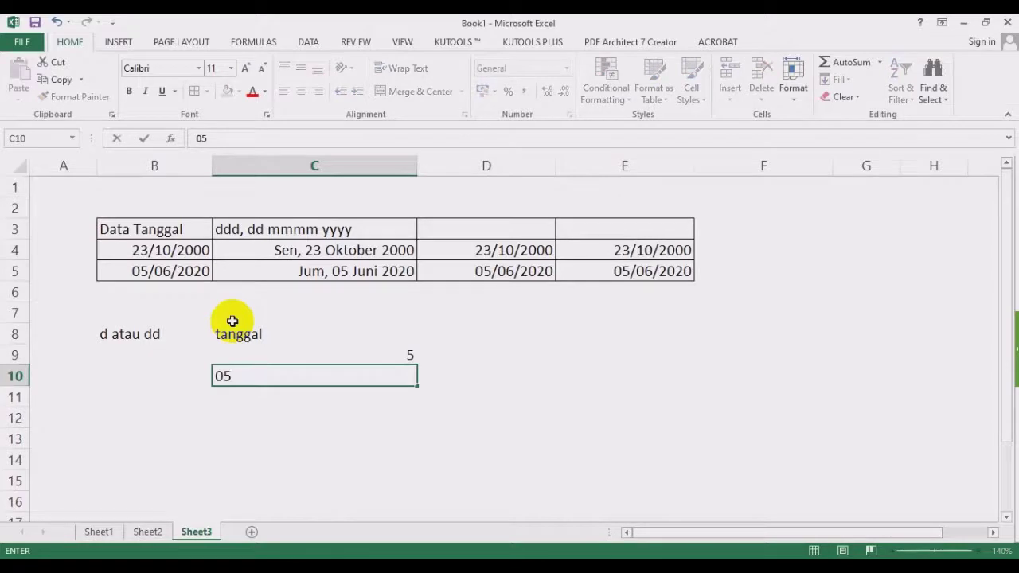
key("Escape")
key("Up")
key("Delete")
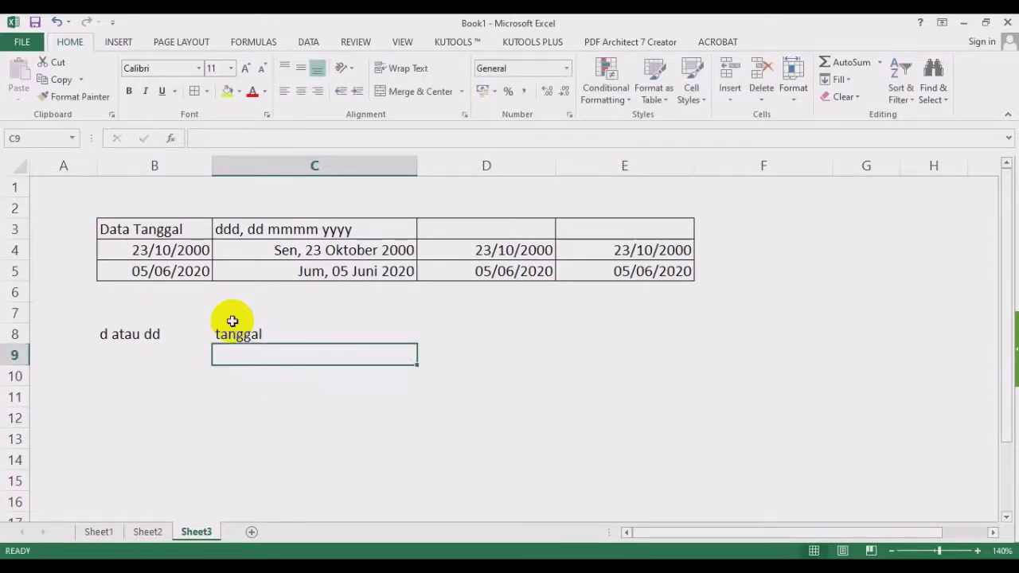
key("Left")
Add legend rows ddd 'nama hari disingkat' and dddd 'nama hari lengkap'.
type("ddd")
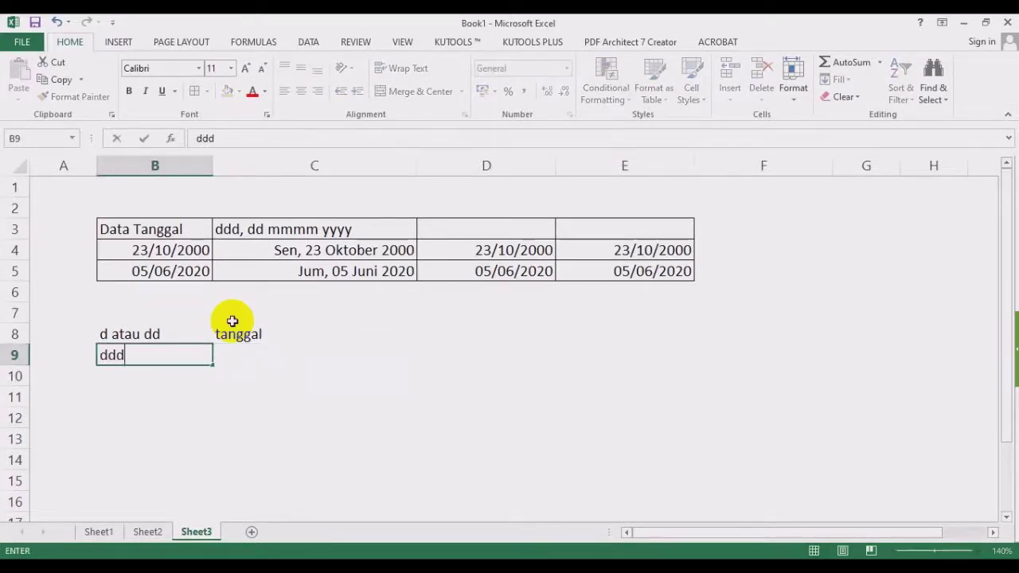
key("Tab")
type("nama hari ")
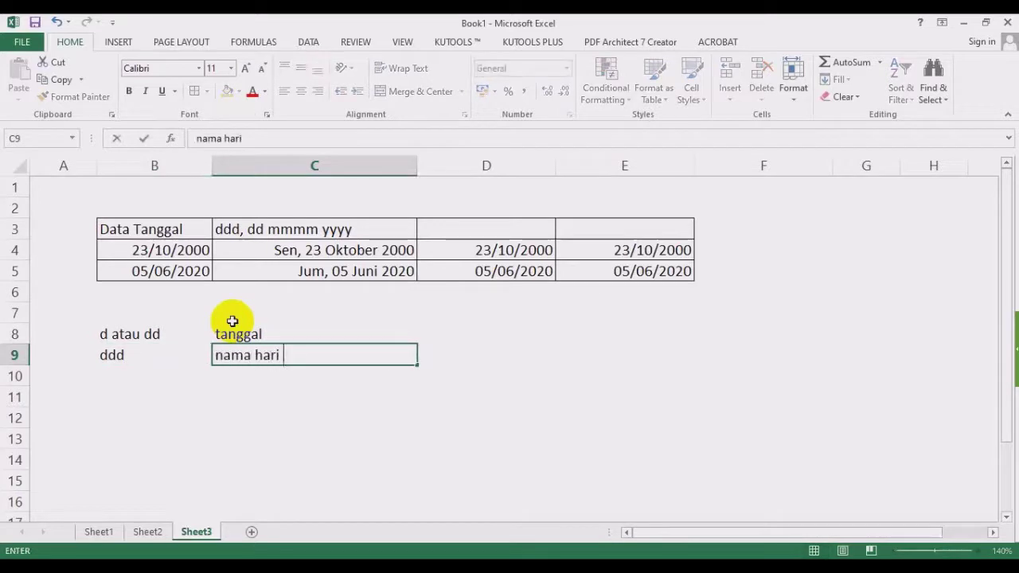
type("dsingkat")
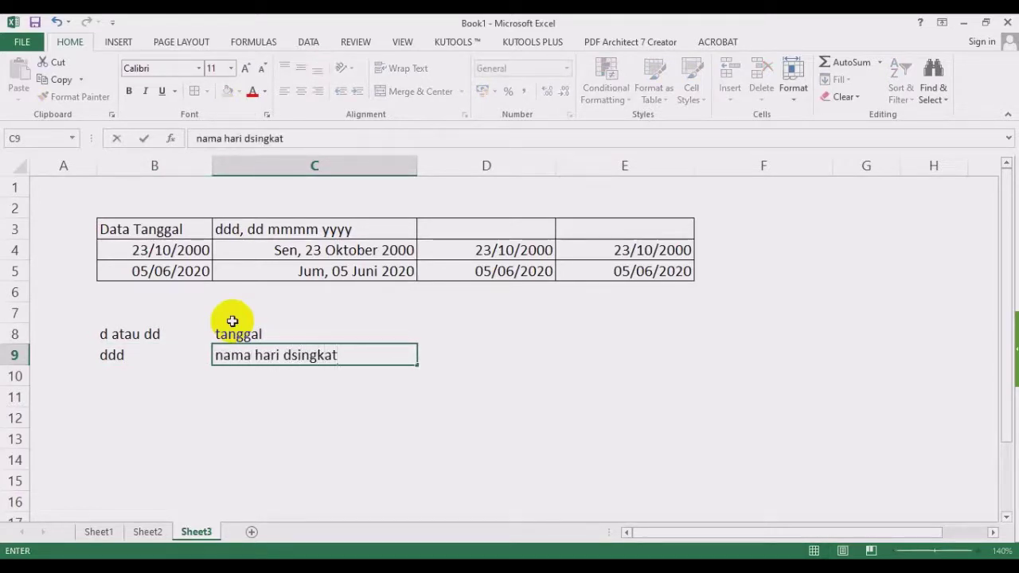
key("BackSpace")
key("BackSpace")
key("BackSpace")
key("BackSpace")
key("BackSpace")
key("BackSpace")
type("i")
key("BackSpace")
key("BackSpace")
type("isingkat")
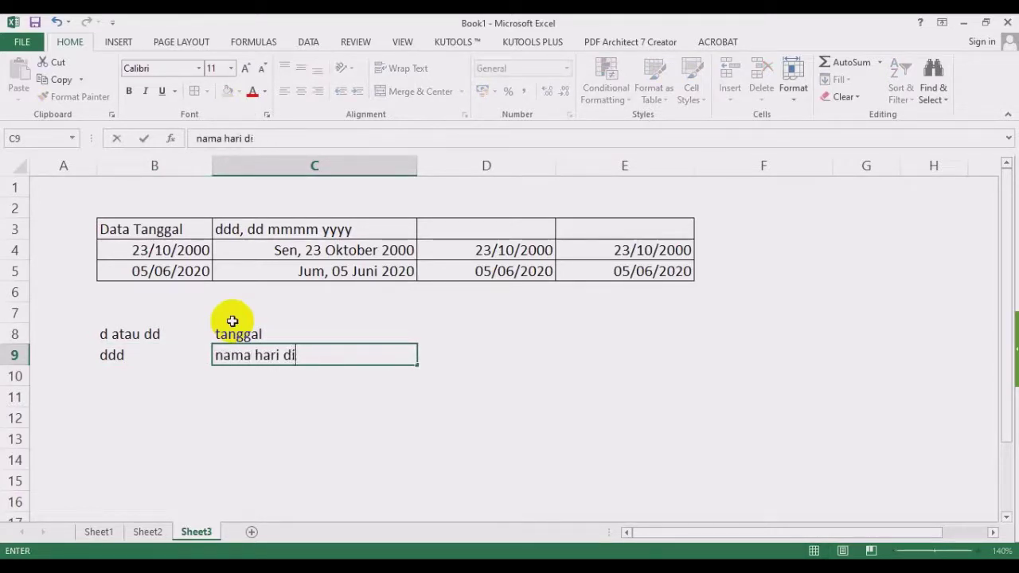
key("Return")
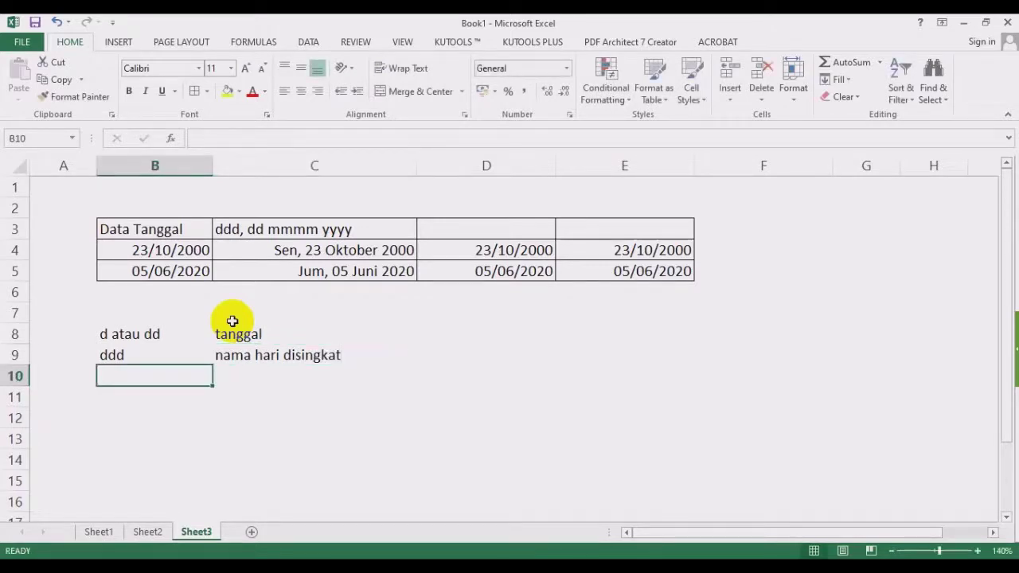
type("dddd")
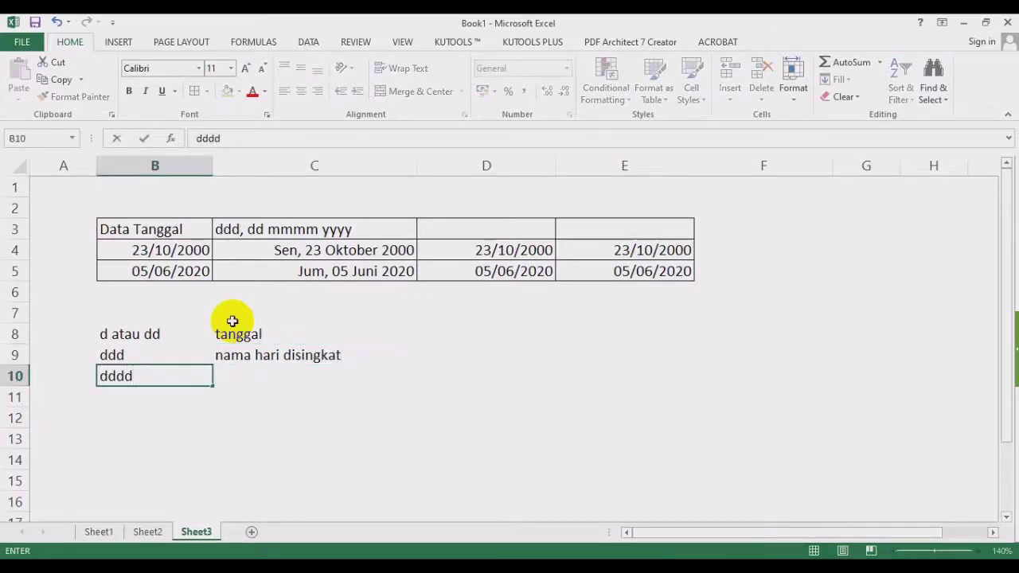
key("Tab")
type("nama hari ")
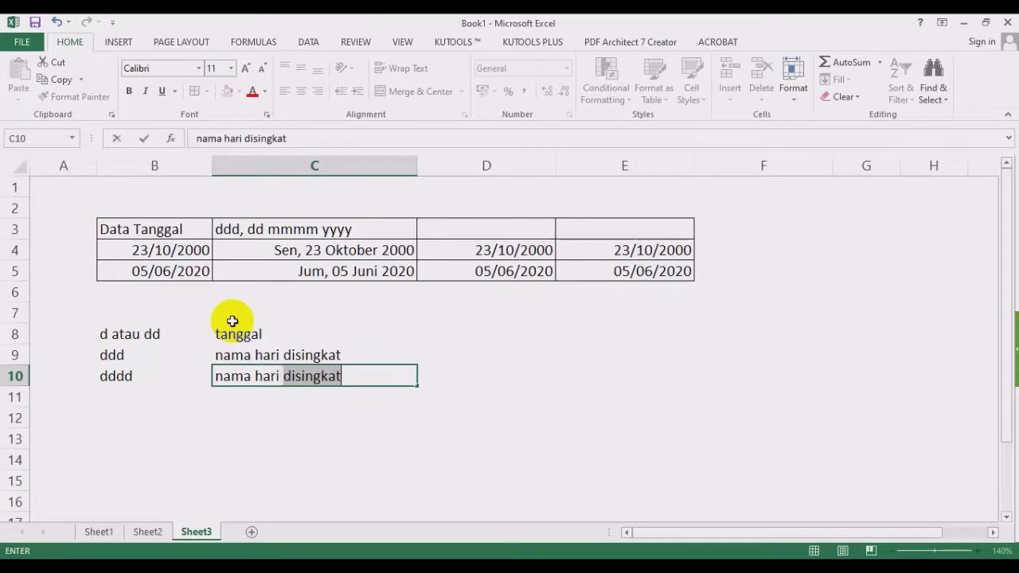
type("lengkap")
key("Return")
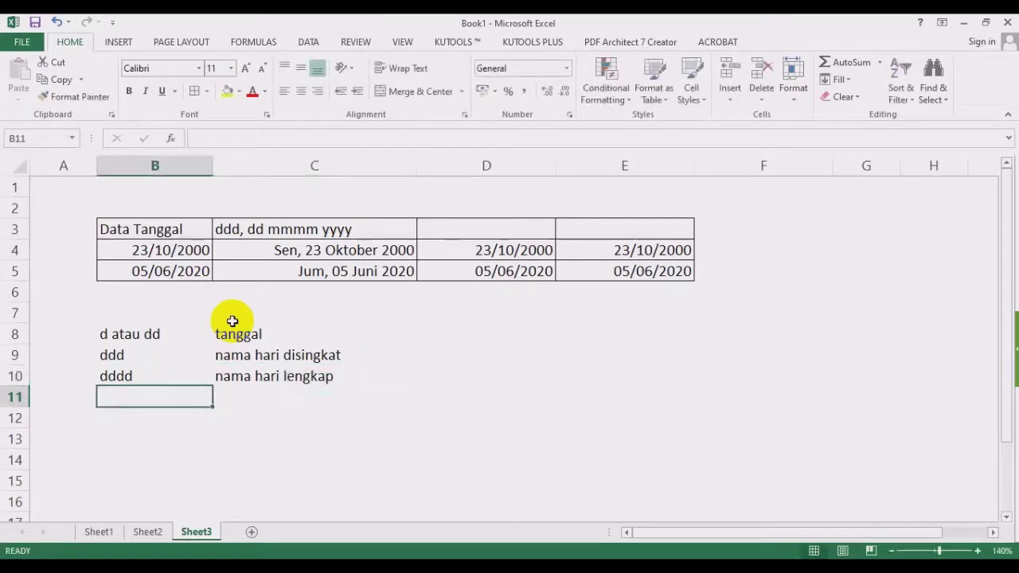
Add legend rows 'm atau mm' 'bulan dalam bentuk angka' and mmm 'nama bulan disingkat'.
type("m atau mm")
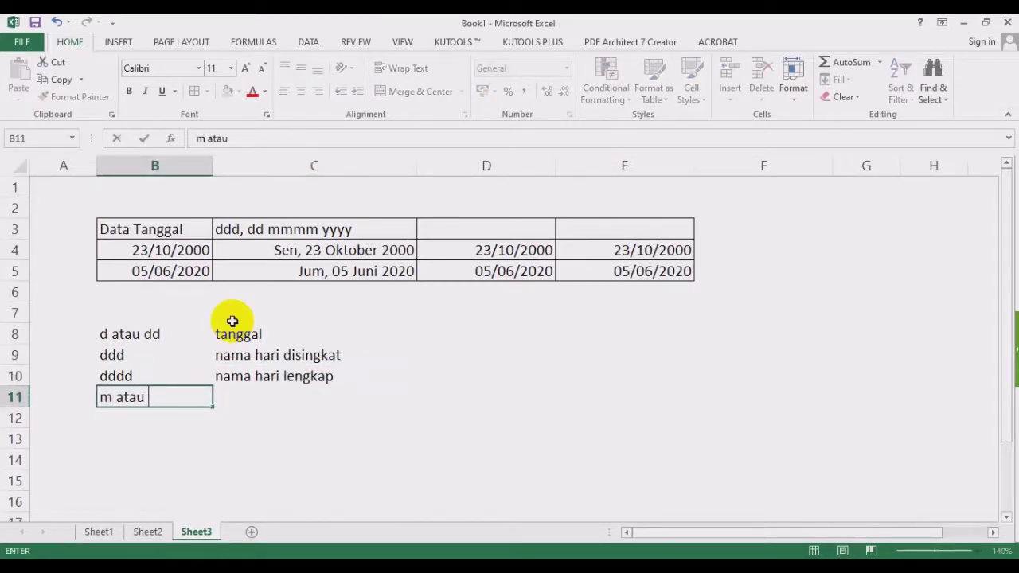
key("Tab")
type("bulan dalam bn")
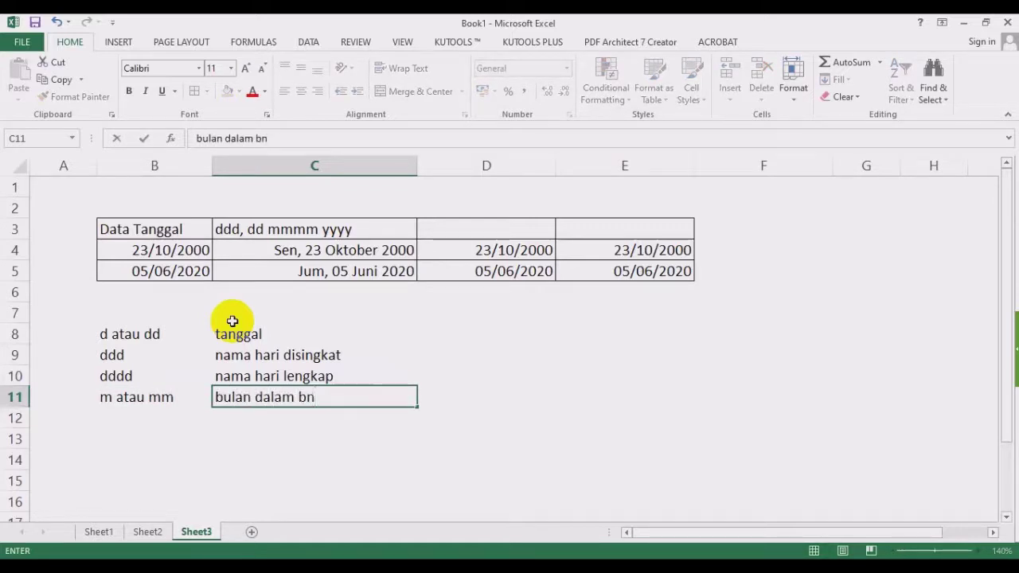
key("BackSpace")
type("entuk angka")
key("Return")
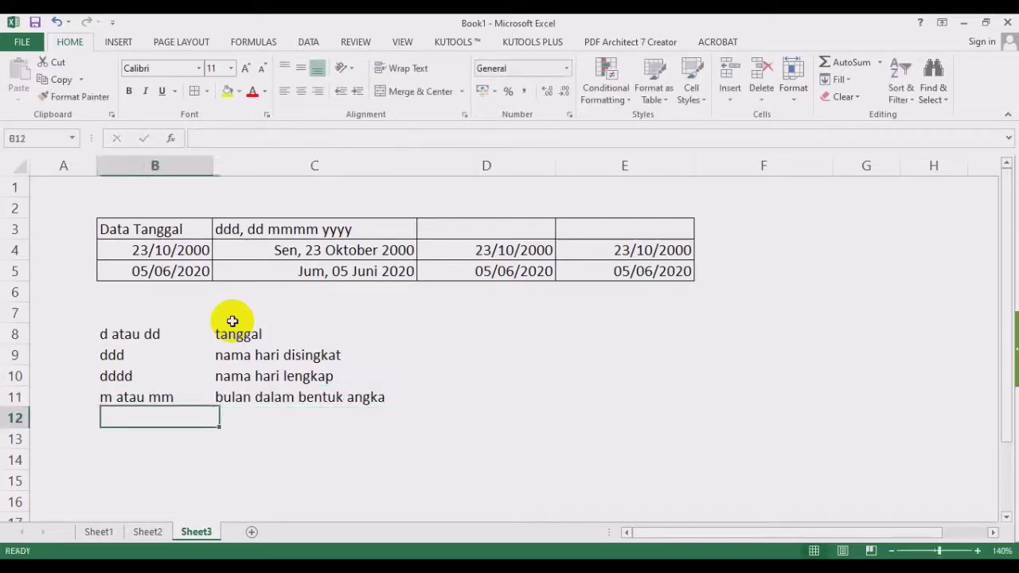
type("mmm")
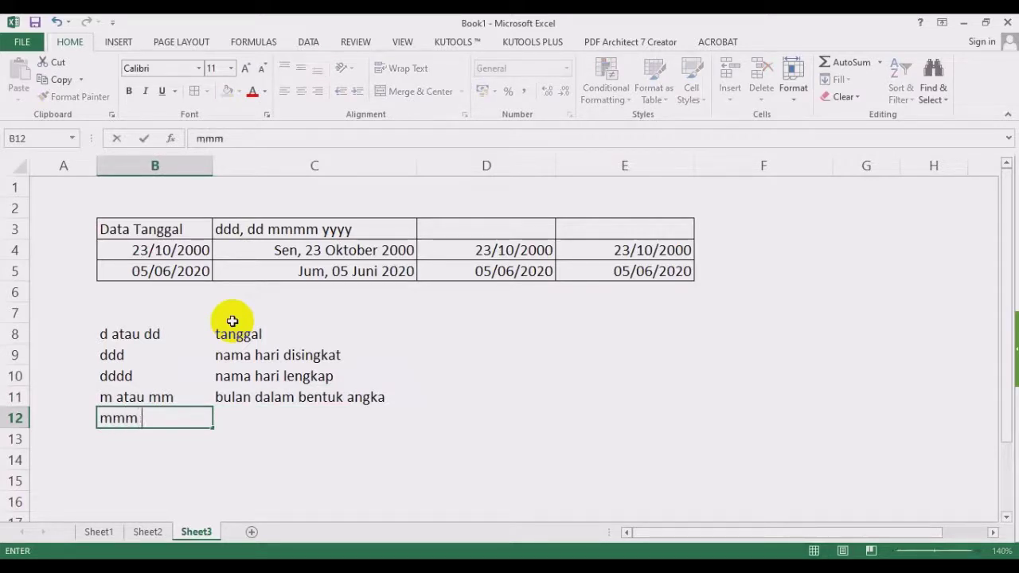
key("Tab")
type("nama bulan")
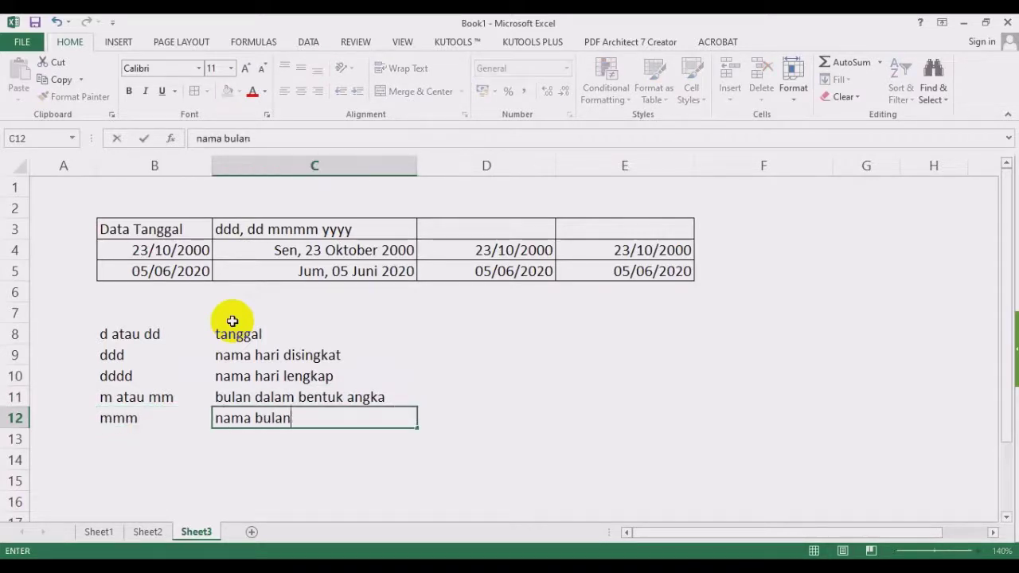
type(" disingkat")
key("Return")
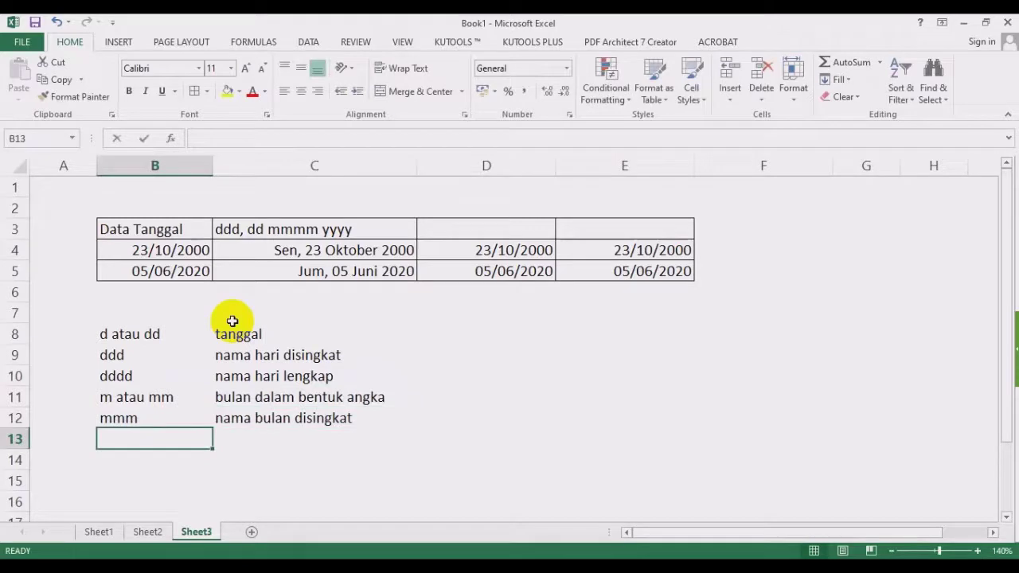
Add legend rows mmmm 'nama bulan lengkap' and yyyy 'tahun'.
type("mmmmm")
key("Tab")
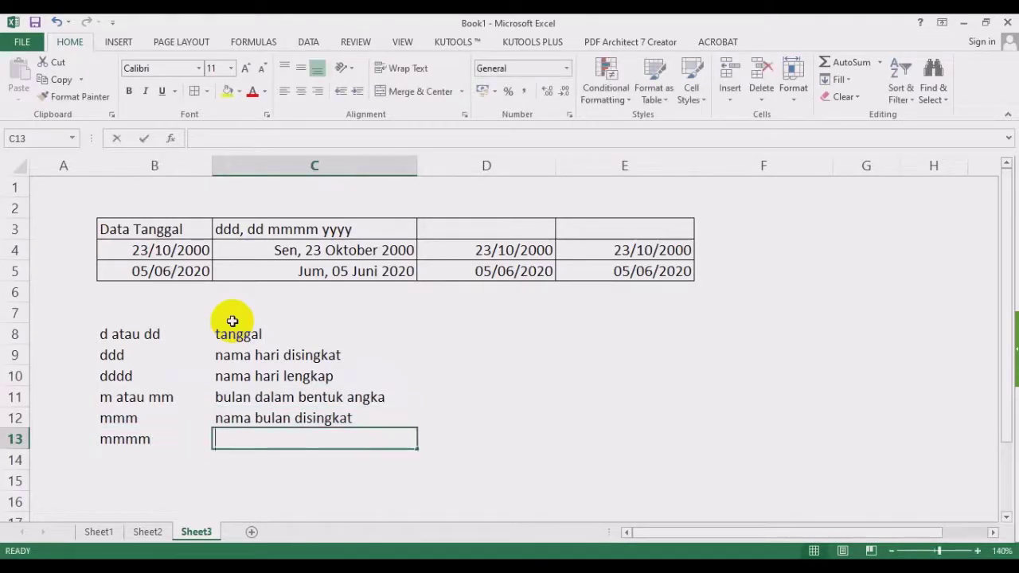
type("nama bulan lengkap")
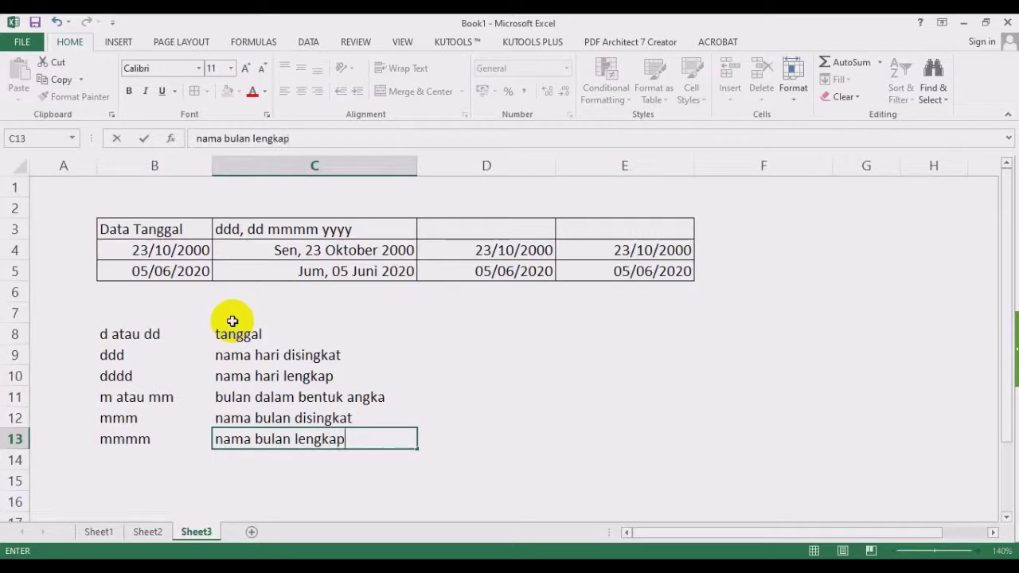
key("Return")
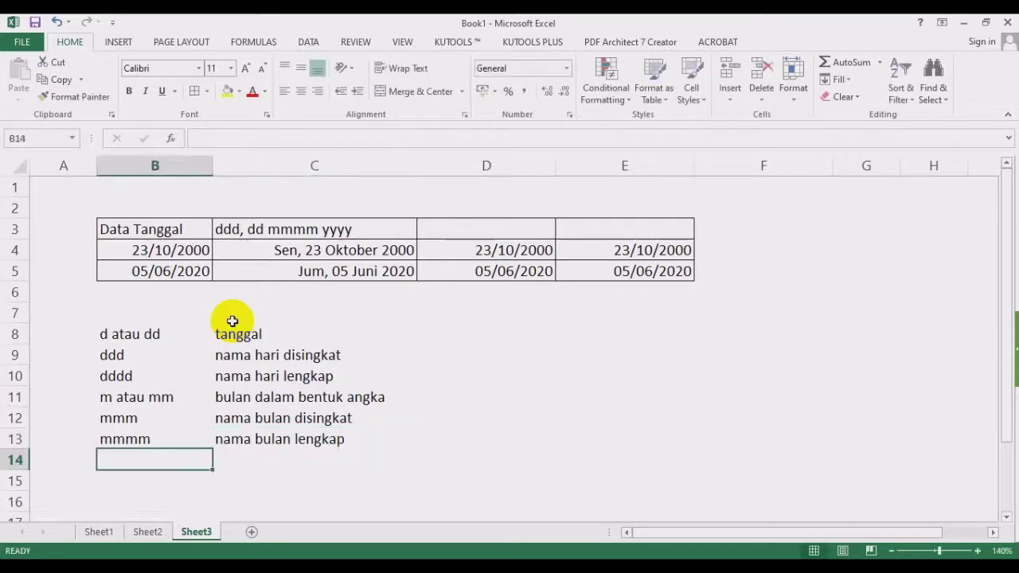
type("yyyy")
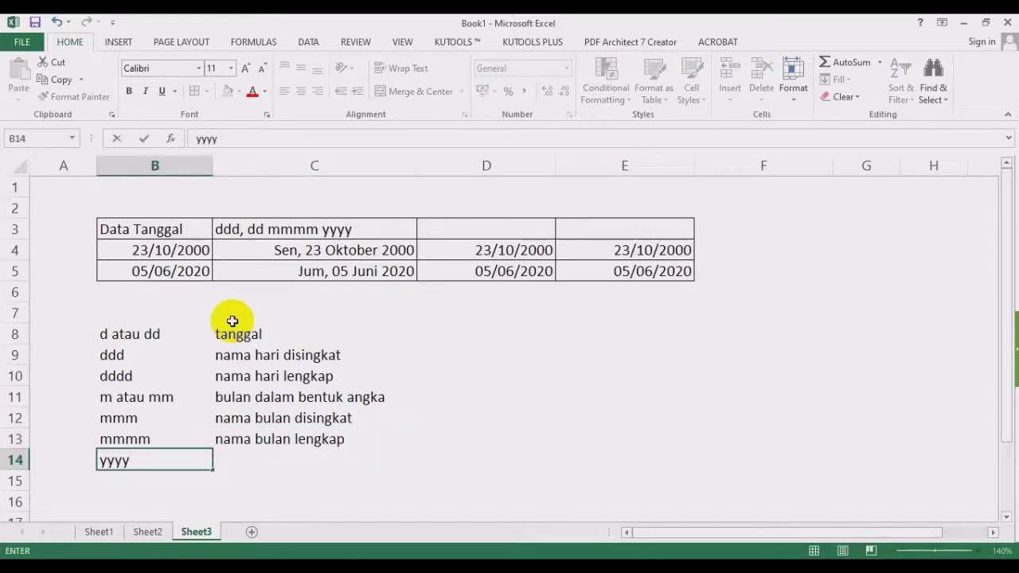
key("Tab")
type("tahun")
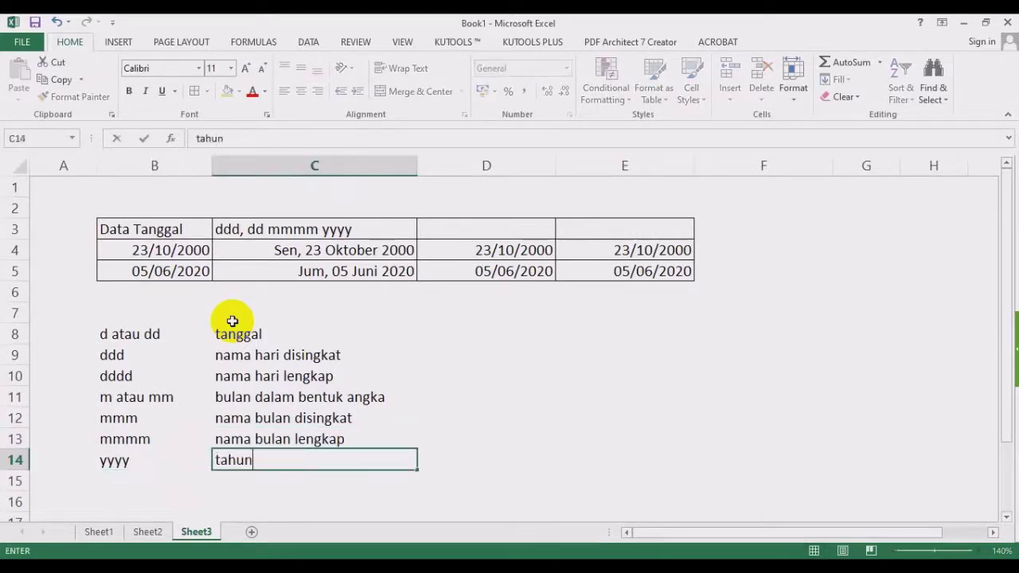
key("Return")
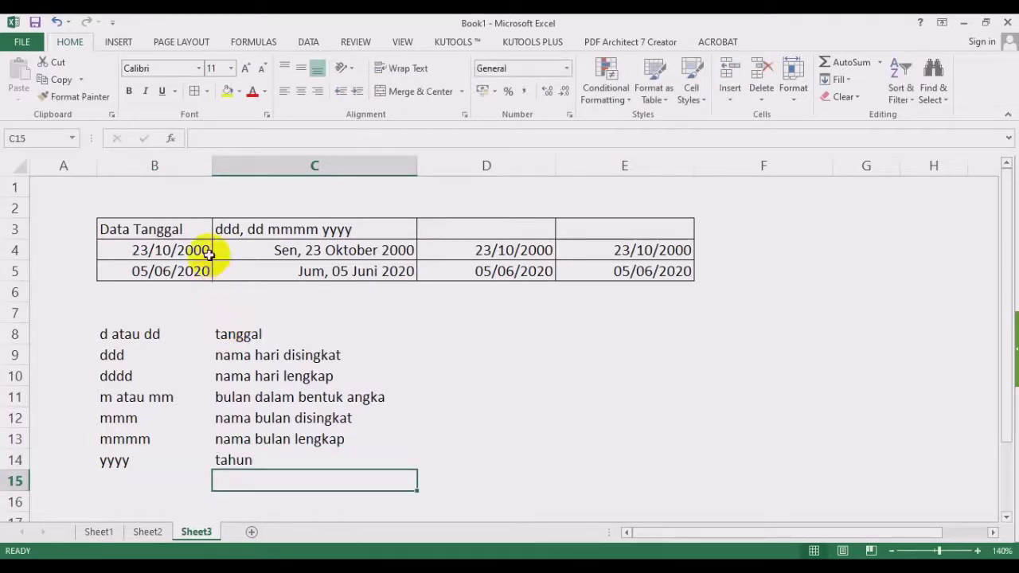
Give D4:D5 the custom format dd-mm-yyyy so they read 23-10-2000 and 05-06-2020.
left_click_drag(530, 250, 530, 267)
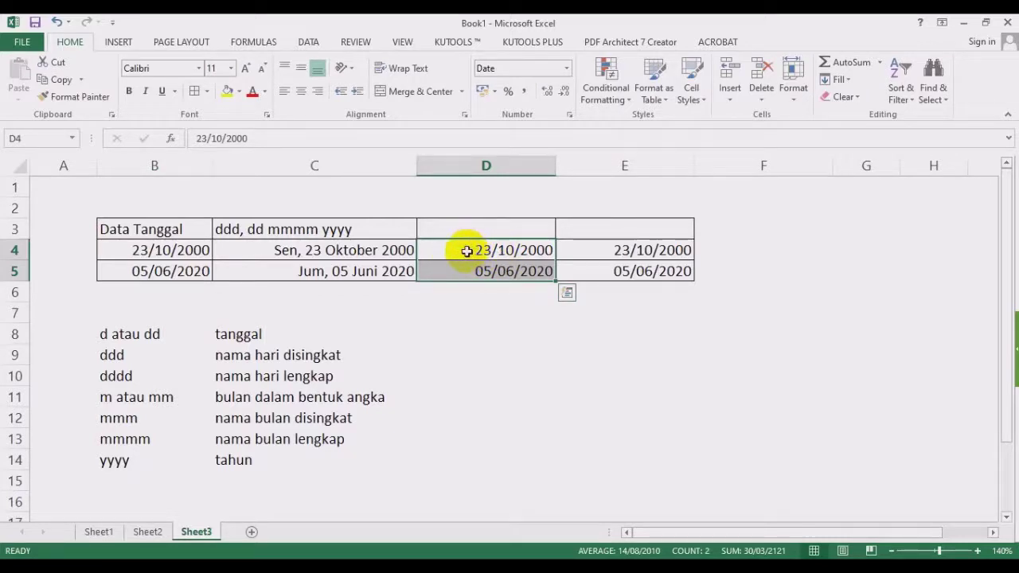
left_click(566, 69)
left_click(525, 421)
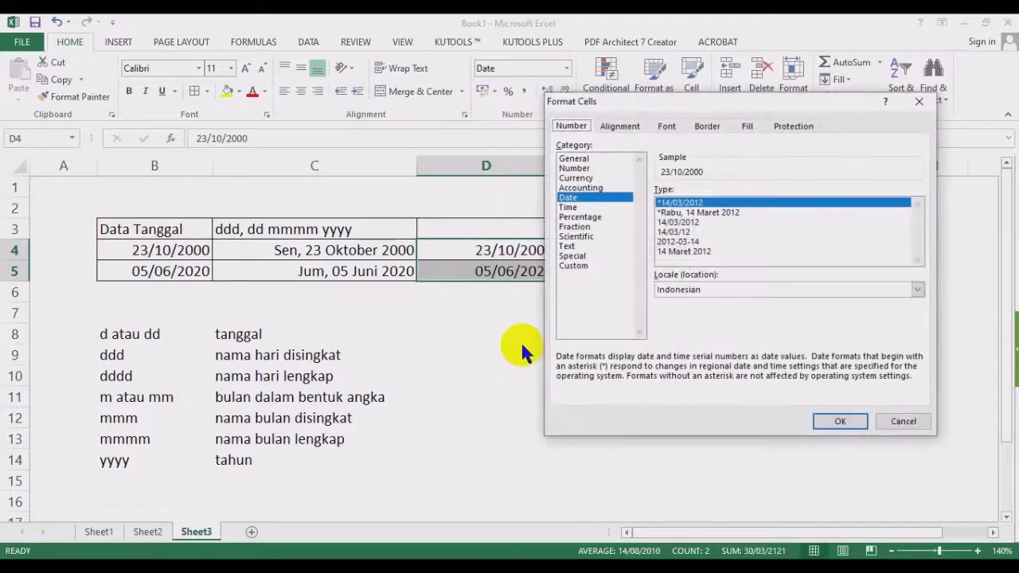
left_click(598, 266)
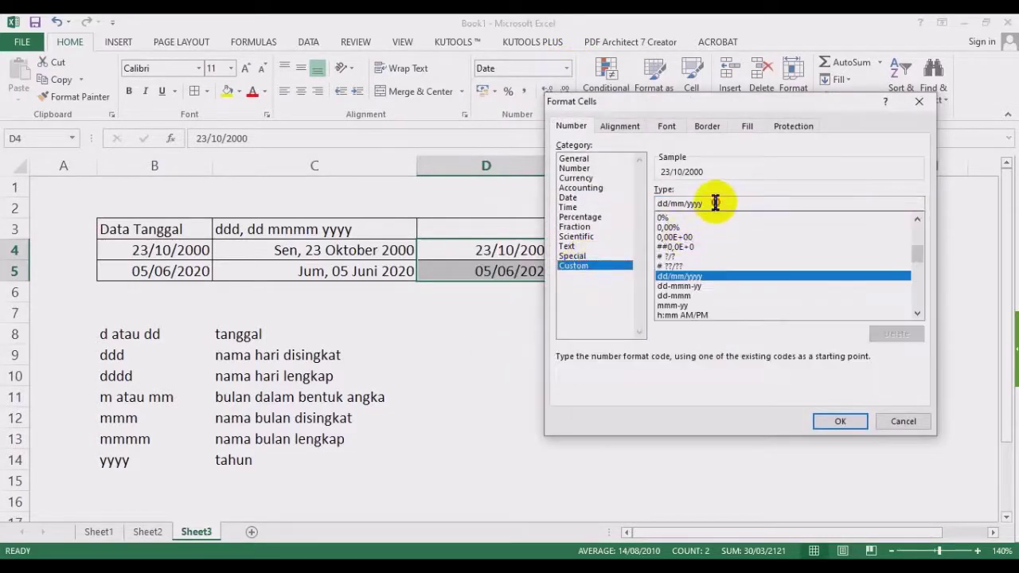
left_click_drag(713, 204, 660, 206)
type("dd-")
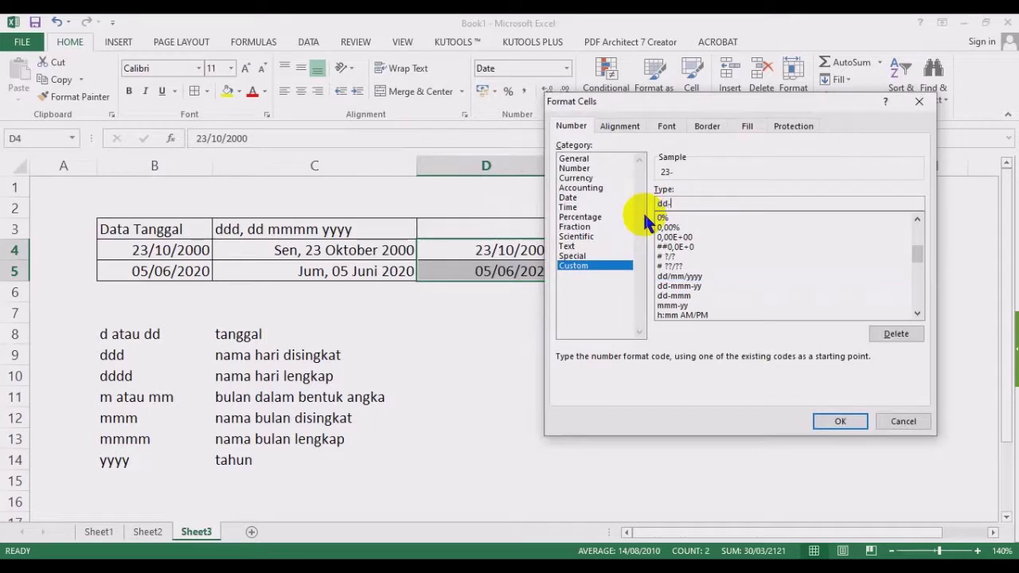
type("mm-yyyy")
left_click(856, 422)
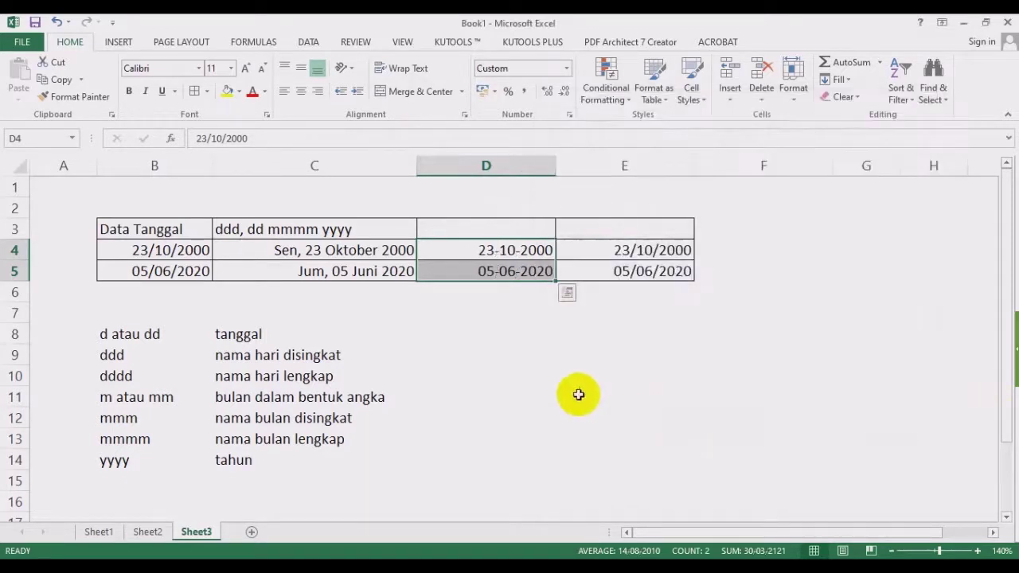
left_click(428, 380)
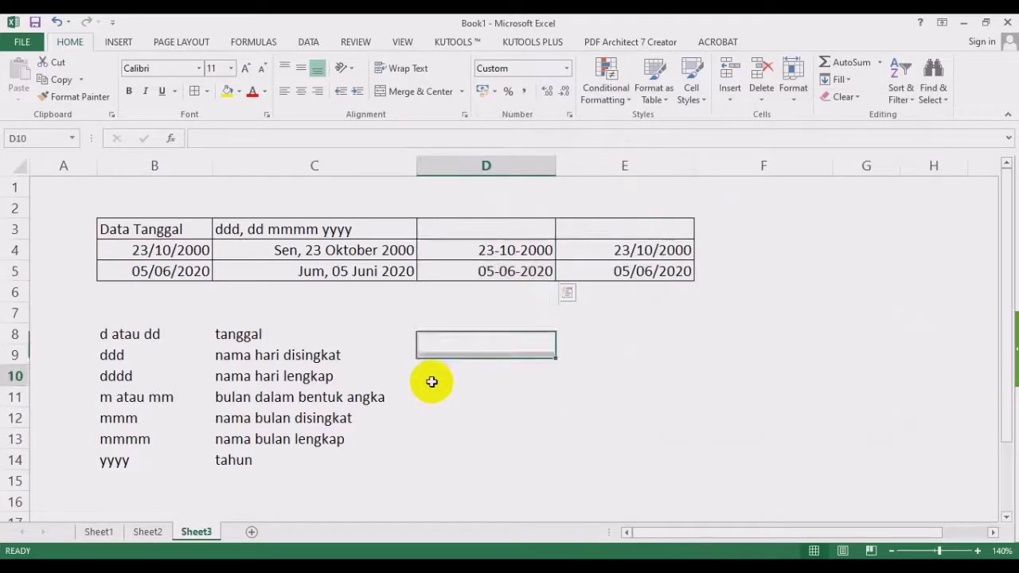
left_click(326, 354)
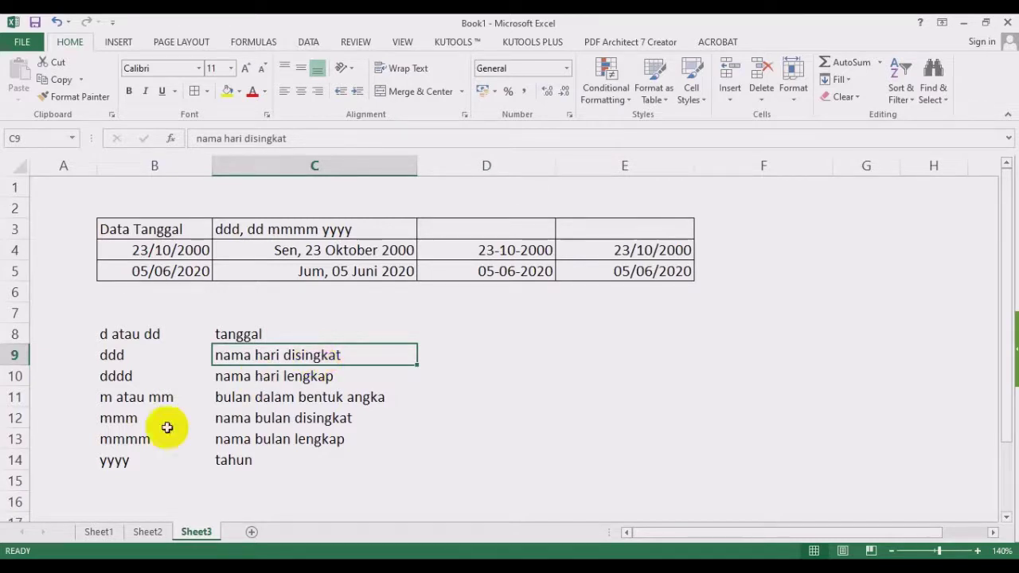
mouse_move(3, 557)
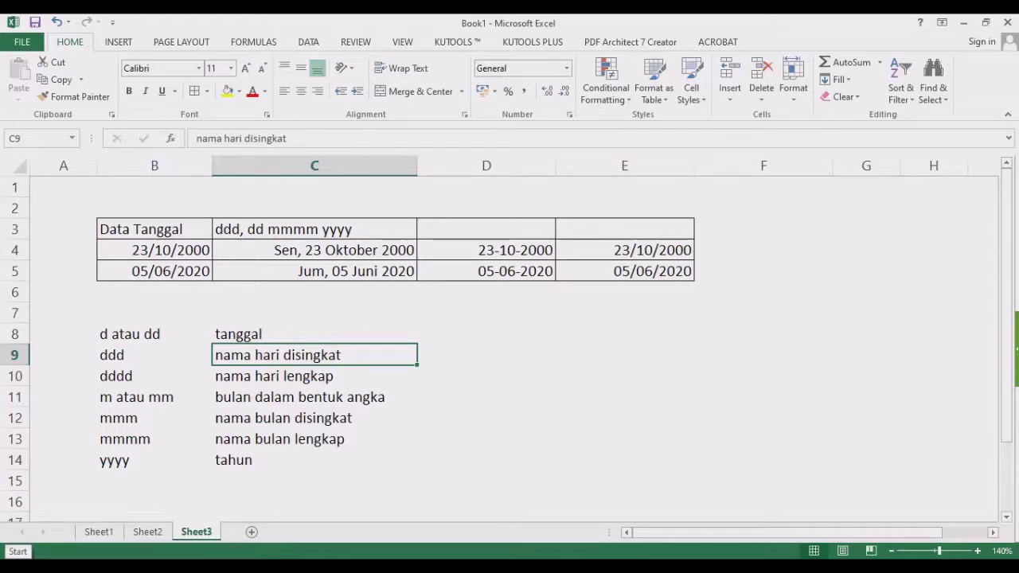
left_click(514, 395)
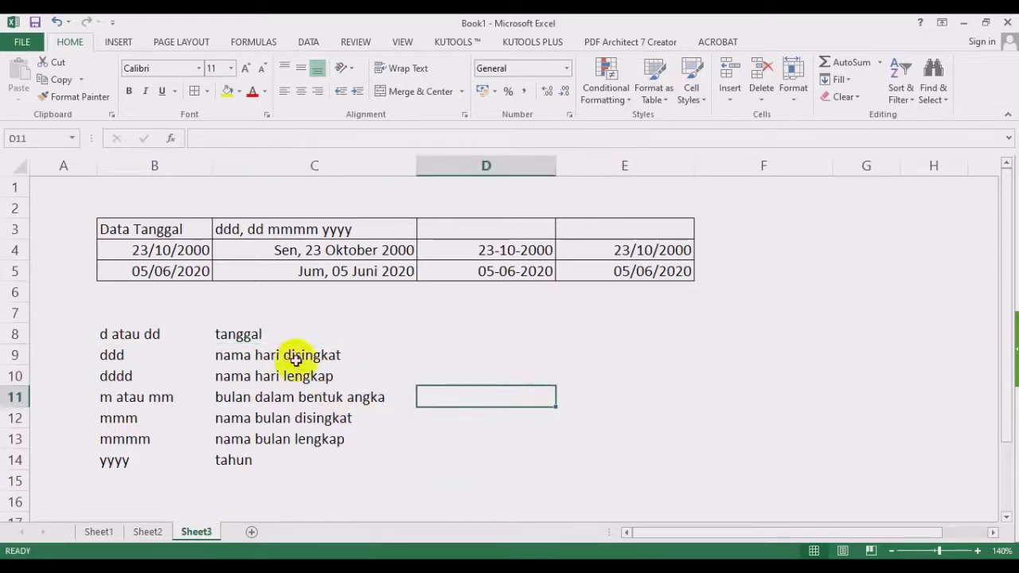
Switch to Sheet1 and review its Number, Comma, Currency and Accounting format table.
left_click(107, 532)
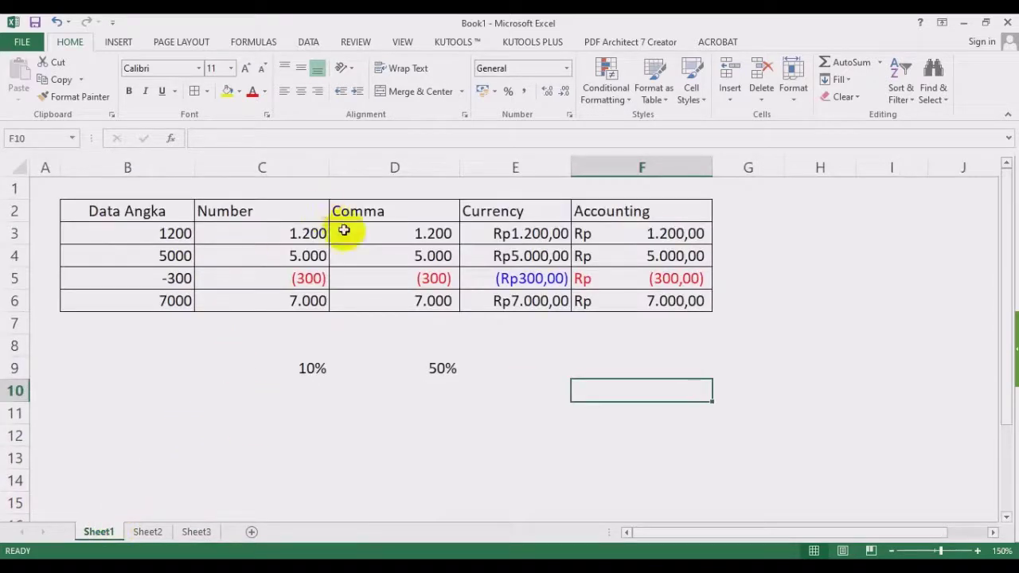
left_click(563, 69)
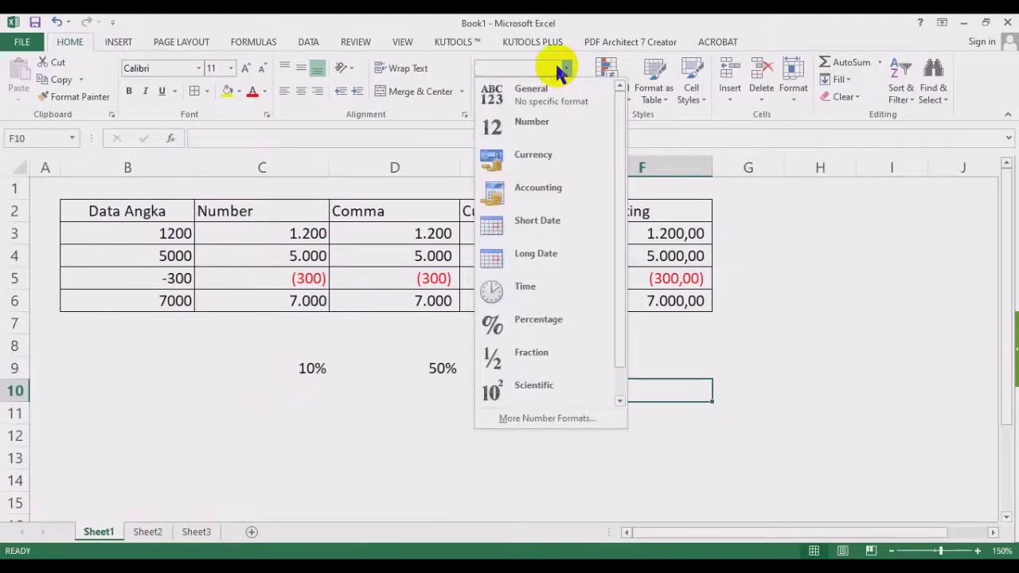
left_click(237, 430)
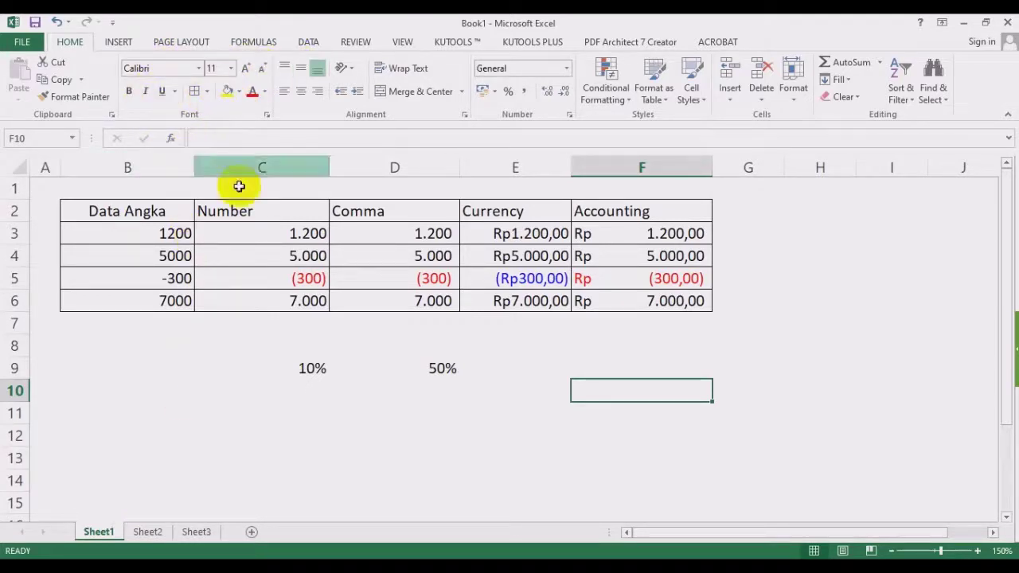
left_click(295, 452)
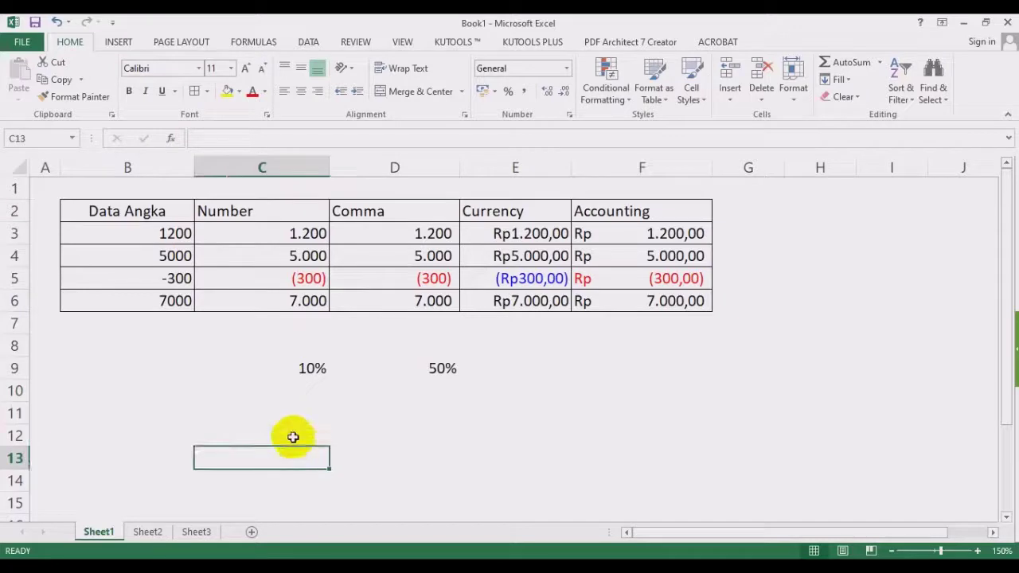
left_click(492, 440)
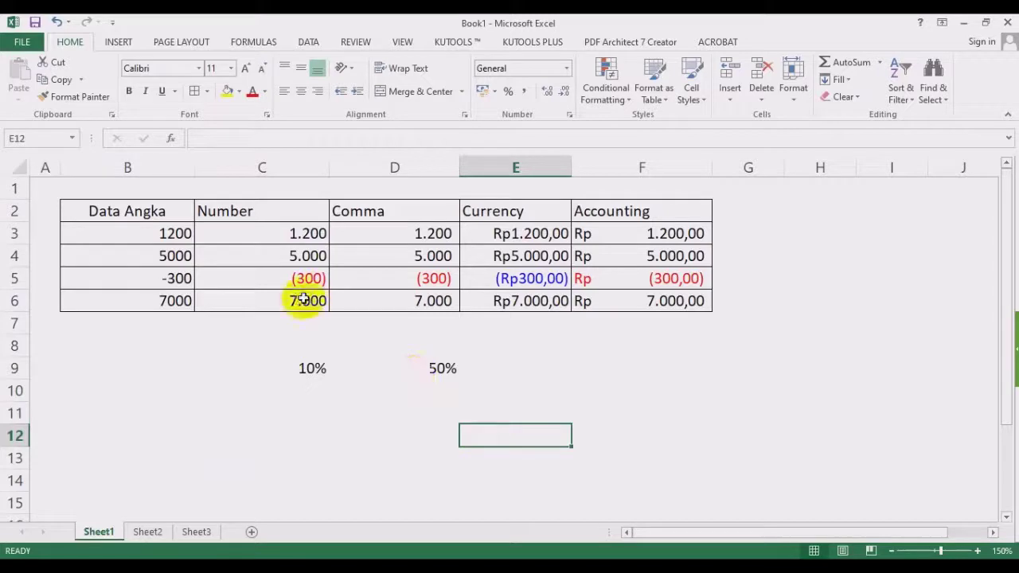
left_click(376, 476)
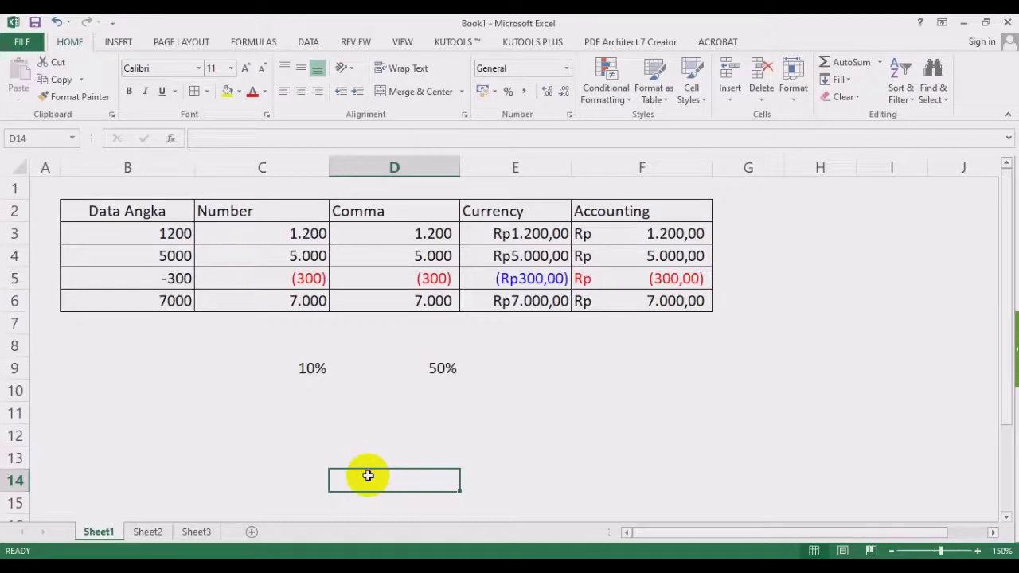
left_click(605, 403)
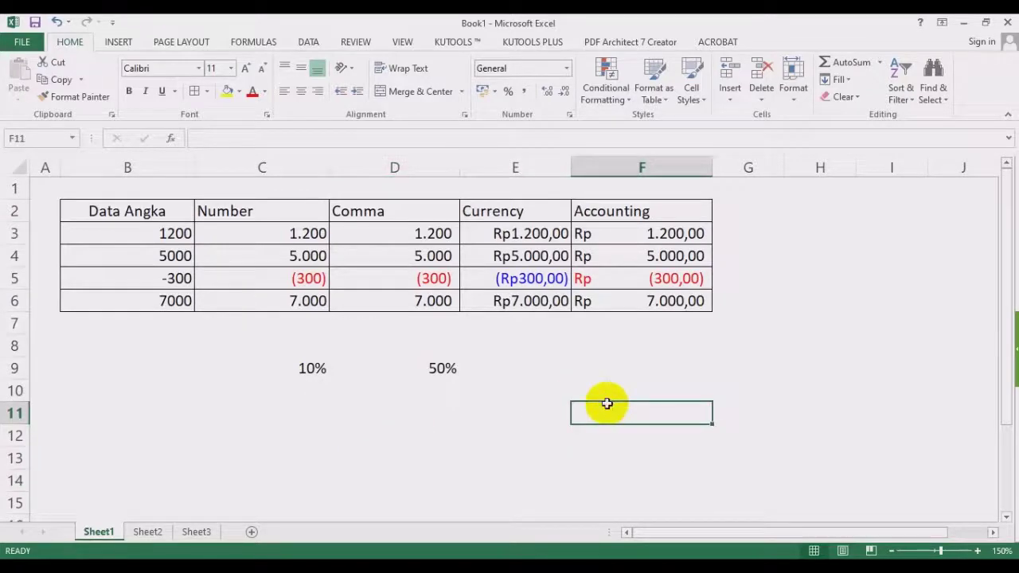